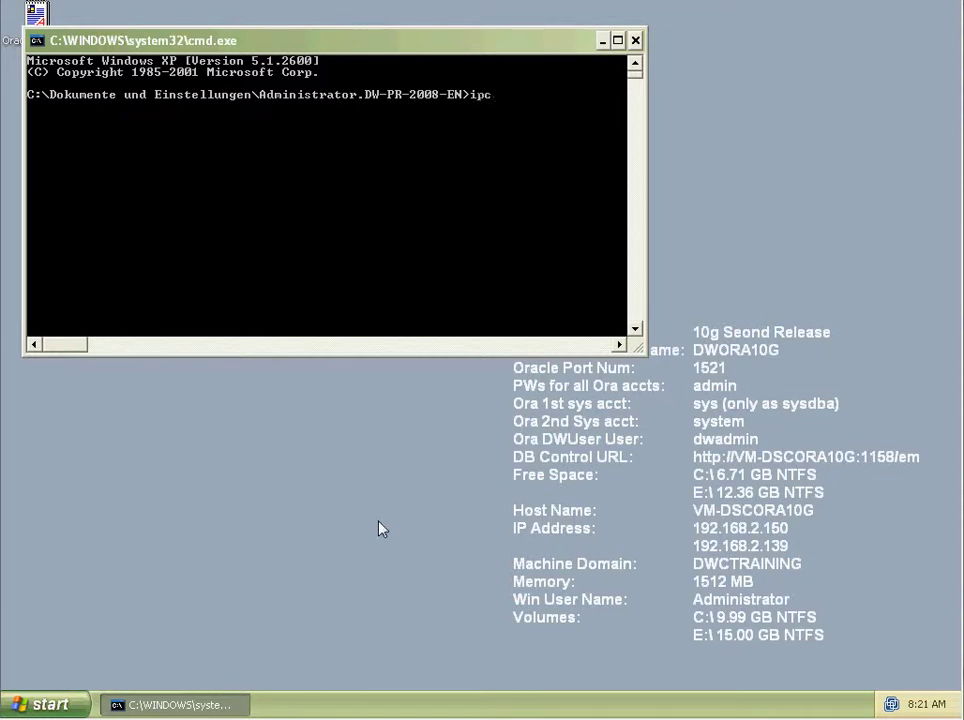
Run ipconfig and hostname to show the adapters' IP addresses and host name VM-DSCORA10G.
type("g")
key("Return")
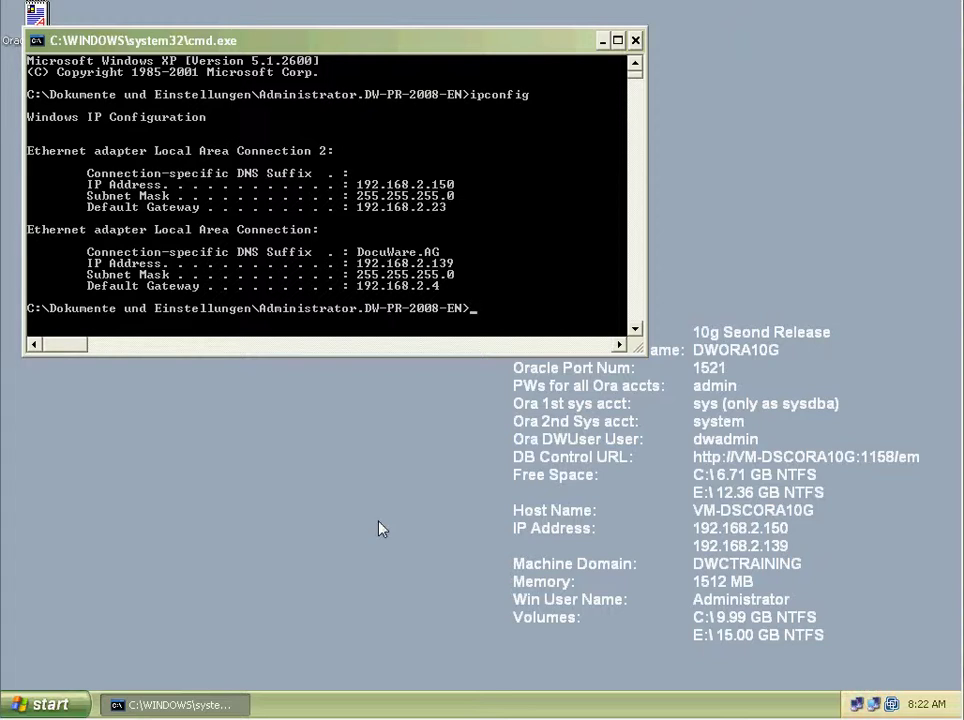
key("Return")
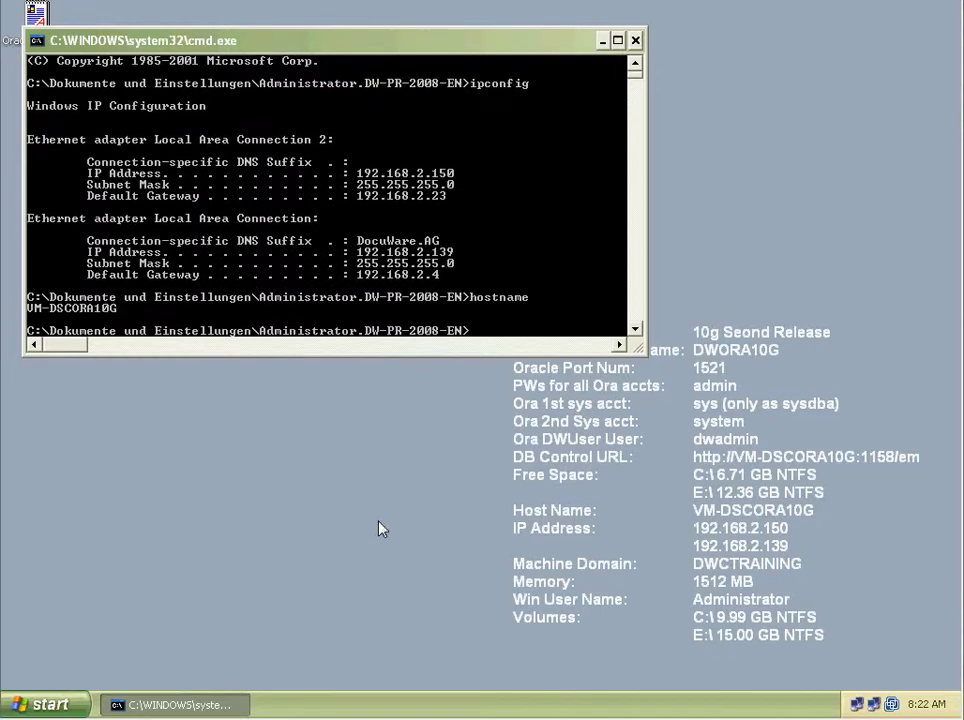
Close the command prompt and launch Oracle Enterprise Manager Console from the OraClient10g_home1 programs.
left_click(636, 41)
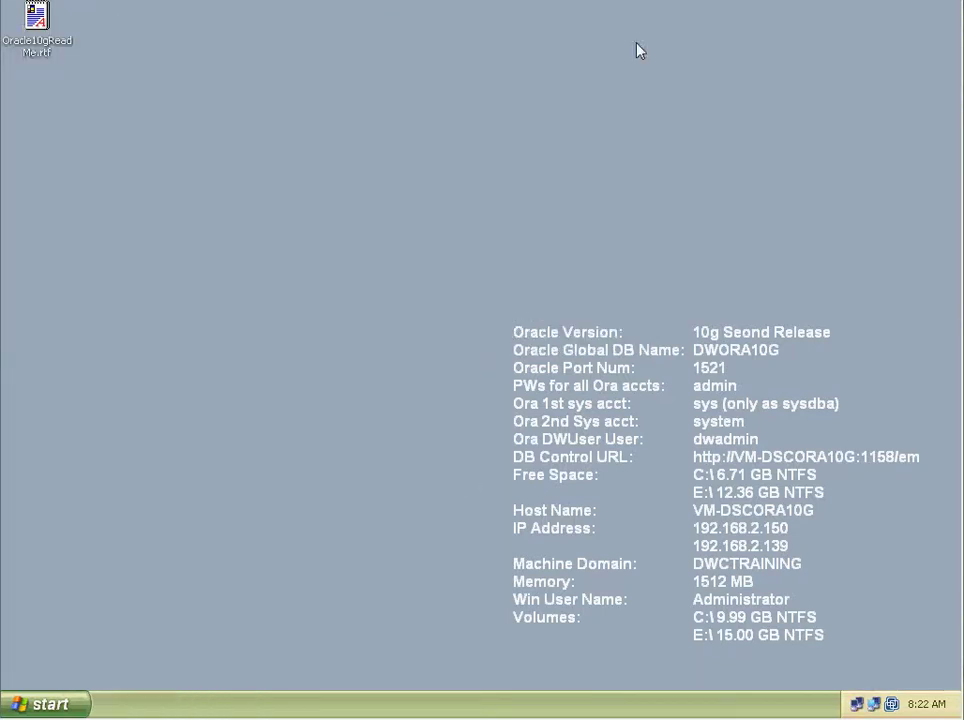
left_click(30, 706)
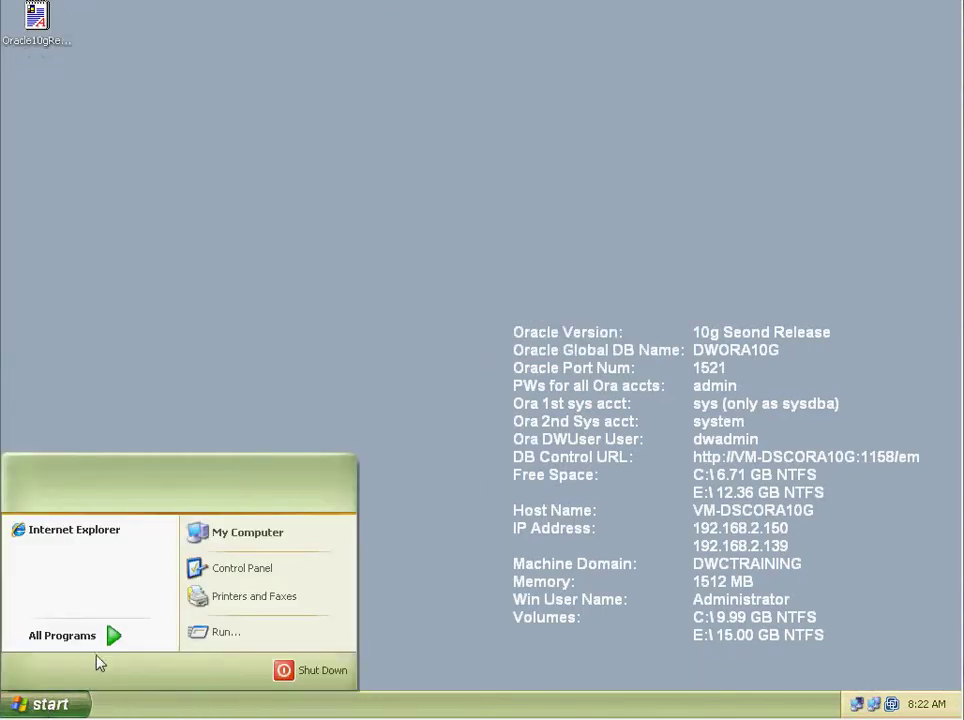
mouse_move(112, 639)
mouse_move(194, 640)
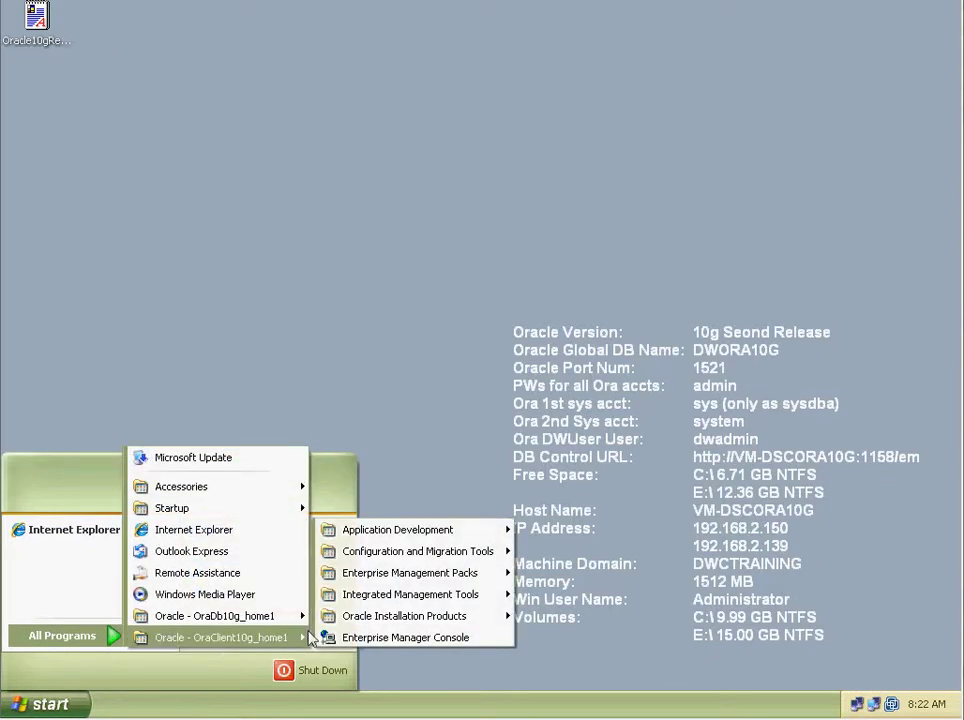
left_click(370, 578)
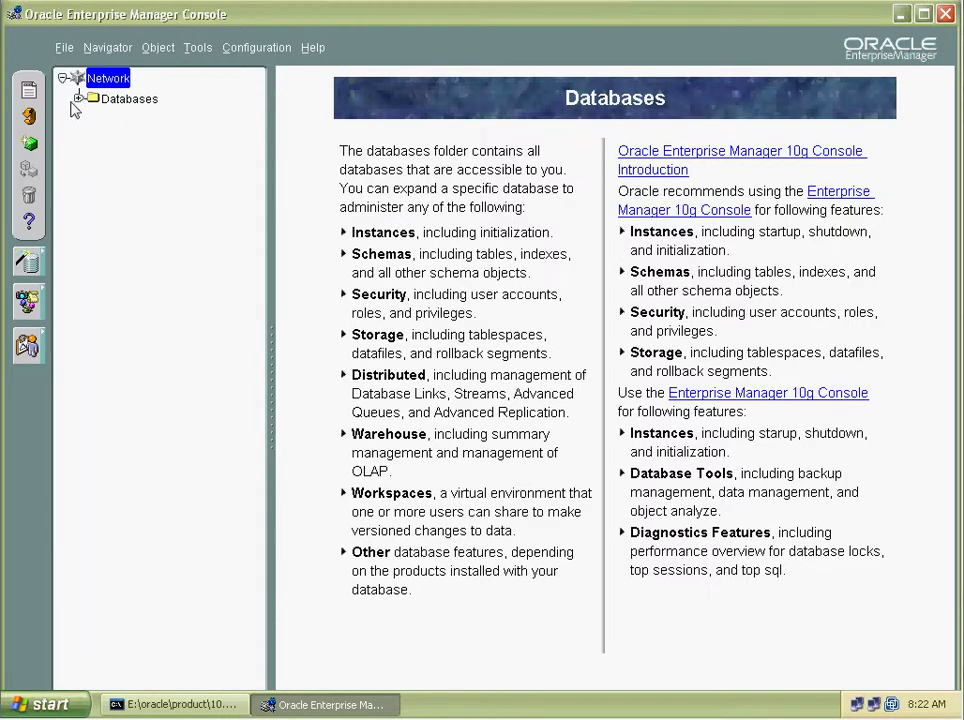
Browse DWORA10G > Schema > DWADMIN > Tables to view DWTEST101's properties, then minimize the console.
left_click(78, 98)
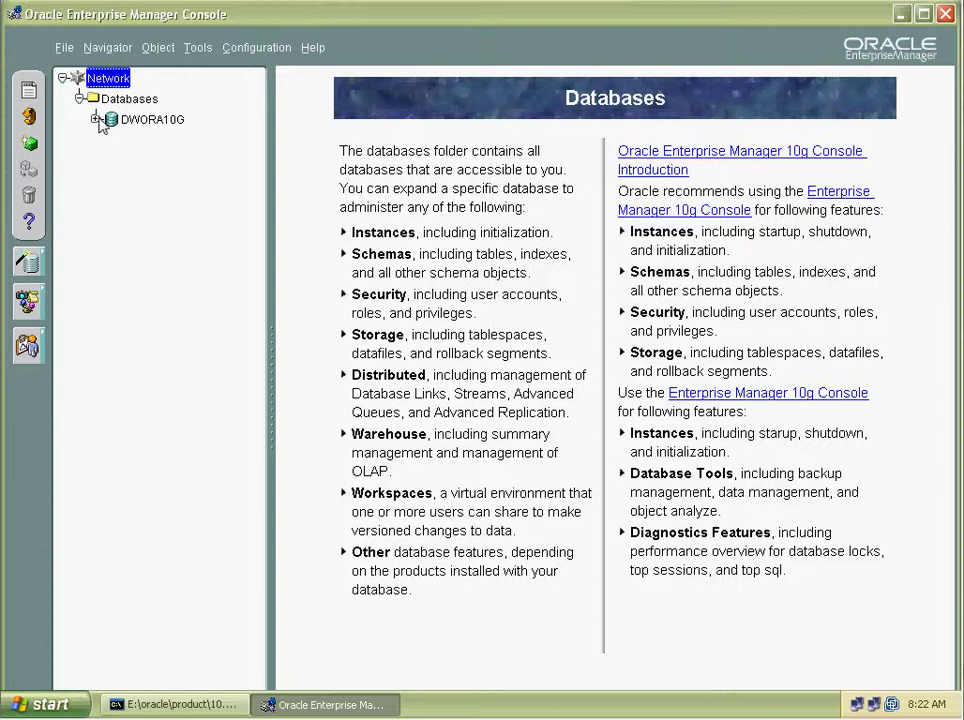
left_click(96, 119)
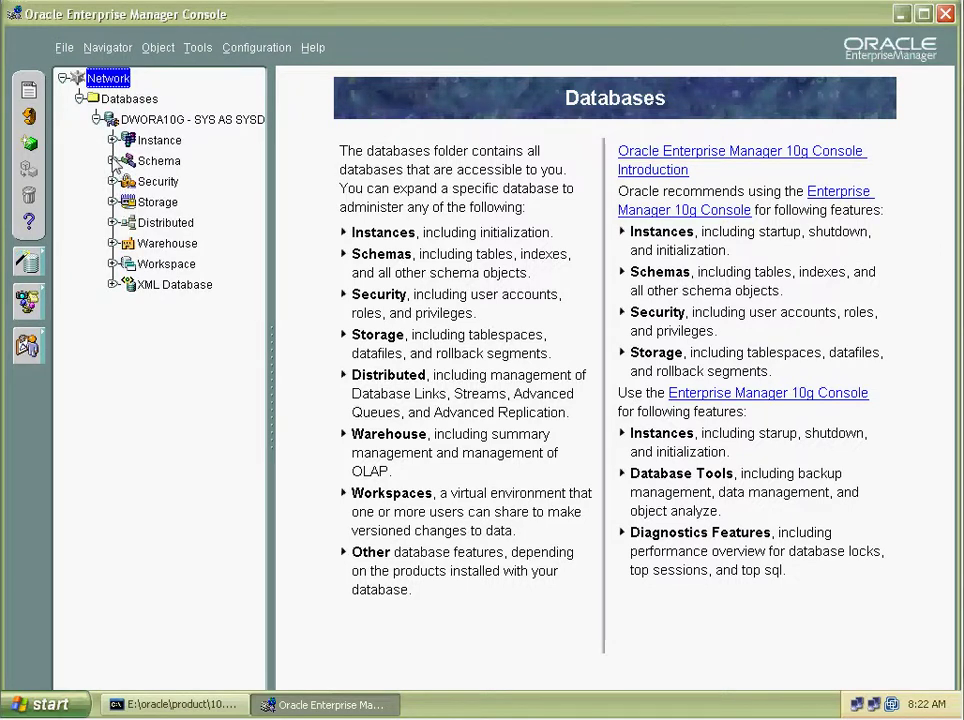
left_click(113, 160)
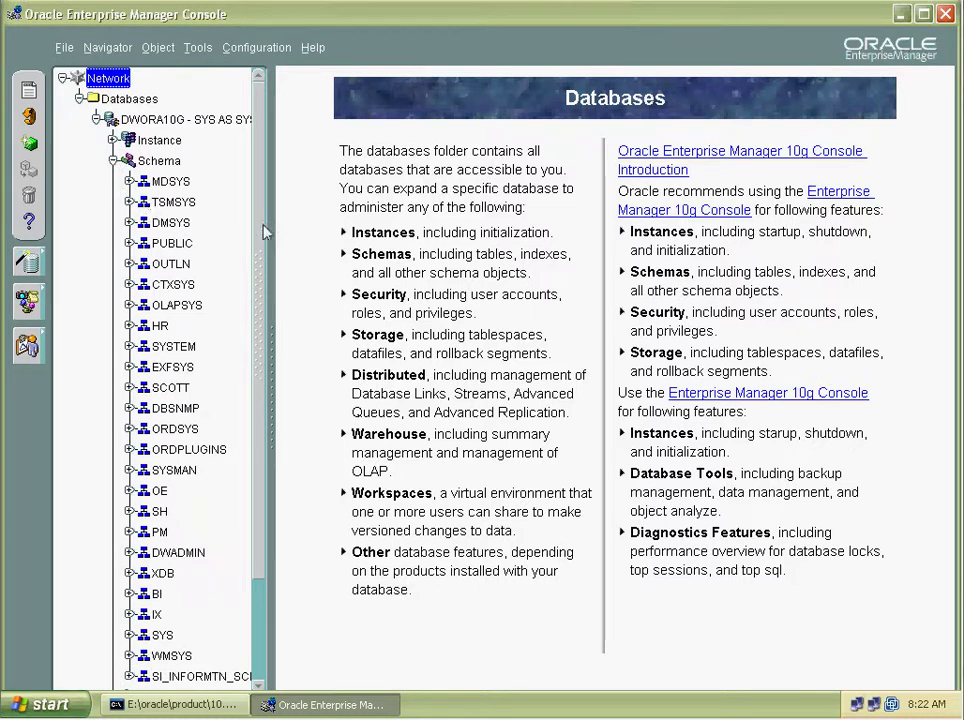
left_click_drag(265, 241, 265, 383)
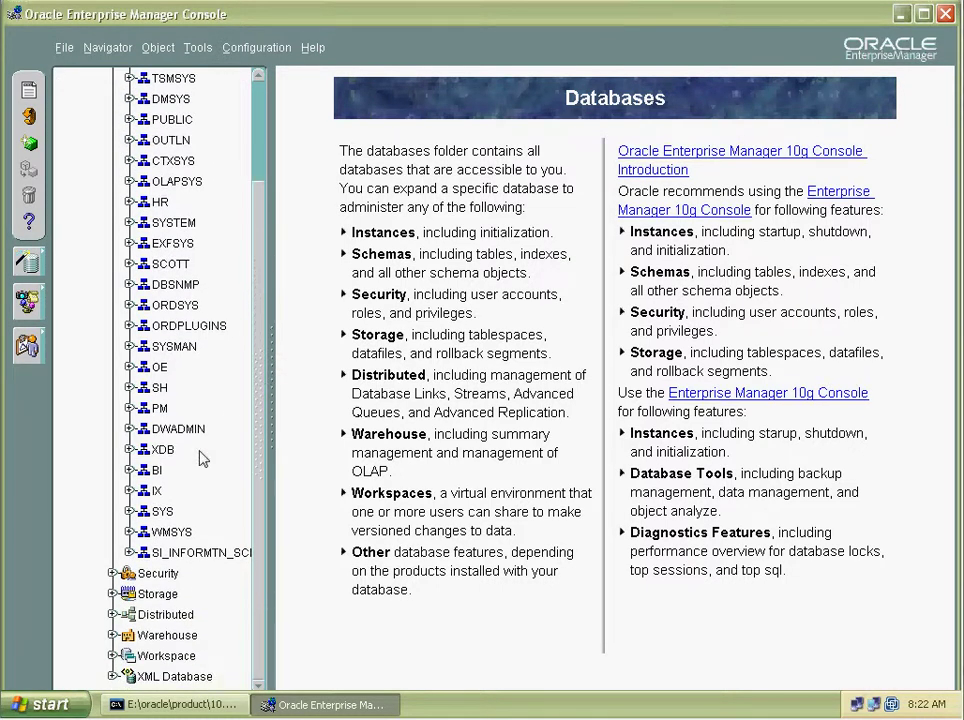
left_click(129, 429)
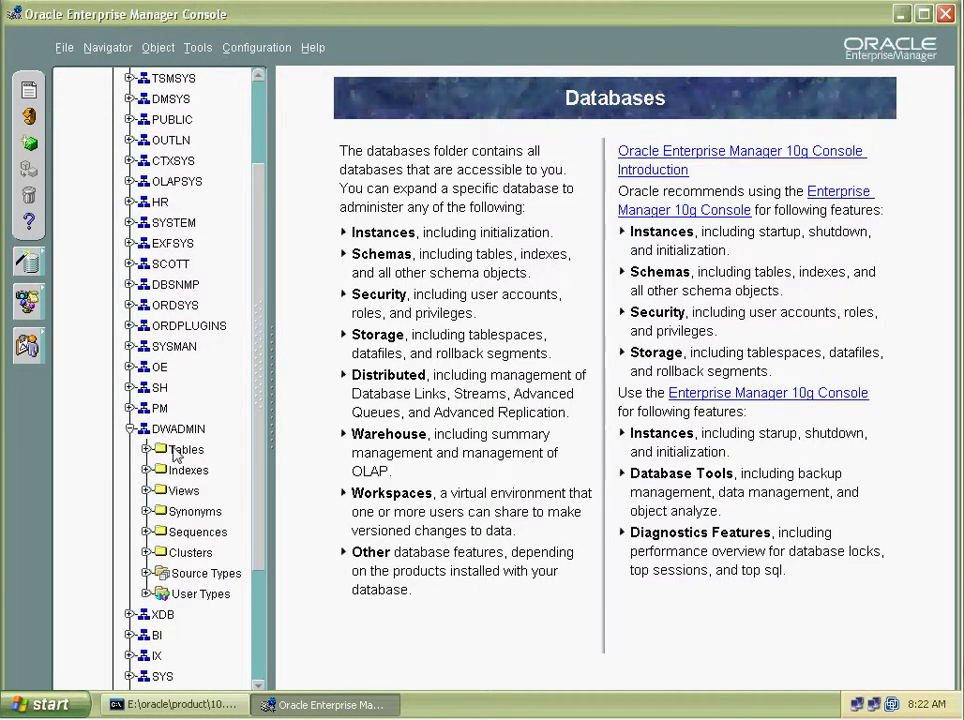
double_click(152, 452)
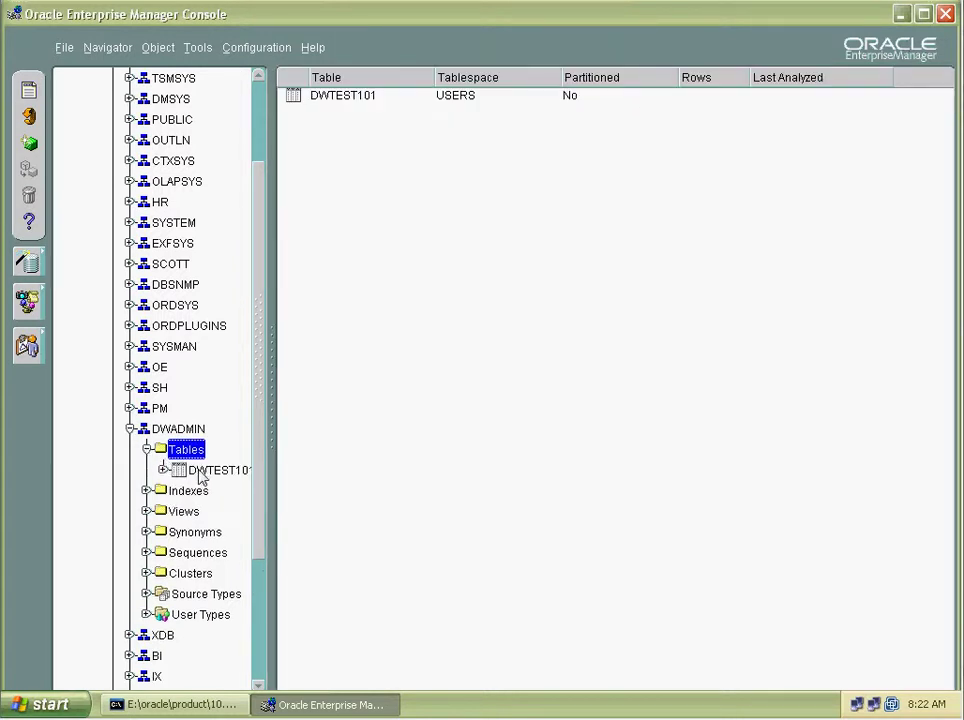
left_click(201, 476)
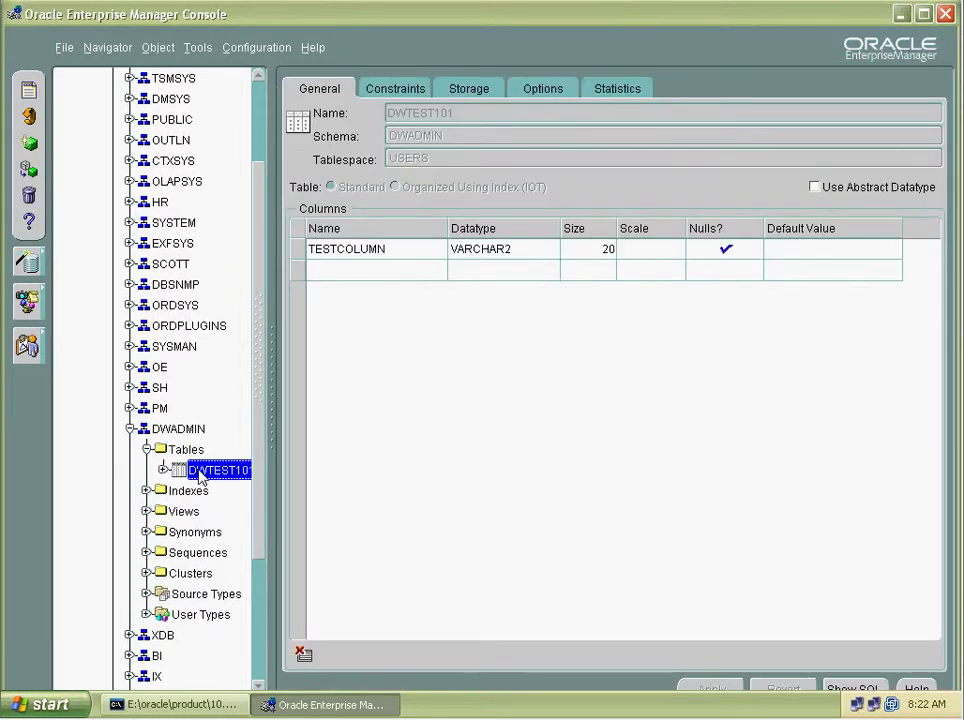
left_click(902, 15)
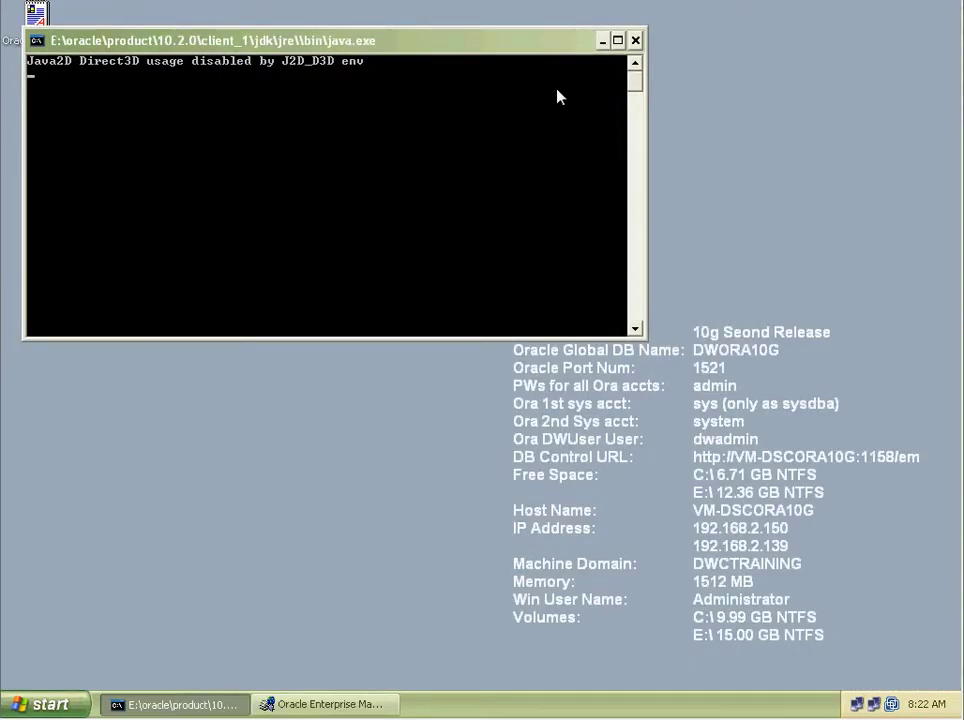
Minimize the java console and open My Computer with the Folders tree, browsing Local Disk (C:).
left_click(601, 41)
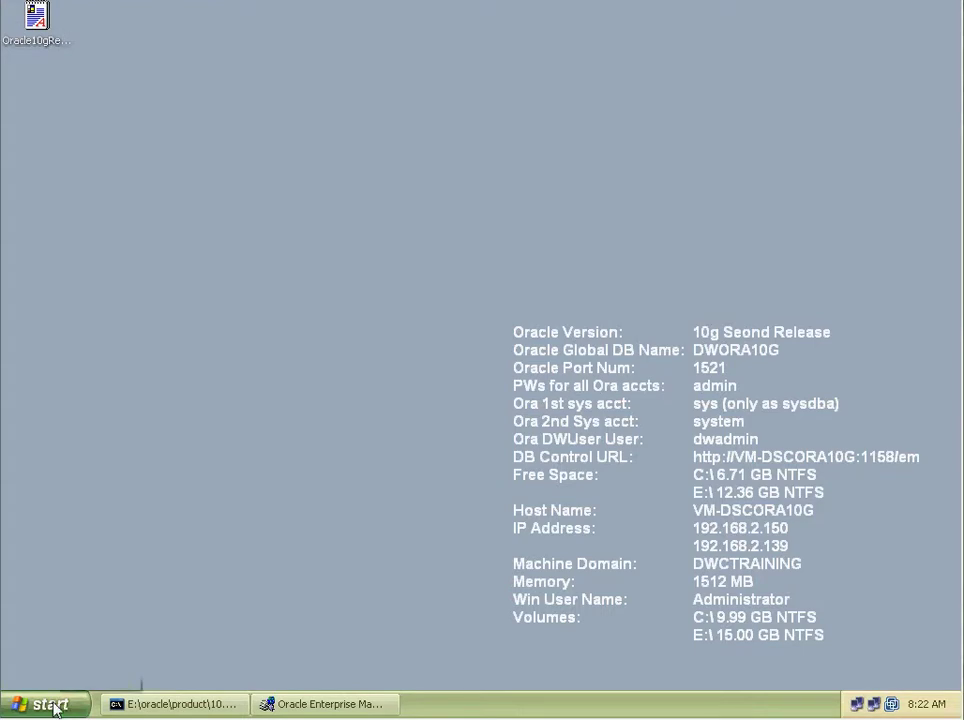
left_click(50, 703)
left_click(250, 540)
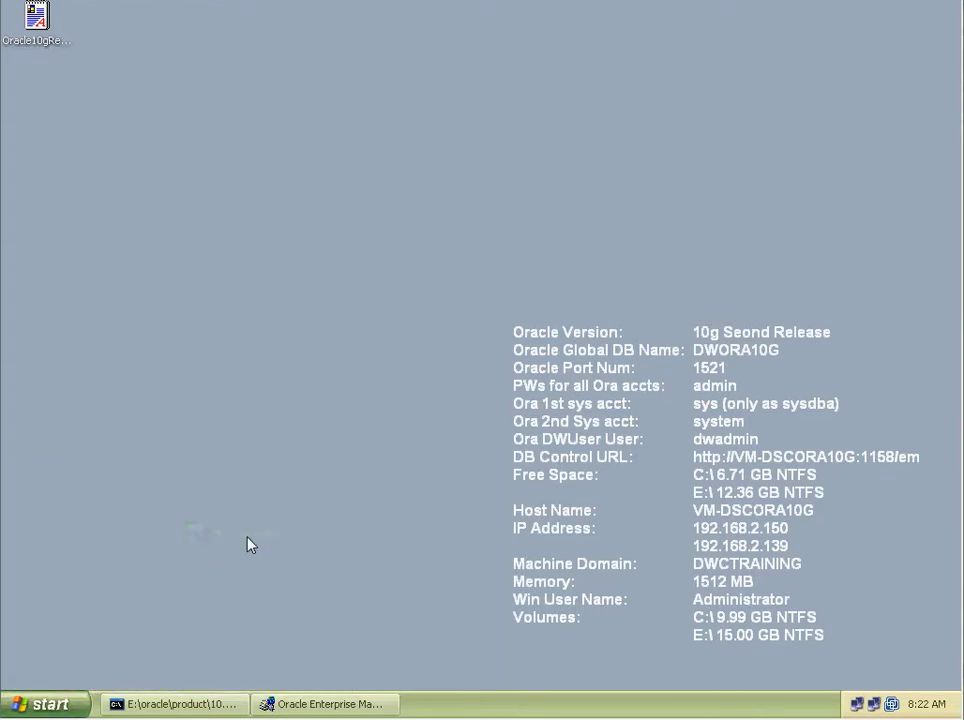
left_click(422, 98)
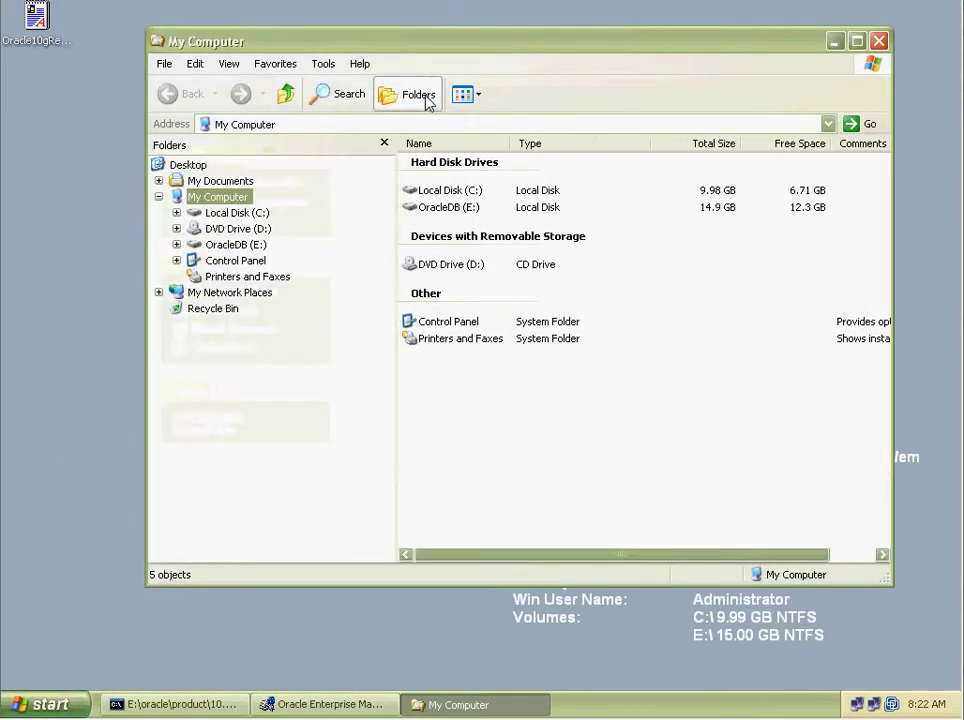
left_click(260, 213)
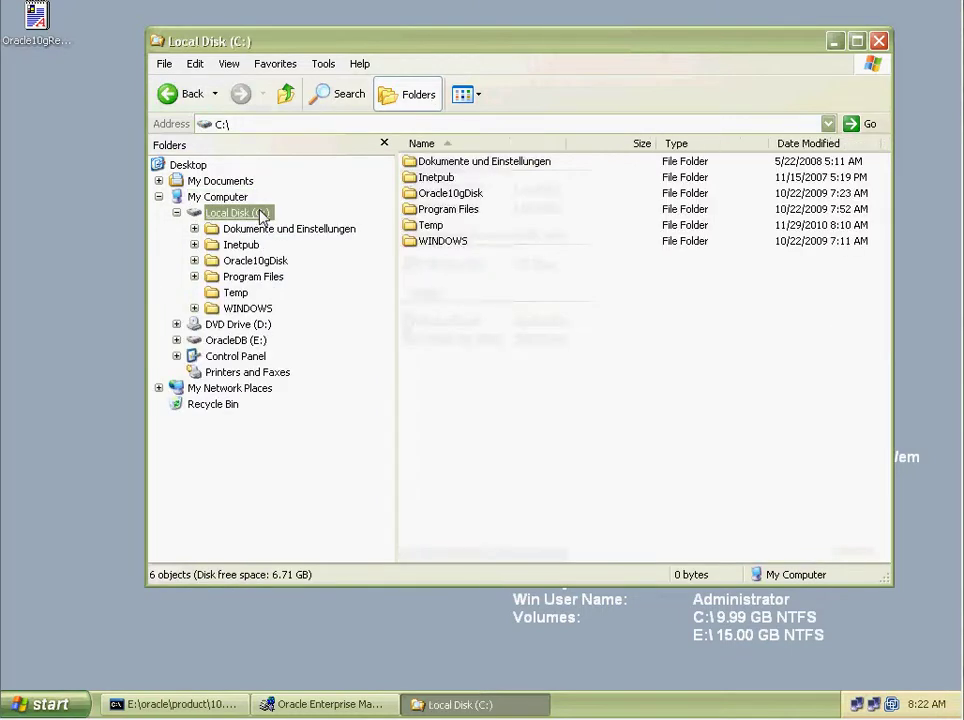
left_click(176, 213)
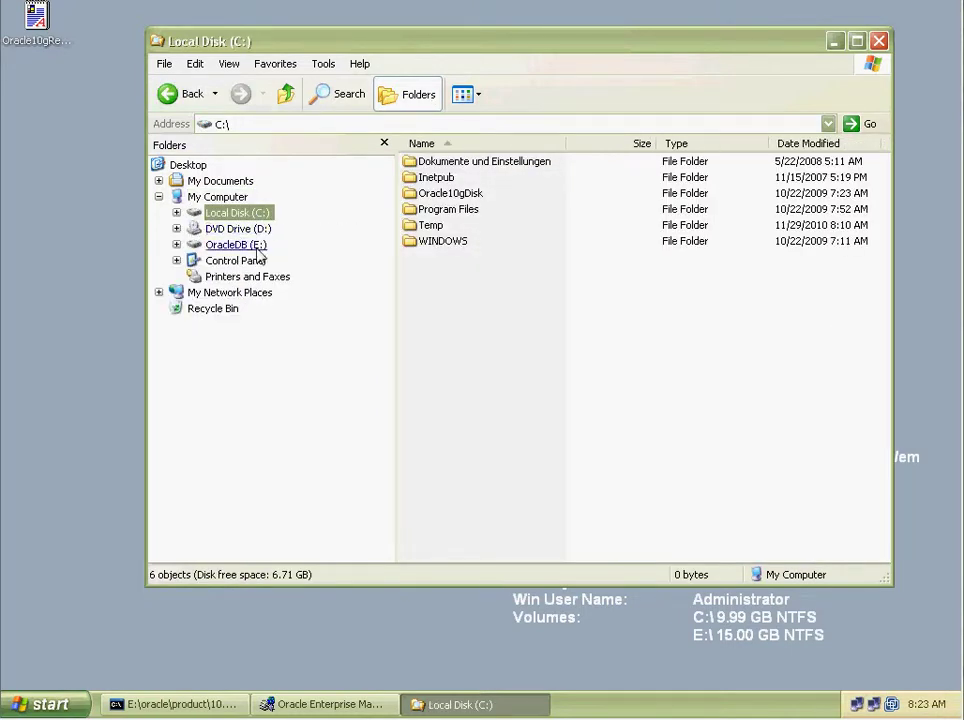
Browse OracleDB (E:), DVD Drive (D:), and C:'s Oracle10gDisk and Dokumente und Einstellungen folders.
left_click(256, 245)
left_click(258, 230)
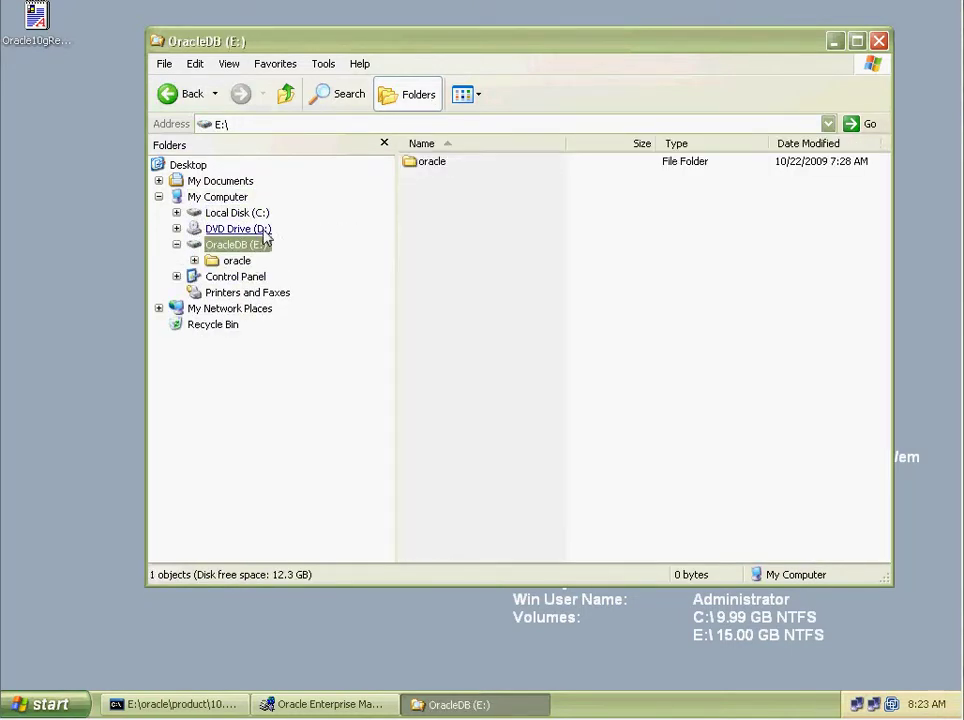
left_click(572, 385)
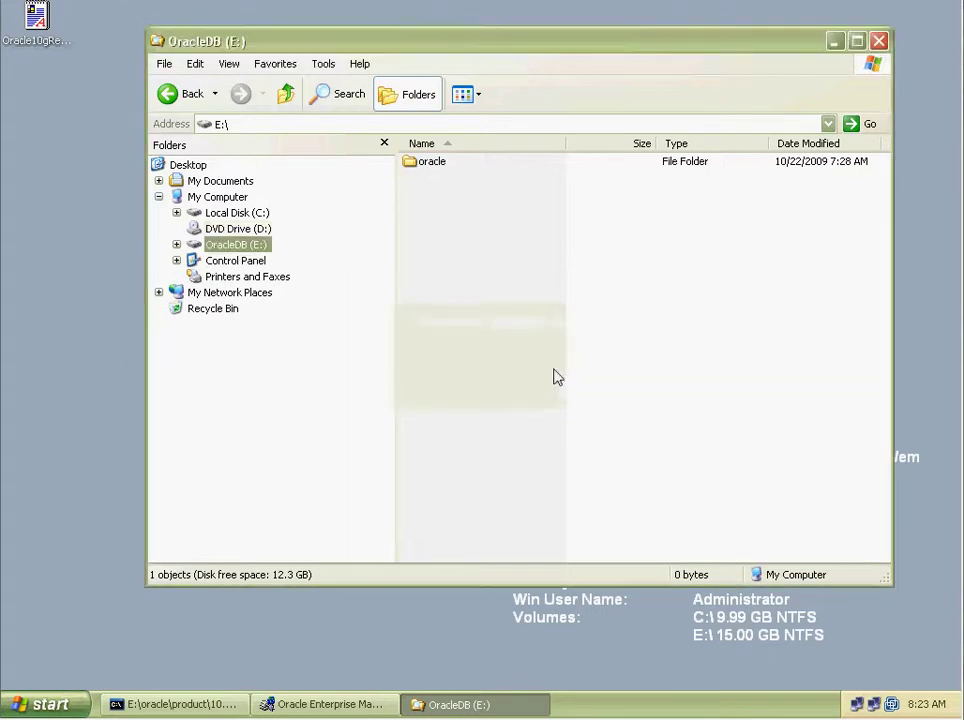
left_click(262, 230)
left_click(585, 386)
left_click(258, 214)
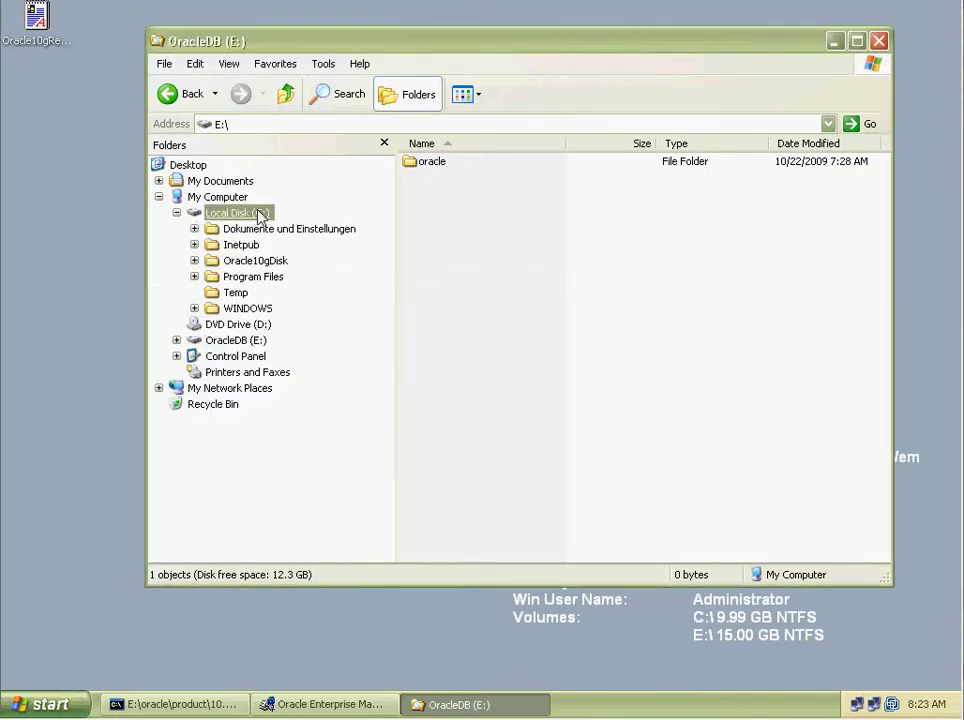
left_click(255, 261)
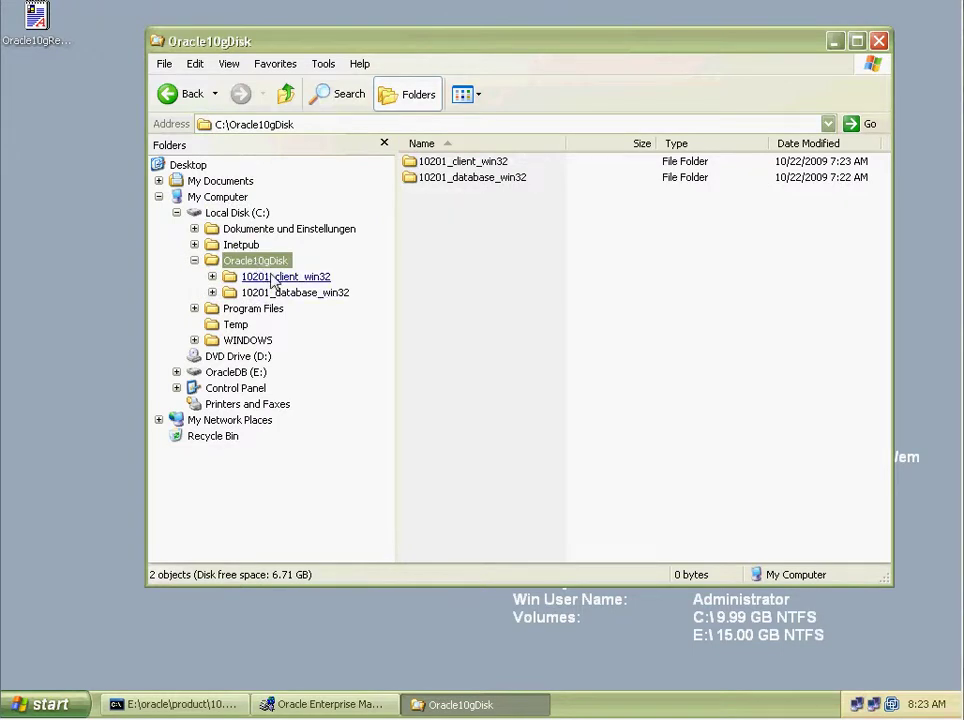
left_click(268, 229)
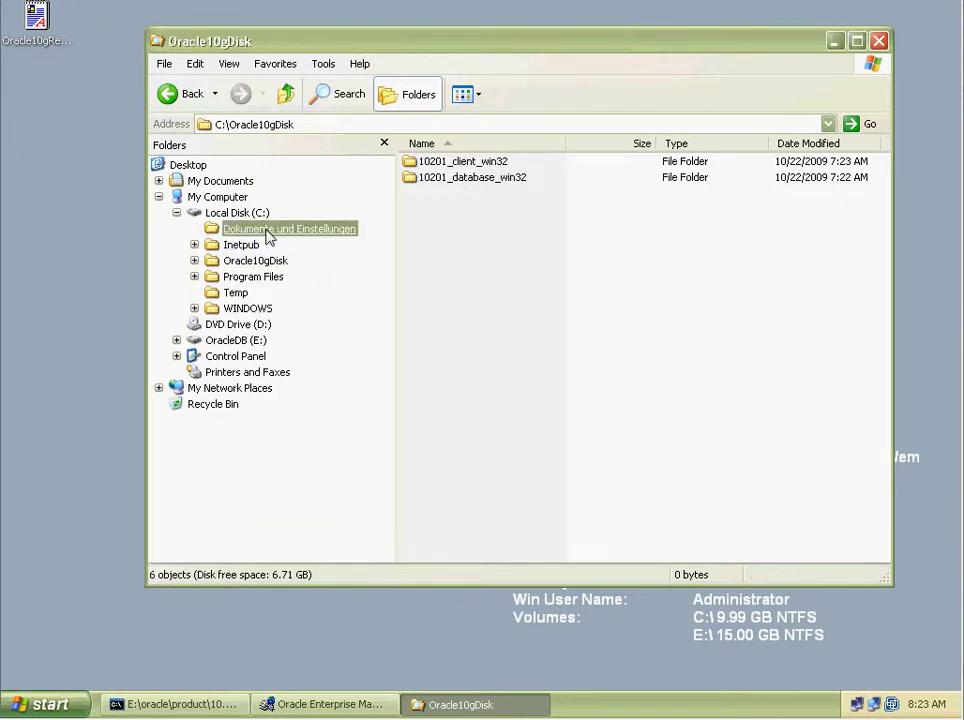
left_click(194, 229)
left_click(236, 213)
Check Local Disk (C:) properties showing 6.71 GB free, then cancel.
right_click(240, 213)
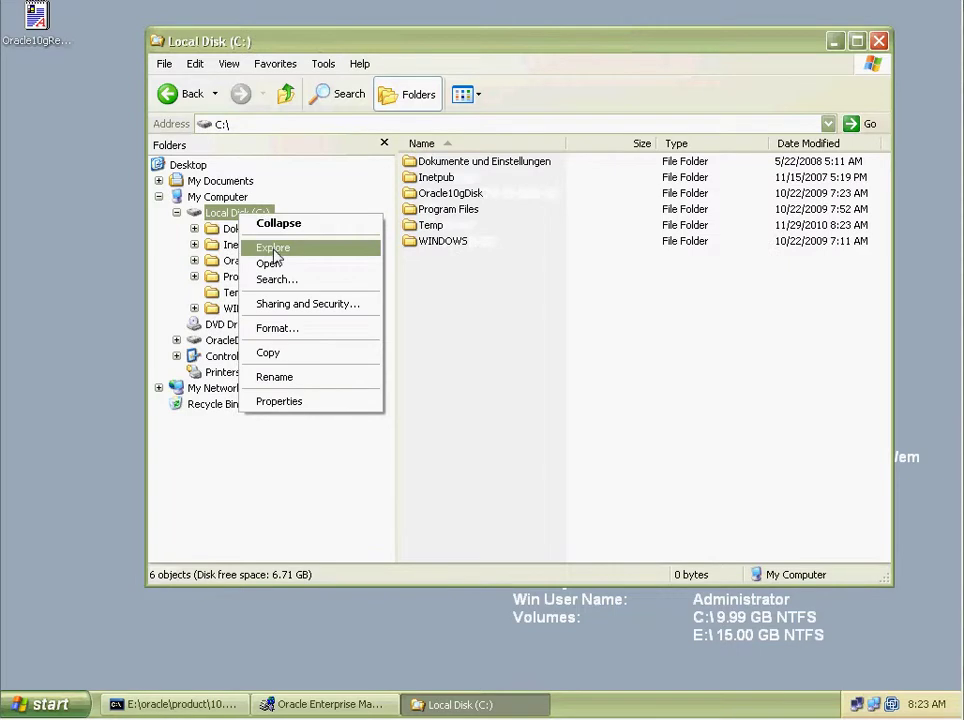
left_click(306, 399)
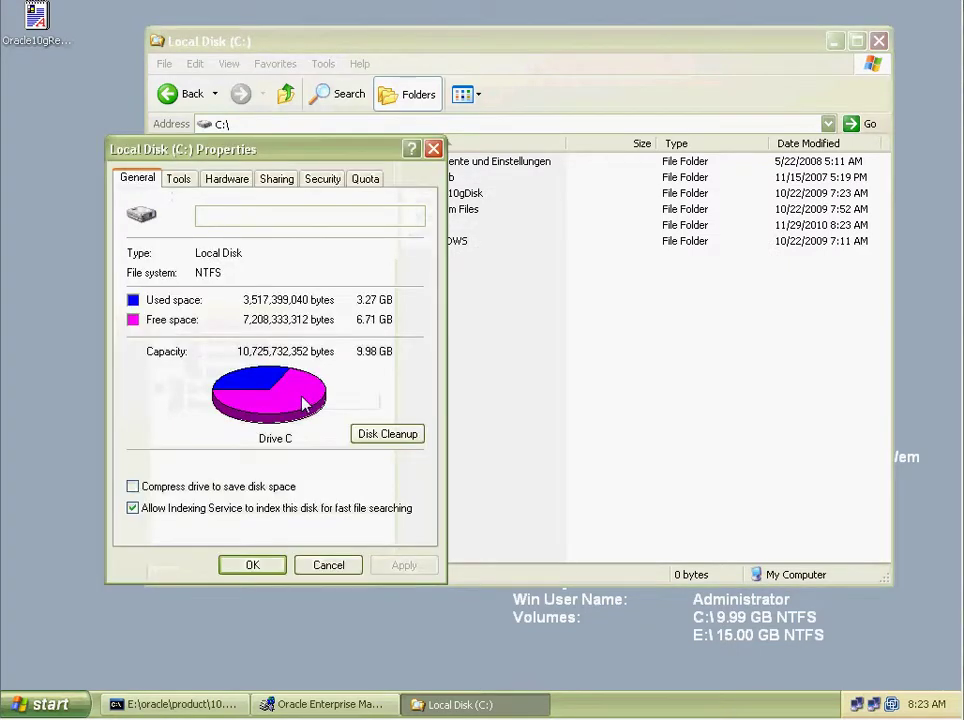
left_click(336, 566)
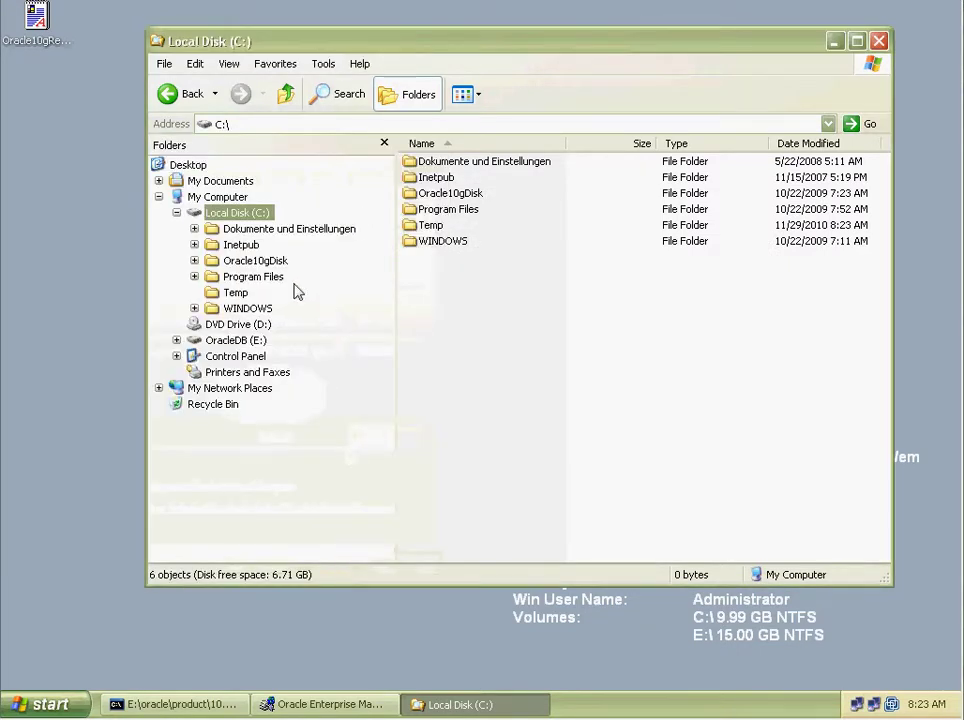
Enable VM shared folders until the next power off, mapped as a network drive.
left_click(176, 213)
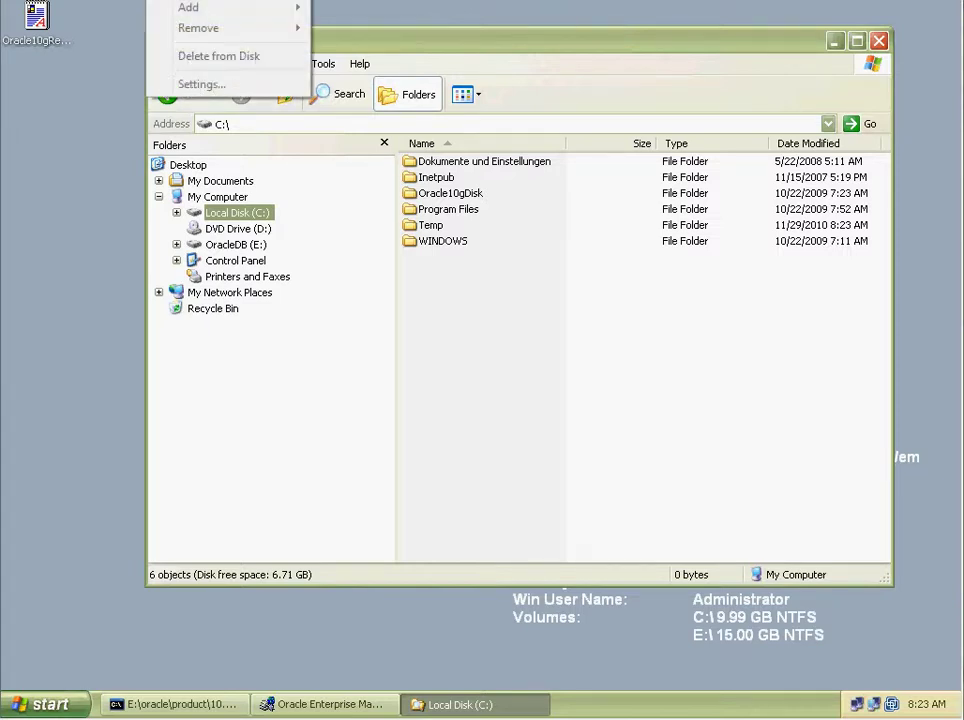
left_click(215, 370)
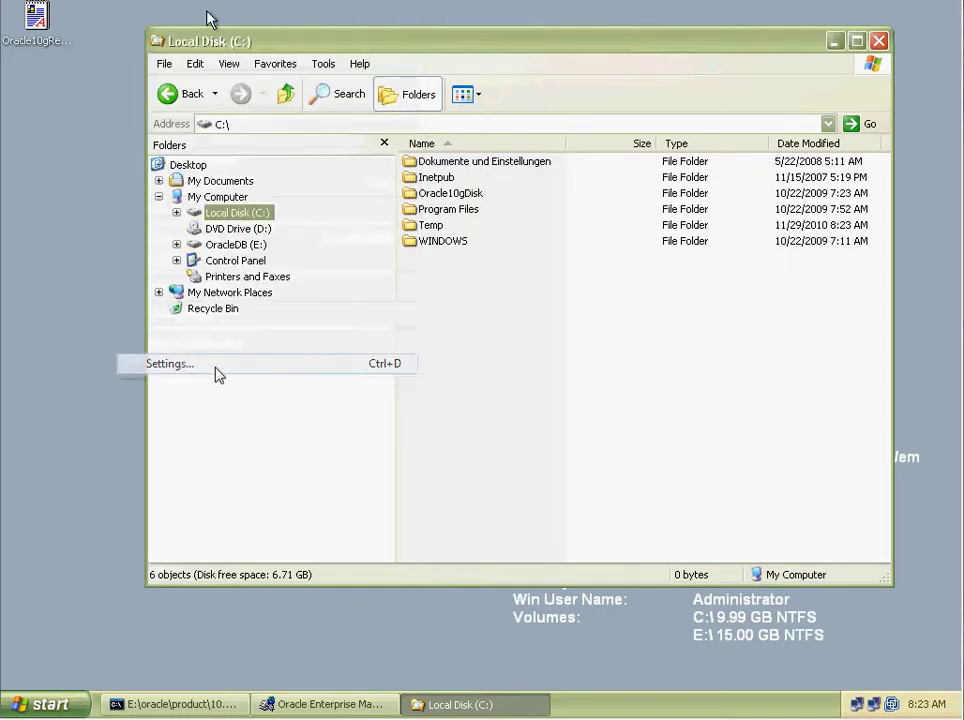
left_click(295, 146)
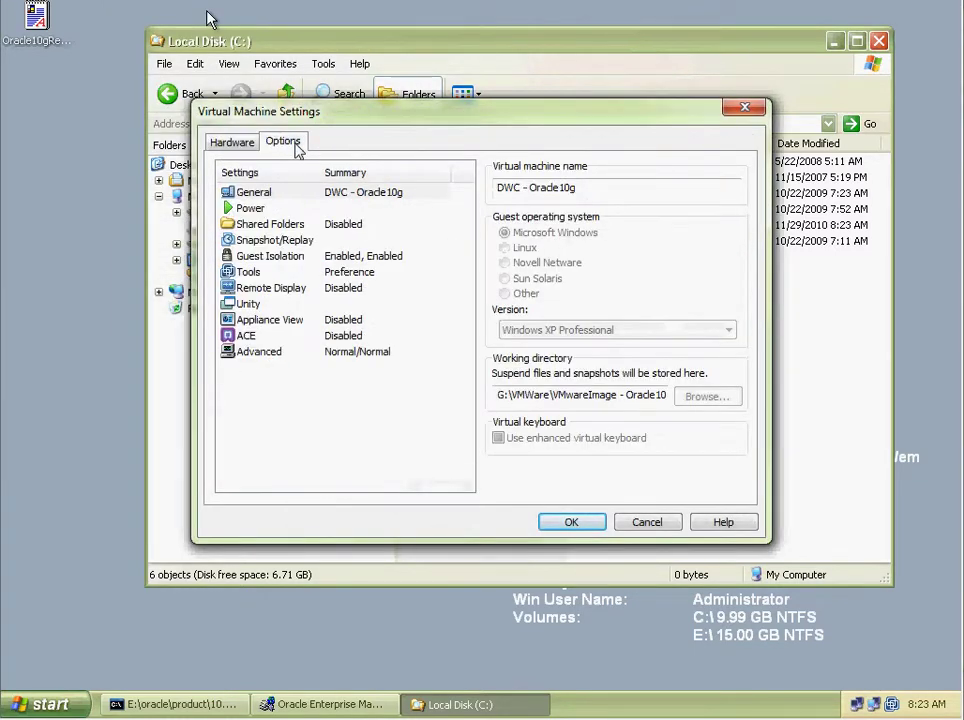
left_click(282, 228)
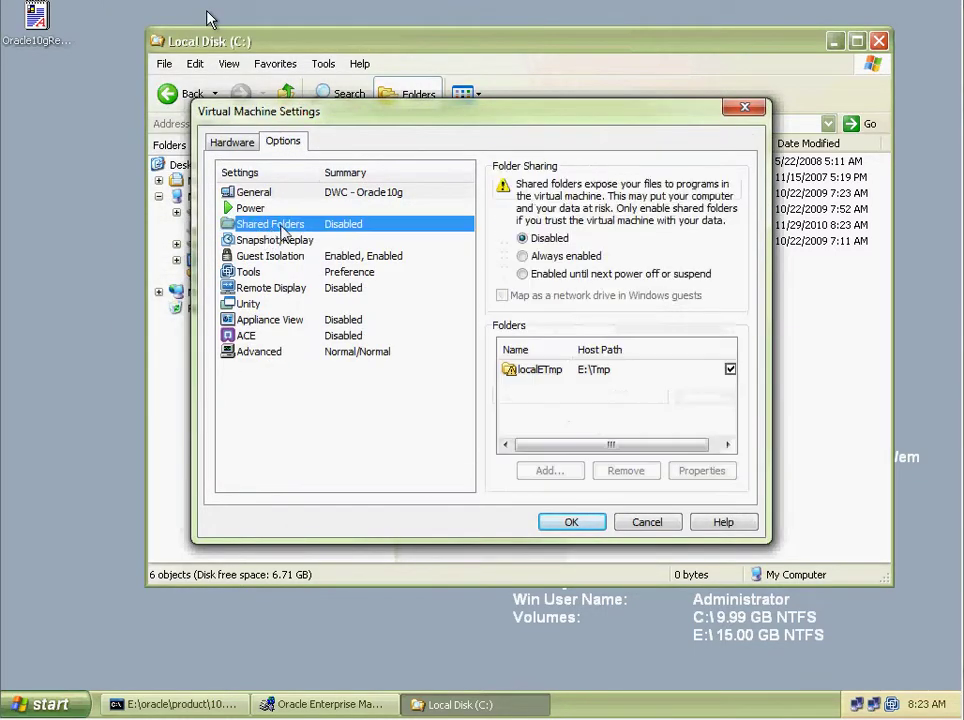
left_click(522, 274)
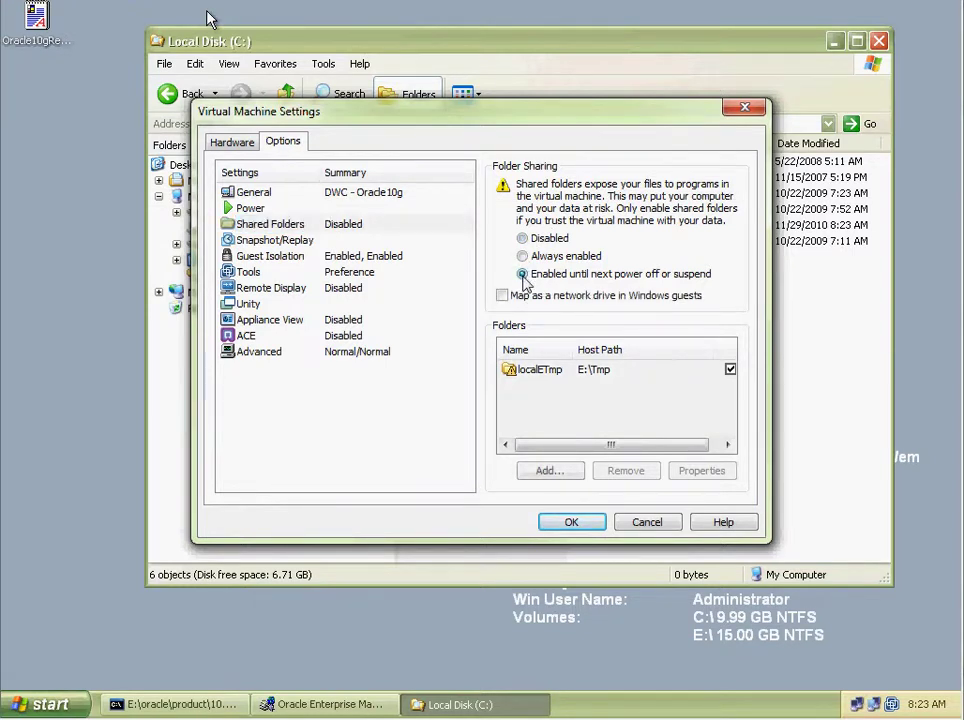
left_click(502, 295)
Point the localETmp share's host path to D:\DocuWare_Software.
left_click(563, 373)
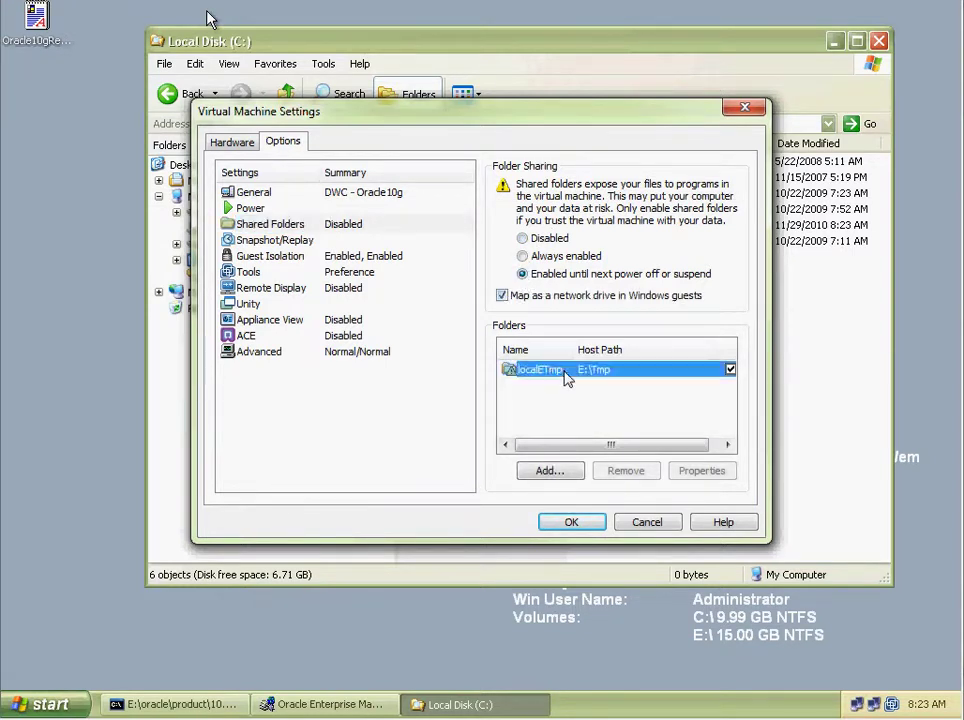
left_click(704, 471)
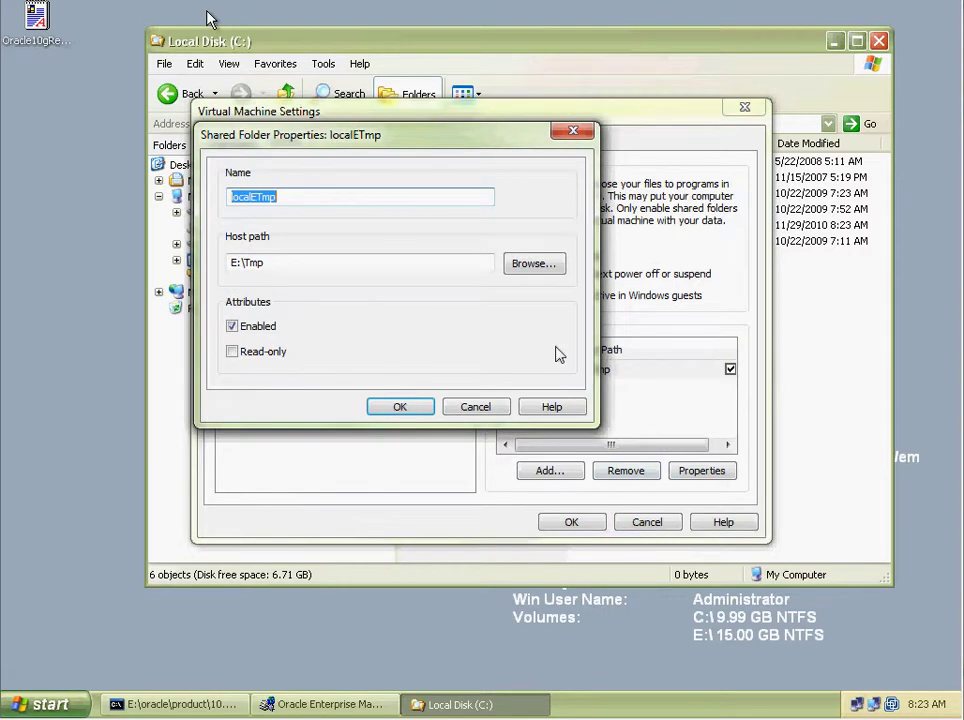
left_click(539, 264)
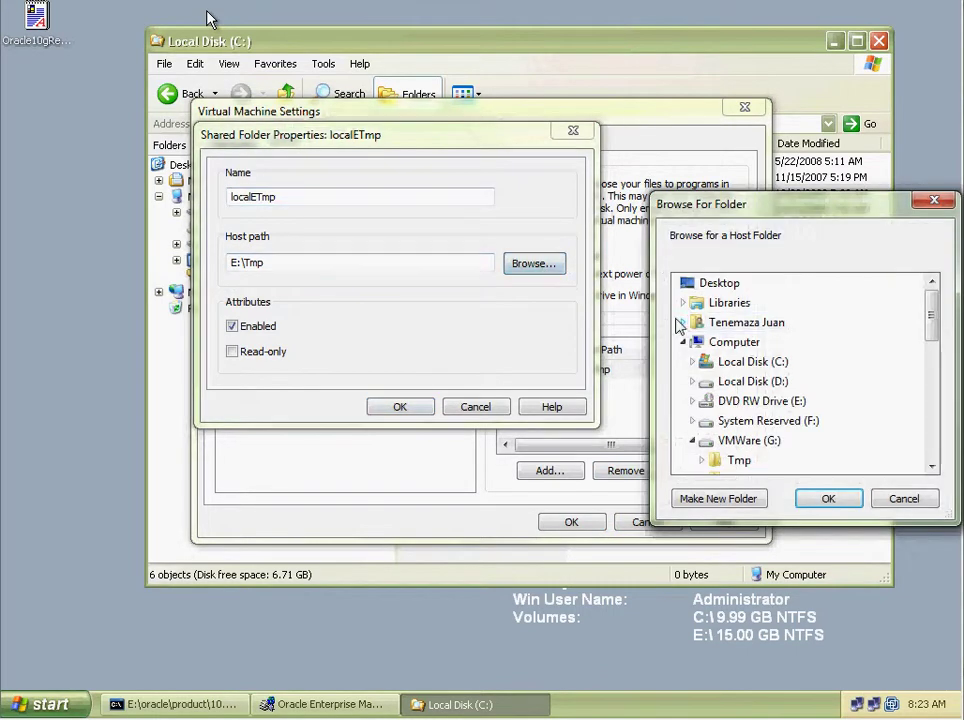
left_click(745, 382)
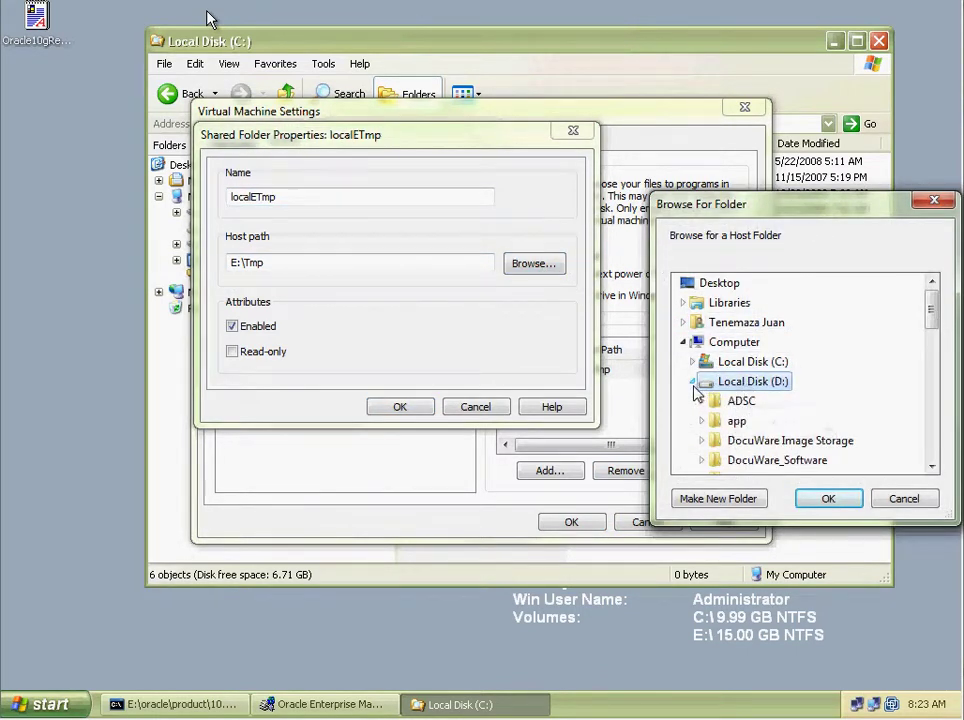
scroll(760, 392, "down", 2)
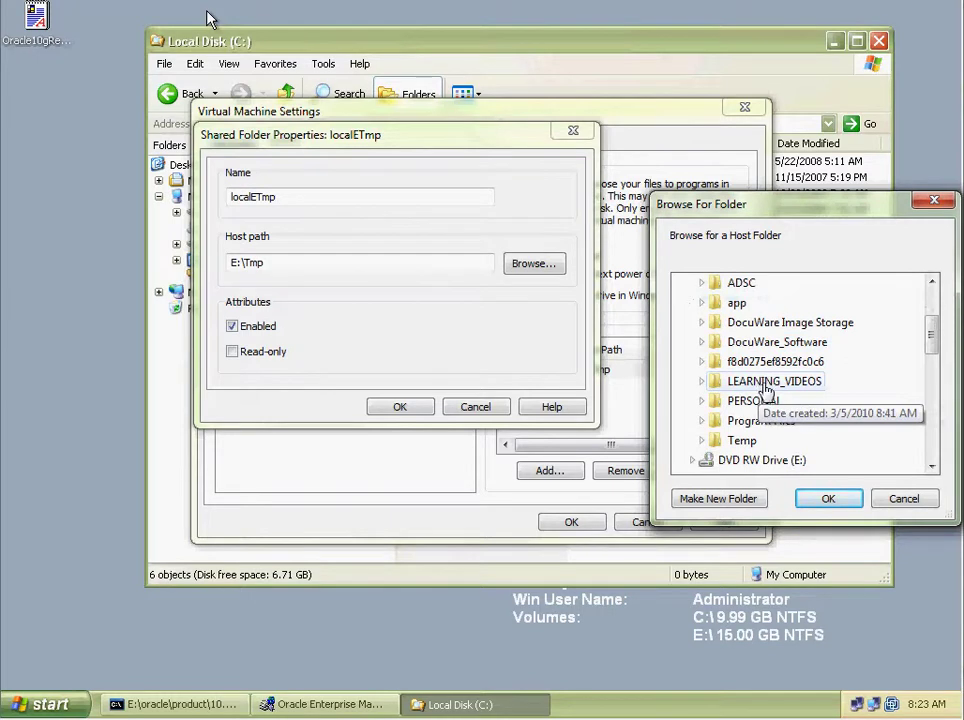
left_click(764, 343)
scroll(766, 350, "up", 2)
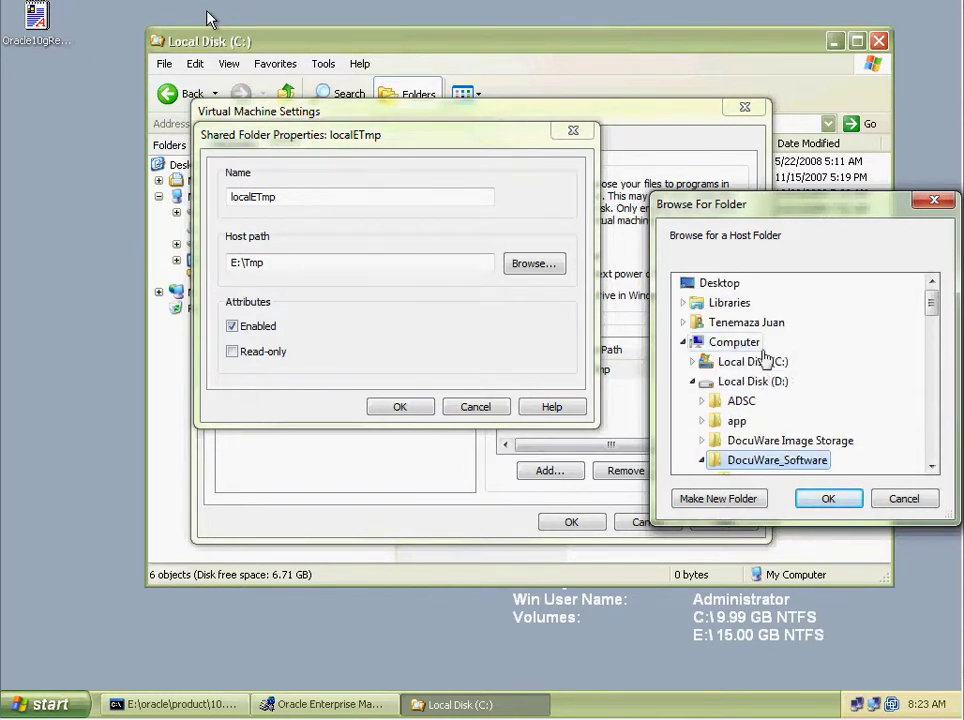
left_click(840, 503)
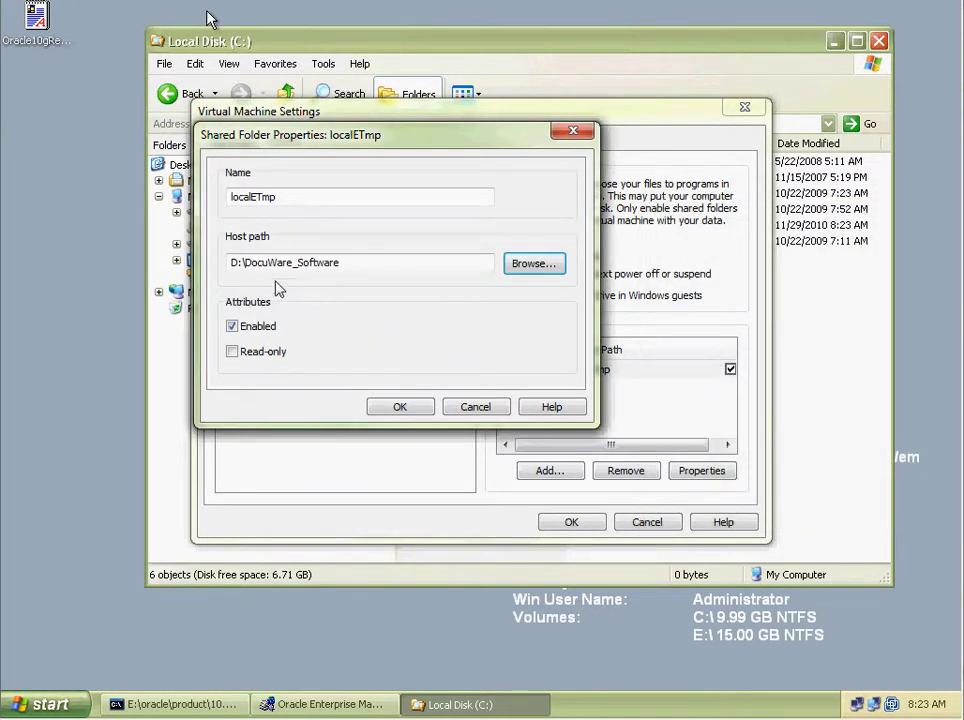
Rename the share to DWSoftware and apply the shared folder settings.
double_click(290, 195)
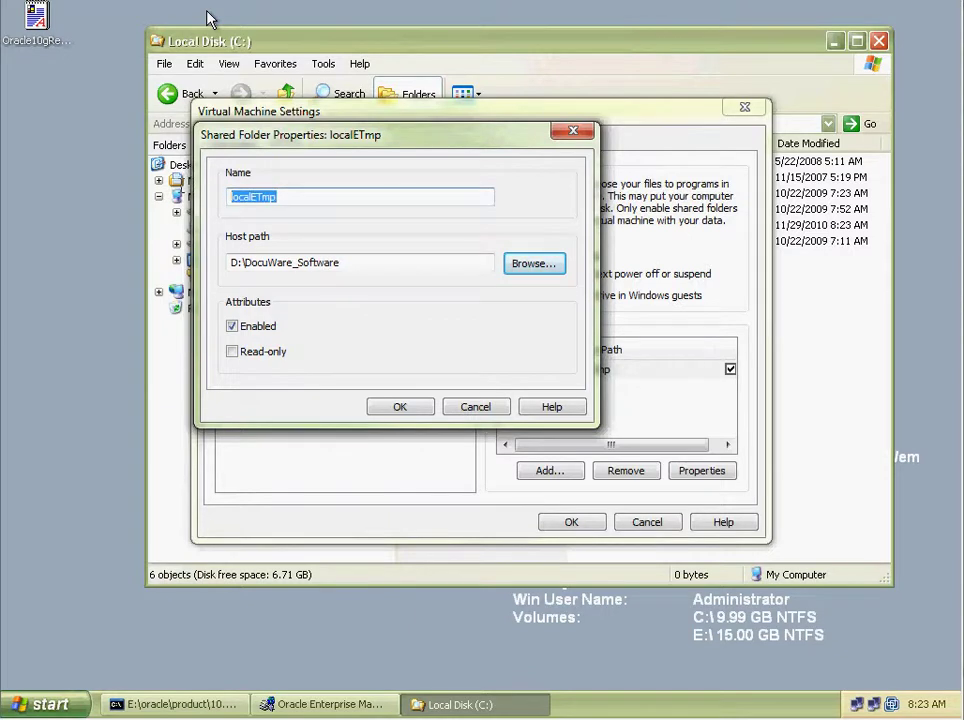
type("DWSoftware")
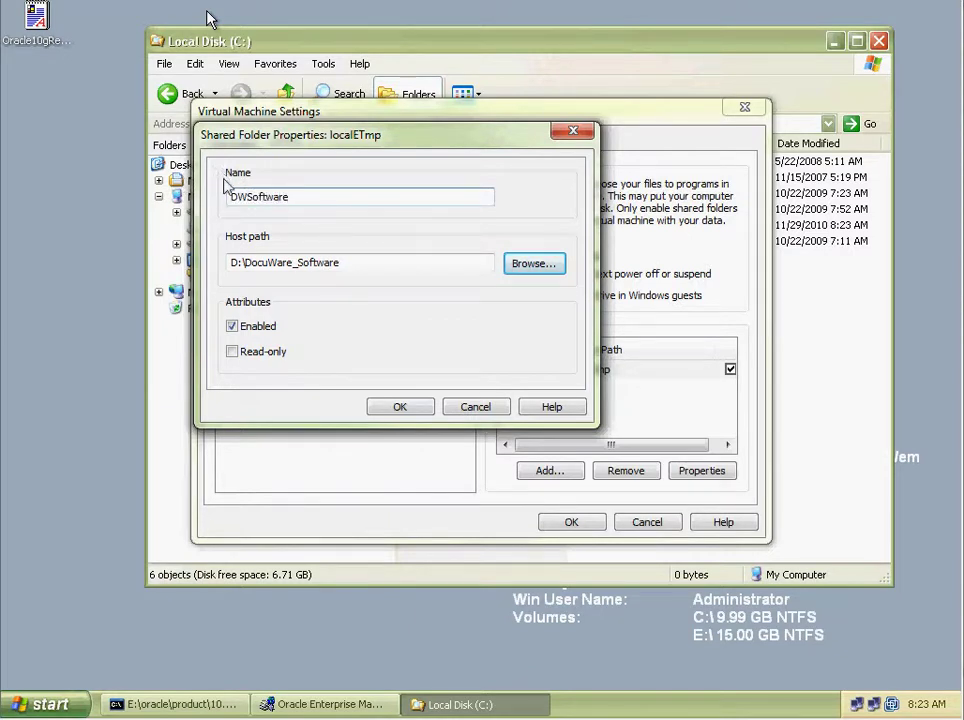
left_click(401, 409)
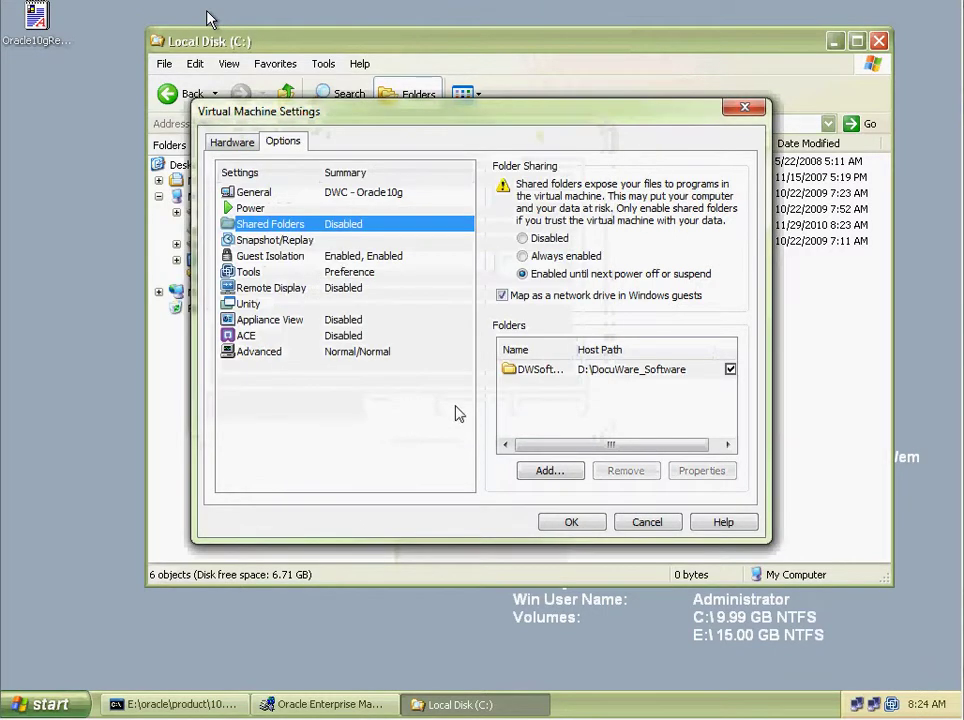
left_click(572, 522)
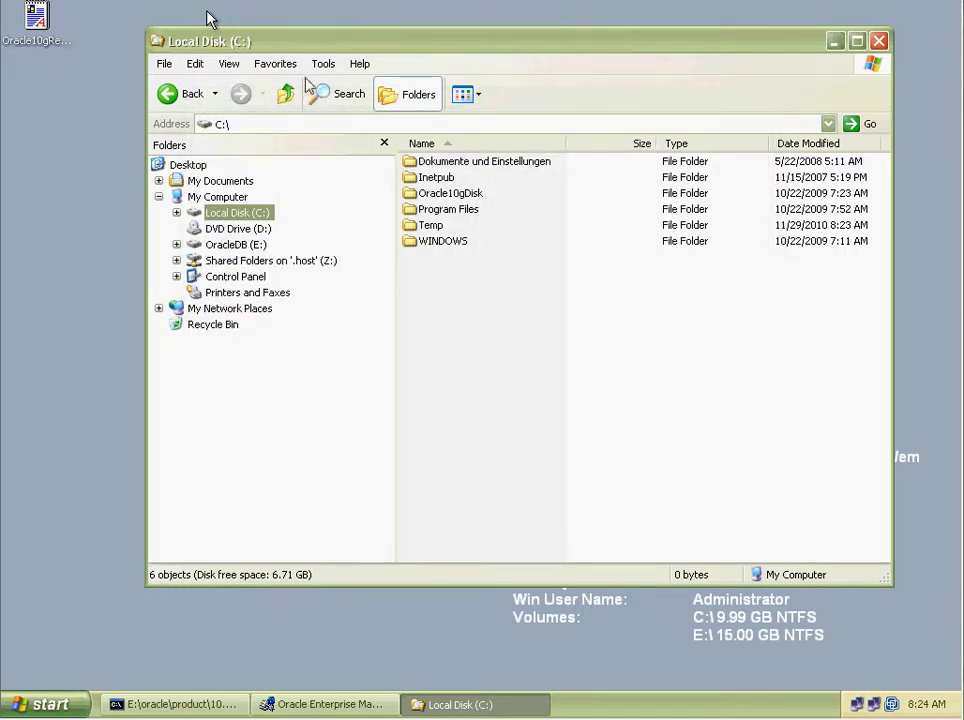
Reopen the virtual machine settings to verify shared folders are enabled.
left_click(210, 2)
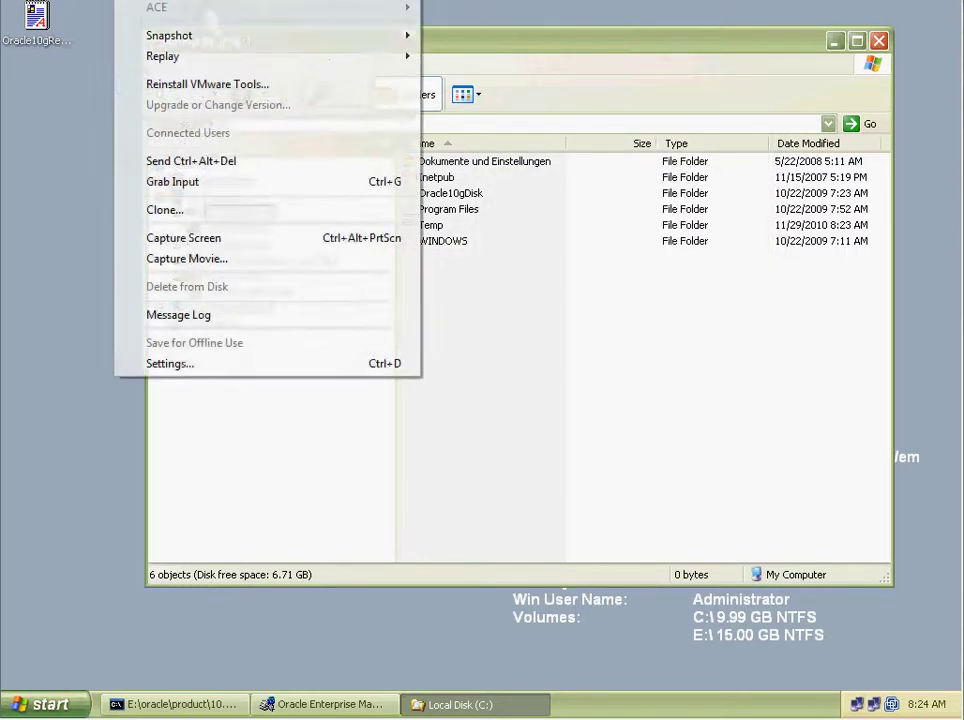
left_click(208, 363)
left_click(284, 143)
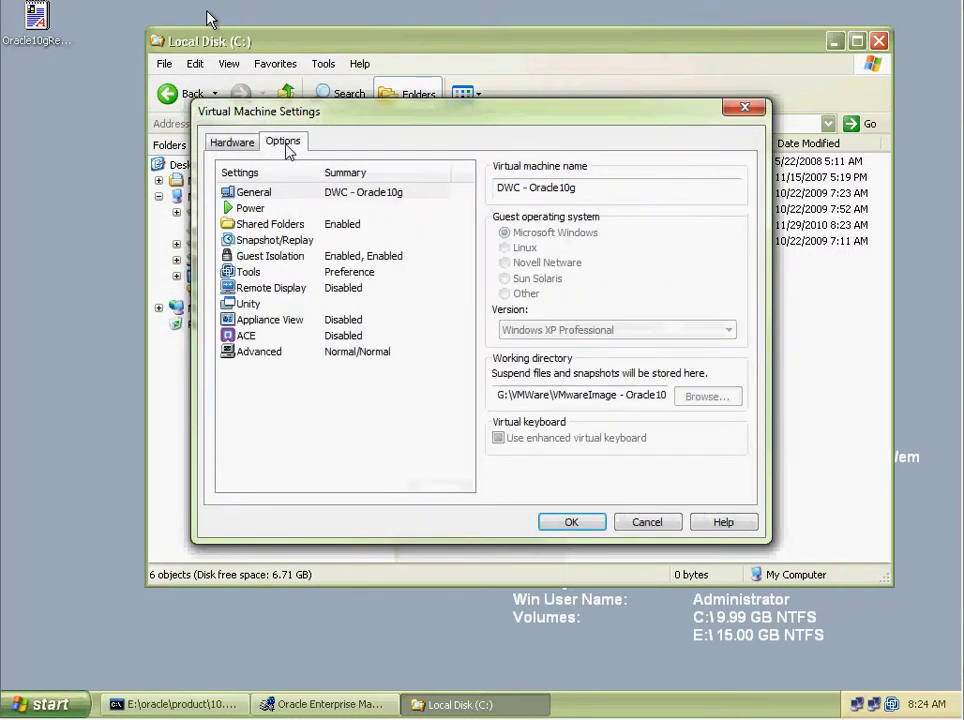
left_click(266, 226)
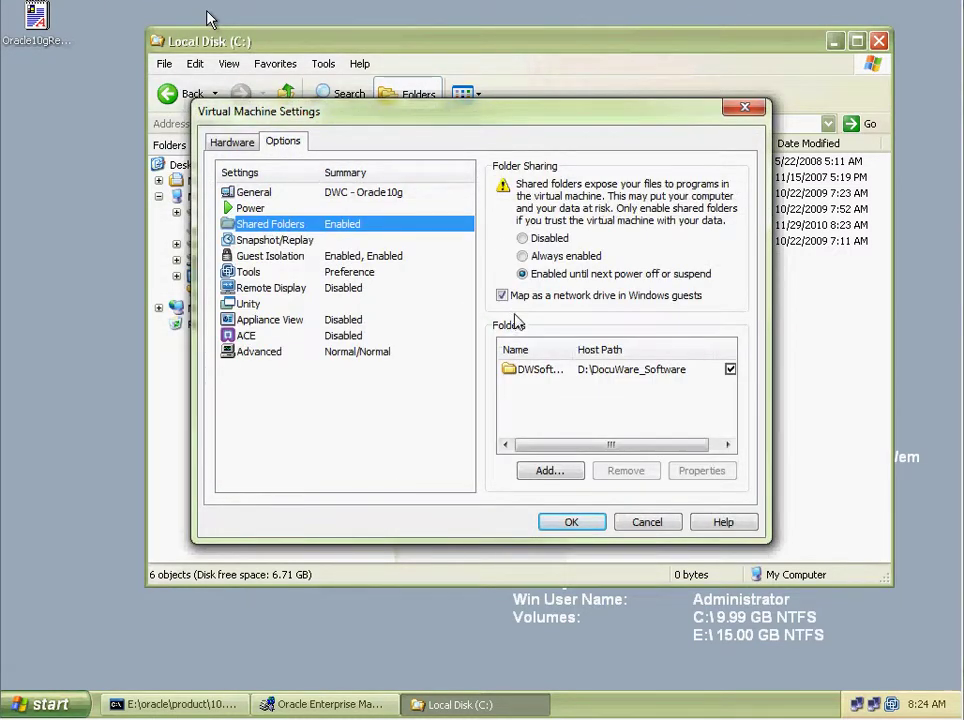
left_click(571, 523)
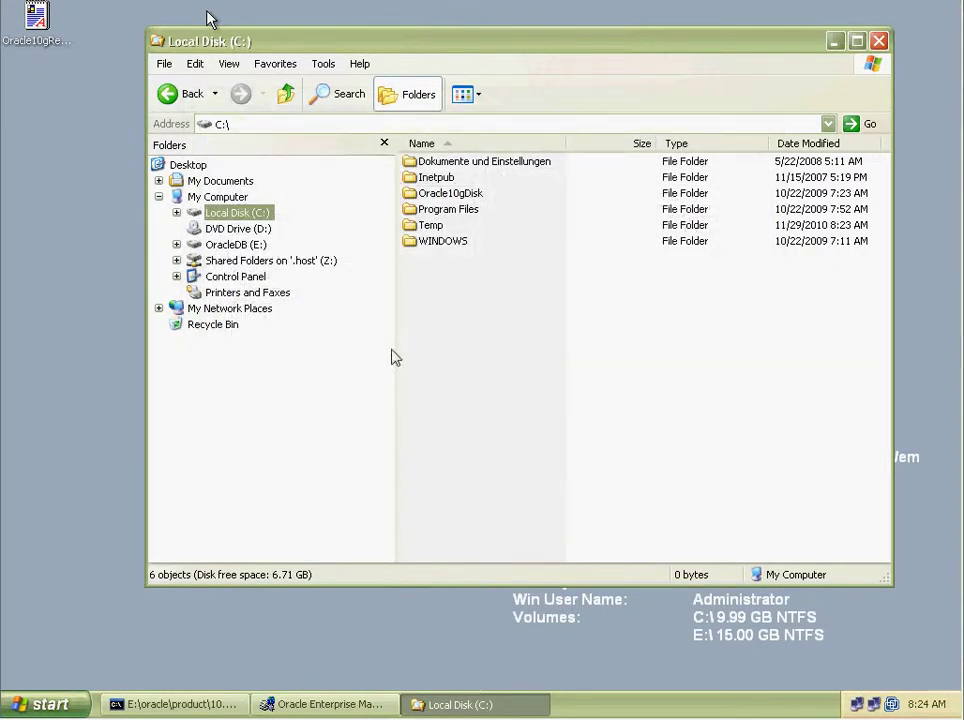
Open the DWSoftware folder on Shared Folders (Z:).
left_click(294, 262)
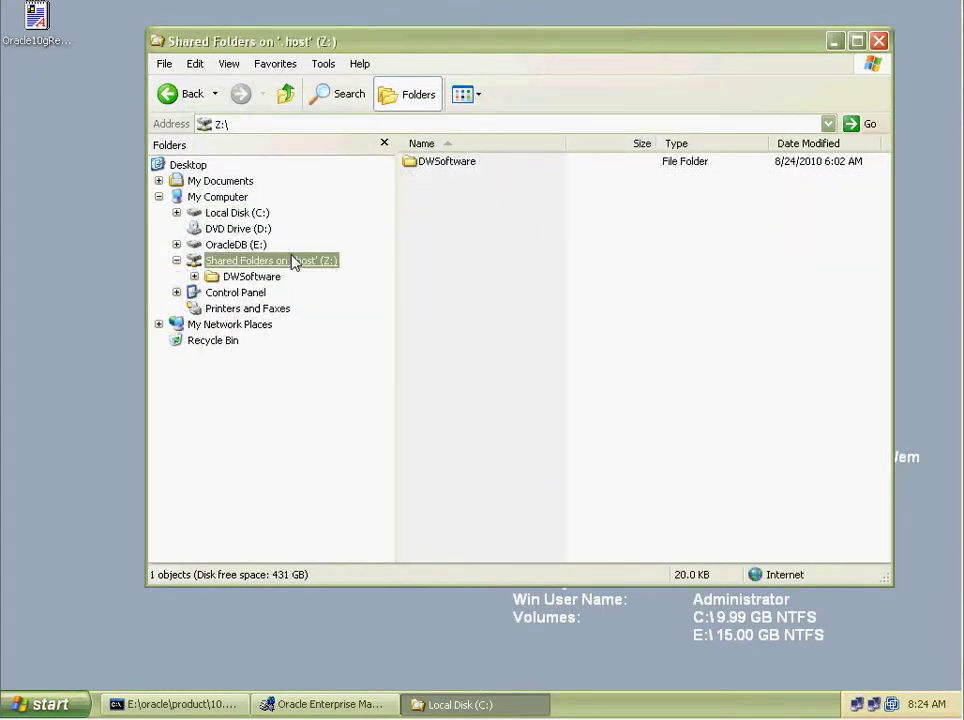
left_click(276, 274)
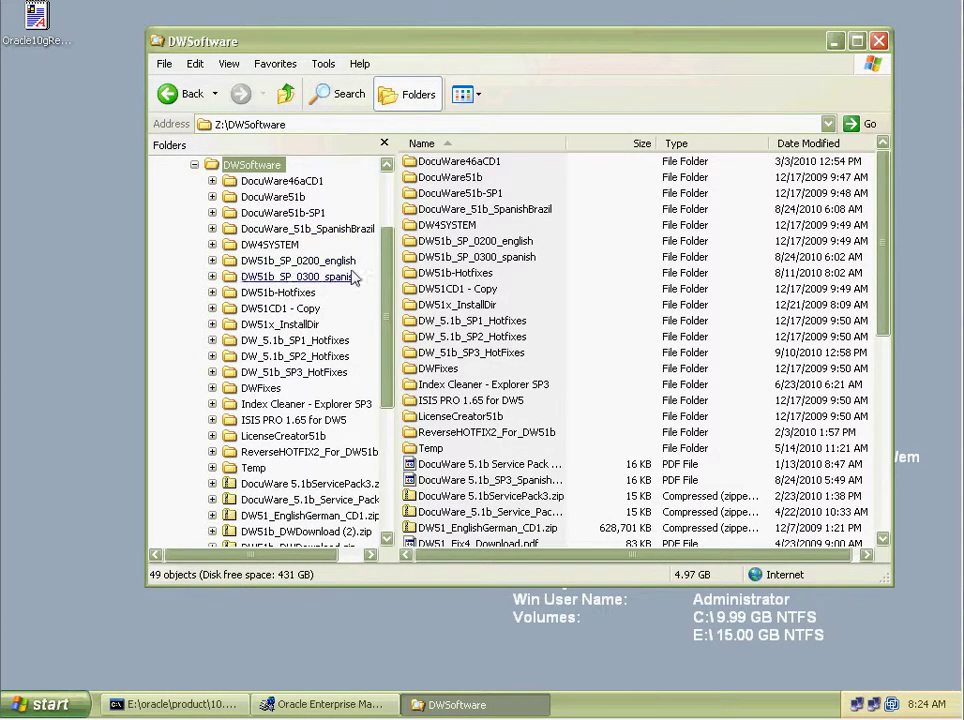
left_click_drag(387, 252, 389, 290)
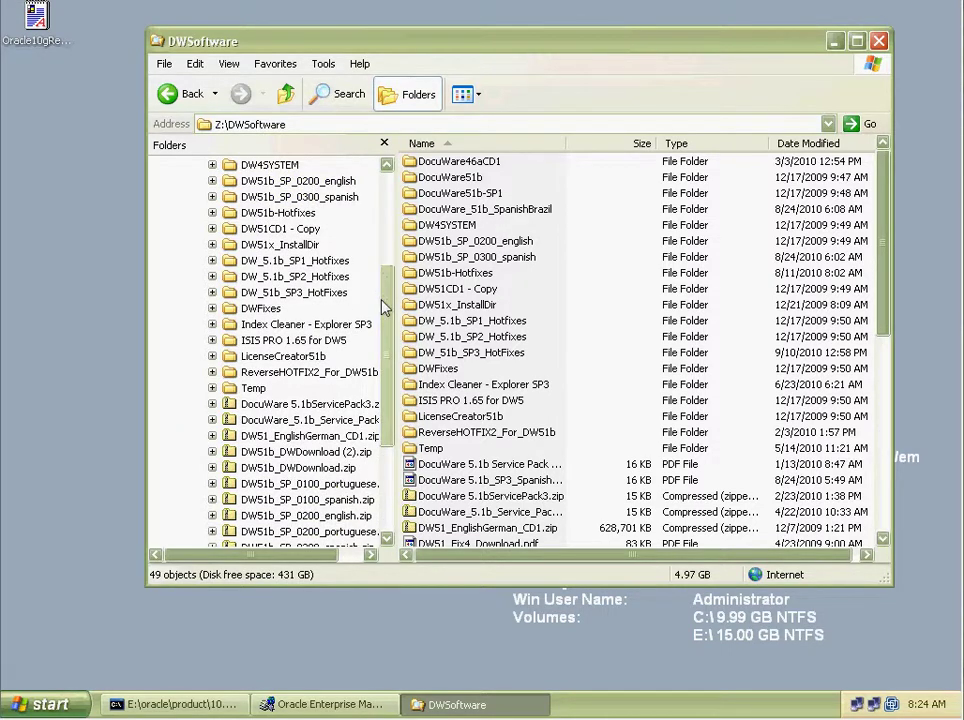
left_click_drag(383, 308, 390, 234)
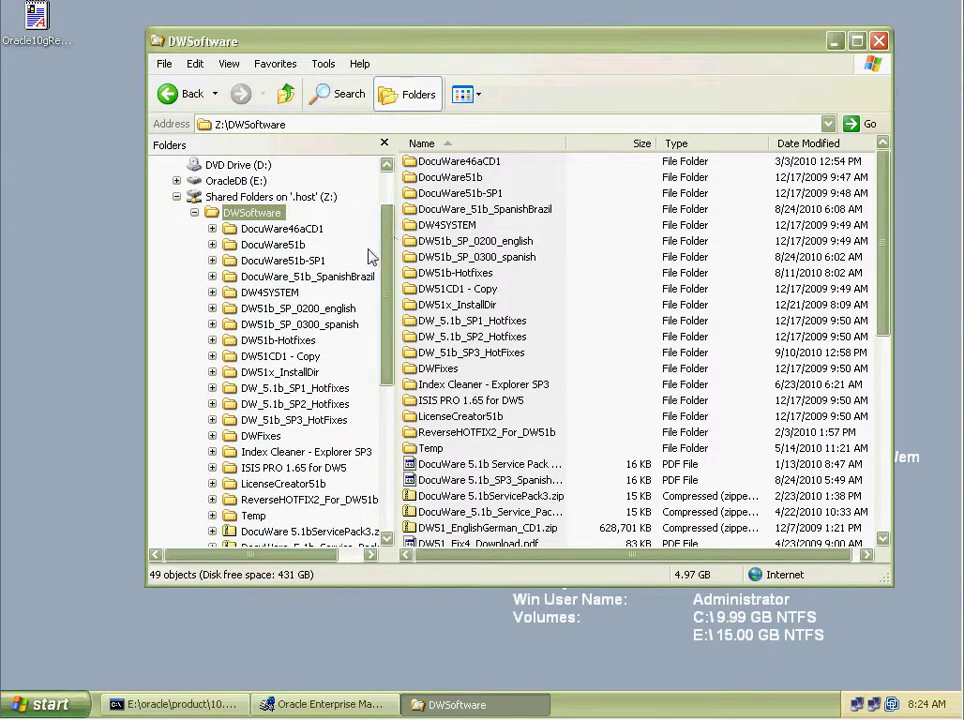
Browse DocuWare51b-SP1, DocuWare51b and DW_5.1b_DVD_Distribution, then select OracleDB (E:).
left_click(318, 262)
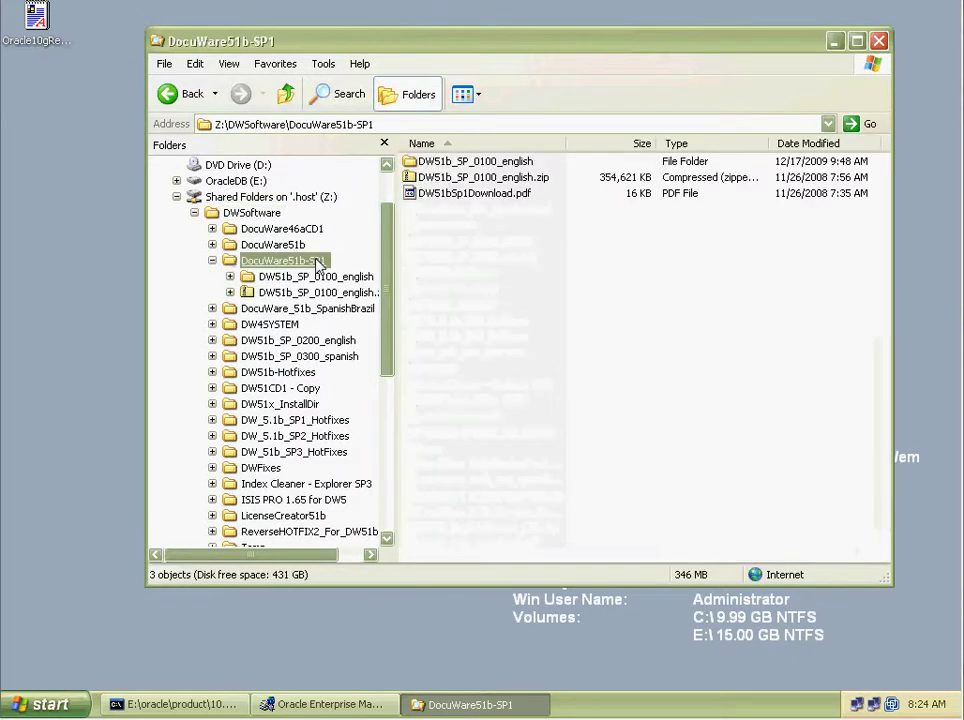
left_click(212, 260)
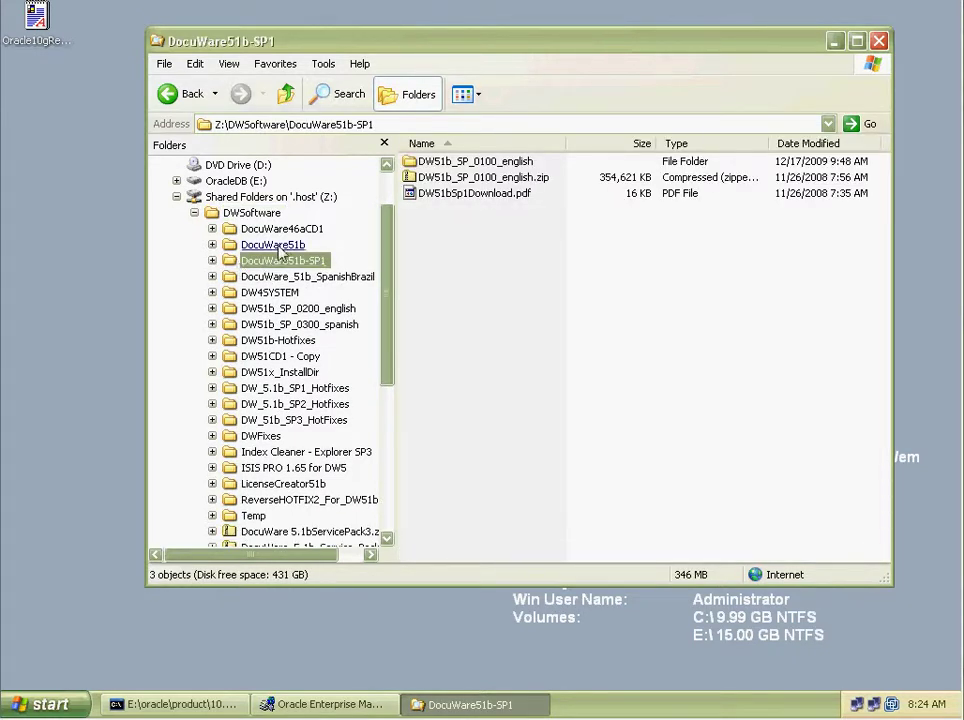
left_click(276, 246)
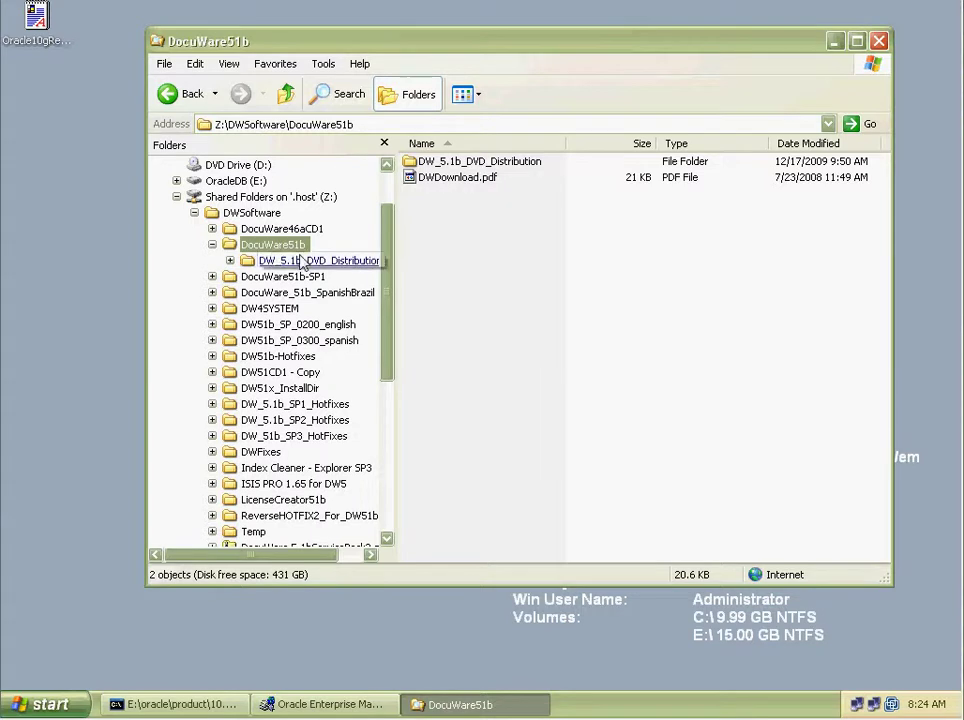
left_click(318, 262)
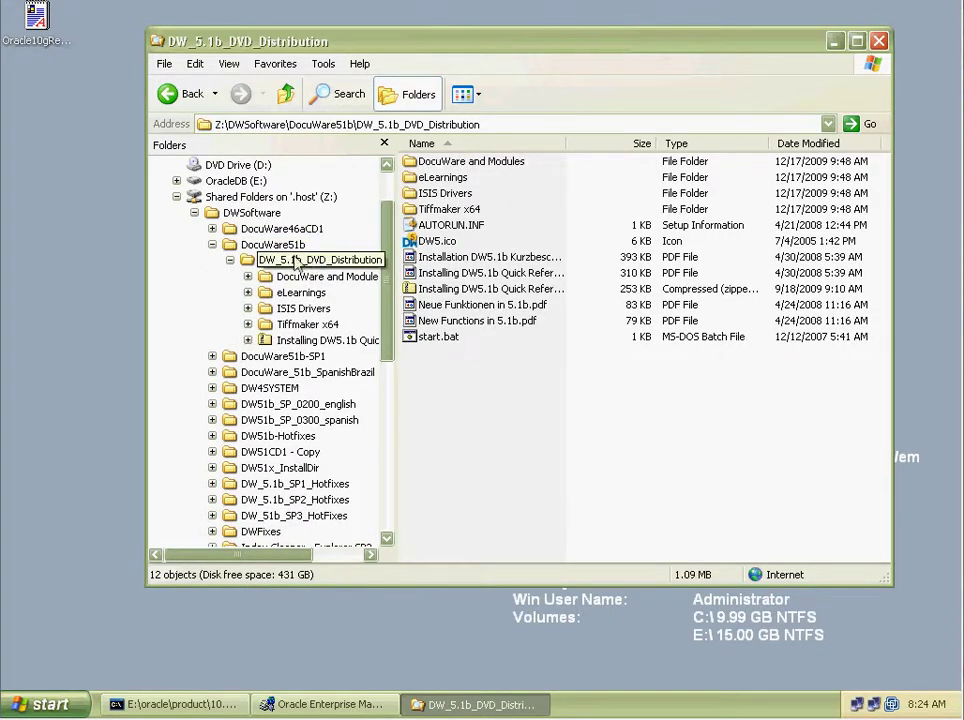
left_click(194, 214)
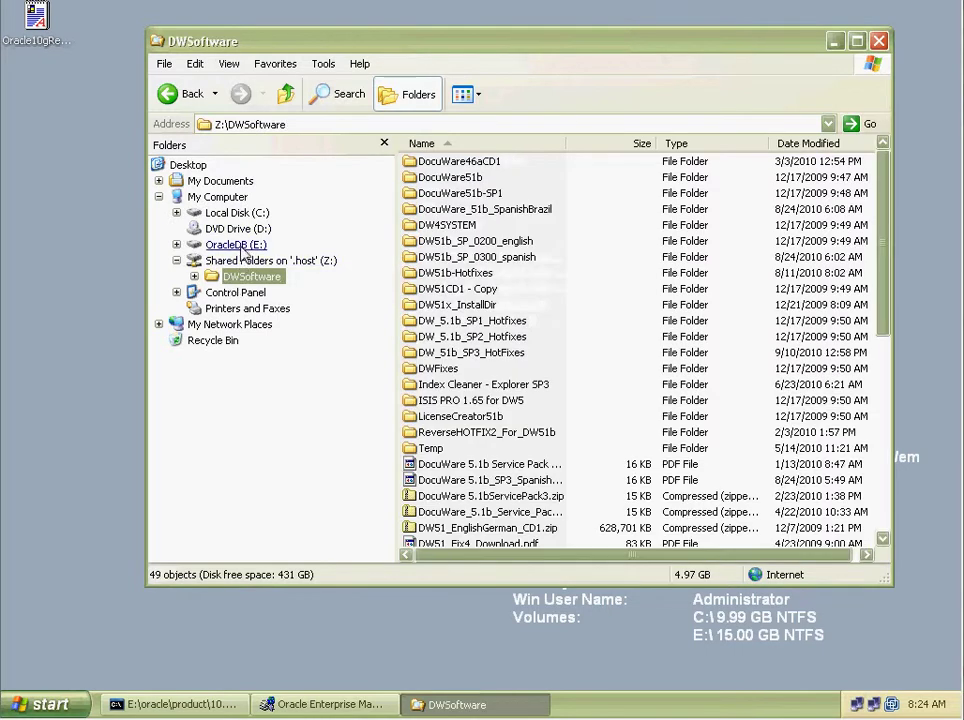
left_click(228, 244)
right_click(245, 246)
left_click(292, 432)
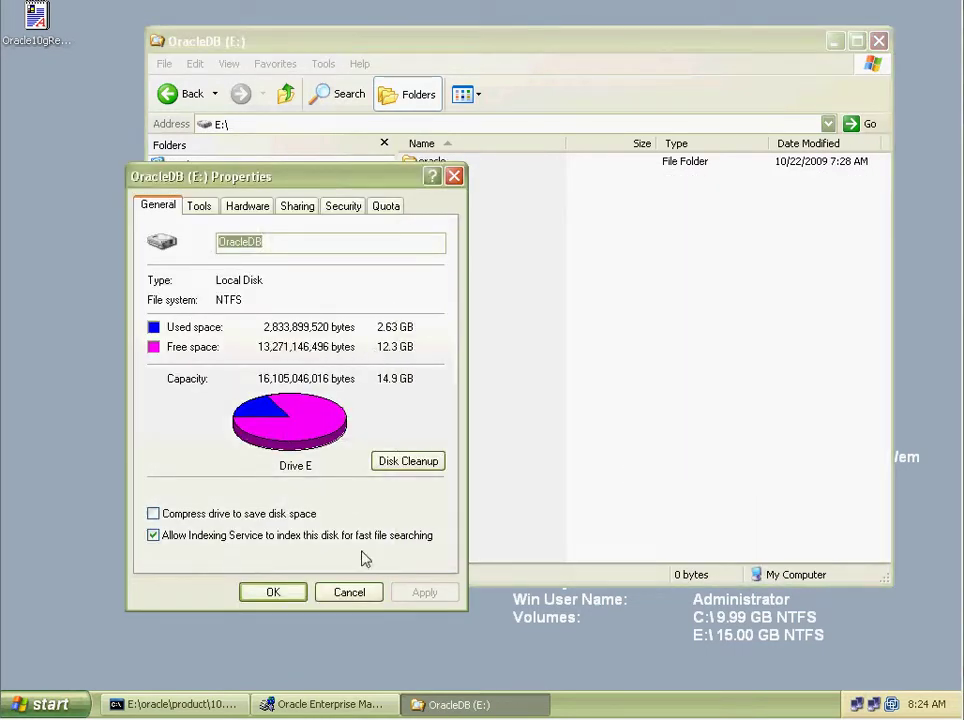
left_click(349, 592)
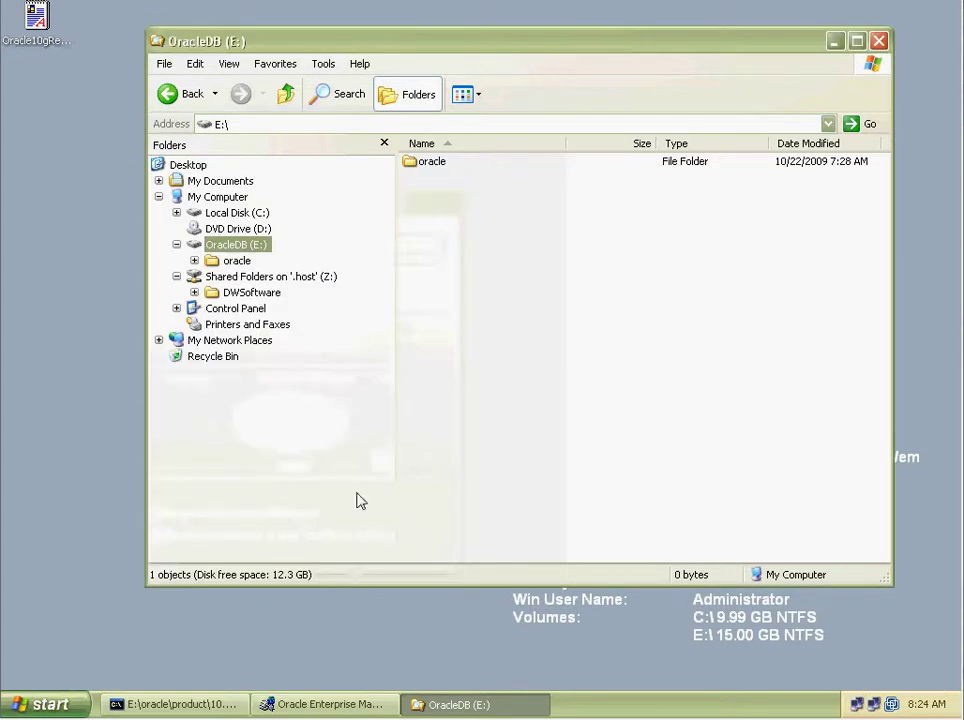
left_click(264, 213)
right_click(268, 212)
left_click(320, 398)
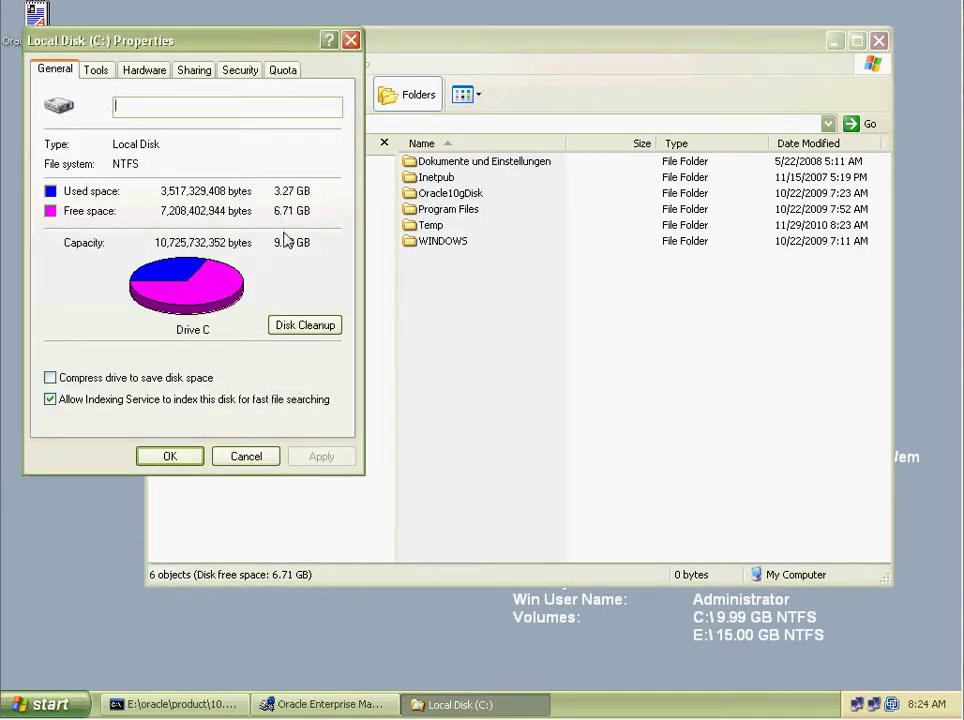
left_click(276, 457)
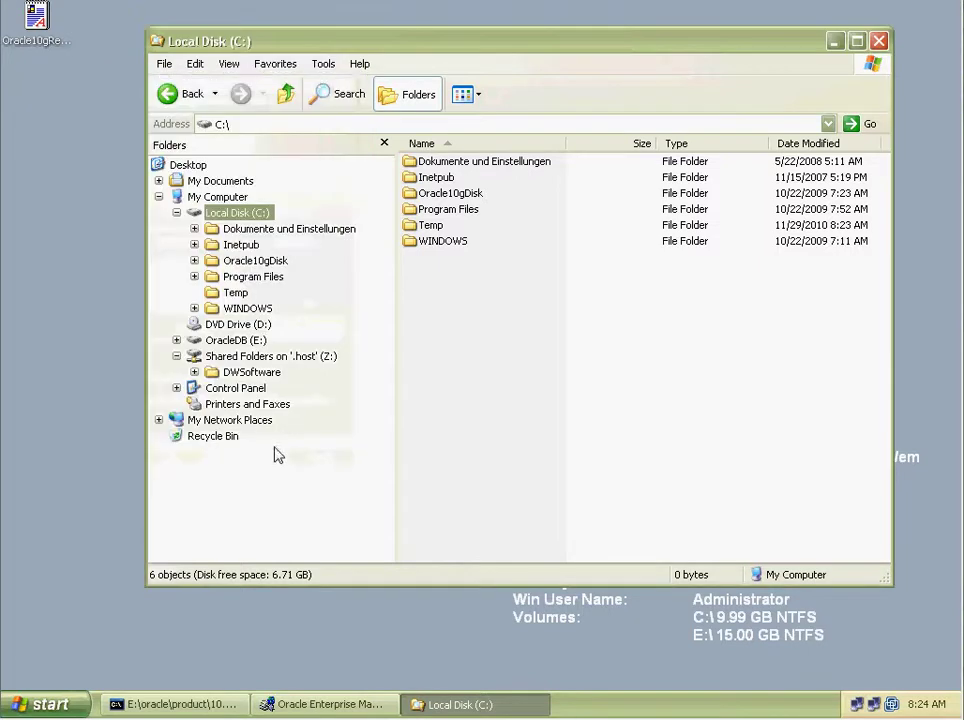
left_click(251, 373)
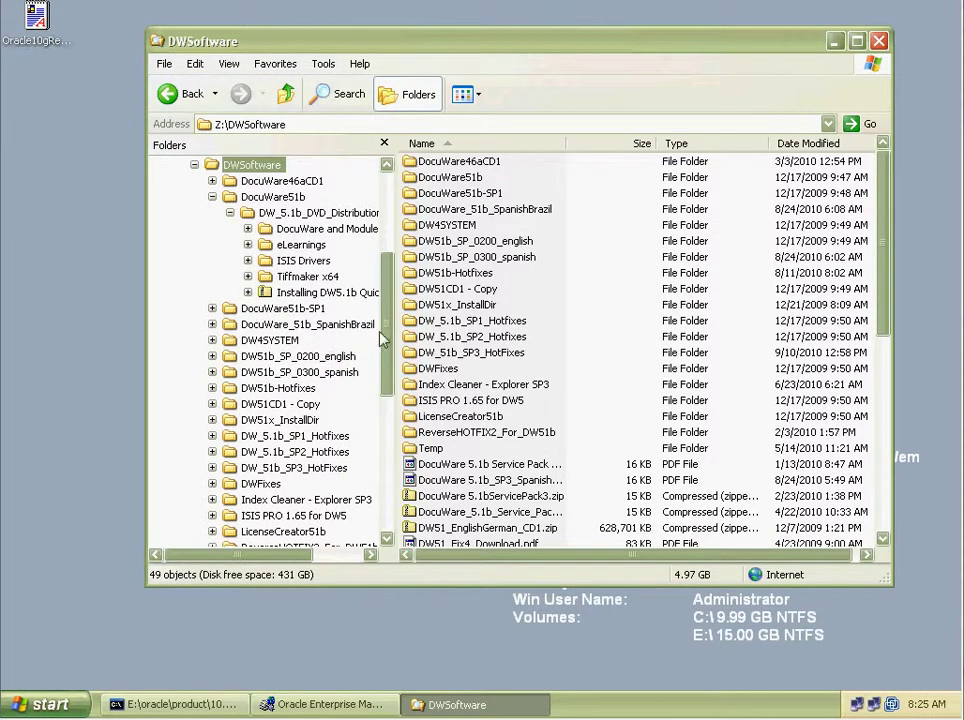
Open Z:\DWSoftware\DW51x_InstallDir\DocuWare and Modules and inspect the DWUpdate folder's contents.
double_click(472, 307)
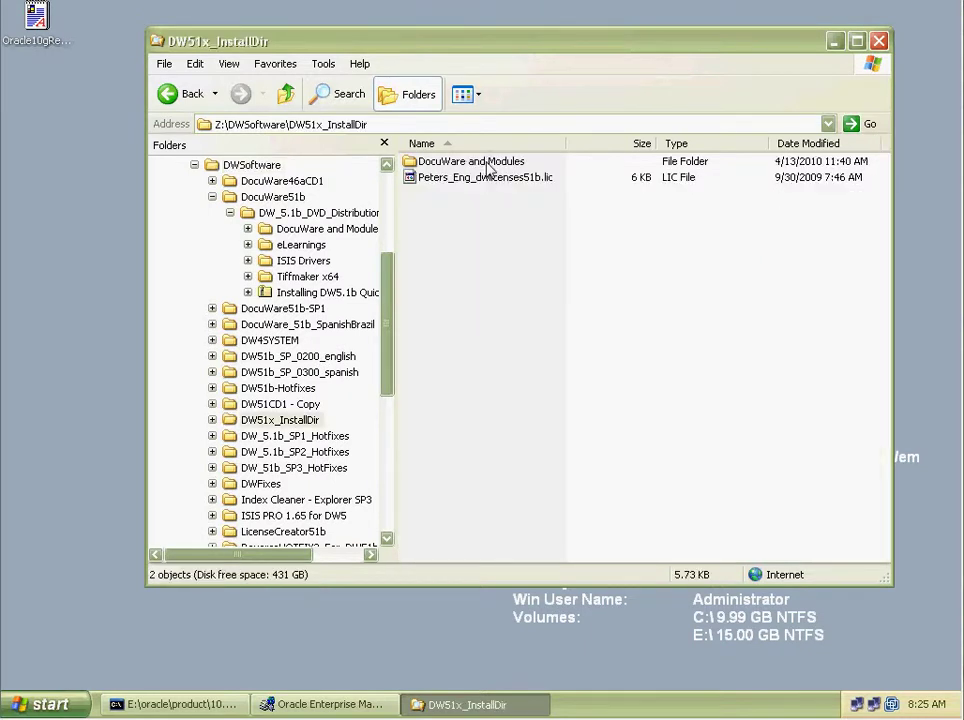
double_click(486, 164)
double_click(450, 289)
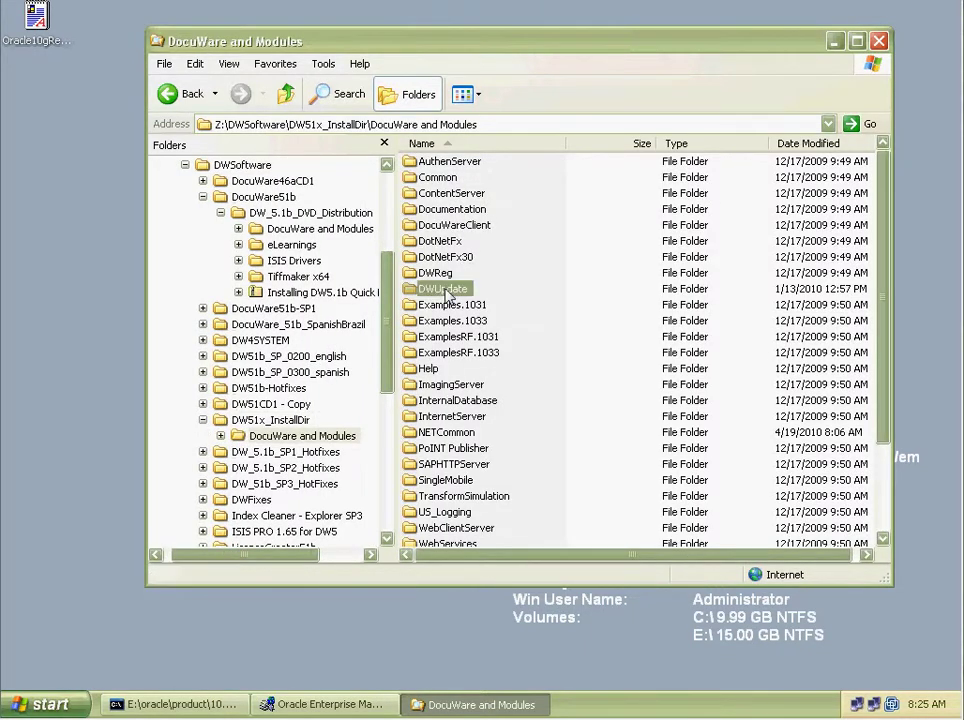
left_click(187, 98)
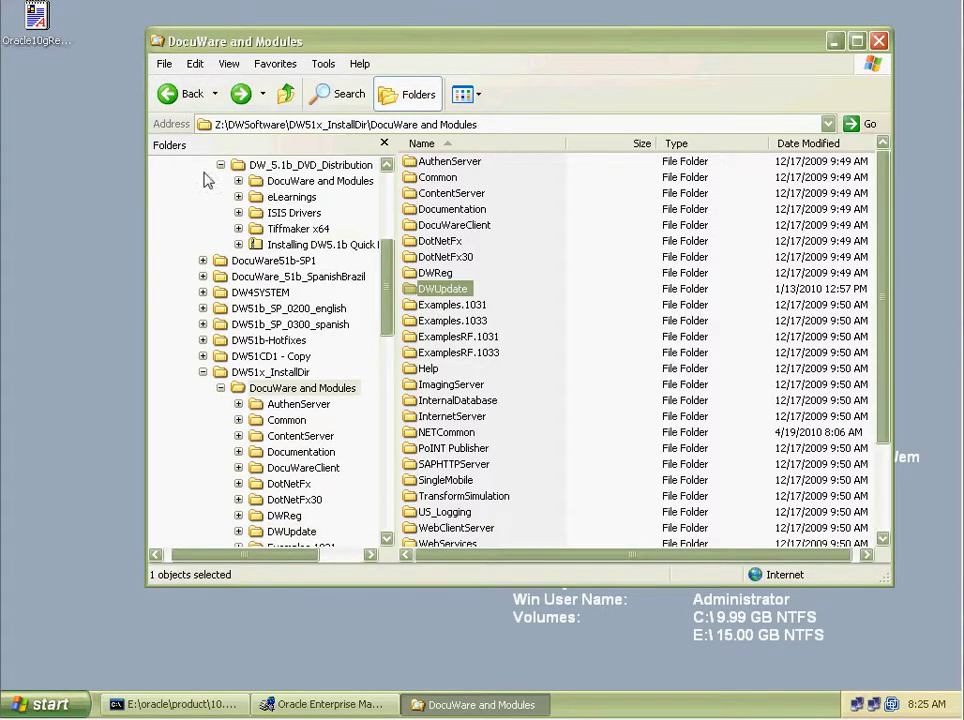
left_click_drag(465, 326, 457, 296)
double_click(457, 290)
Rename the DWUpdate folder to old_DWUpdate.
left_click(455, 293)
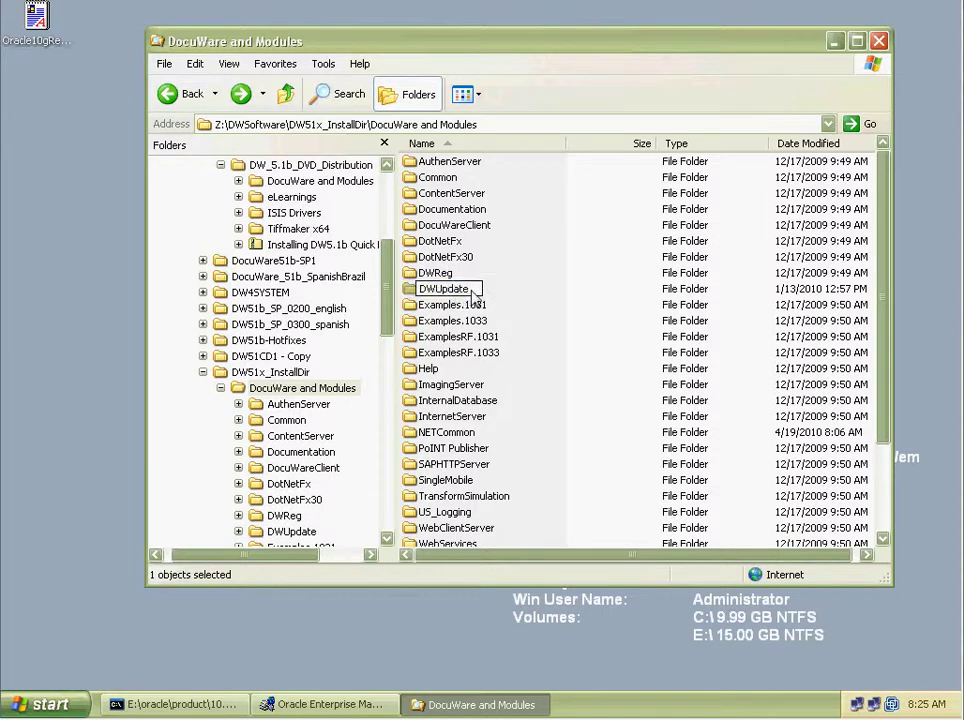
type("old_")
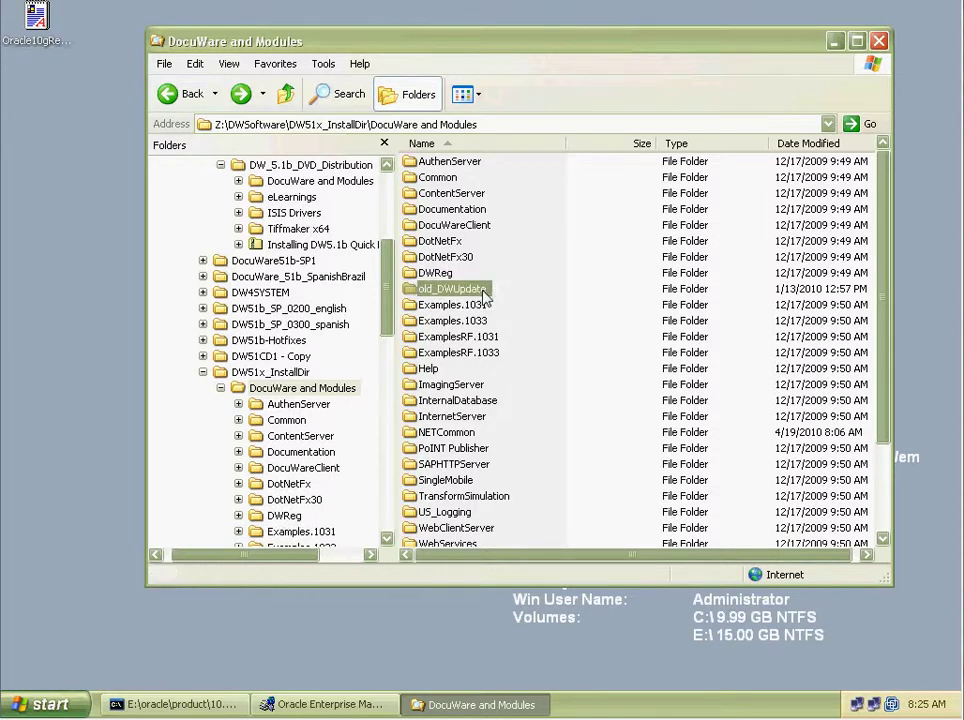
left_click(530, 330)
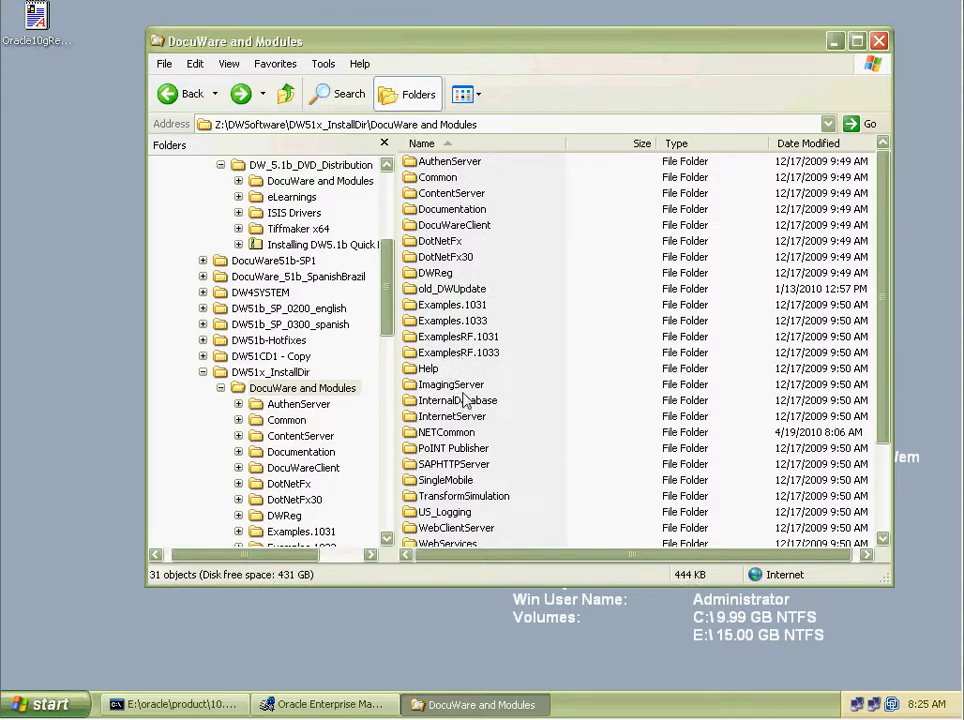
Rename dwsetupinfo.ini to old_dwsetupinfo.ini and bring Oracle Enterprise Manager back to the front.
left_click(455, 400)
scroll(450, 470, "down", 3)
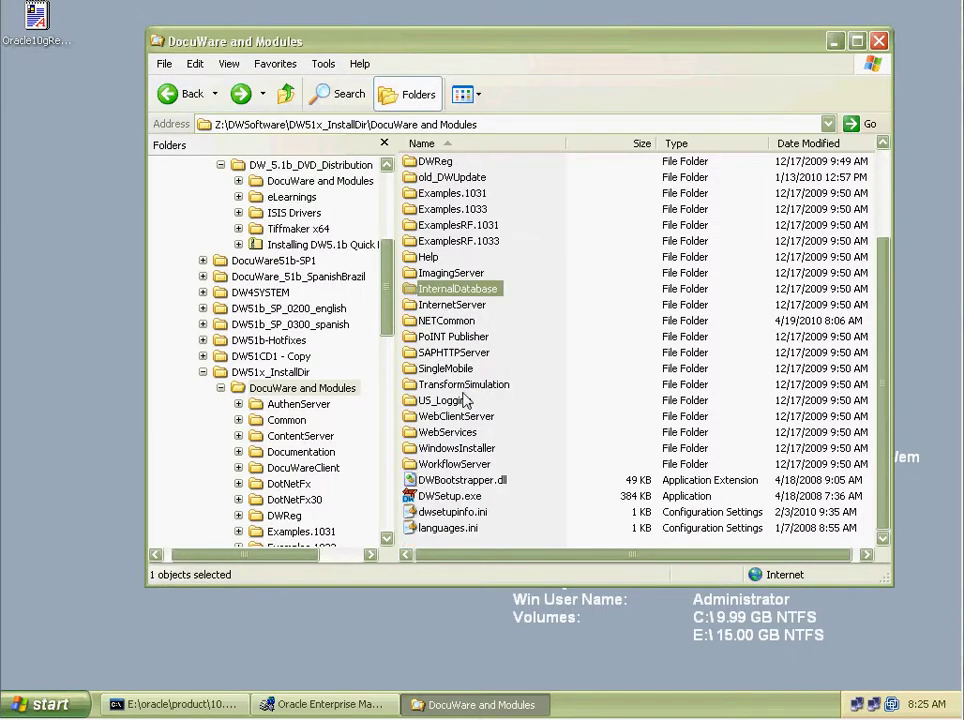
left_click(464, 516)
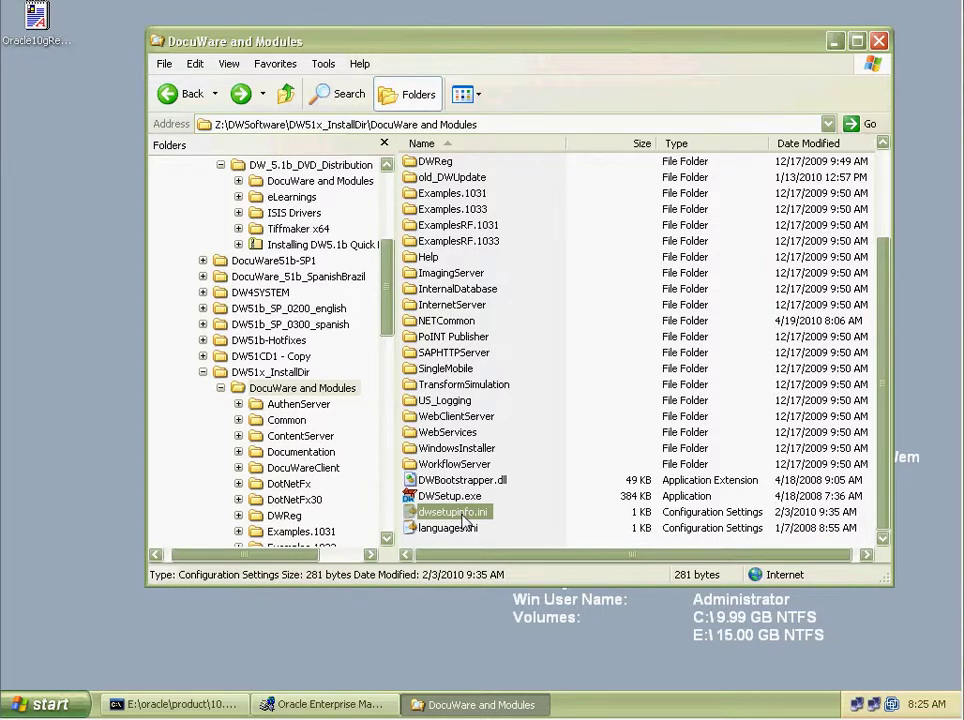
left_click(470, 515)
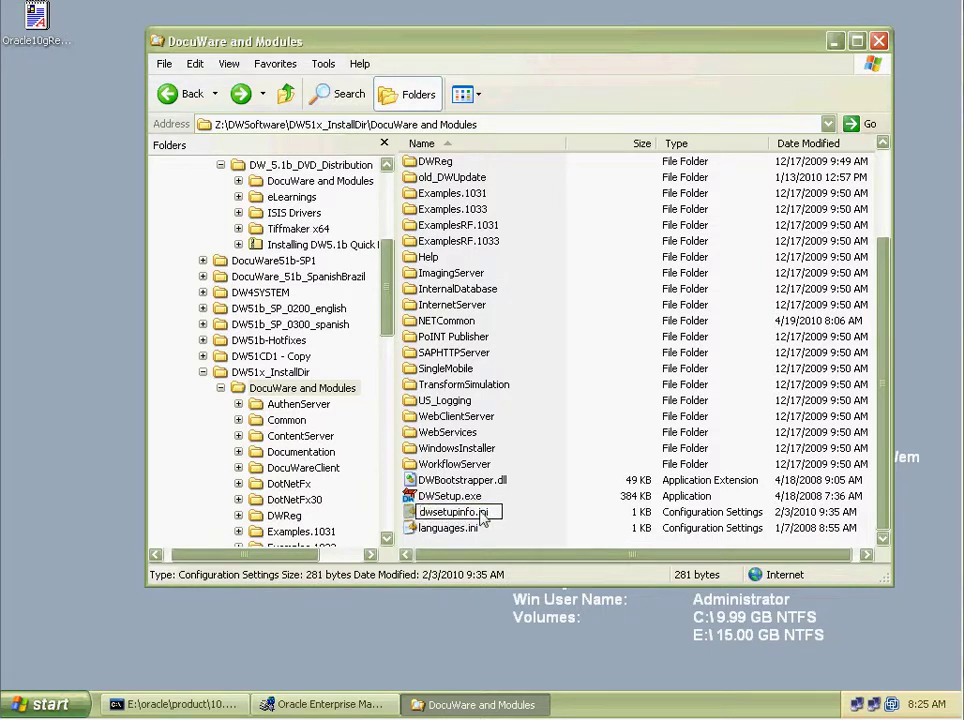
key("Home")
type("old_")
key("Return")
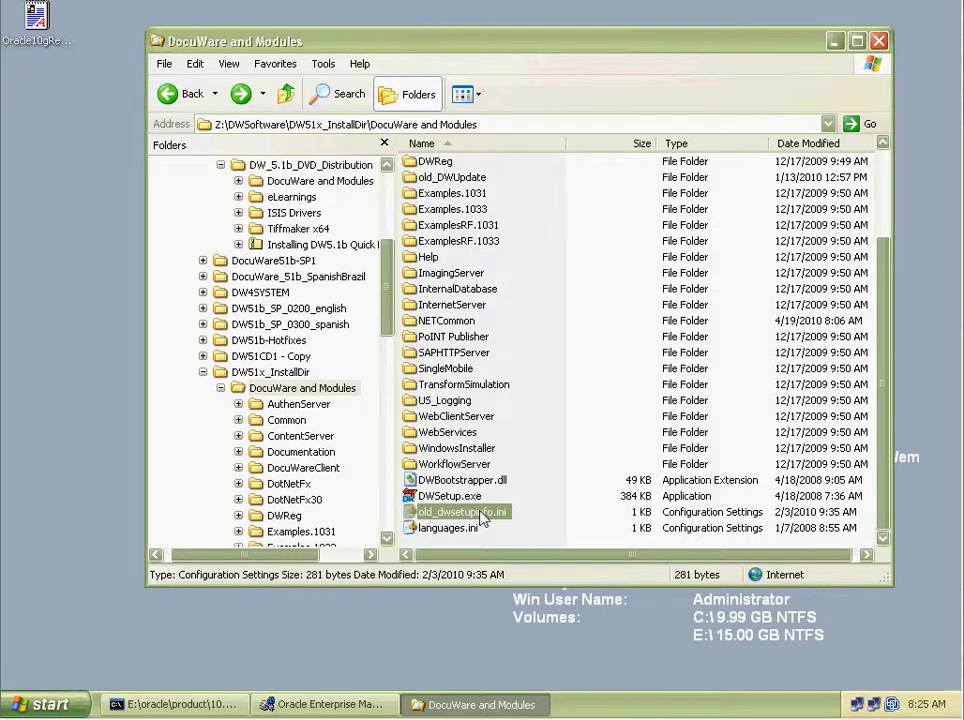
left_click(318, 704)
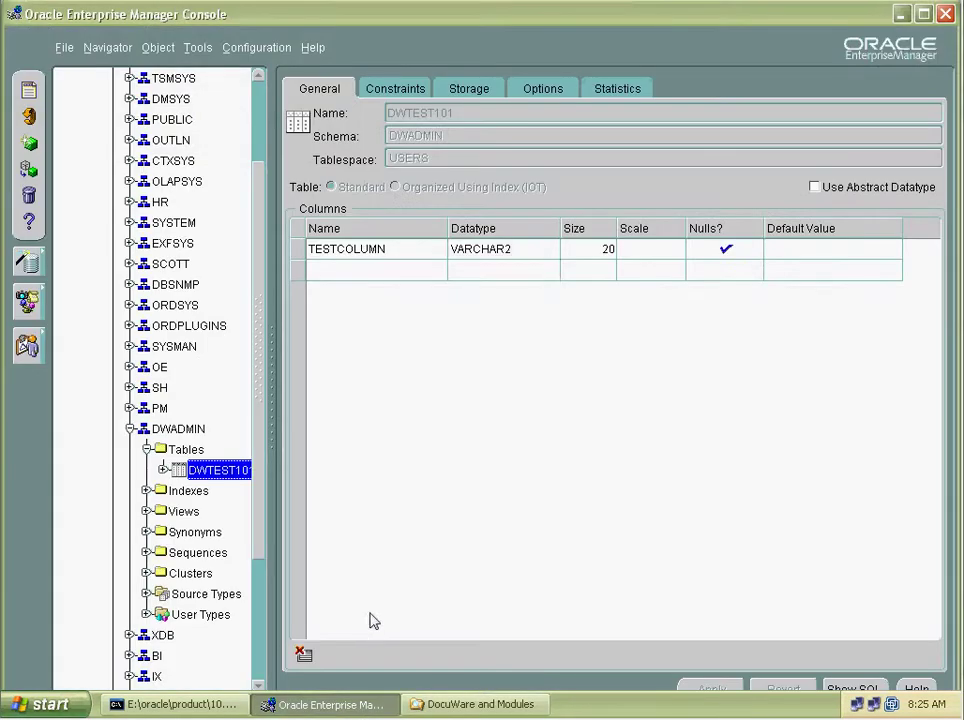
Close and relaunch Oracle Enterprise Manager Console.
left_click(947, 15)
left_click(55, 703)
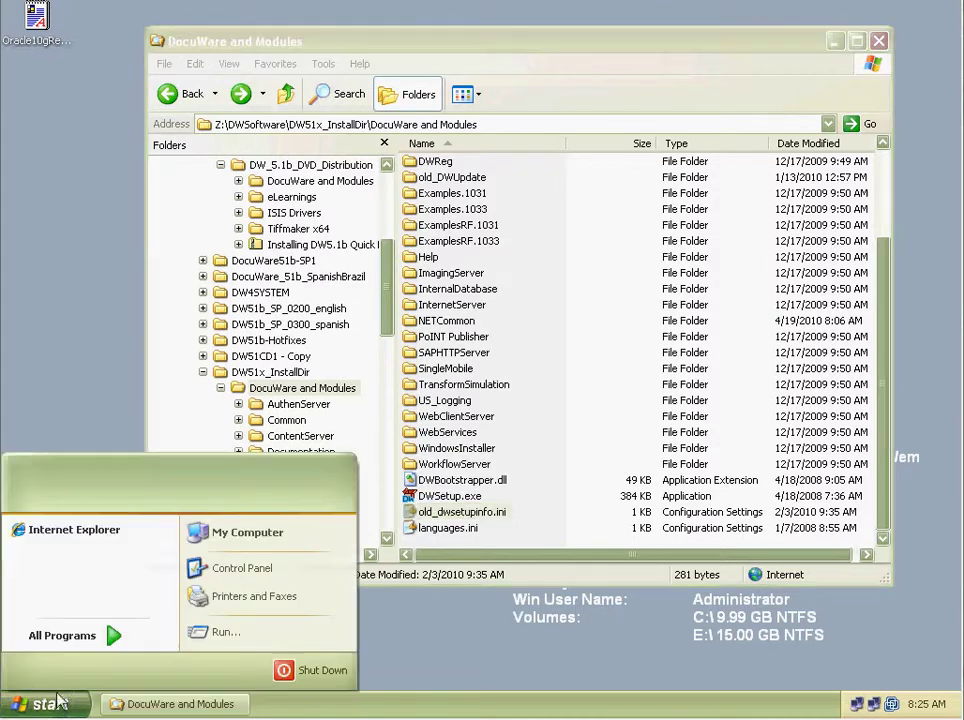
mouse_move(62, 635)
mouse_move(220, 637)
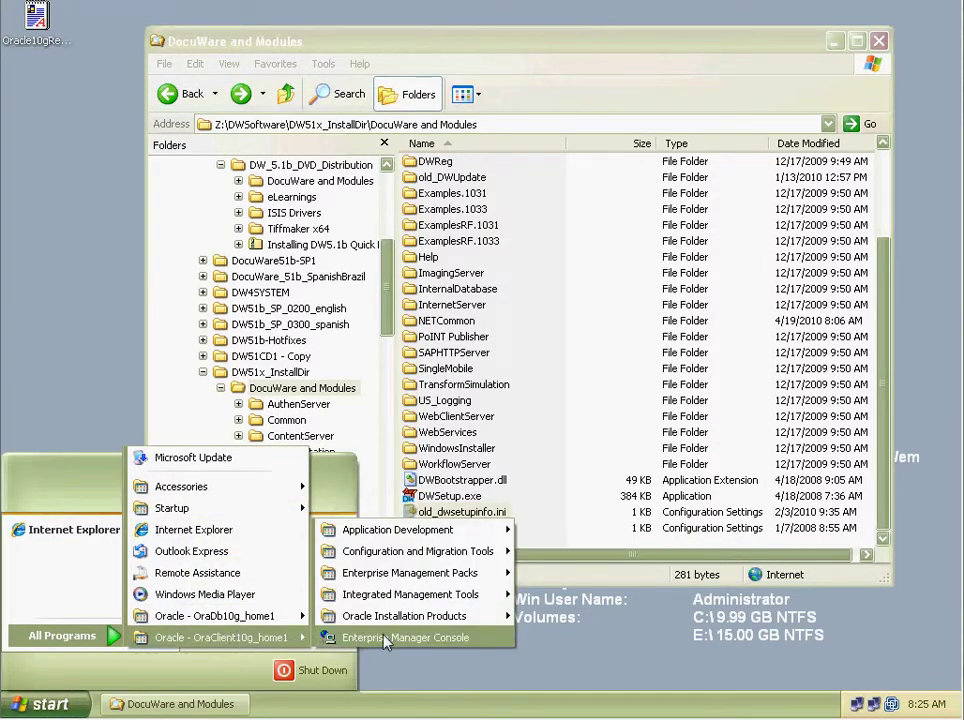
left_click(386, 638)
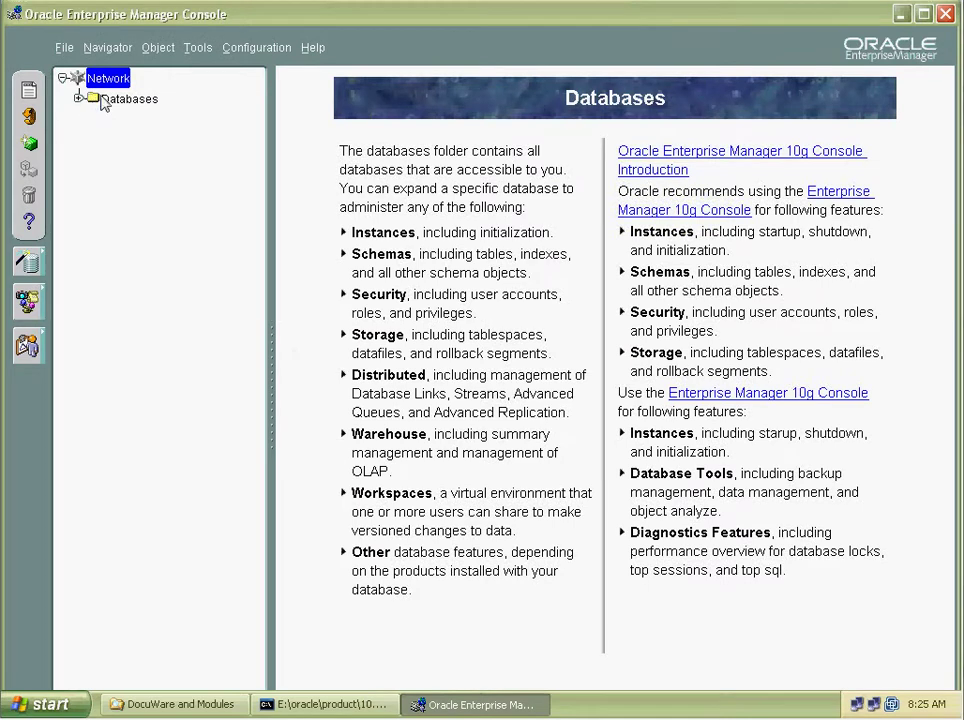
Expand the Databases folder and bring up the actions for DWORA10G.
left_click(104, 99)
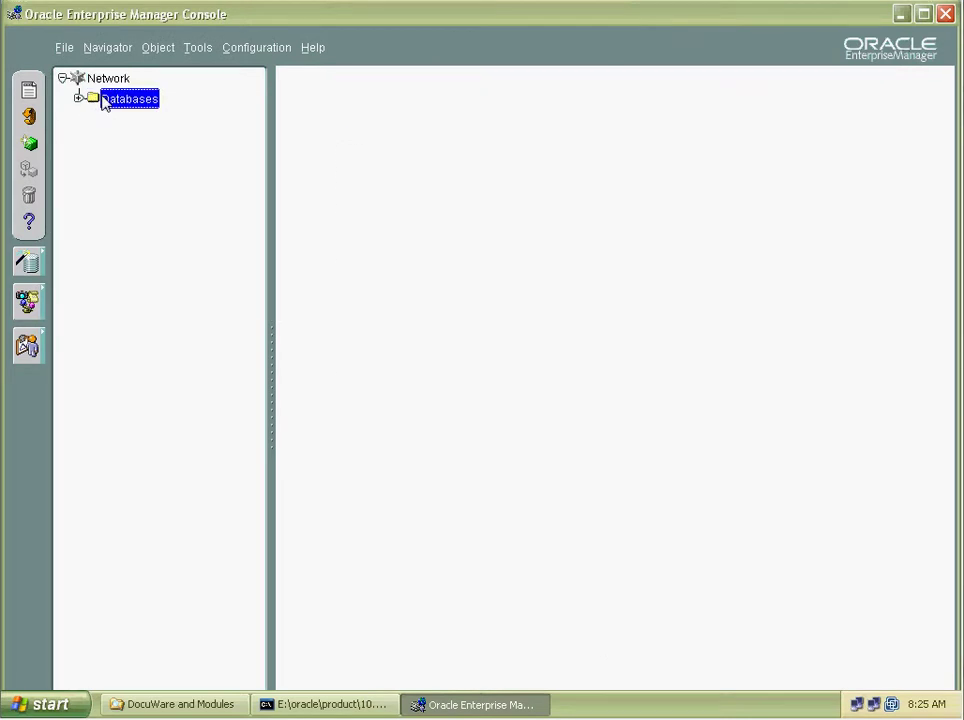
left_click(79, 98)
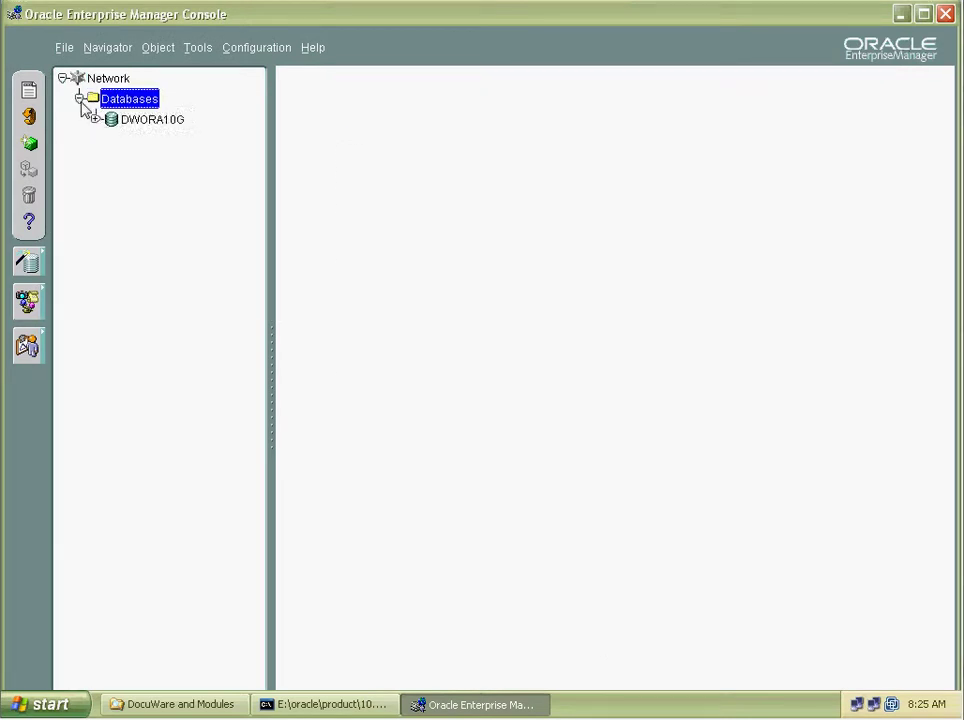
right_click(138, 126)
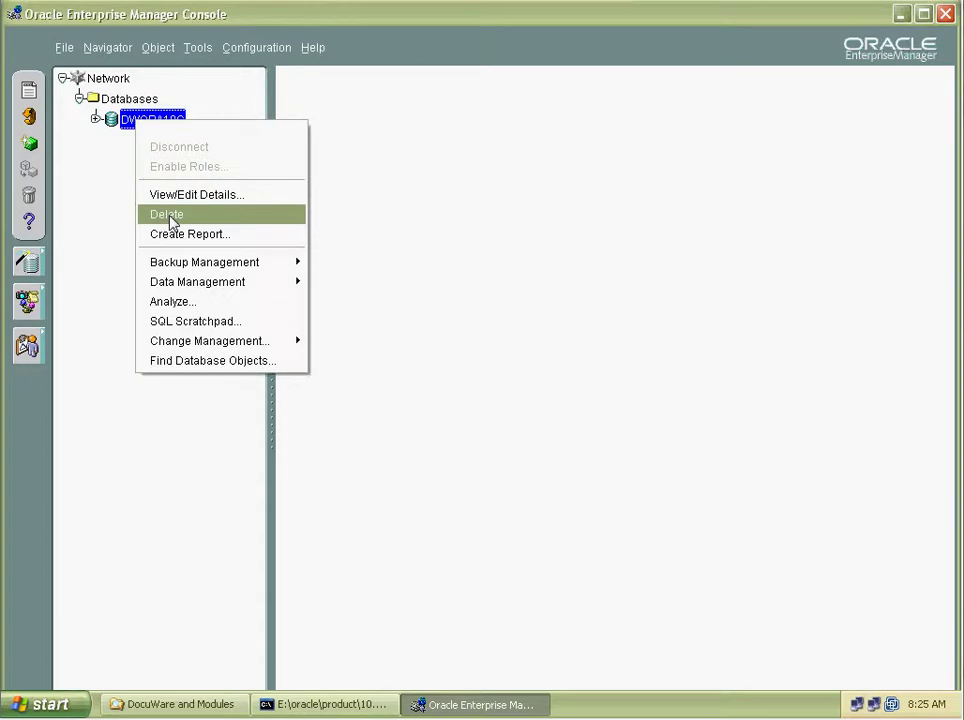
mouse_move(195, 346)
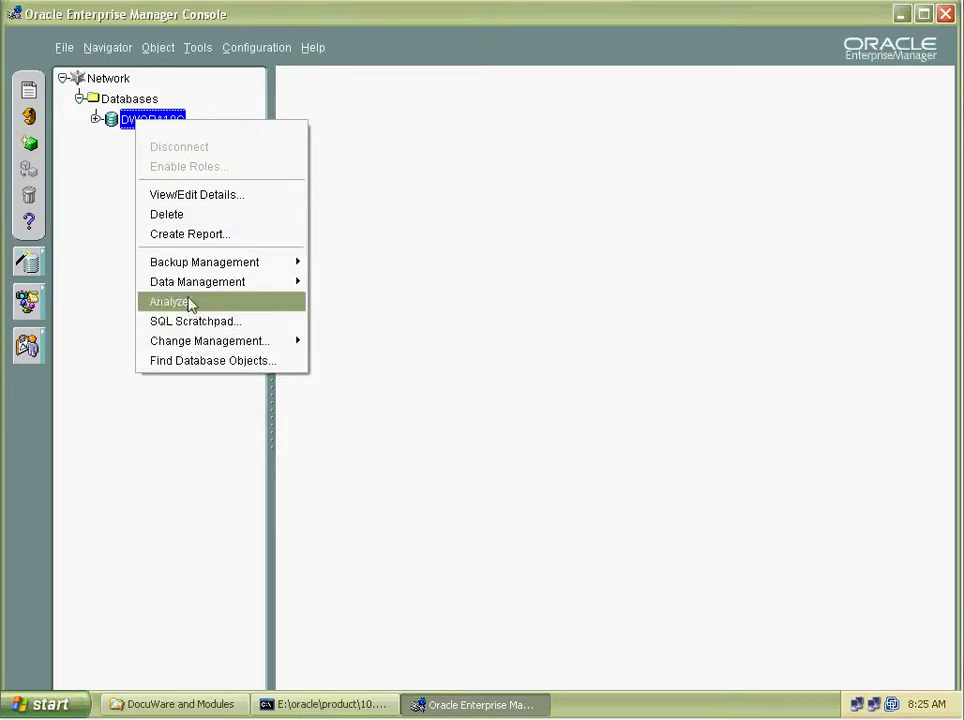
View DWORA10G's details without changes, then disconnect from the database.
left_click(193, 197)
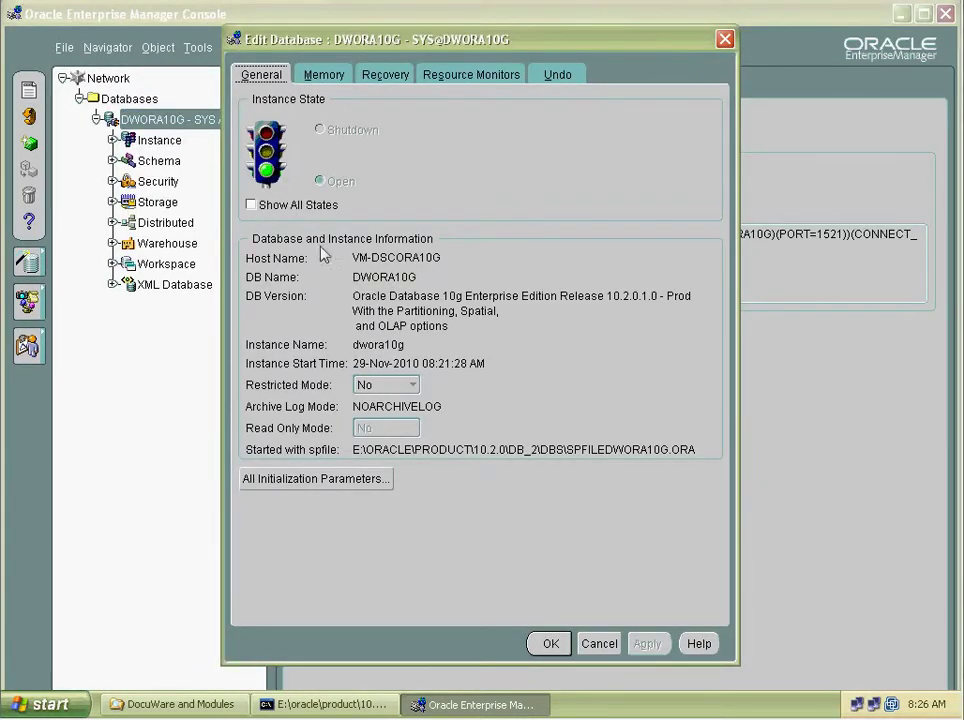
left_click(599, 645)
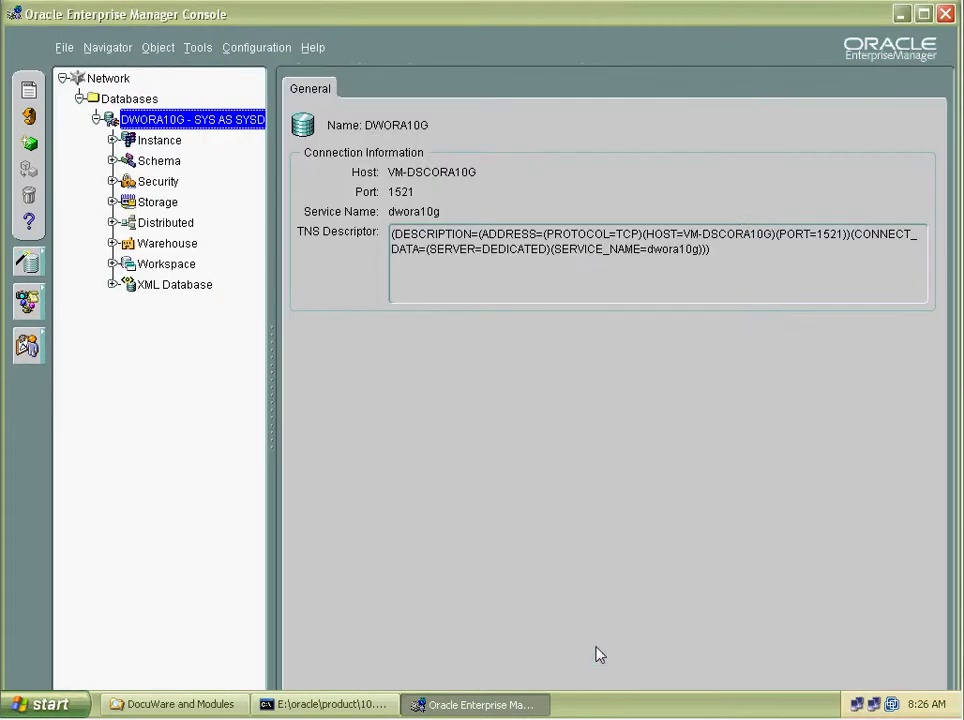
right_click(168, 126)
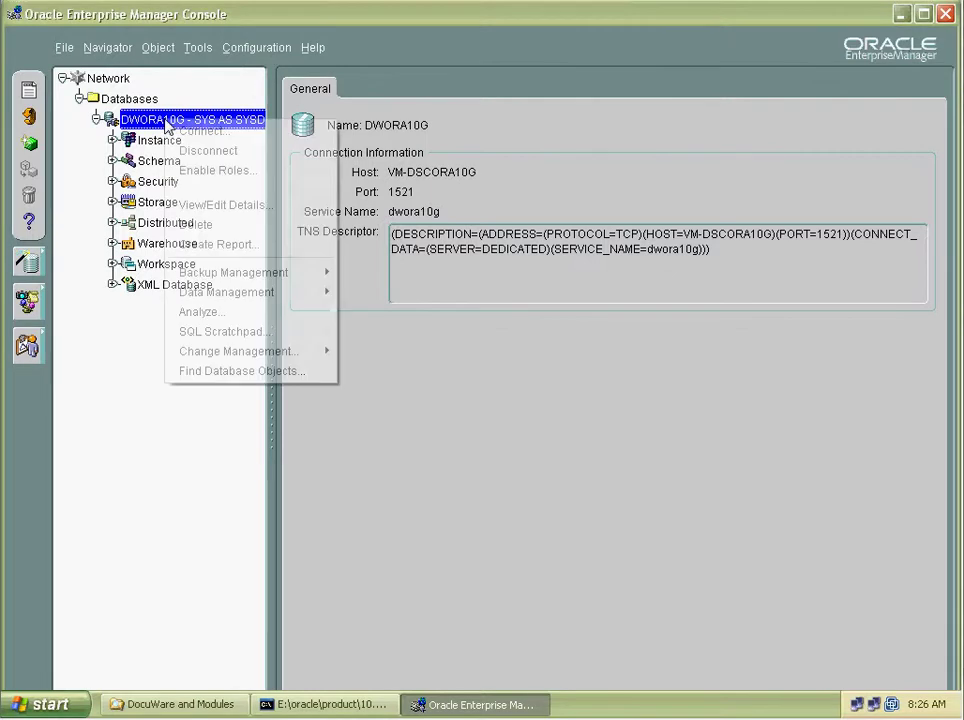
left_click(199, 150)
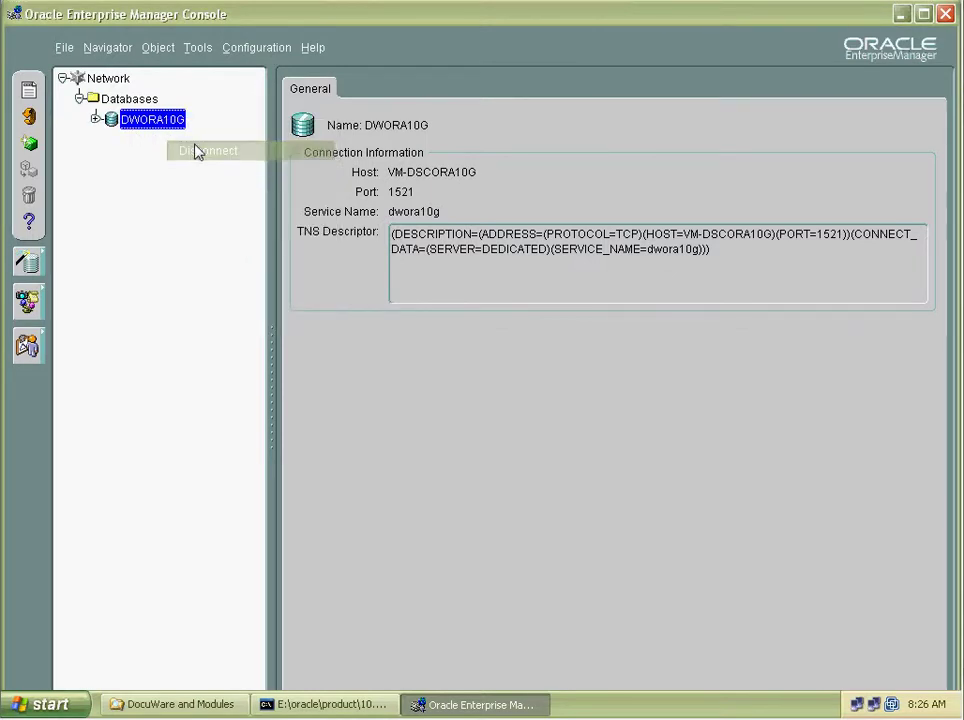
Choose Delete on DWORA10G to request its removal from the navigator tree.
right_click(145, 122)
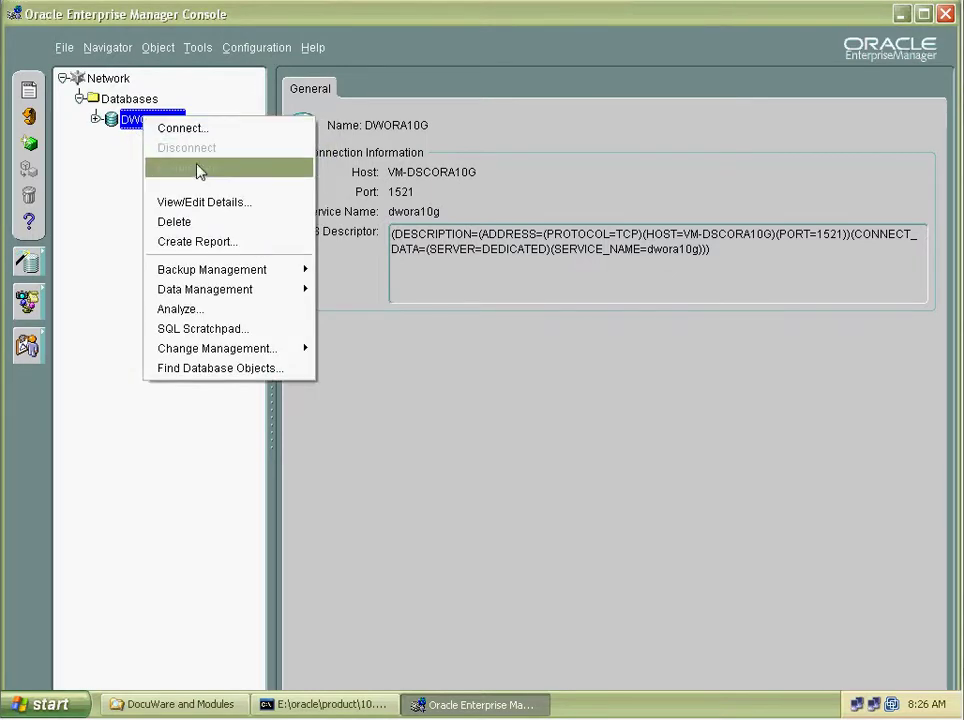
mouse_move(201, 292)
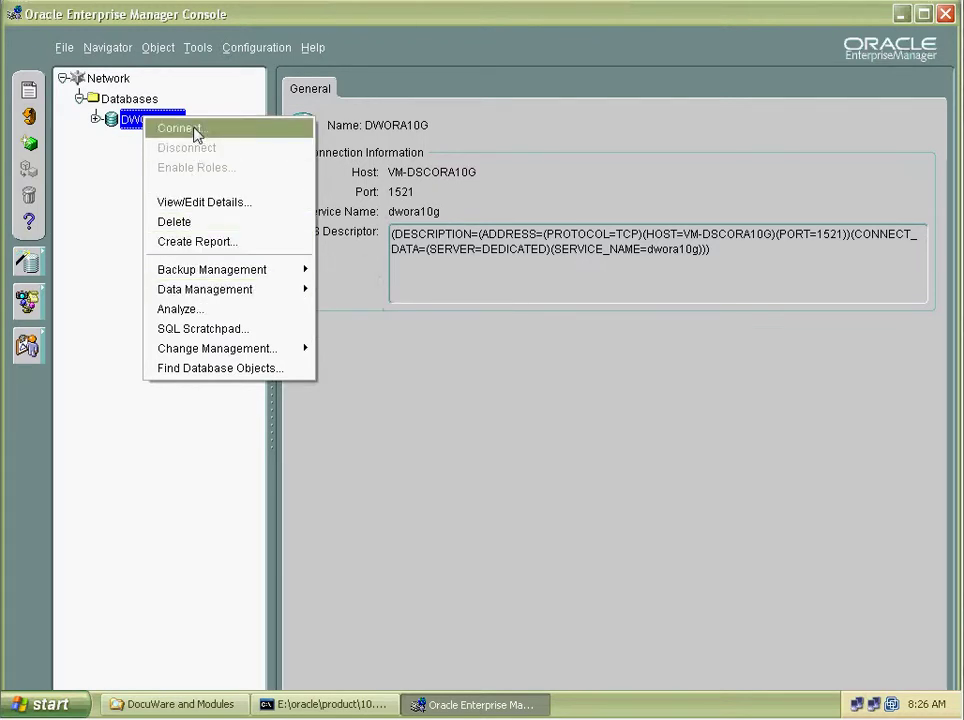
left_click(174, 221)
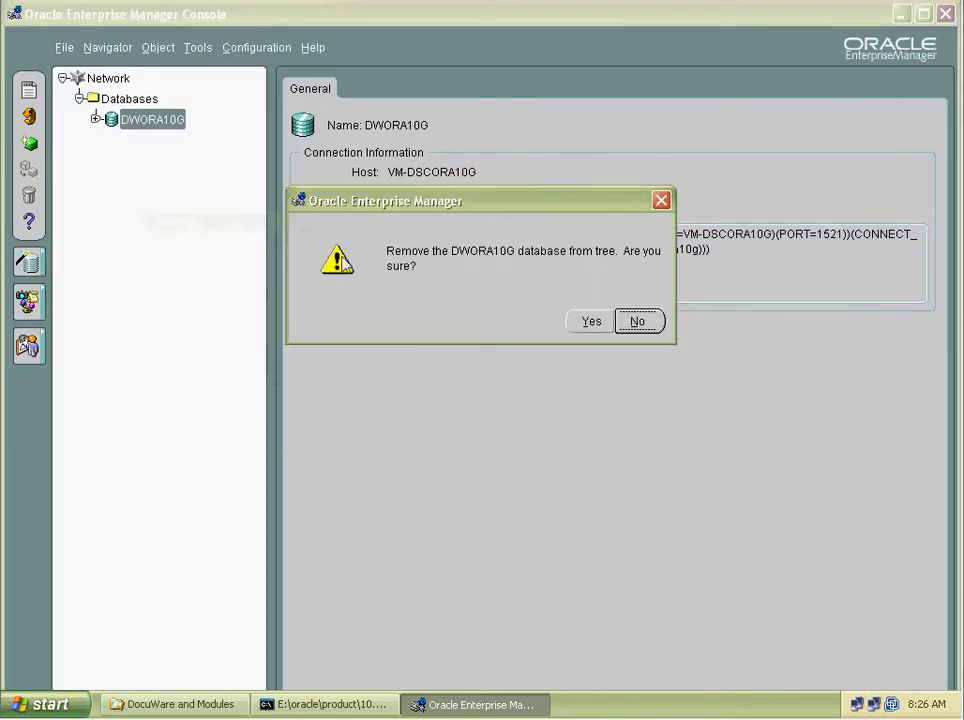
Confirm removing DWORA10G so only the Network node remains, then dismiss the File menu.
left_click(586, 321)
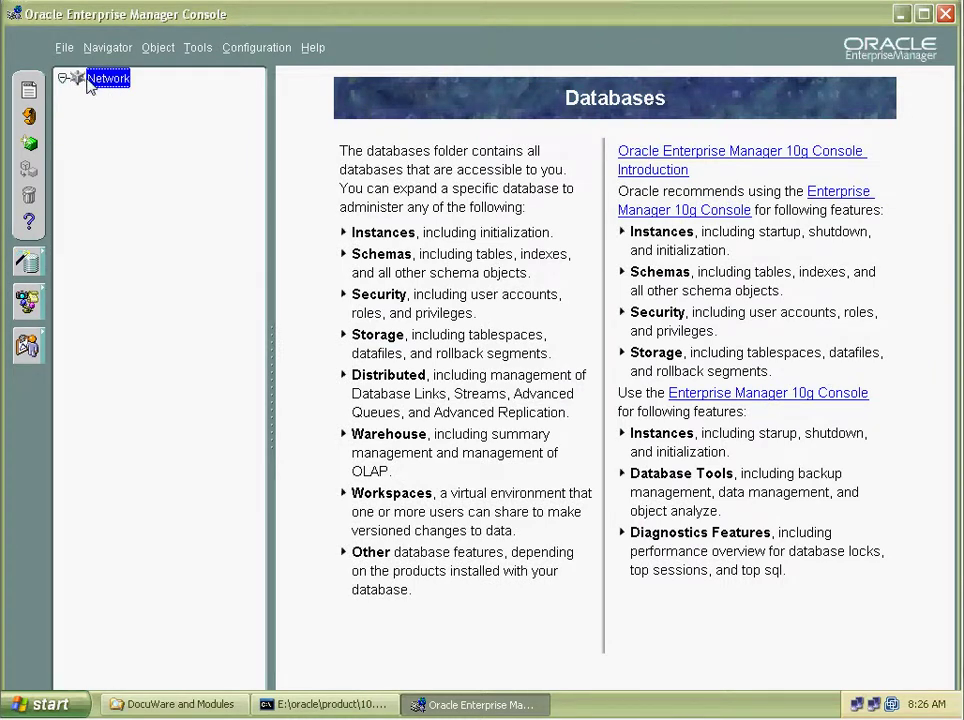
left_click(62, 47)
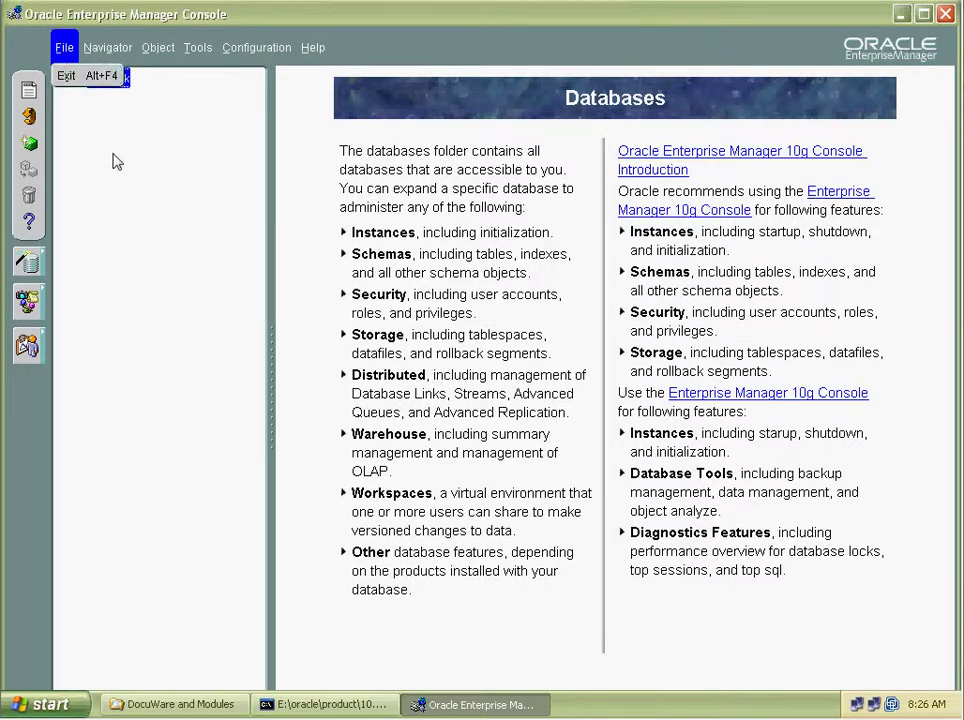
left_click(95, 105)
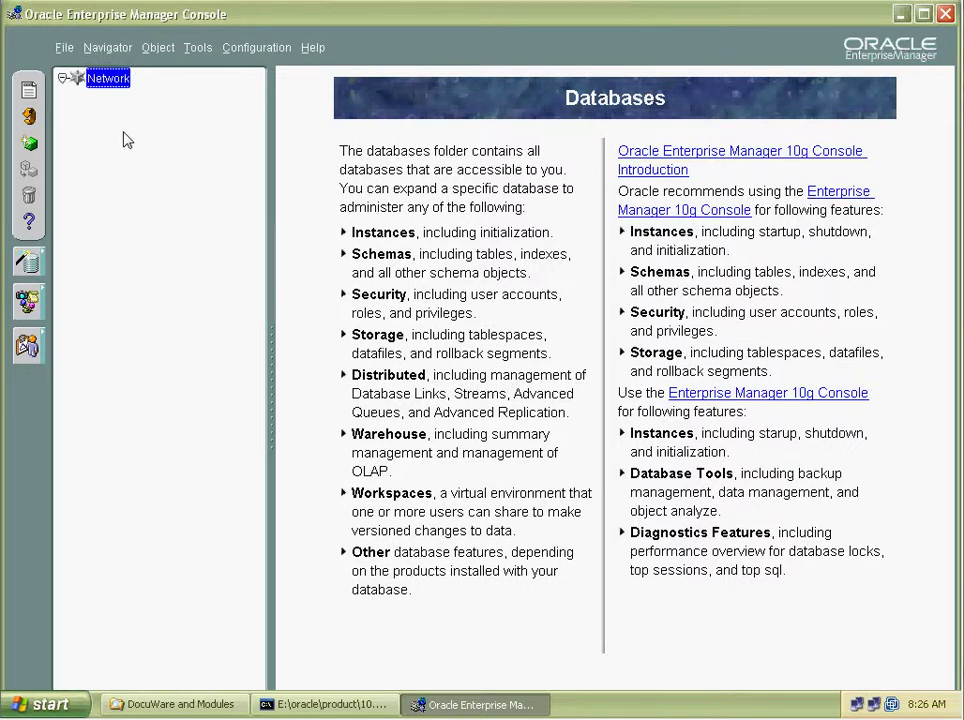
Start adding a database to the tree from Enterprise Manager's Network node.
left_click(62, 78)
left_click(106, 50)
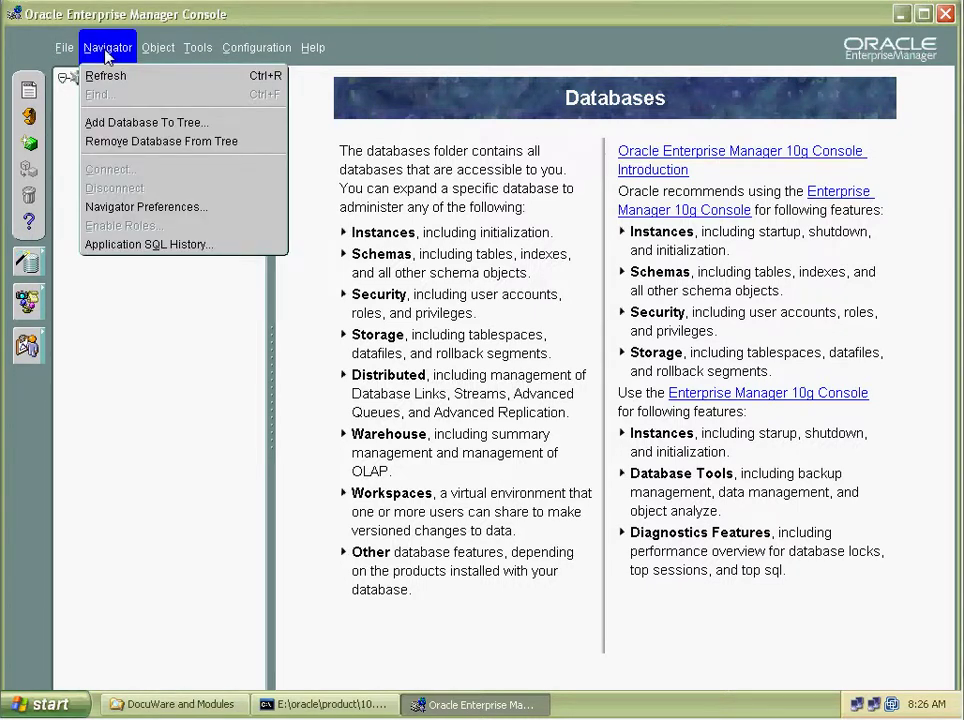
left_click(124, 122)
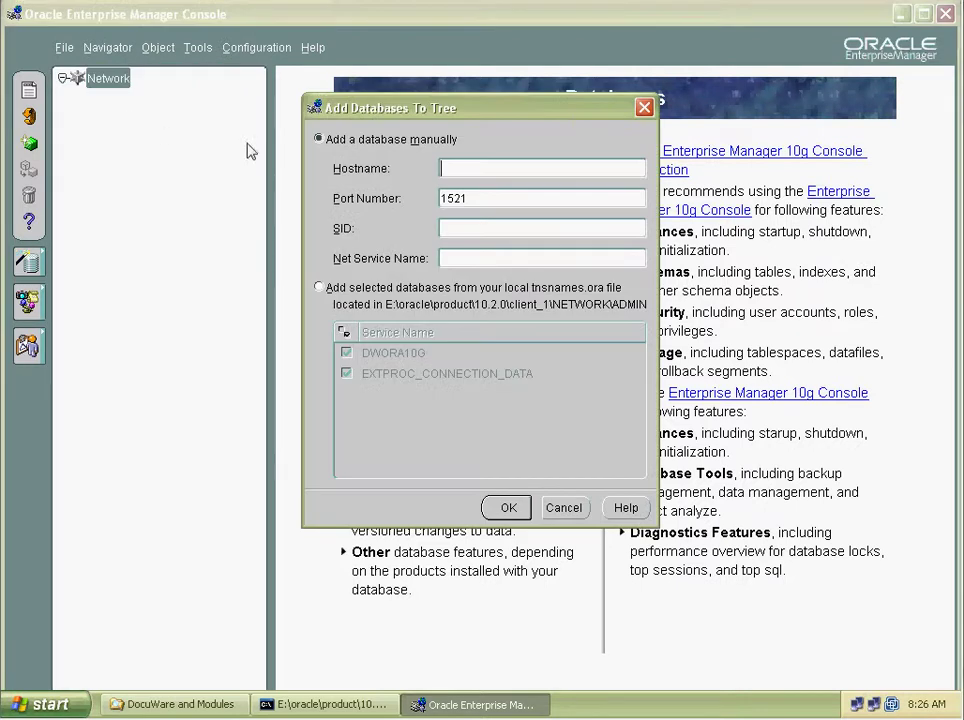
Bring the Java console forward, then open My Computer and close it again.
left_click(318, 703)
left_click(42, 704)
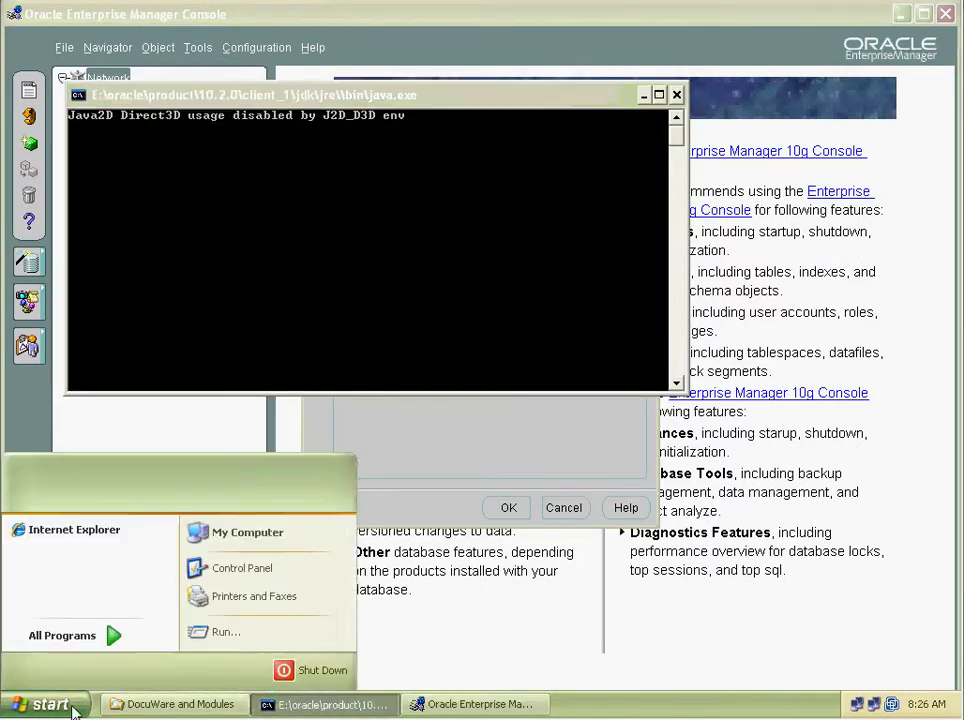
left_click(247, 533)
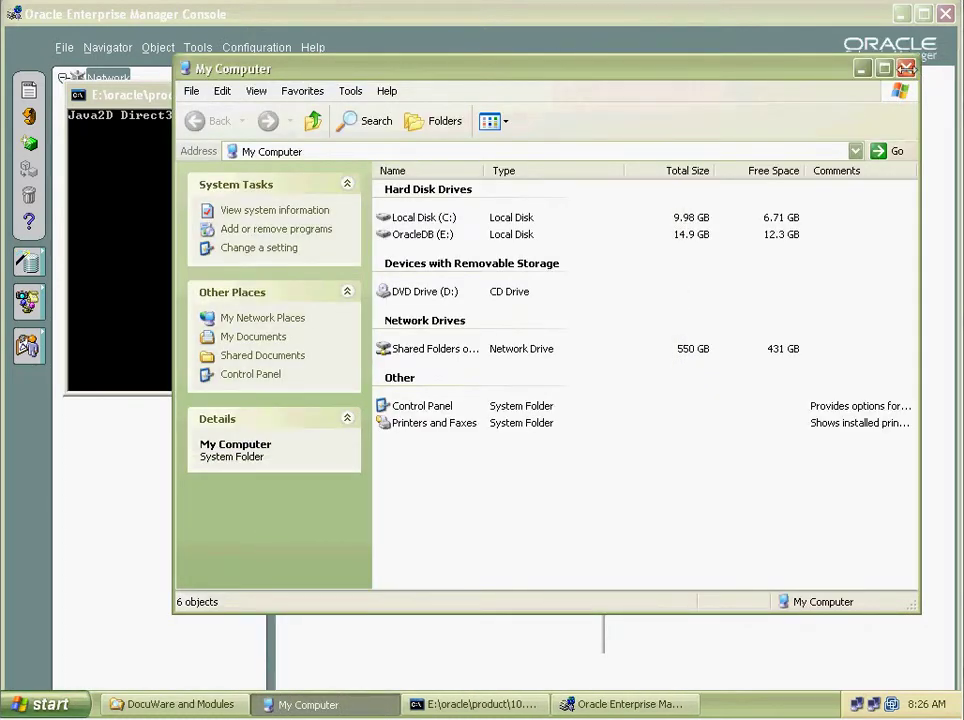
key("alt+F4")
Open a Command Prompt via Run, run hostname, and copy VM-DSCORA10G.
left_click(42, 704)
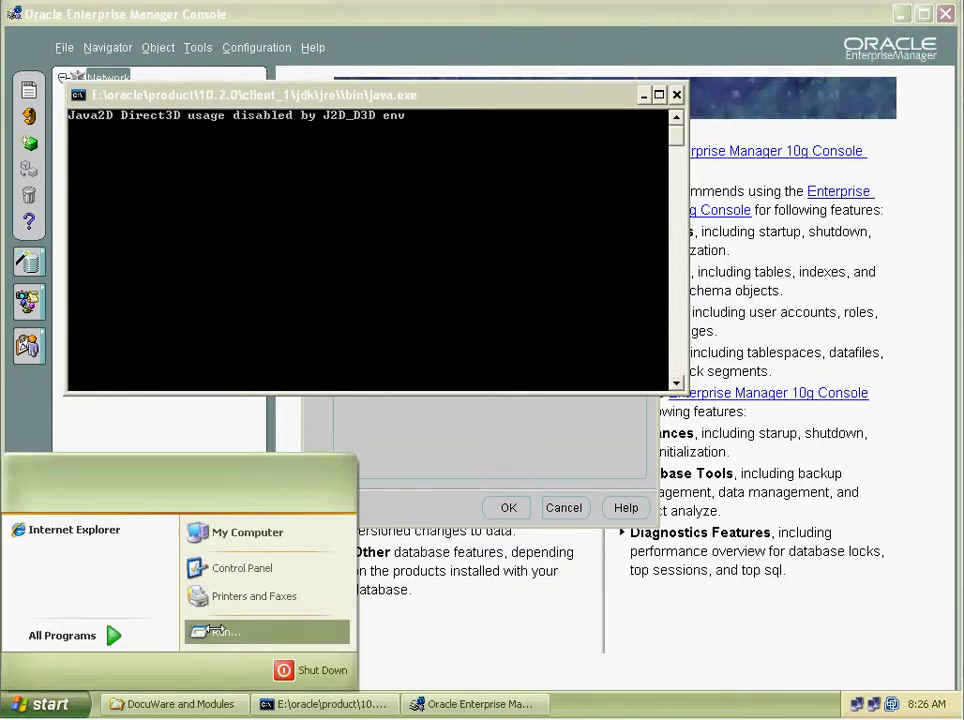
left_click(225, 631)
type("cmd")
key("Return")
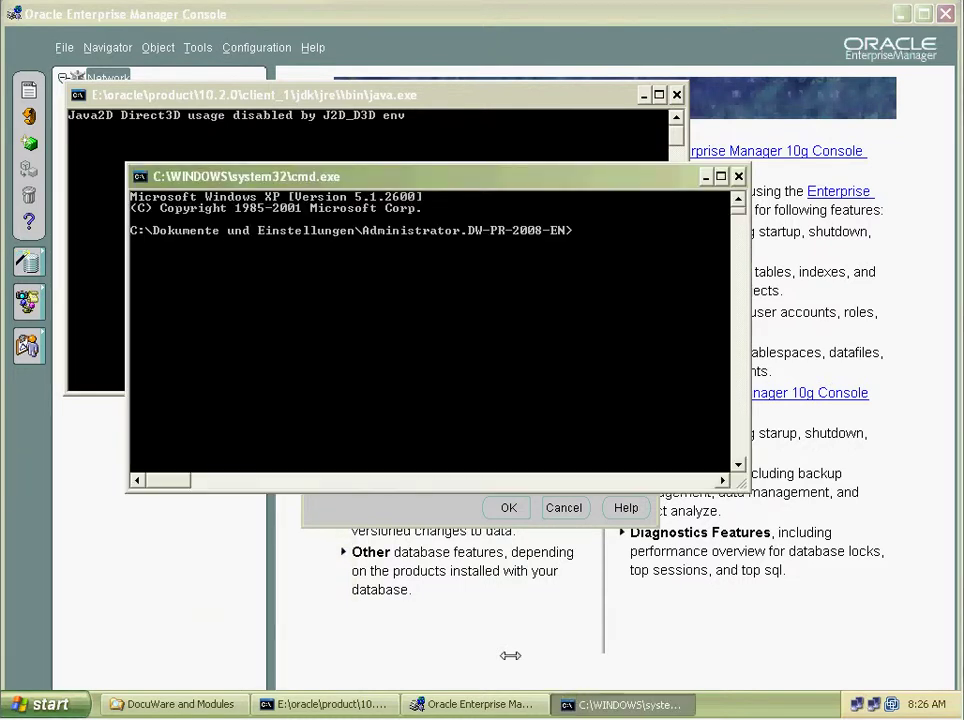
type("hostname")
key("Return")
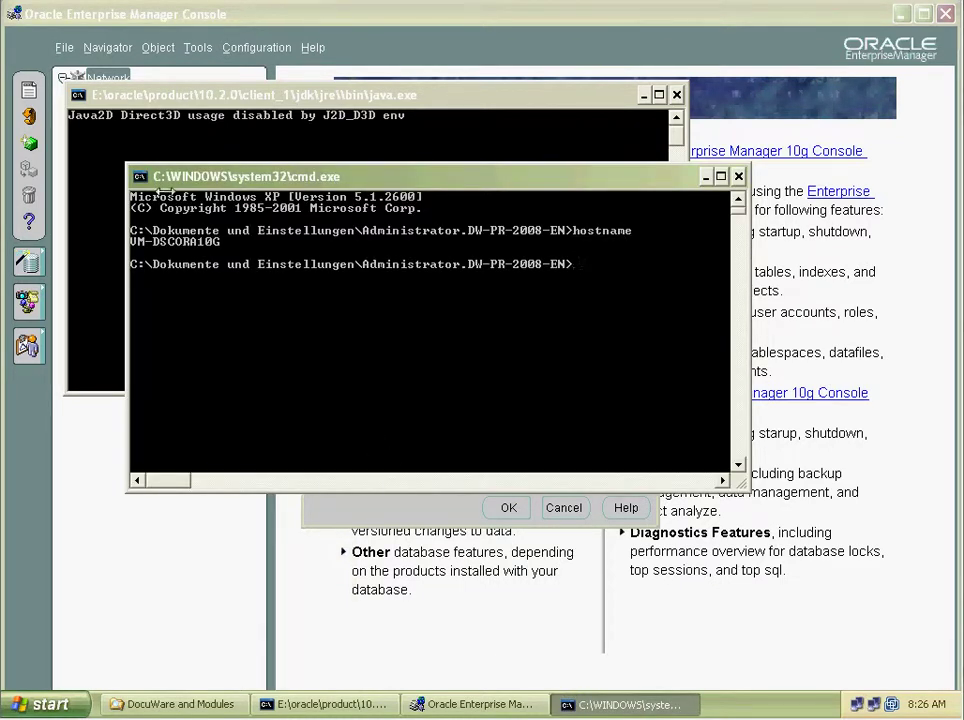
left_click_drag(221, 242, 131, 242)
key("Return")
Paste VM-DSCORA10G as host, add databases from tnsnames.ora, and open DWORA10G's login.
left_click(336, 527)
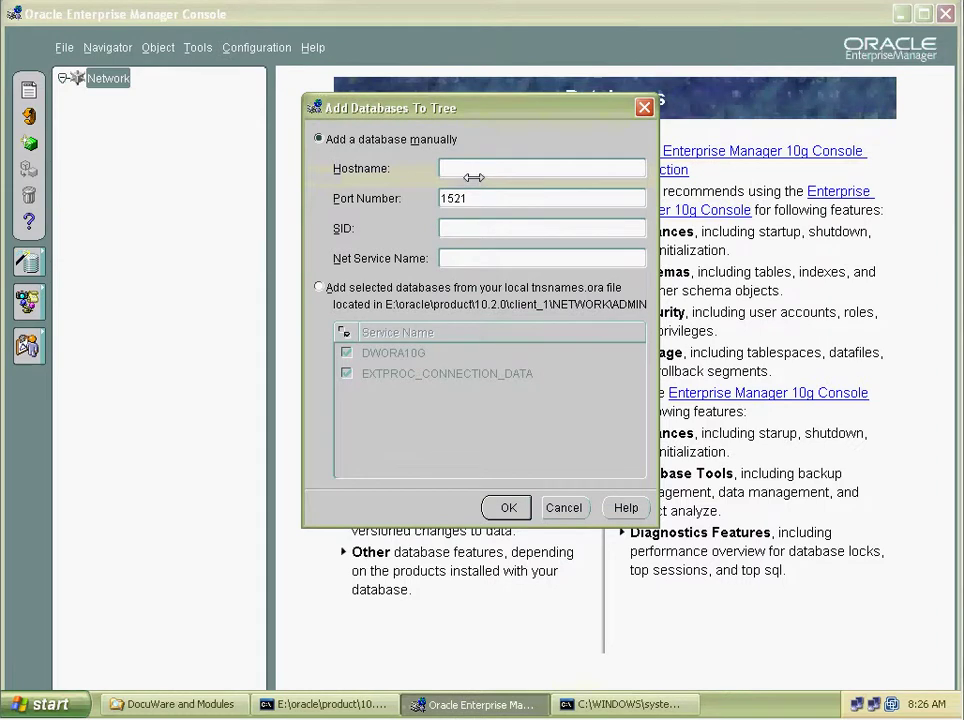
type("VM-DSCORA10G")
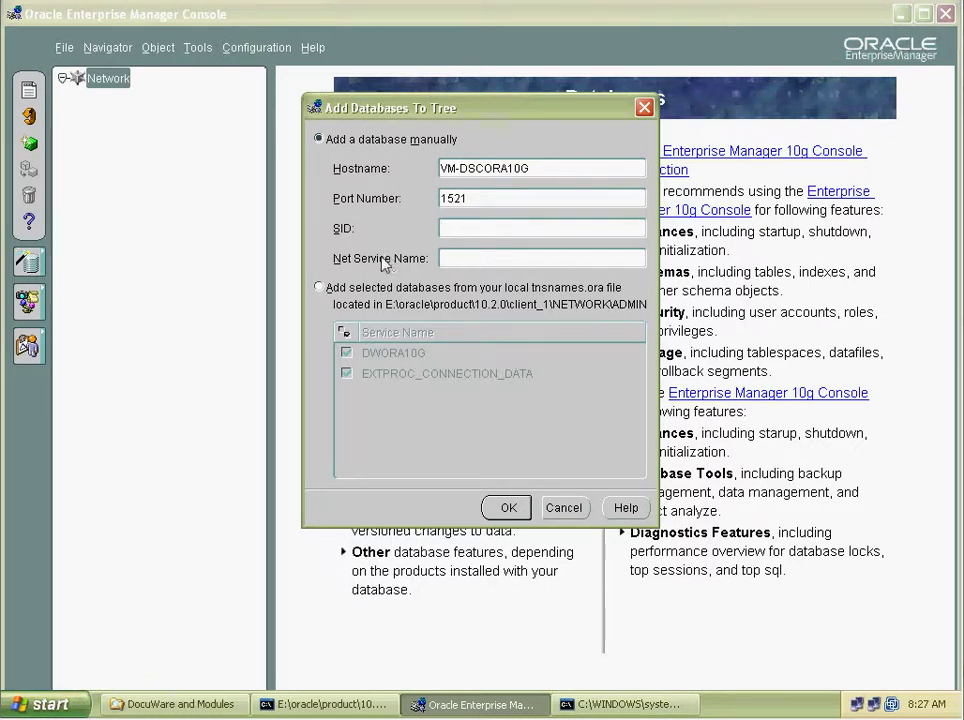
left_click(318, 288)
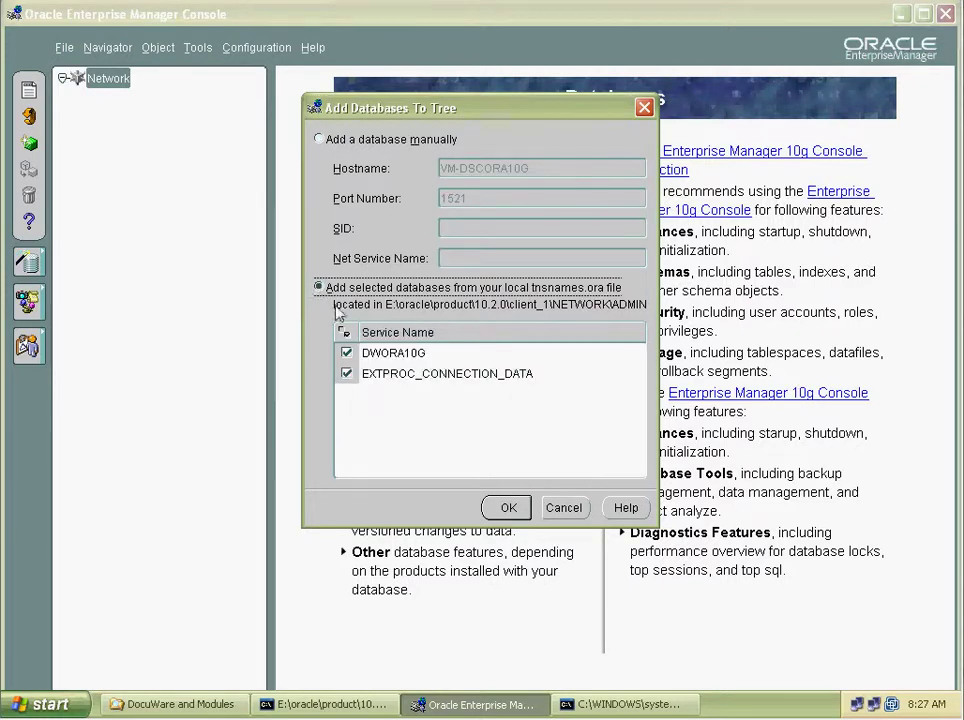
left_click(508, 510)
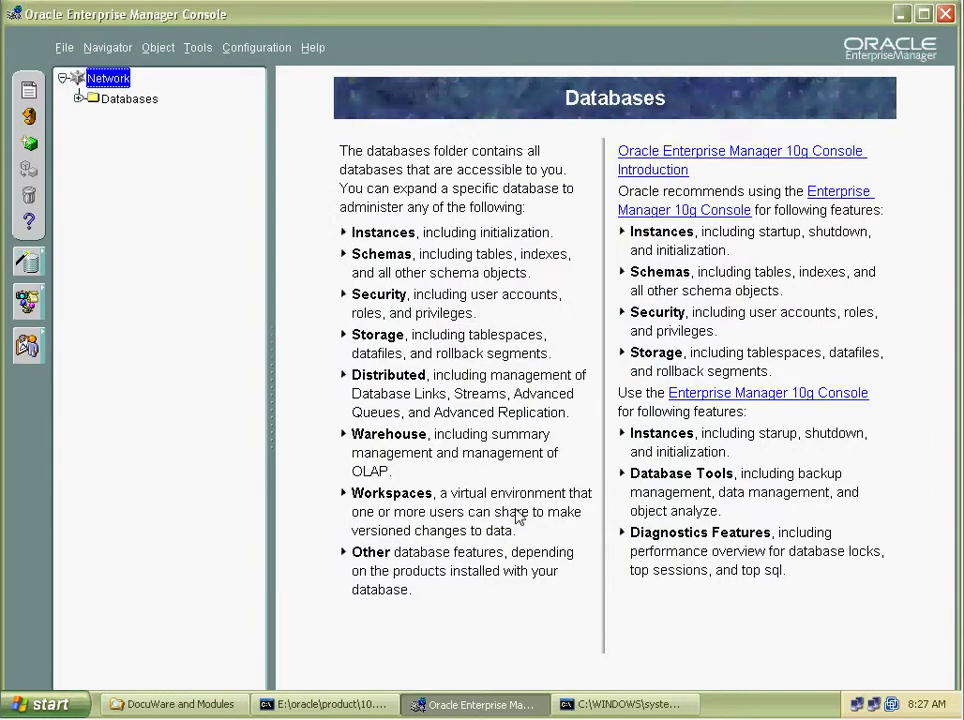
left_click(79, 99)
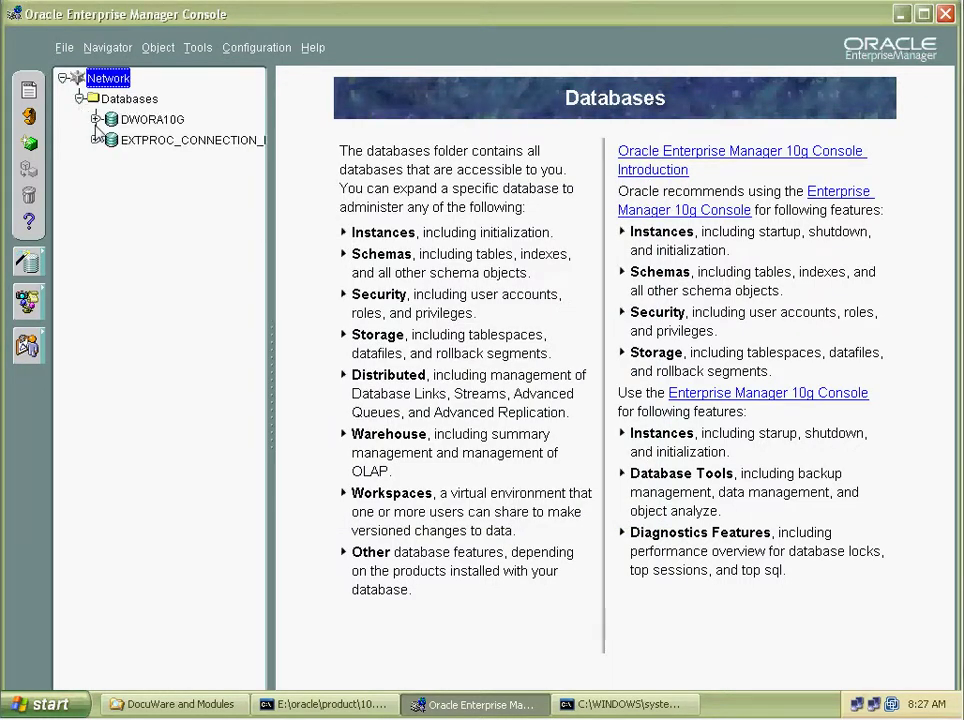
left_click(96, 119)
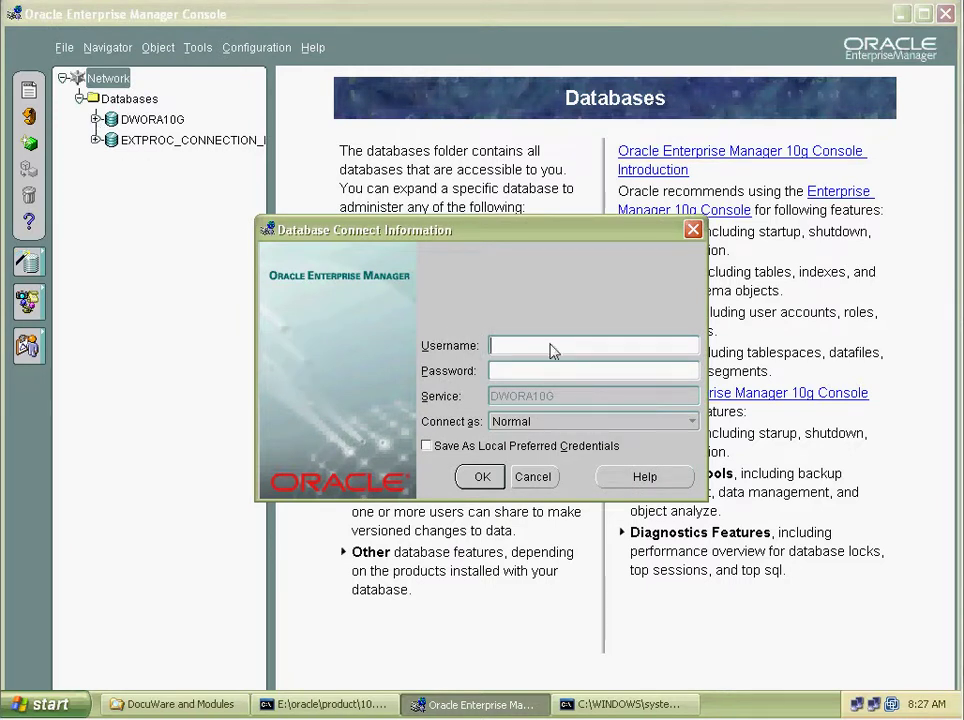
Log in to DWORA10G as dwadmin with its password, connecting as Normal.
type("dwadmin")
key("Tab")
type("****")
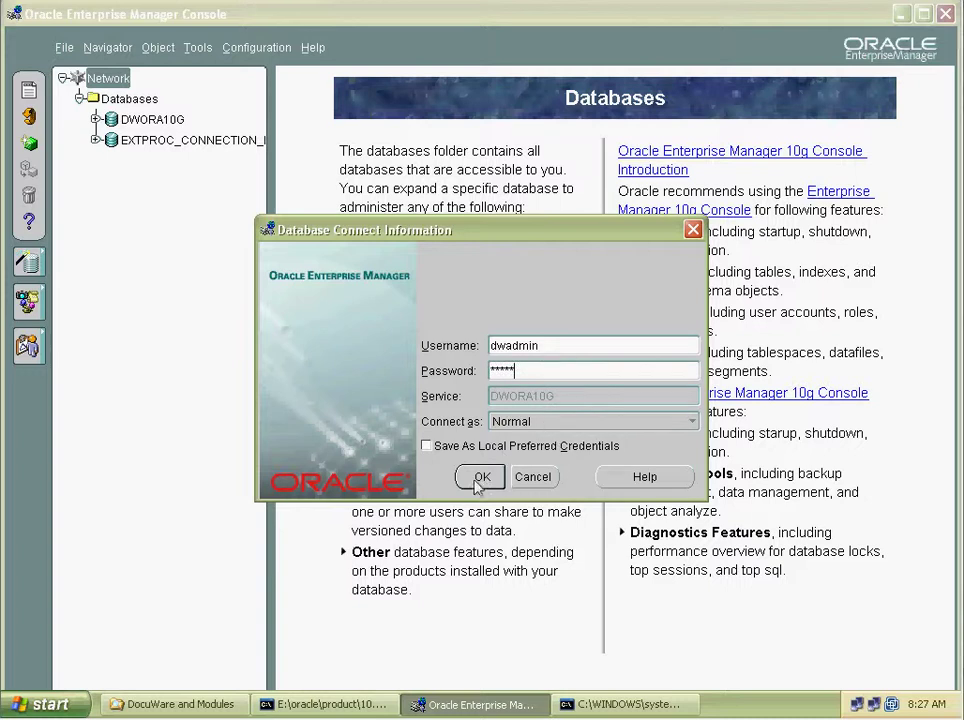
left_click(537, 423)
left_click(537, 424)
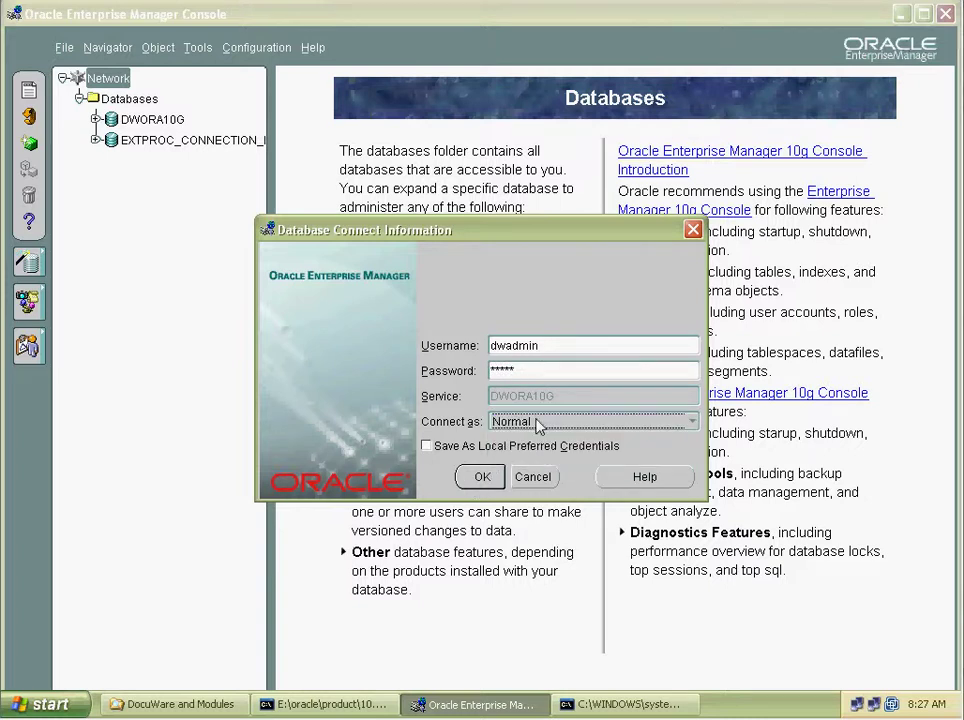
left_click(480, 477)
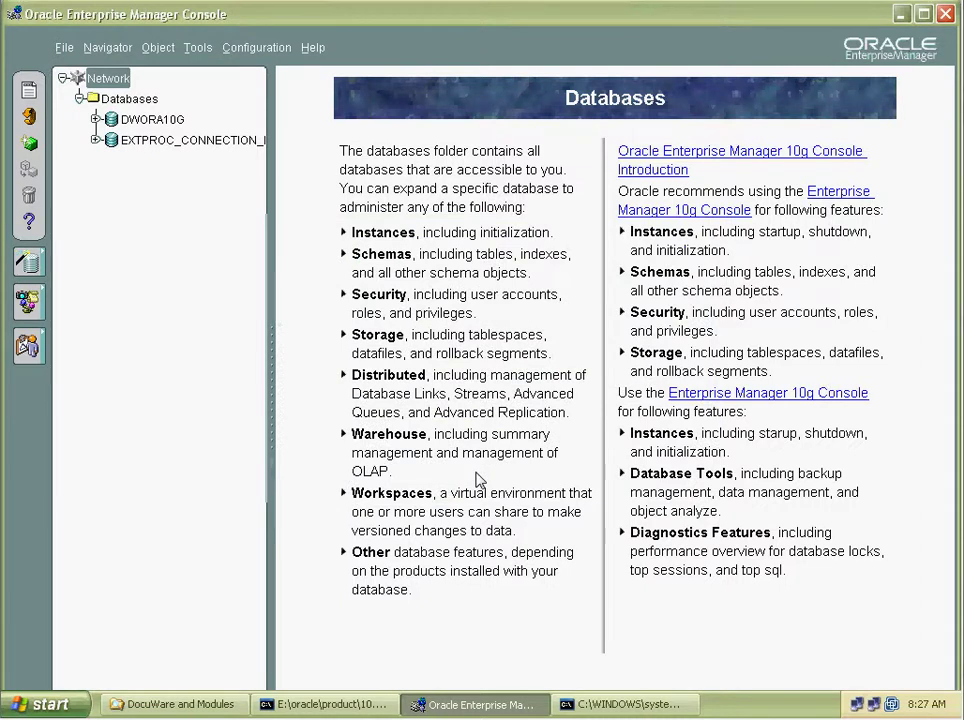
Show the Instance Management page, expanding and collapsing the Instance node.
left_click(157, 142)
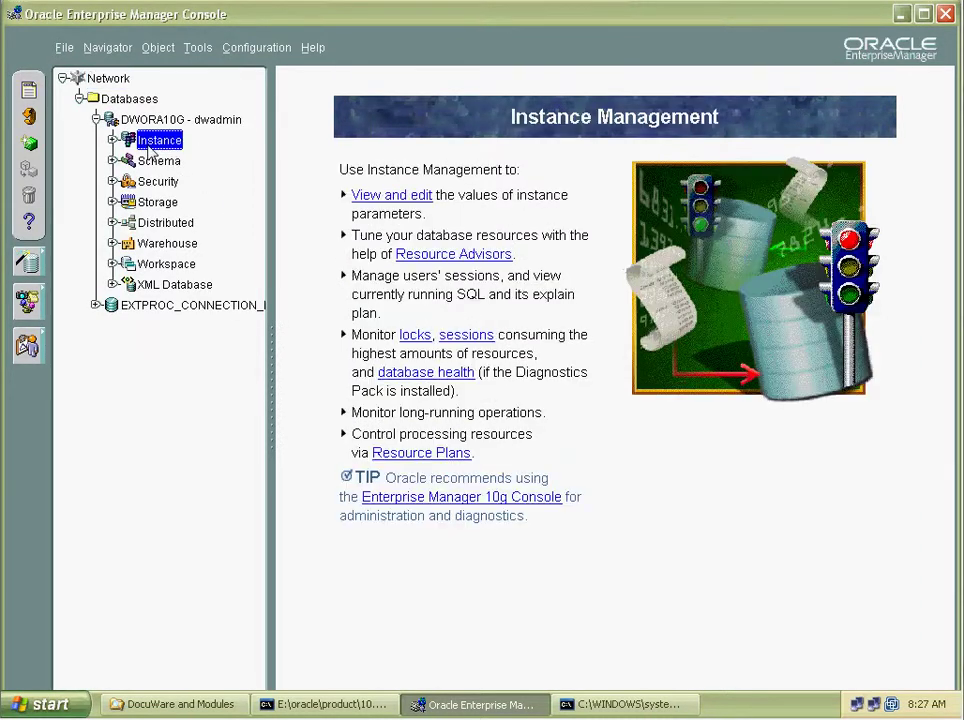
left_click(113, 140)
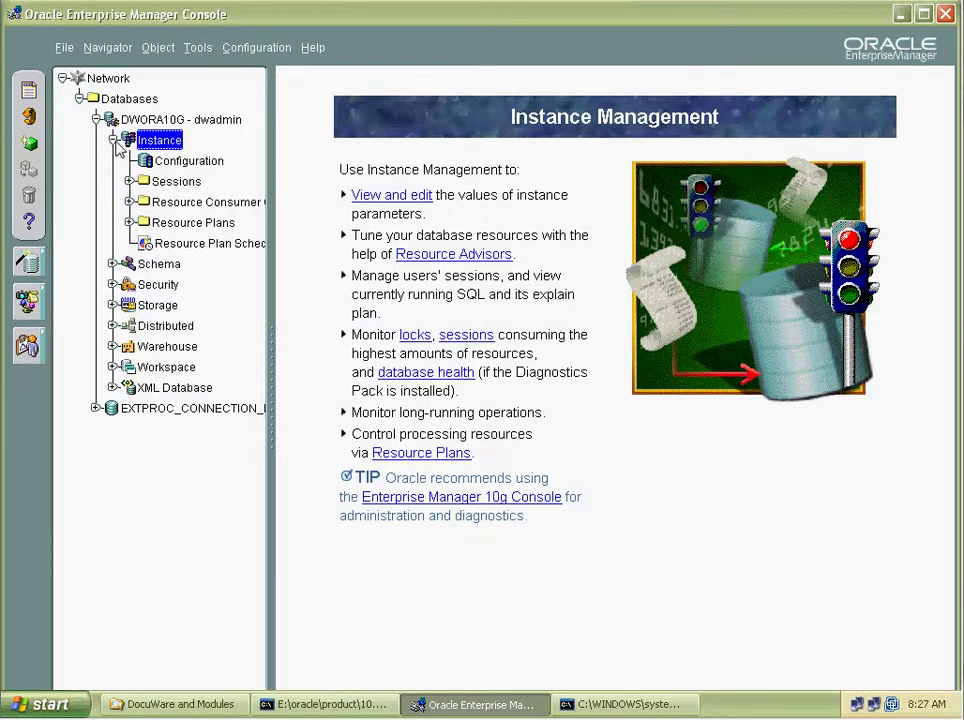
key("Left")
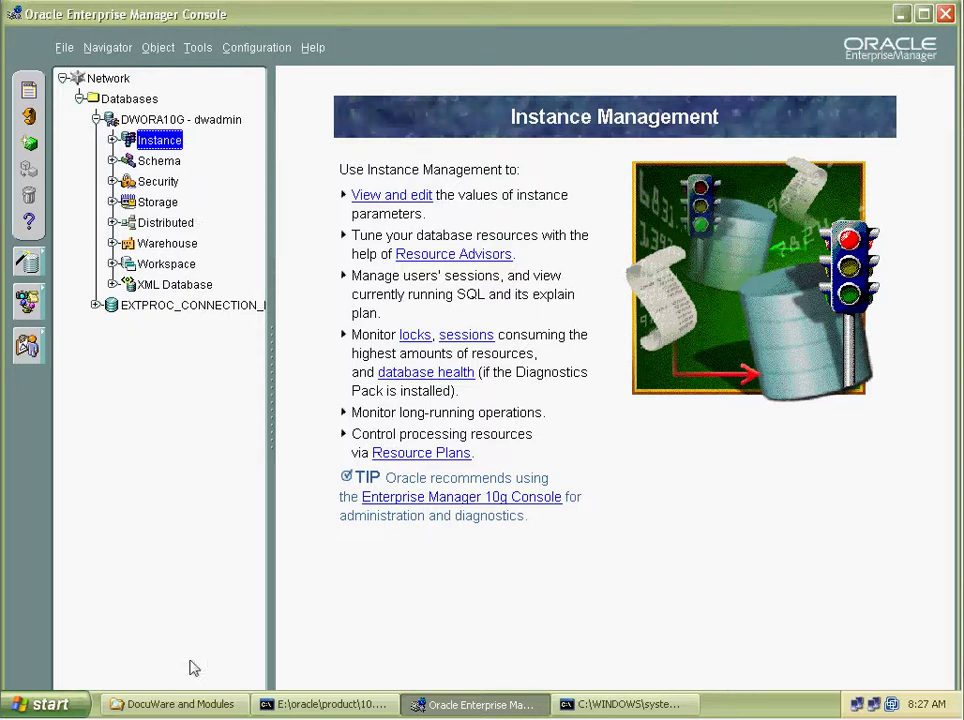
Bring the Command Prompt forward, reposition it, and leave text-selection mode.
left_click(333, 704)
left_click(612, 704)
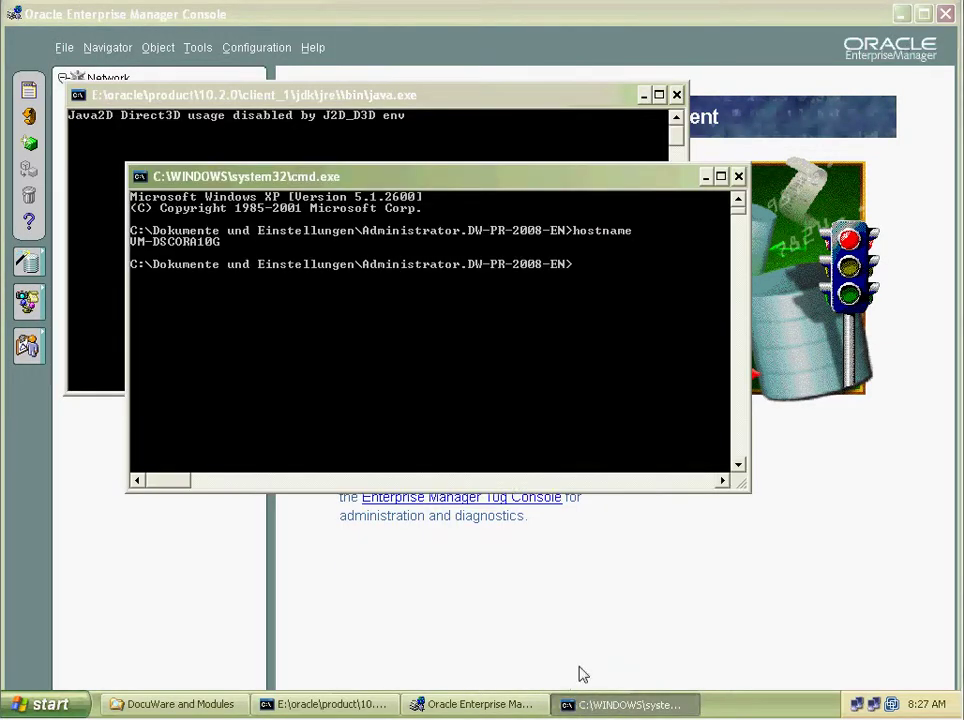
left_click(561, 332)
left_click_drag(458, 176, 540, 206)
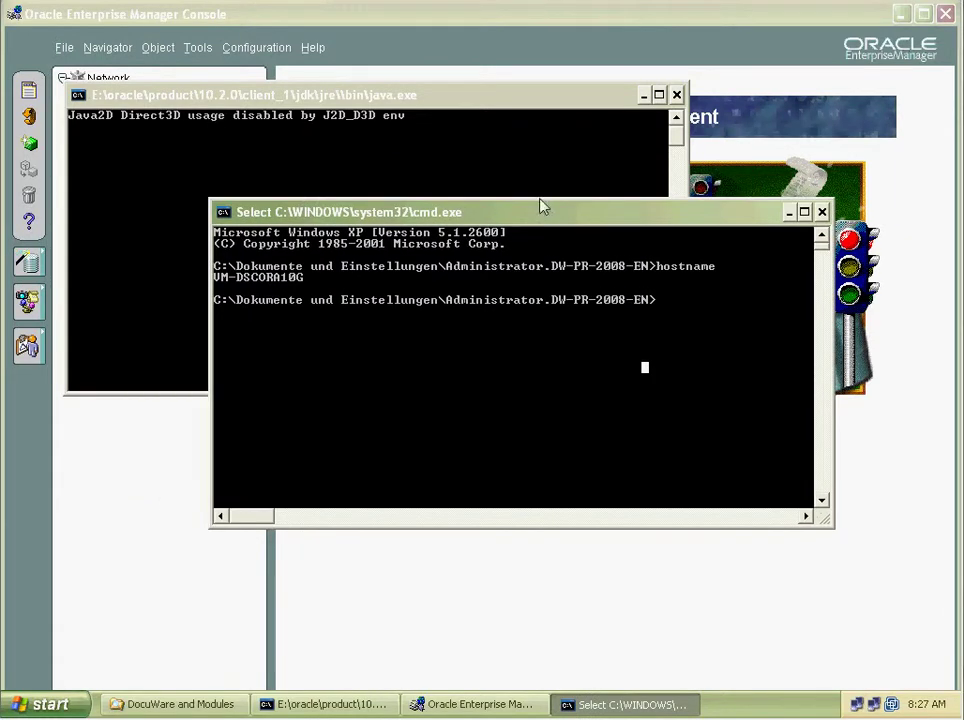
left_click(502, 28)
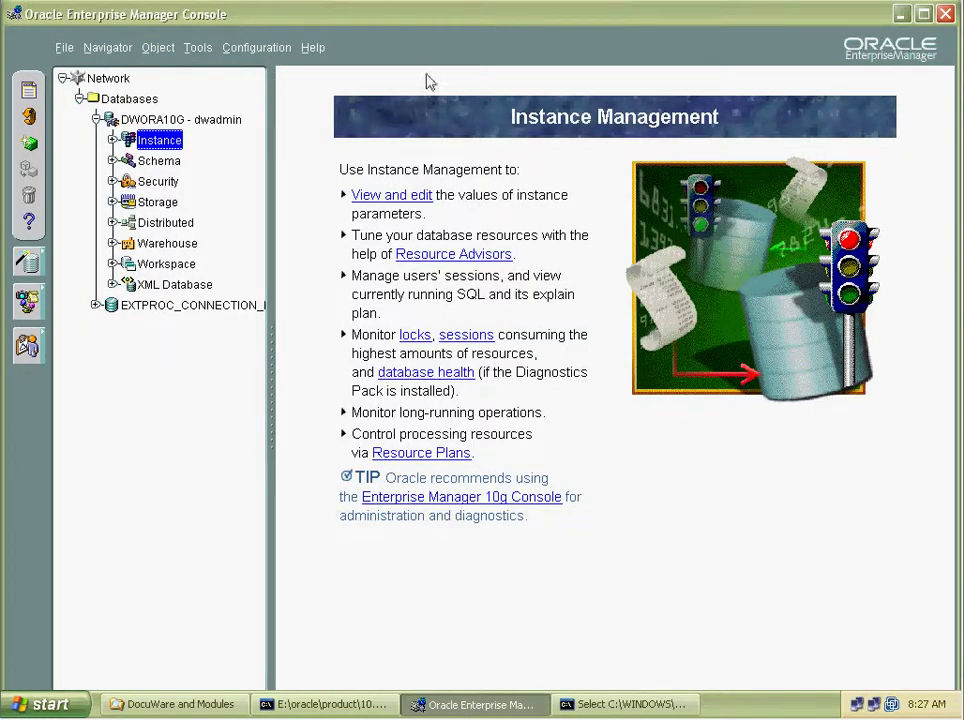
key("alt+Tab")
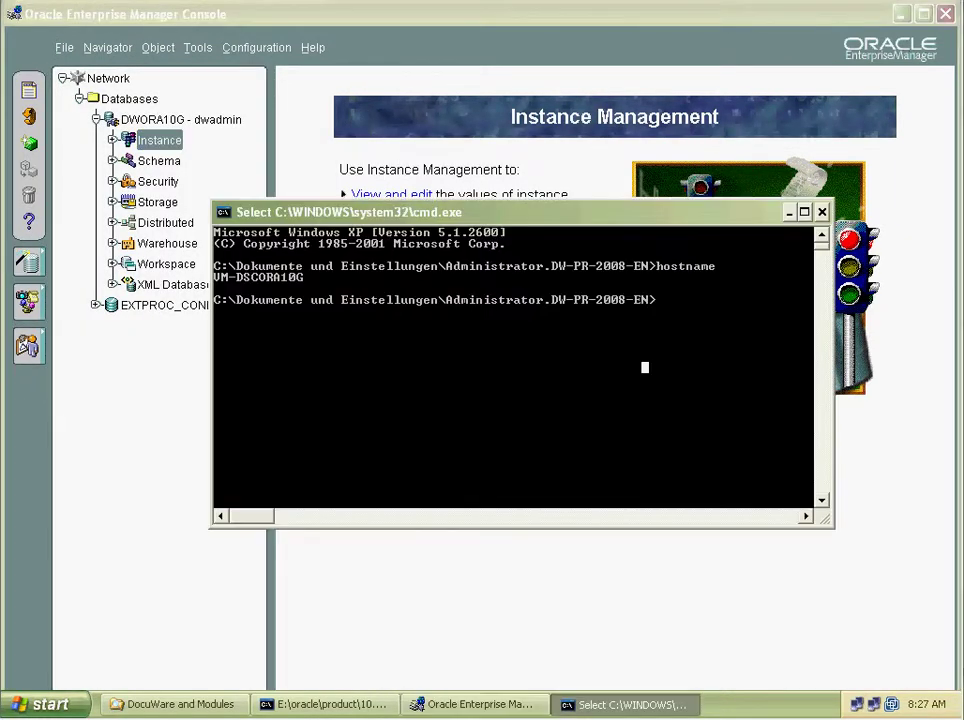
left_click(645, 403)
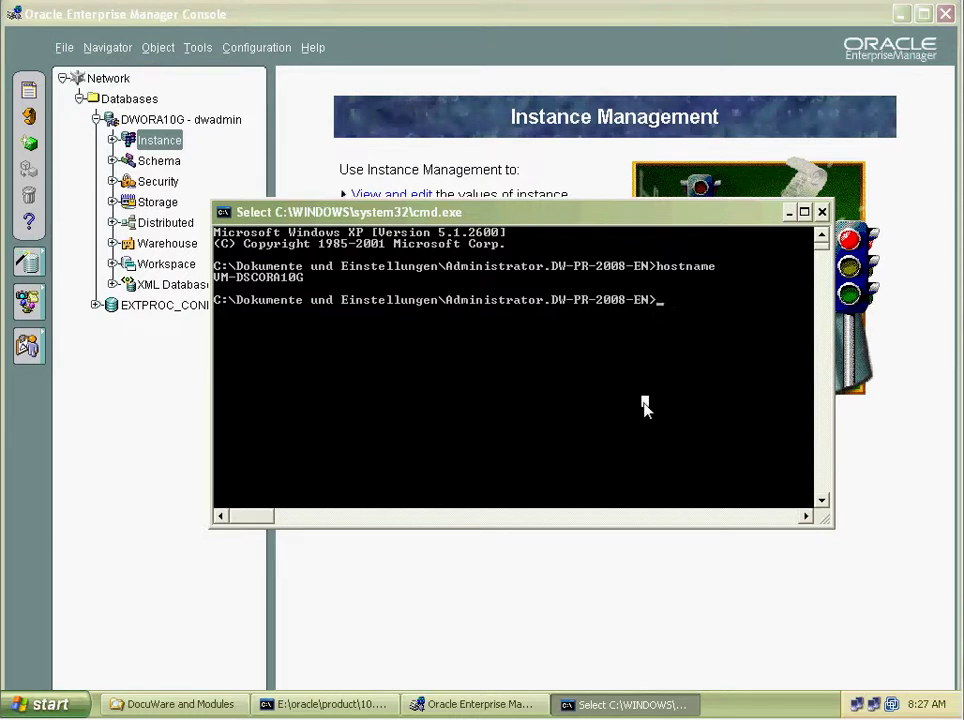
key("Escape")
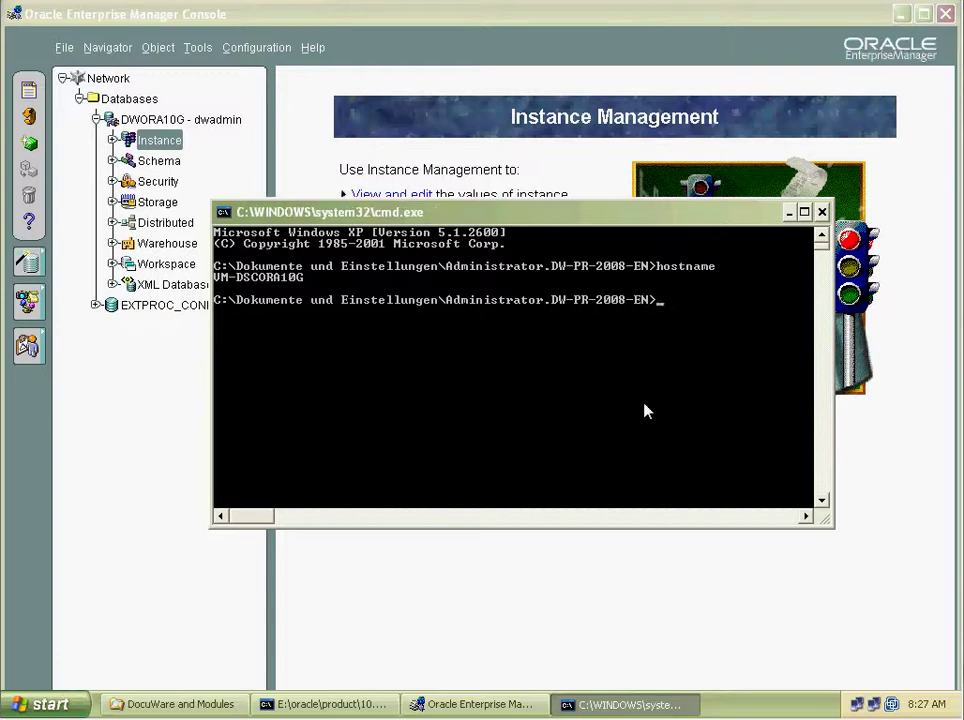
type("sqlplus")
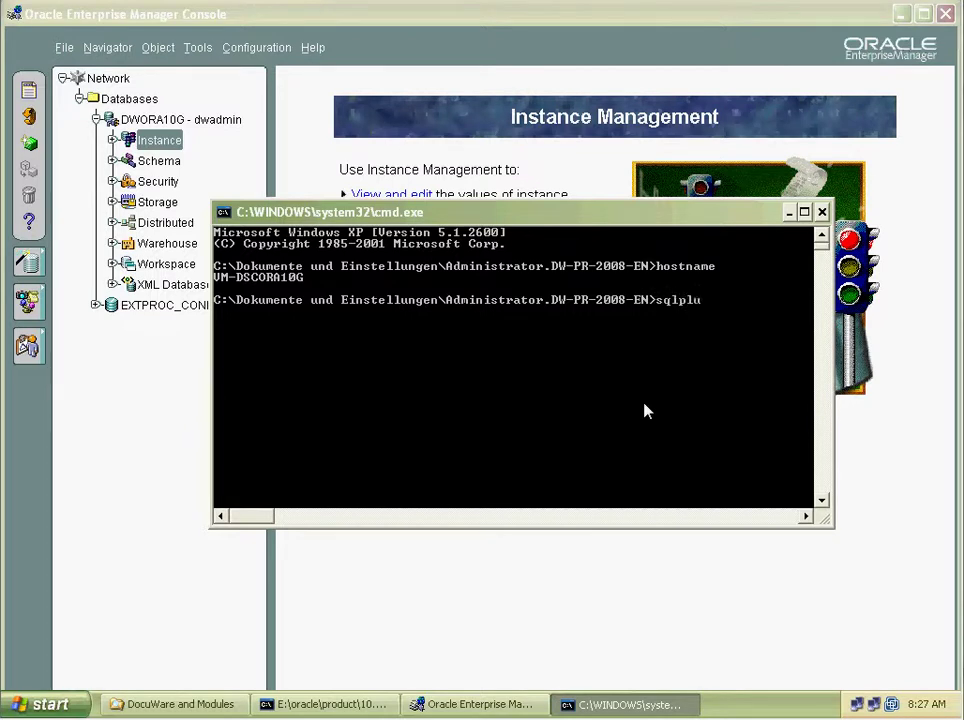
key("Return")
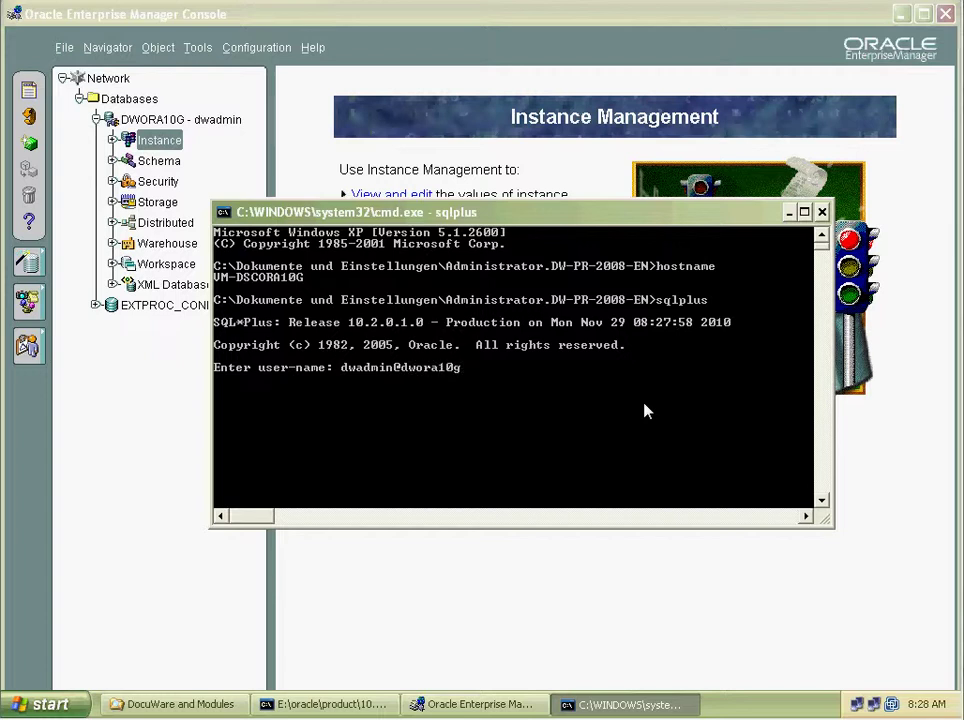
key("Return")
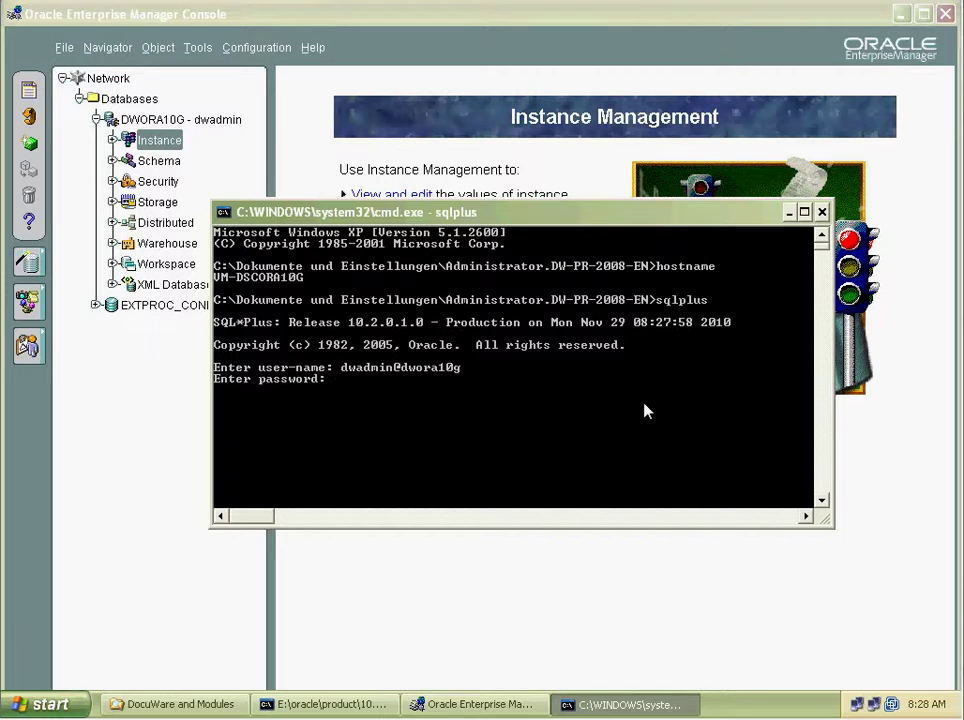
key("Return")
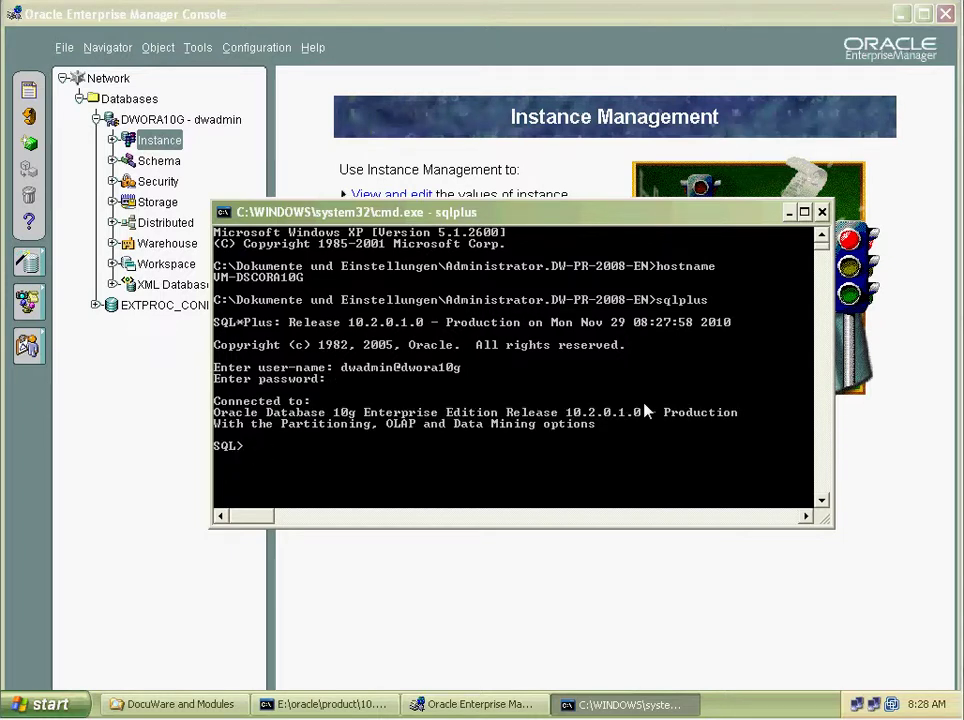
Run select * from user_objects; to list the user's objects, including DWTEST101.
type("select * from user_ob")
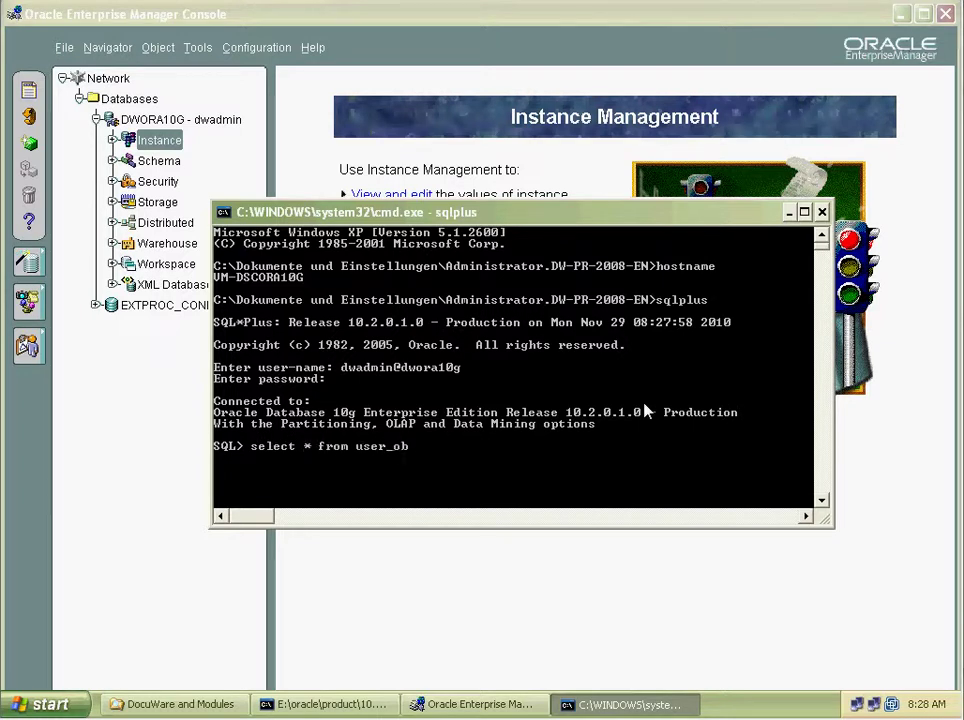
type("jects;")
key("Return")
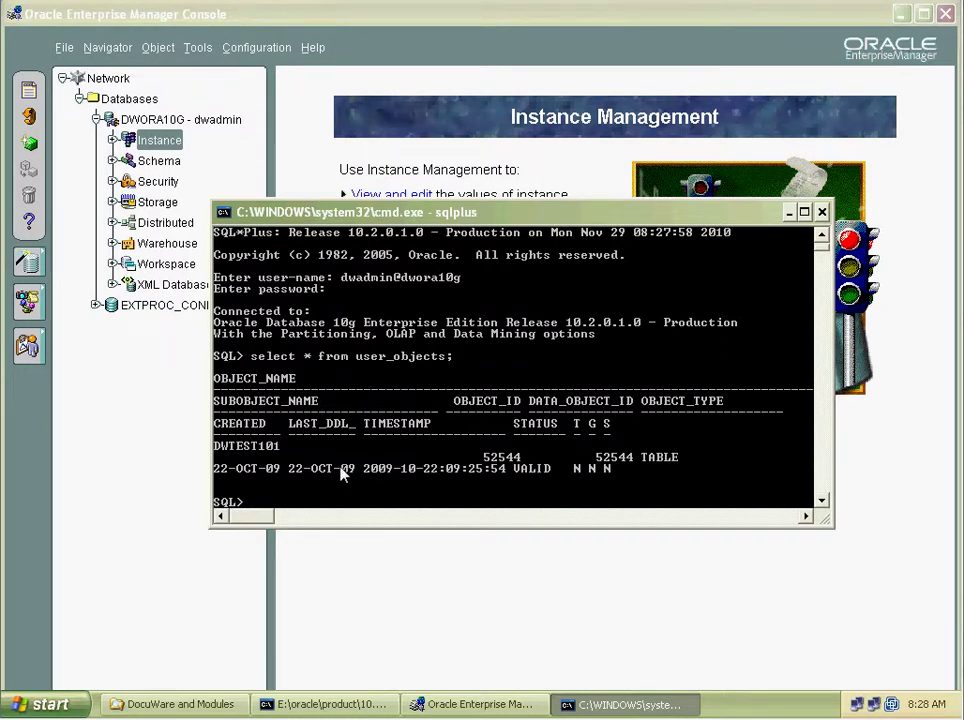
type("oooood!")
key("Return")
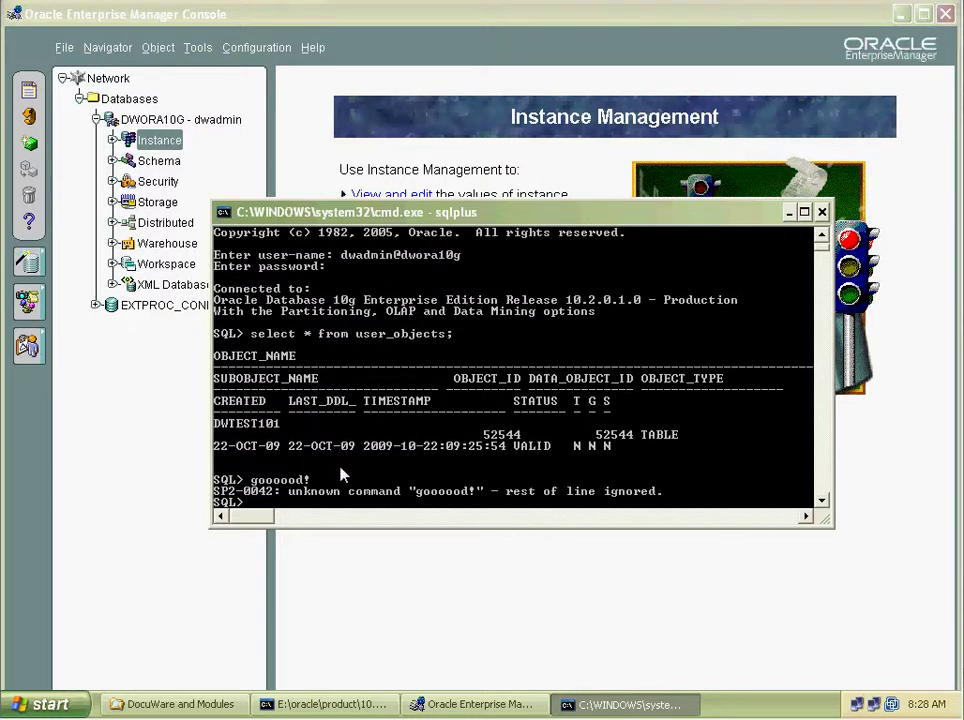
Exit SQL*Plus and close the Command Prompt.
type("exit")
key("Return")
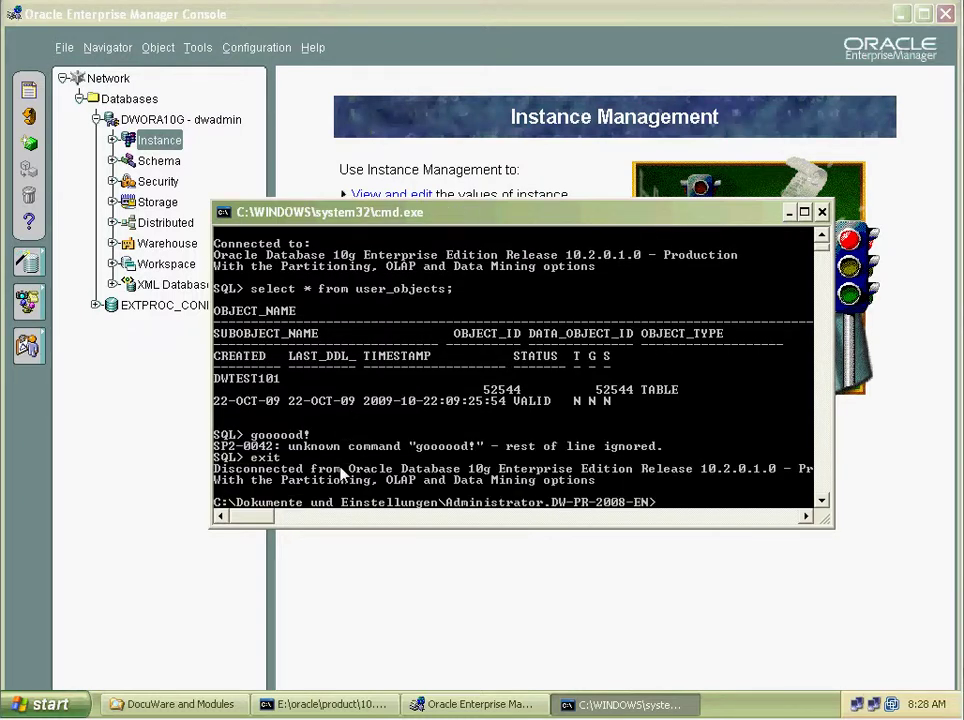
type("exit")
key("Return")
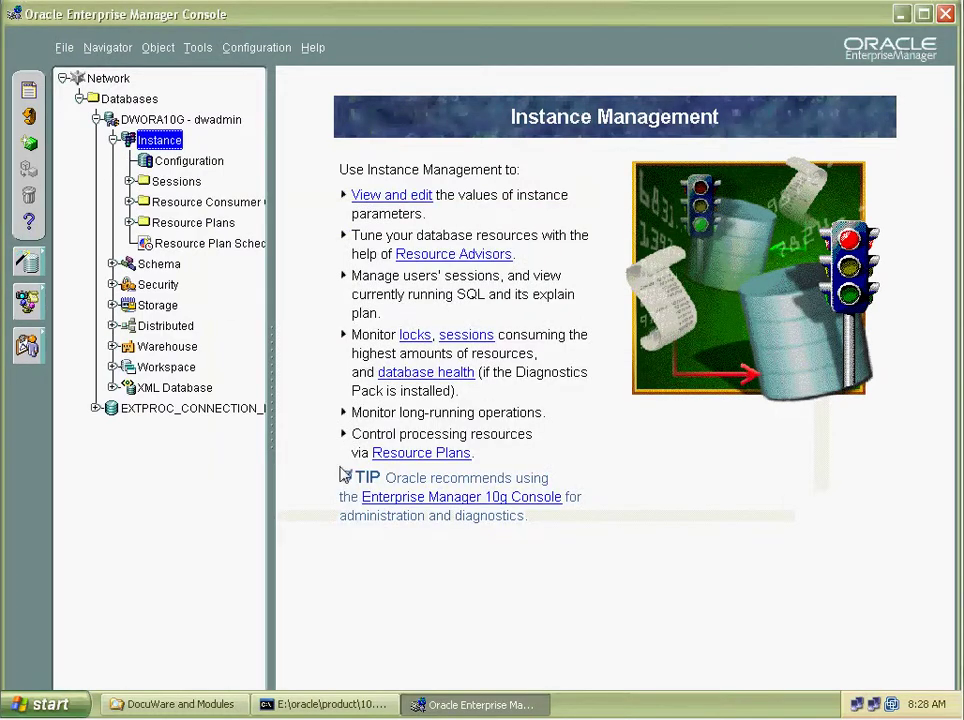
Launch DWSetup.exe, accept the security warning, and pass the welcome page.
left_click(900, 14)
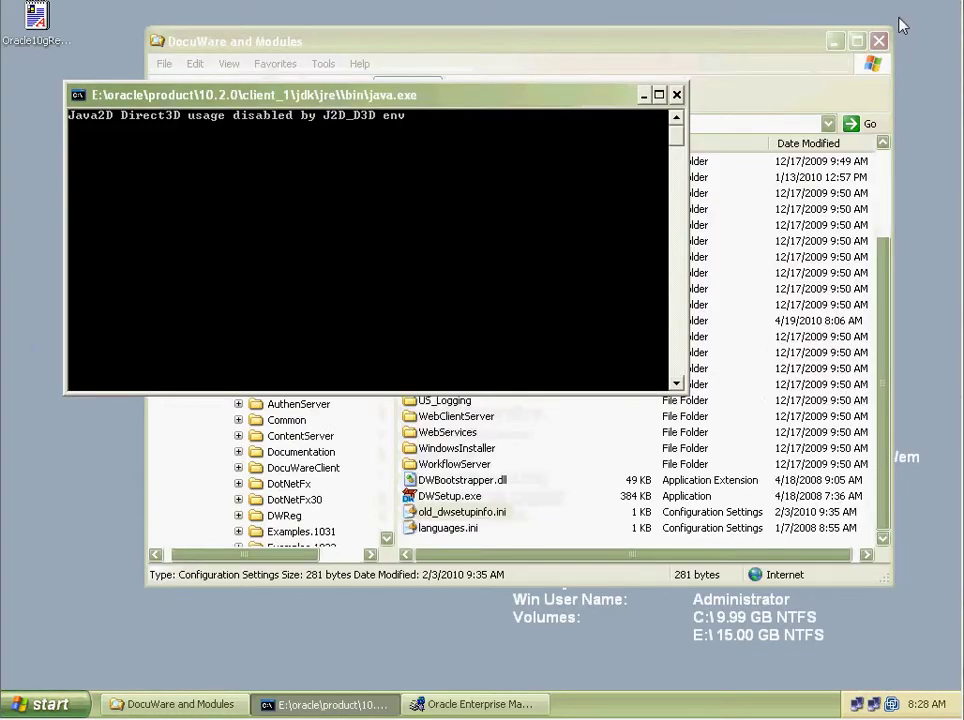
left_click(490, 558)
left_click(462, 499)
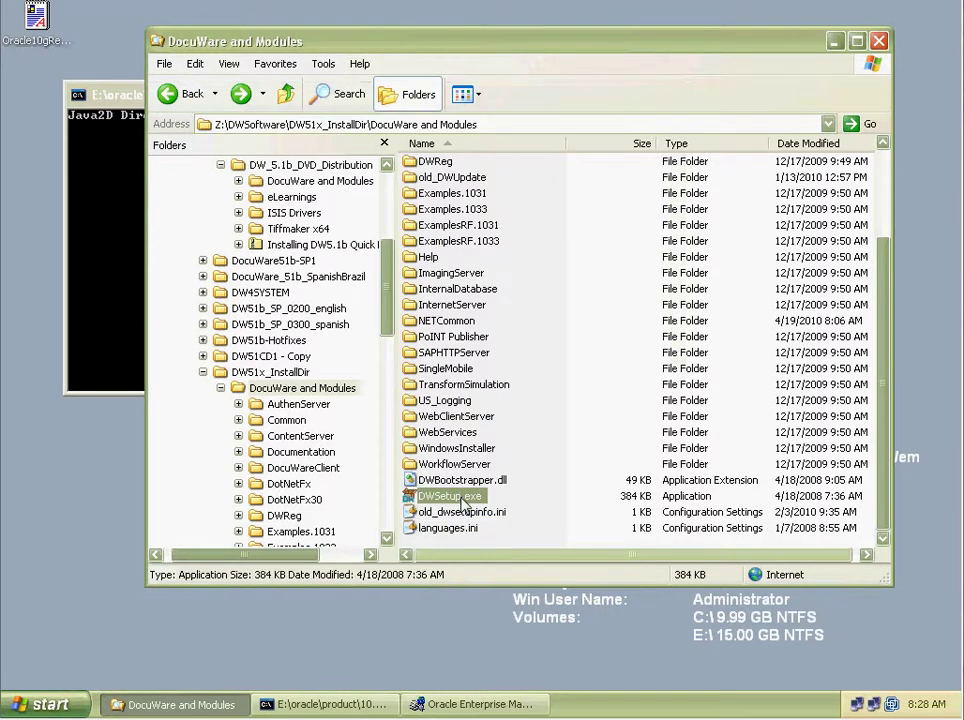
double_click(548, 502)
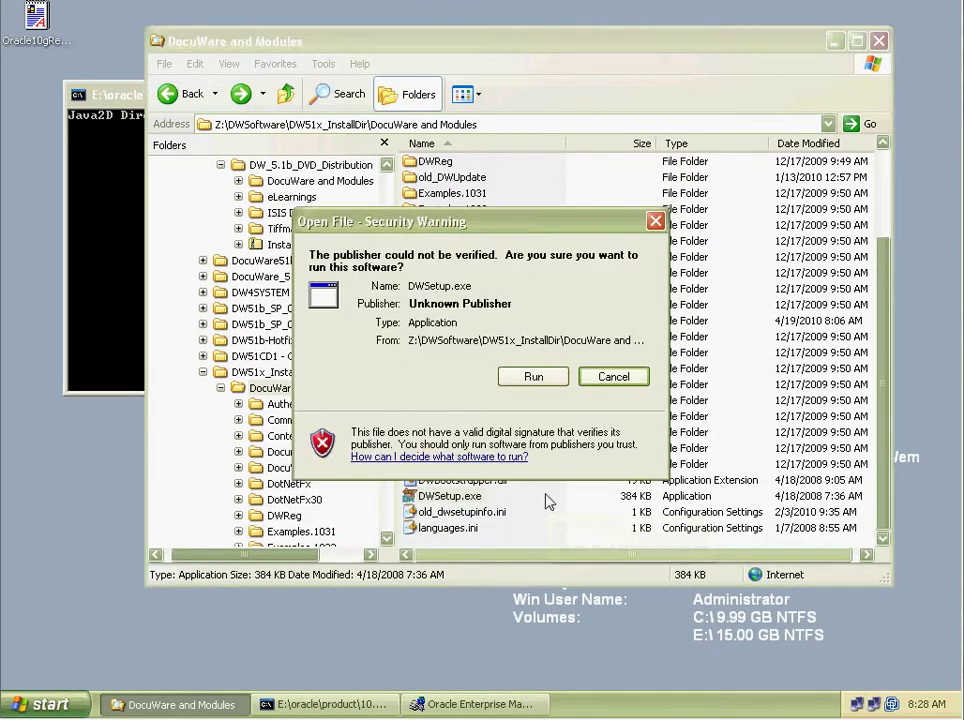
left_click(536, 378)
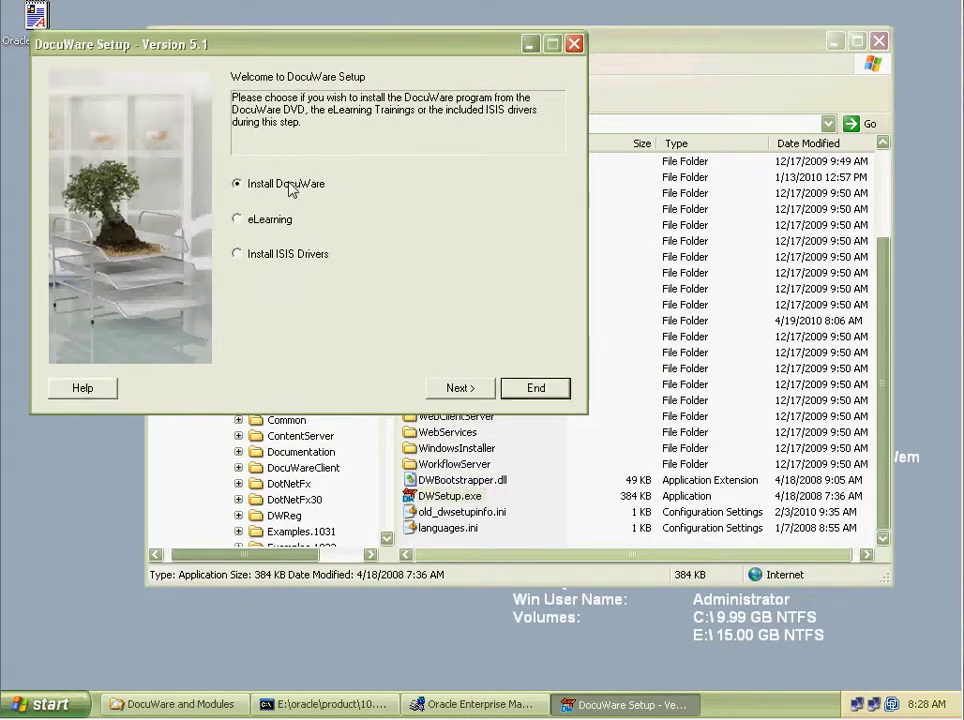
left_click(461, 388)
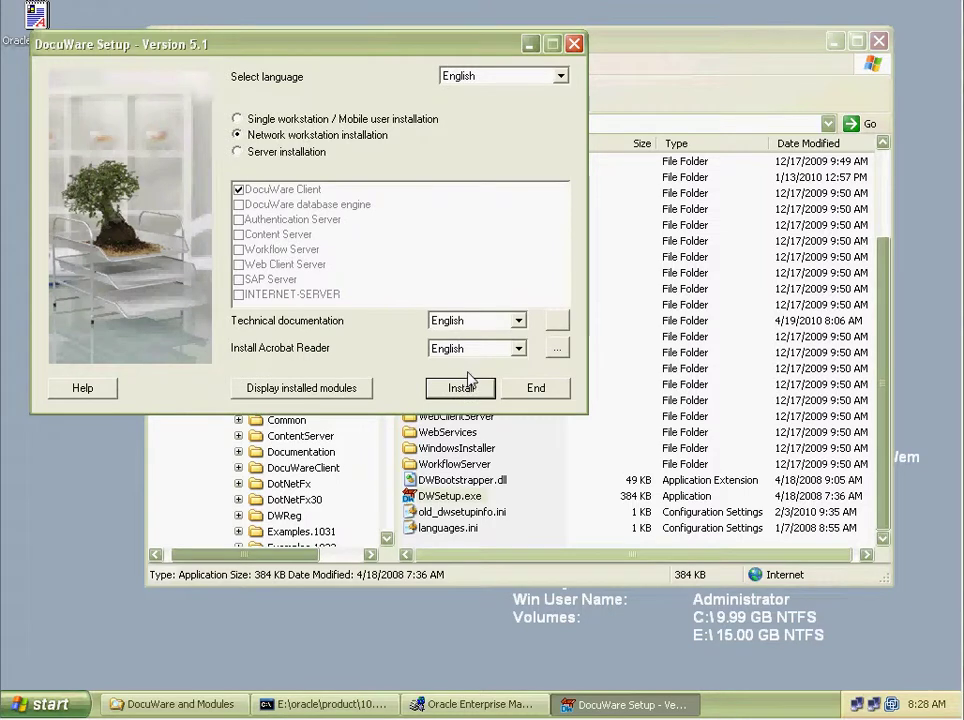
Choose Server installation without the DocuWare database engine and start installing.
left_click(498, 482)
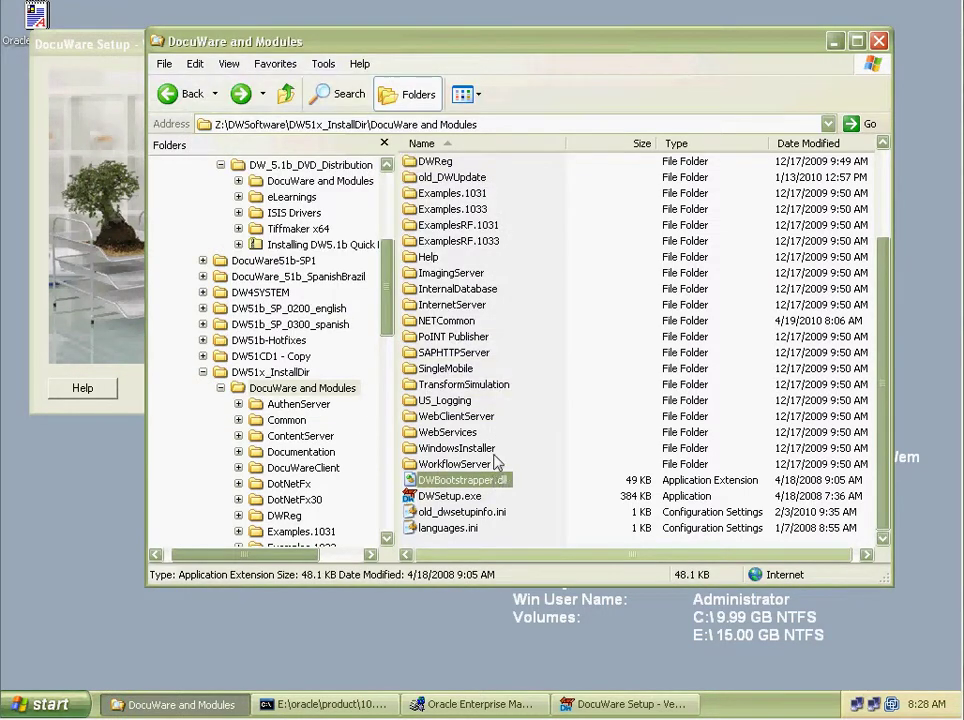
scroll(498, 462, "up", 3)
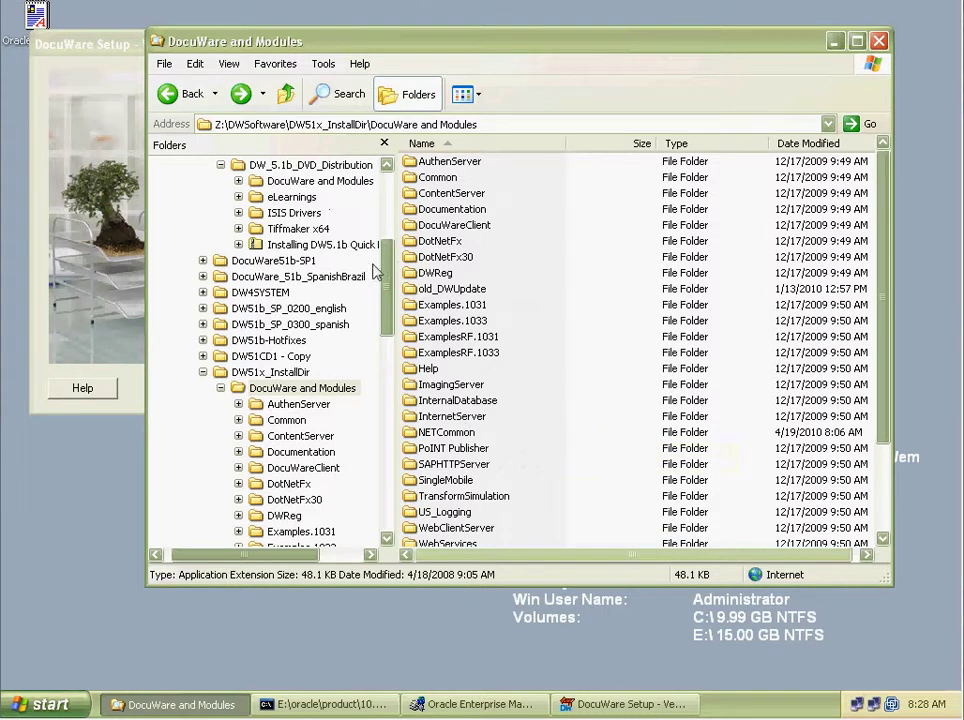
left_click(452, 320)
scroll(445, 325, "down", 3)
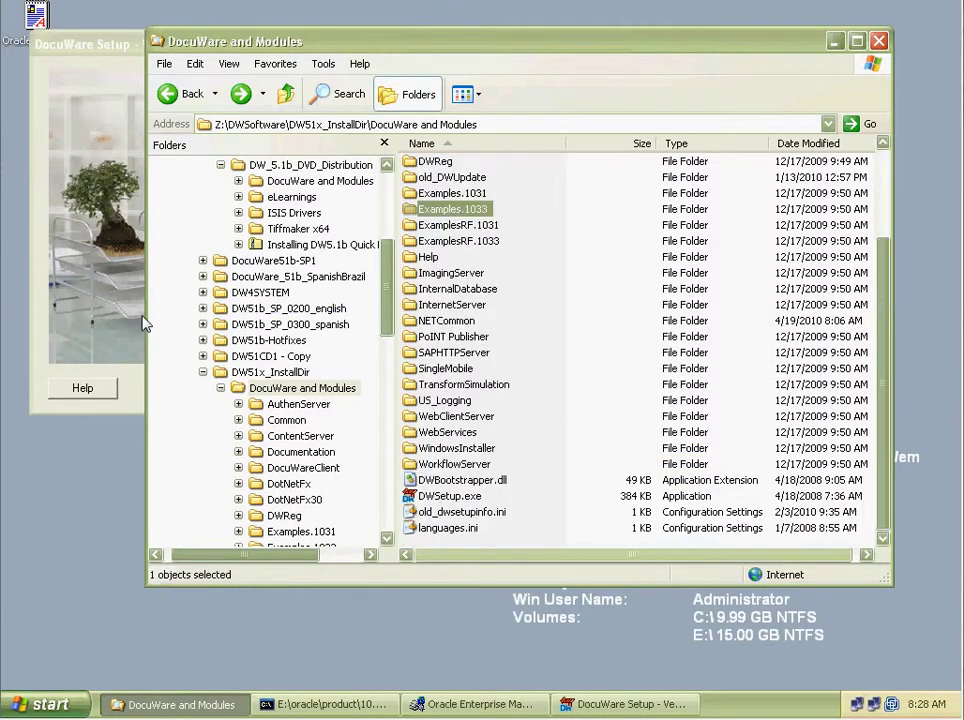
left_click(96, 236)
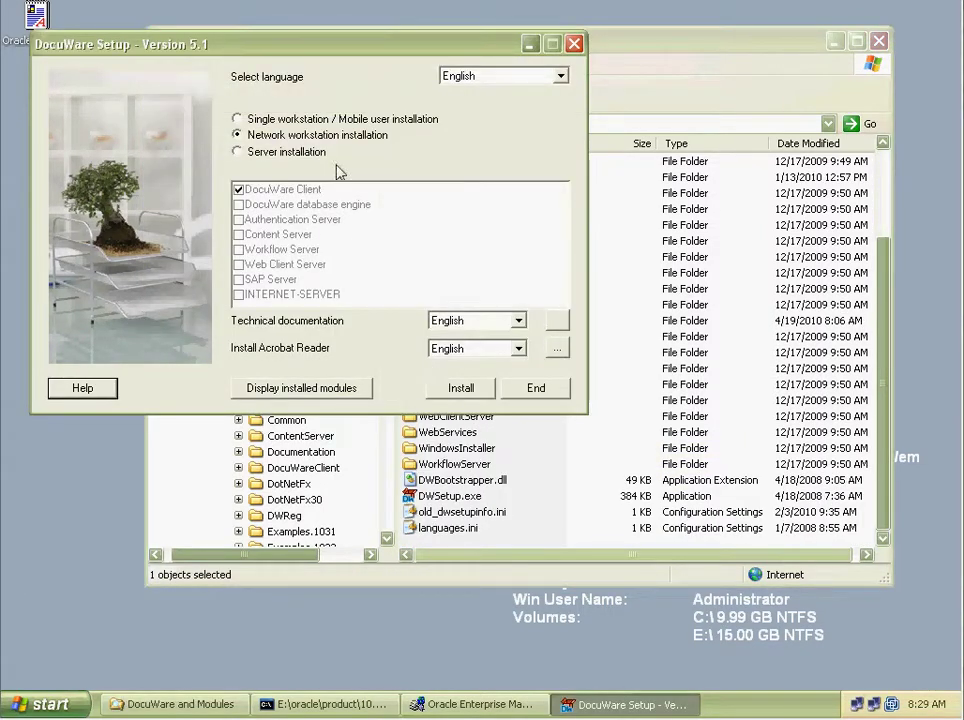
left_click(267, 153)
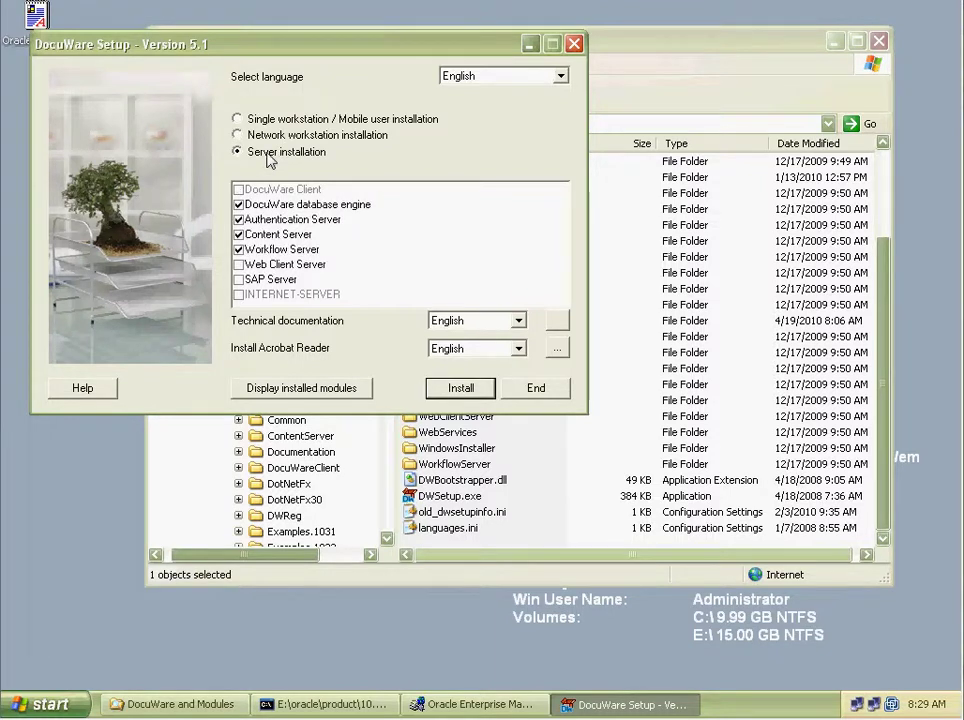
left_click(238, 204)
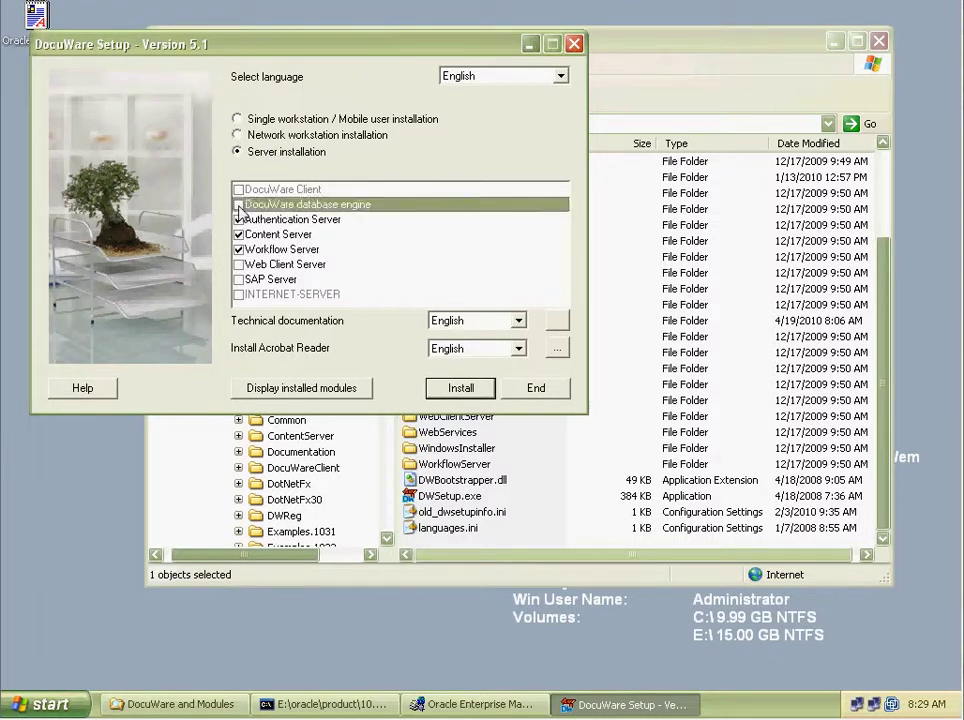
left_click(461, 390)
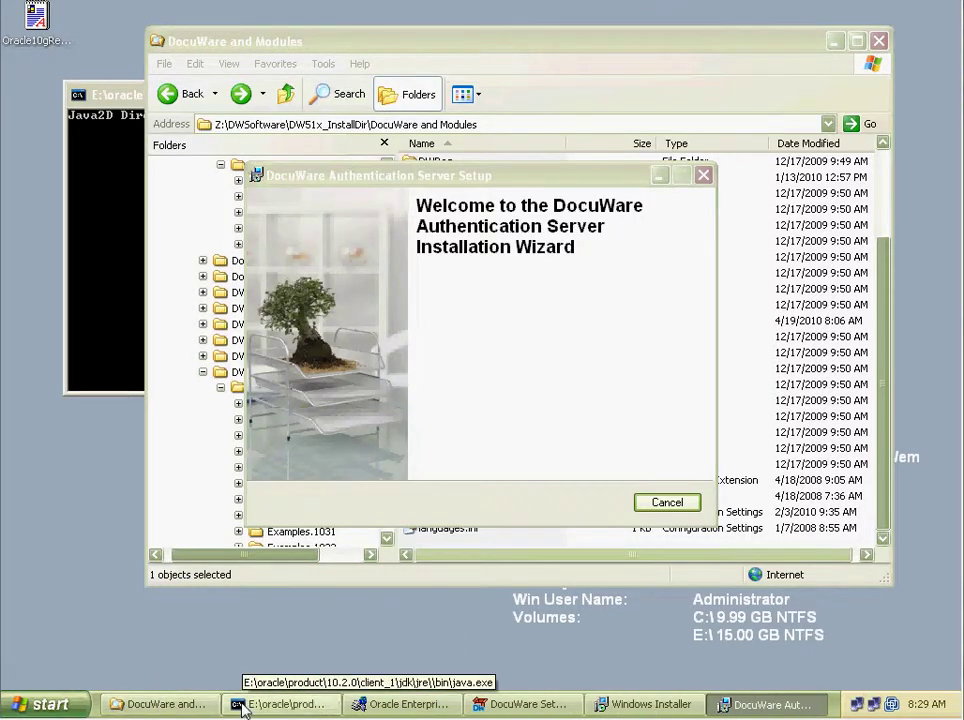
Bring the Explorer window fully onscreen and open D:\DocuWare_Software.
mouse_move(280, 704)
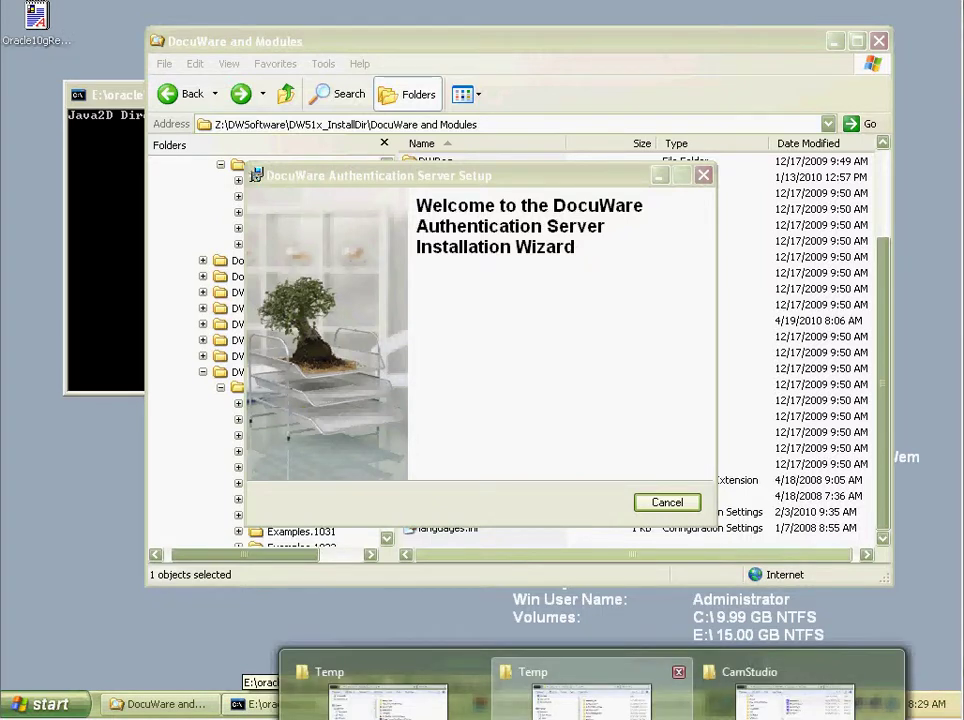
left_click(592, 690)
left_click_drag(651, 75, 367, 38)
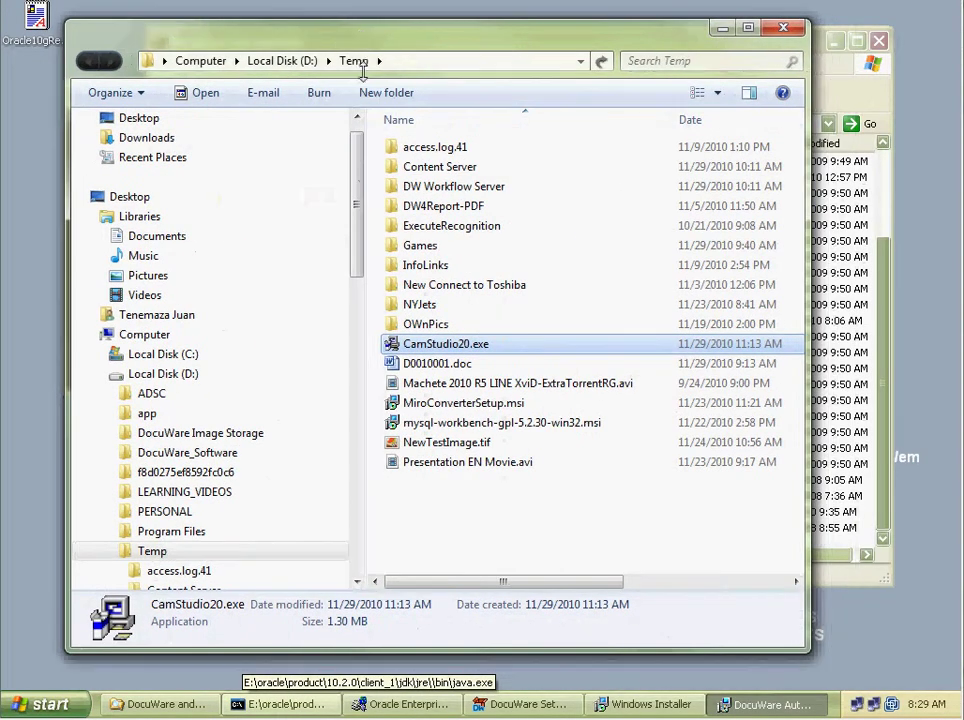
left_click(175, 373)
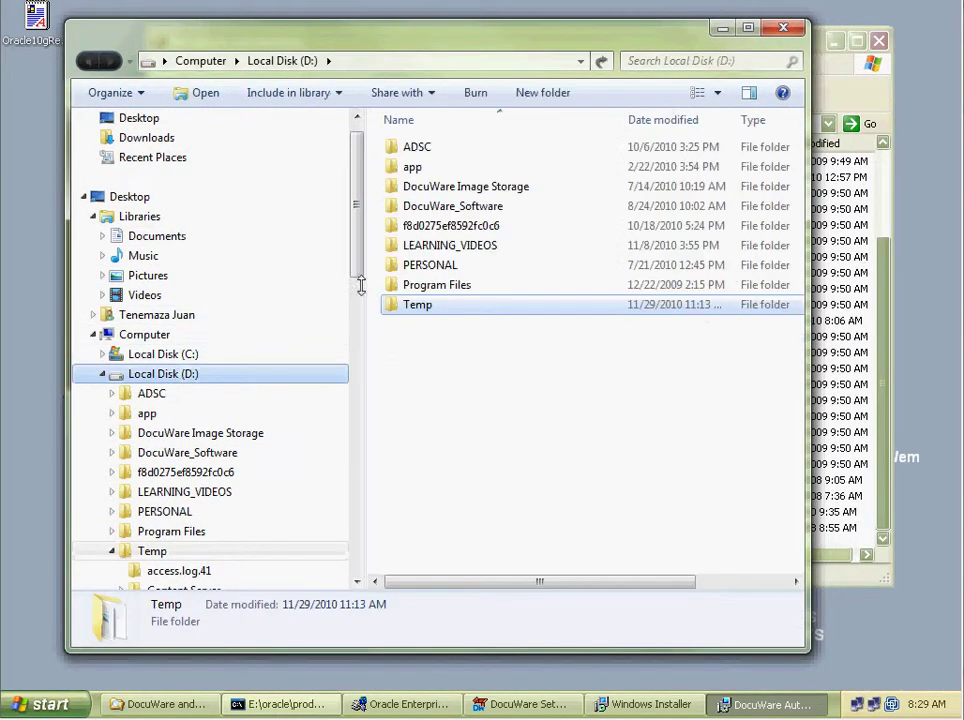
double_click(443, 207)
scroll(447, 230, "down", 4)
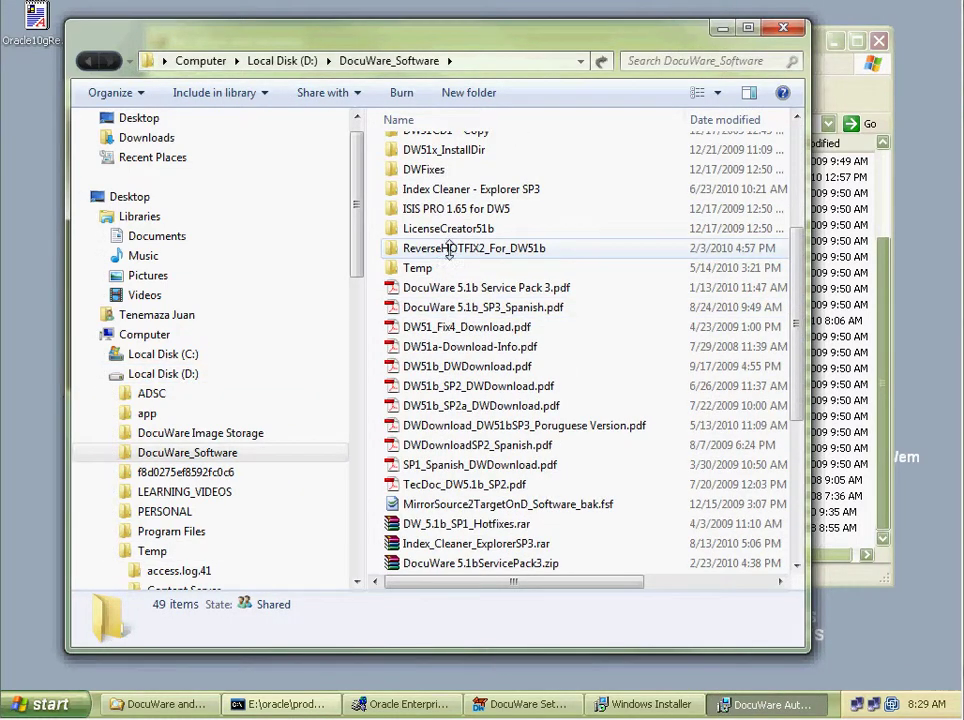
scroll(449, 253, "down", 5)
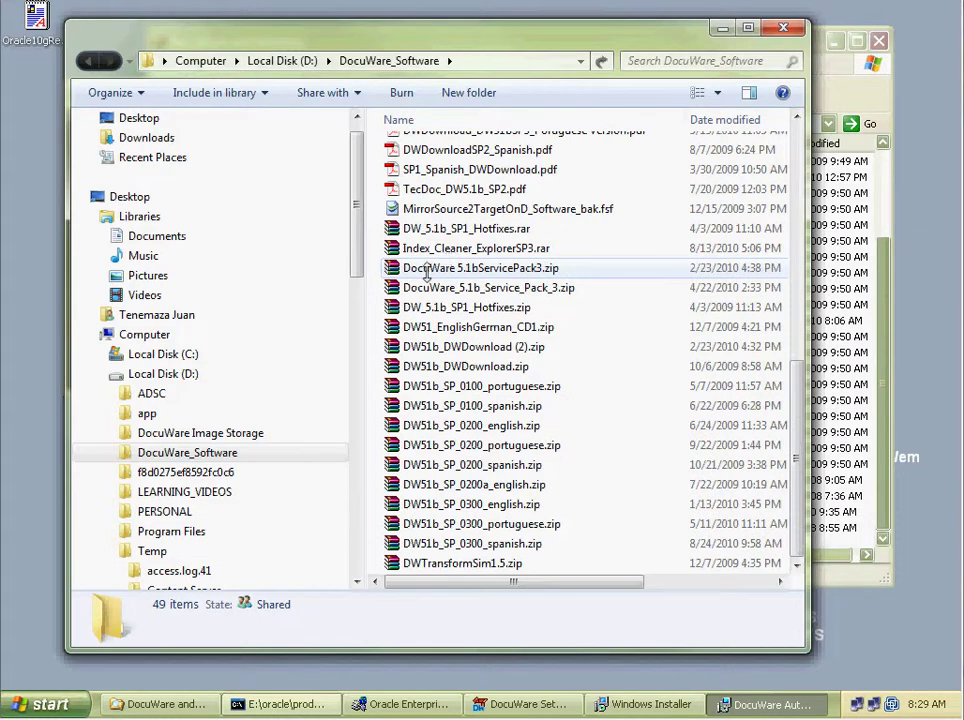
Copy the .lic license file from D:\PERSONAL\DocuWare\2010_Training.
left_click(163, 511)
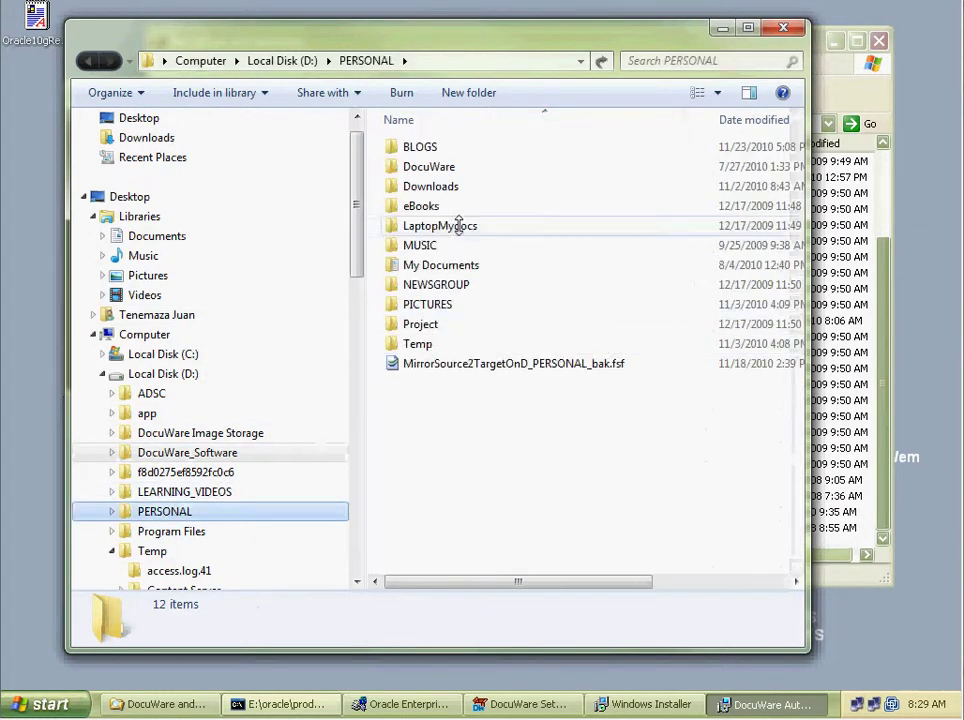
double_click(439, 166)
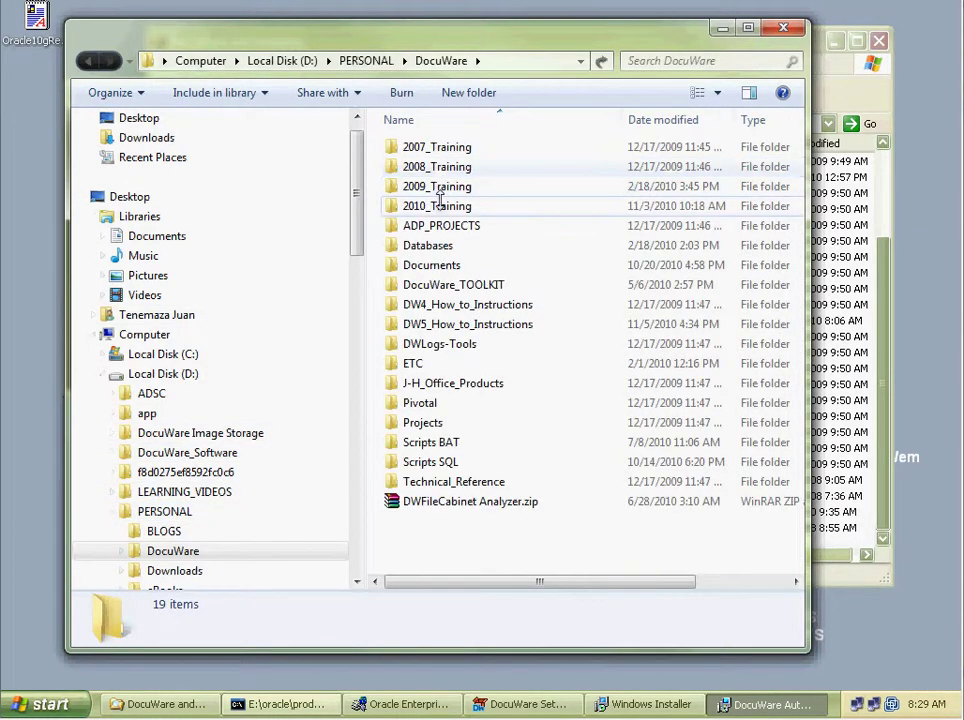
double_click(439, 204)
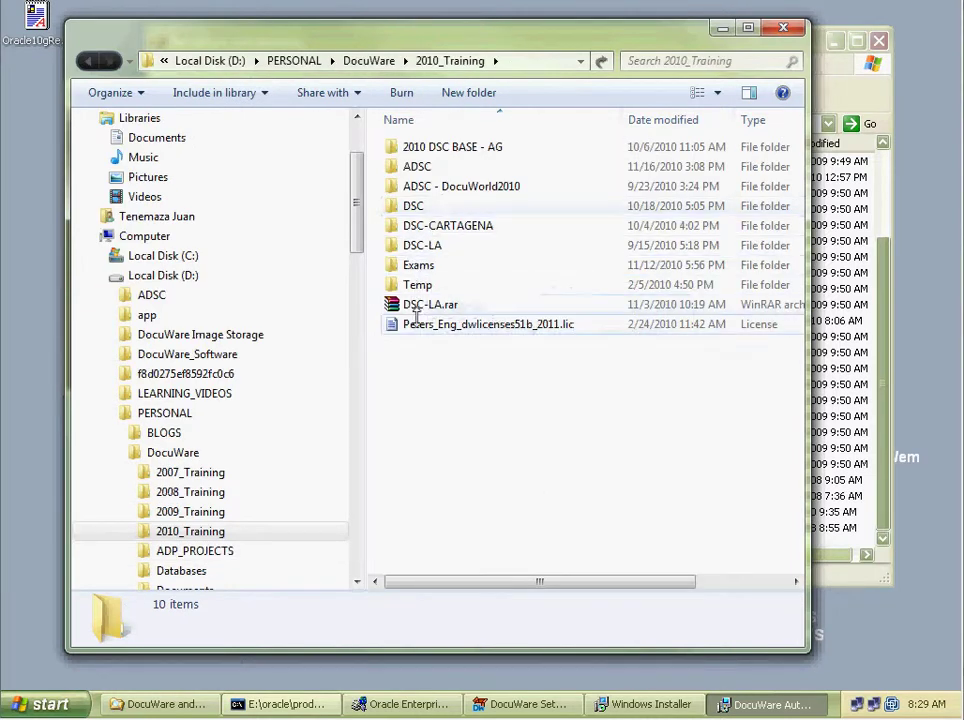
right_click(446, 327)
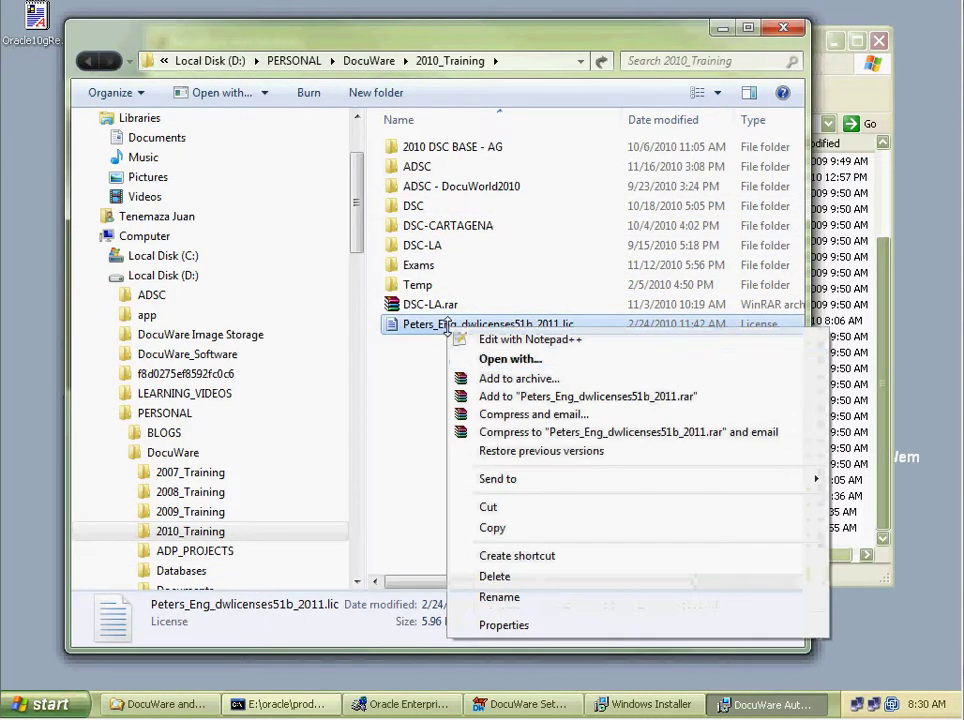
left_click(493, 526)
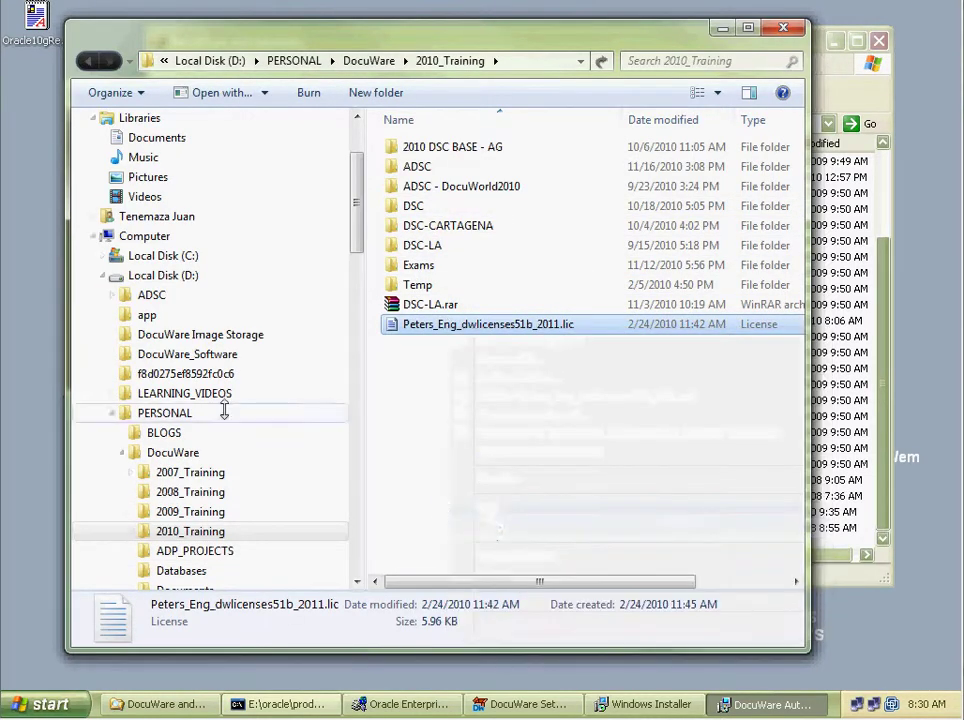
Paste the license file into D:\DocuWare_Software.
left_click(192, 355)
left_click(510, 520)
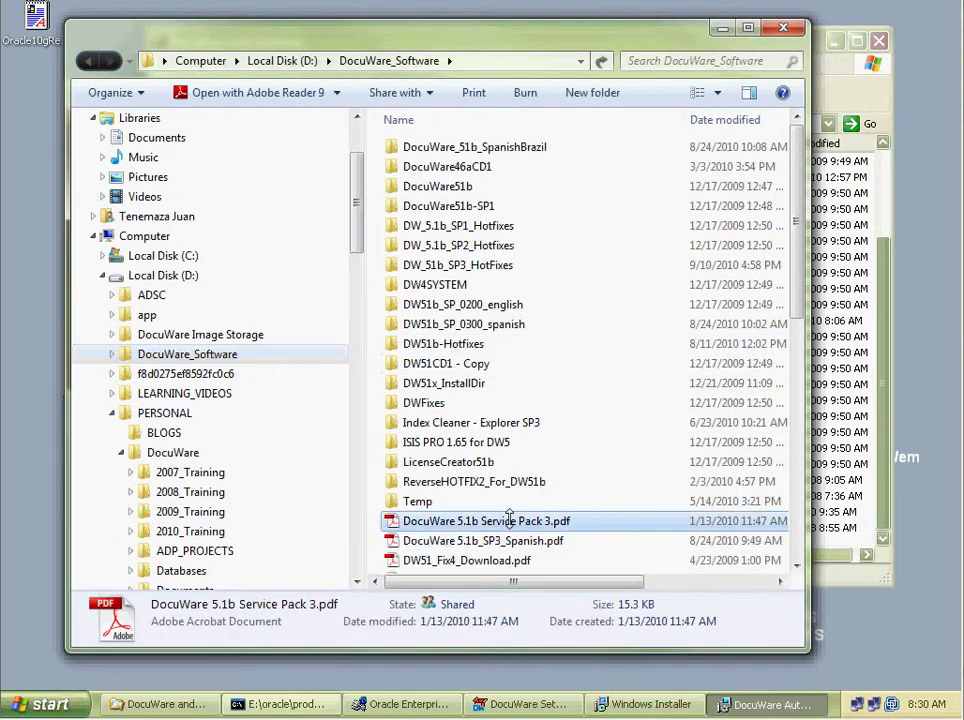
scroll(510, 520, "down", 10)
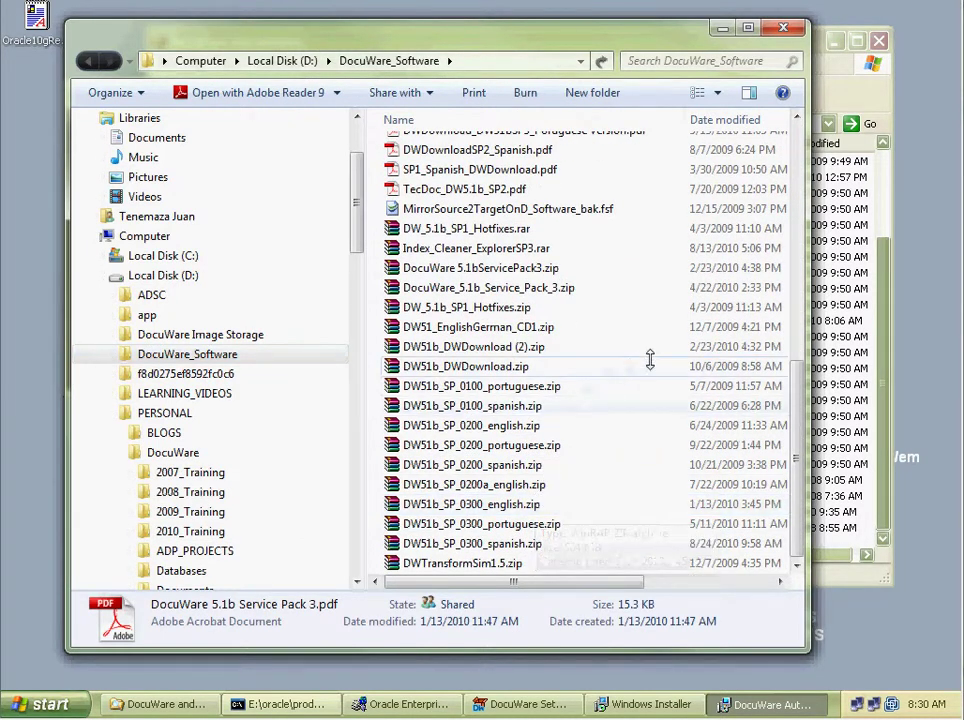
right_click(652, 362)
left_click(697, 489)
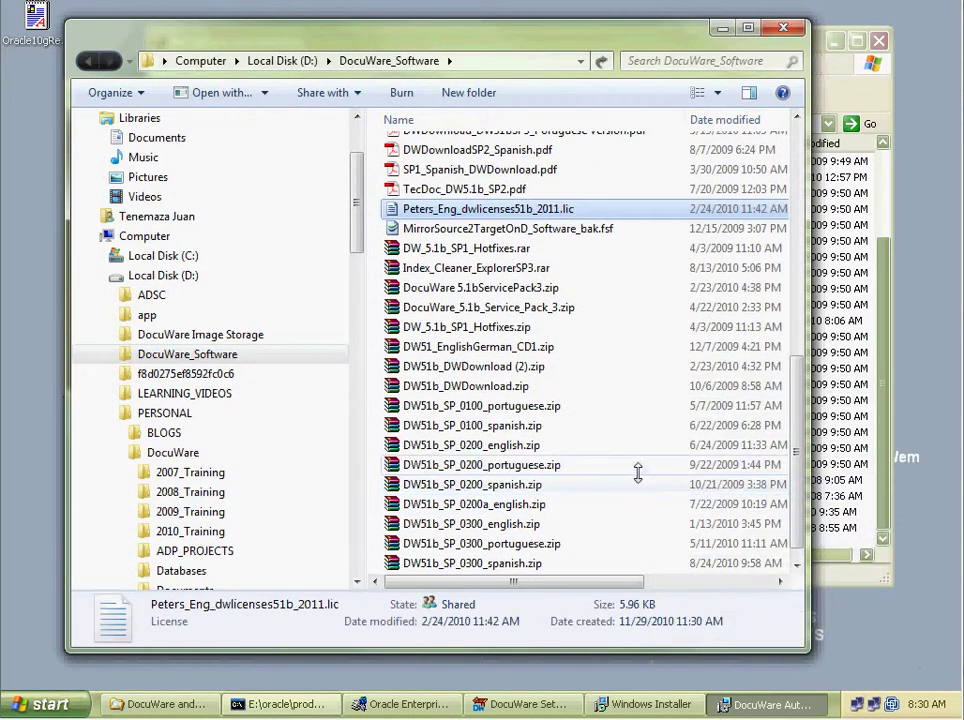
In the XP guest's Explorer, open the DWSoftware folder on the shared Z: drive.
left_click(722, 27)
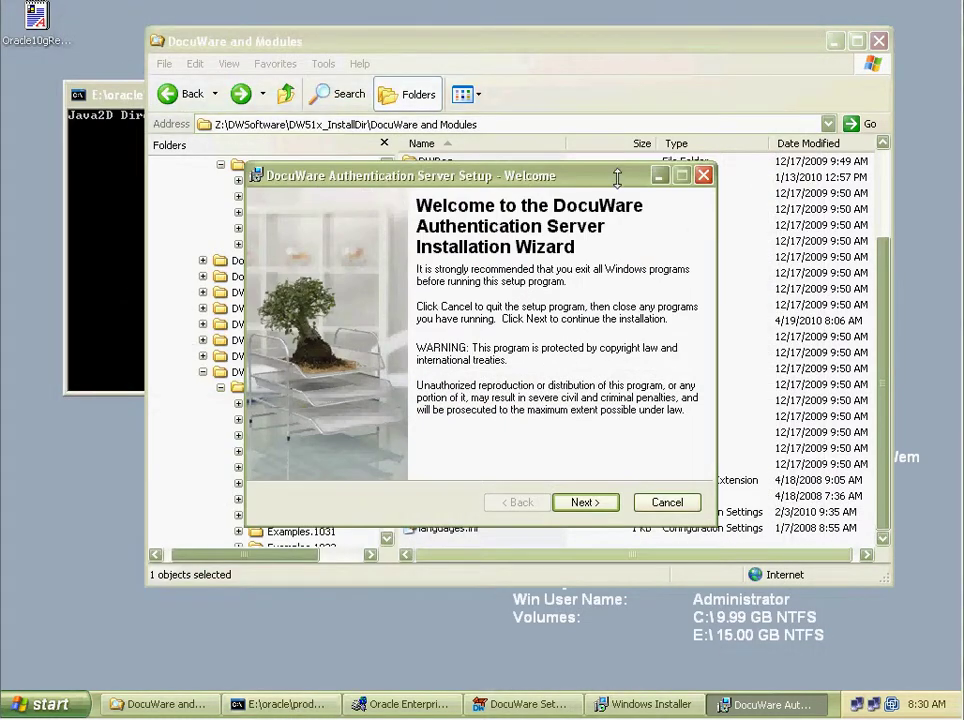
left_click(704, 57)
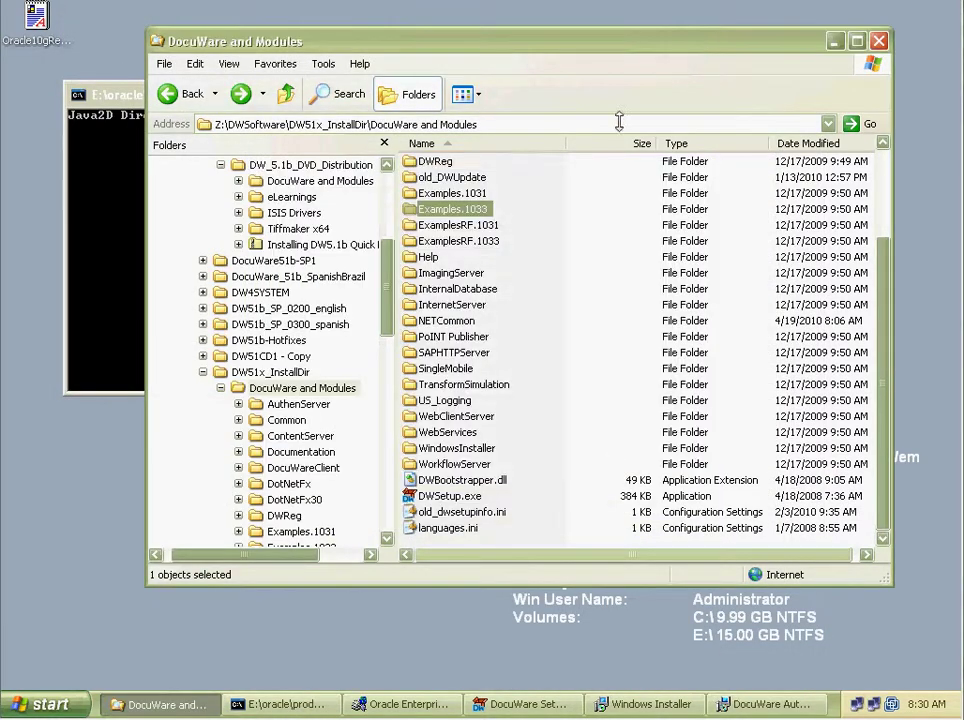
left_click(318, 164)
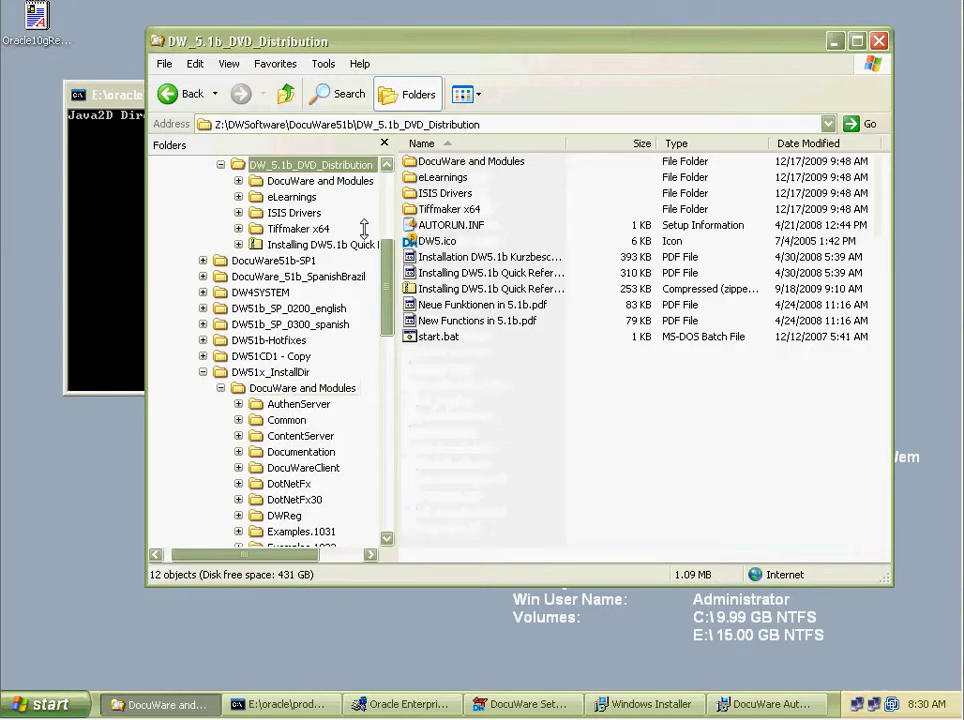
scroll(258, 288, "up", 4)
left_click(262, 276)
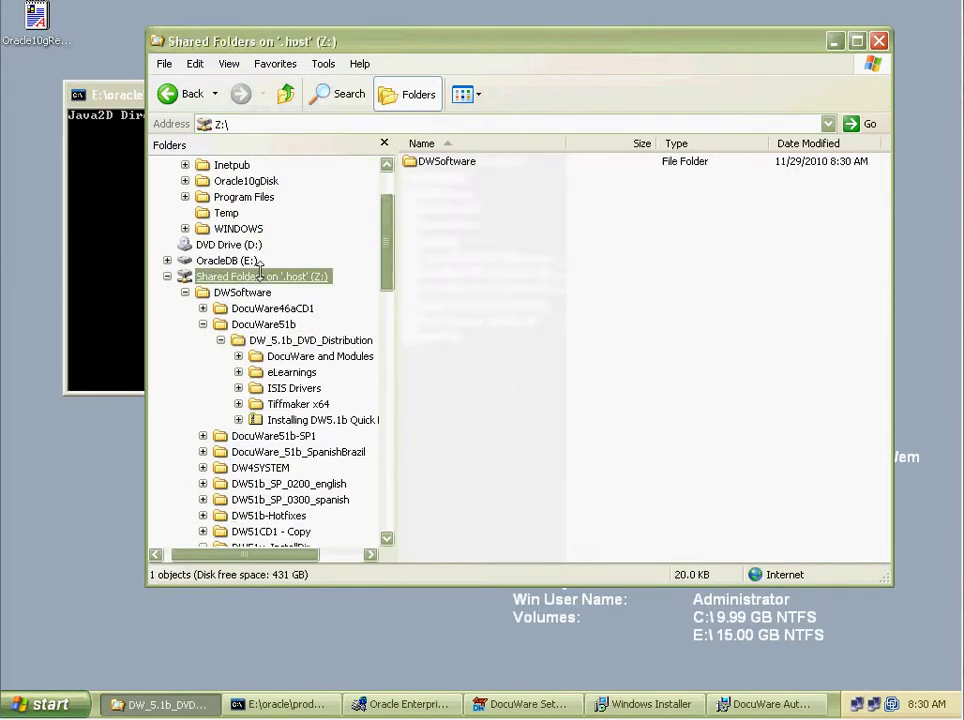
double_click(452, 160)
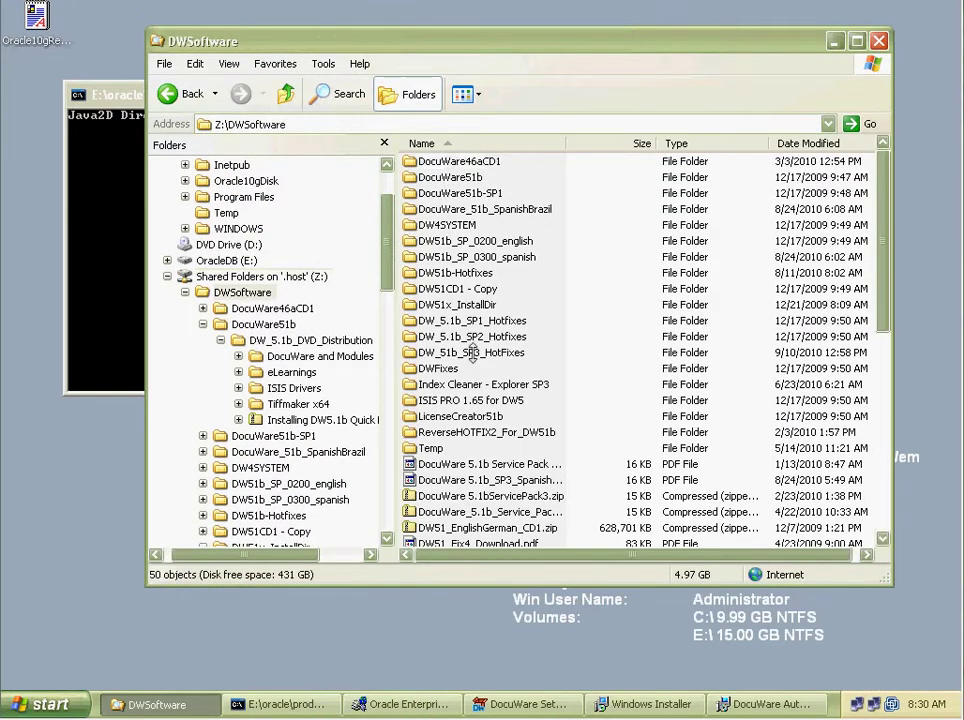
left_click(465, 352)
scroll(470, 380, "down", 9)
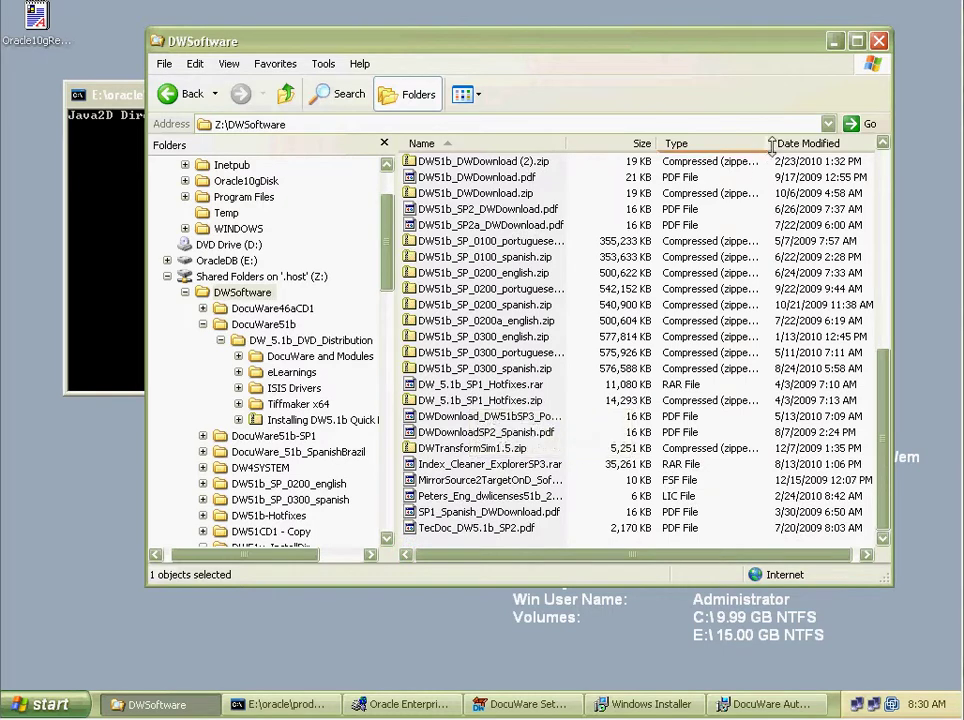
Sort Z:\DWSoftware by type, widen the Name column, then sort by date modified.
left_click(706, 143)
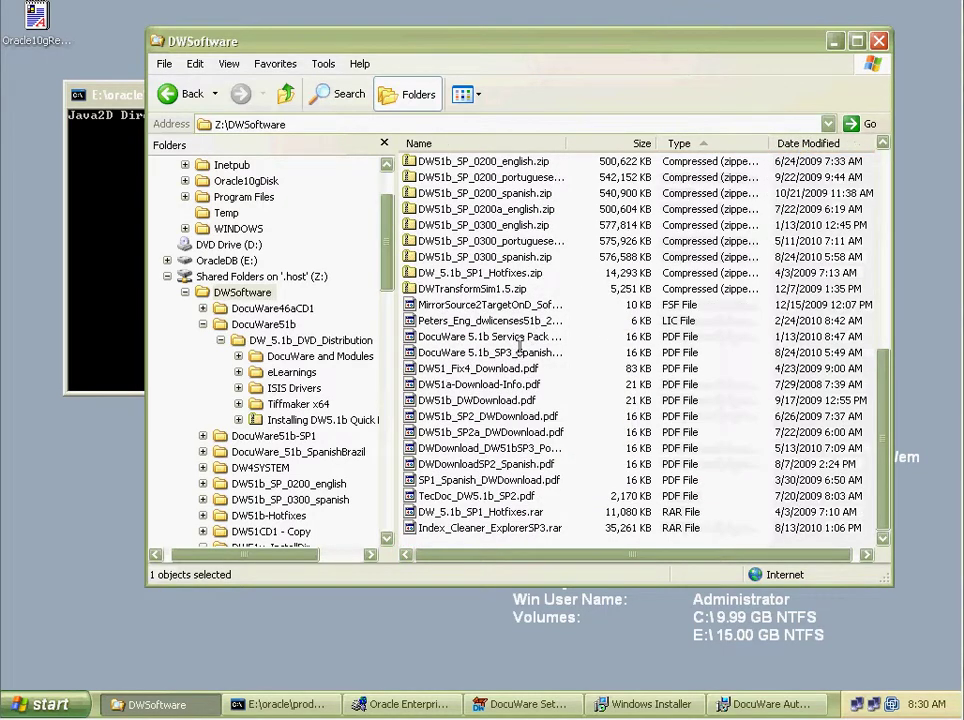
double_click(569, 143)
left_click(500, 354)
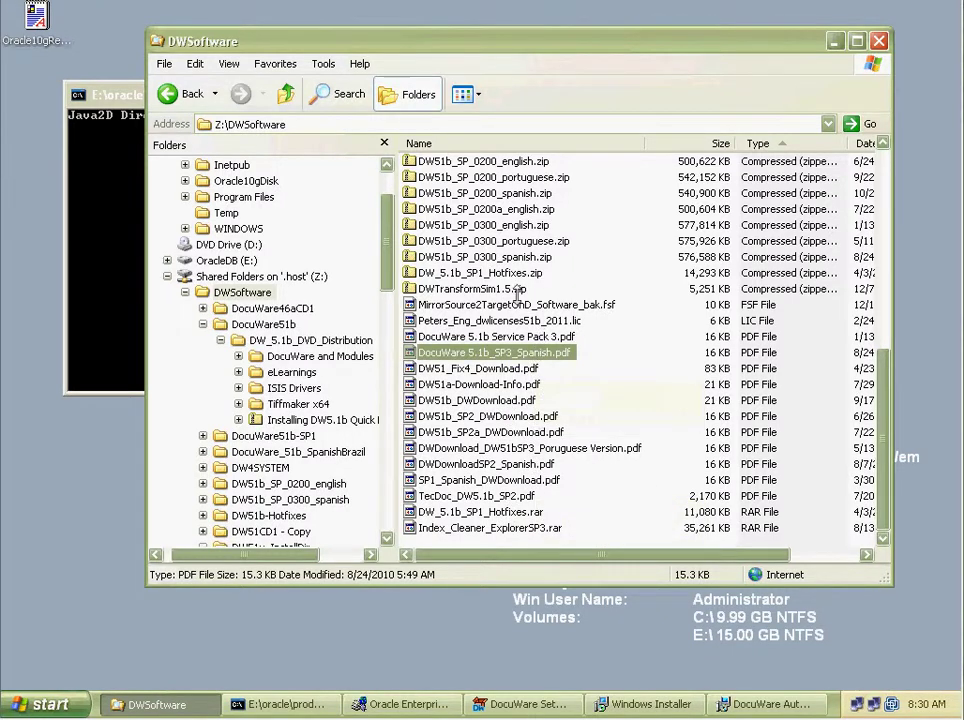
scroll(531, 300, "up", 8)
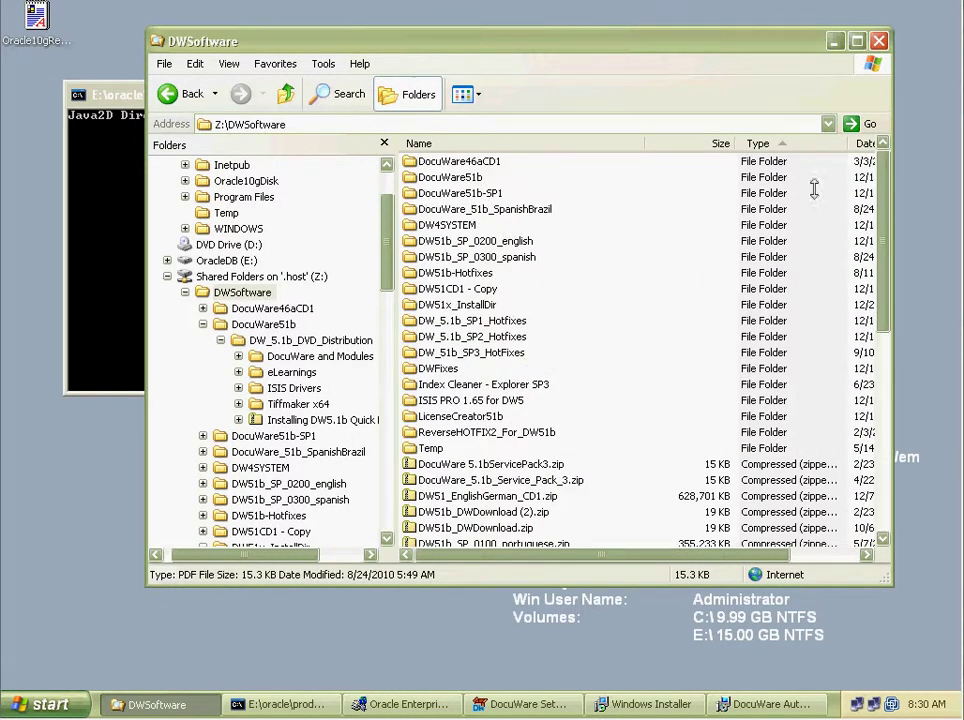
left_click(812, 143)
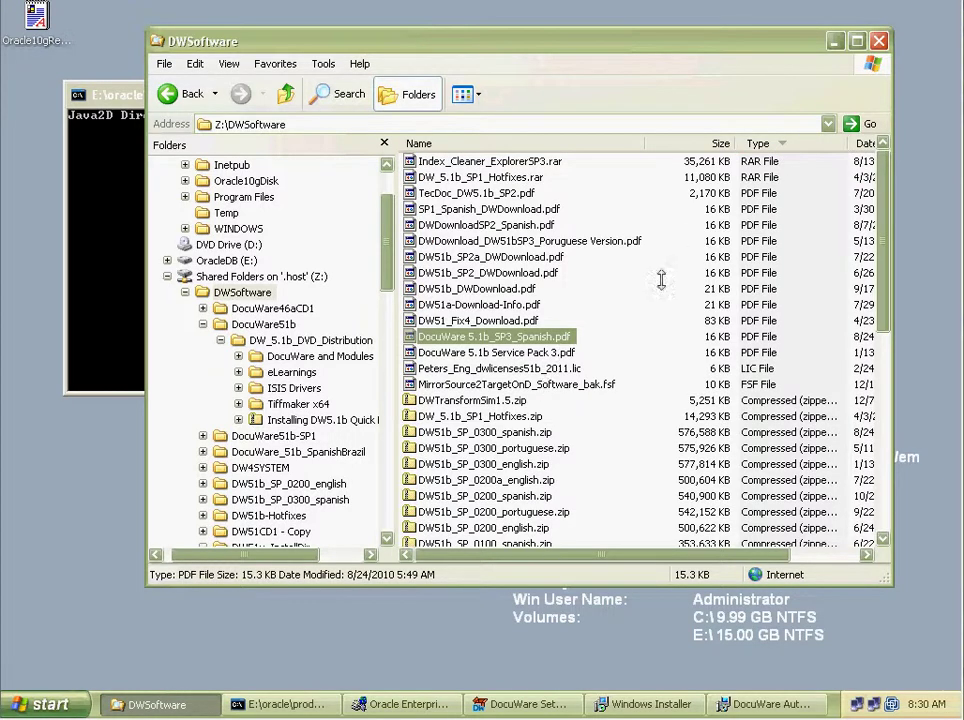
left_click(866, 143)
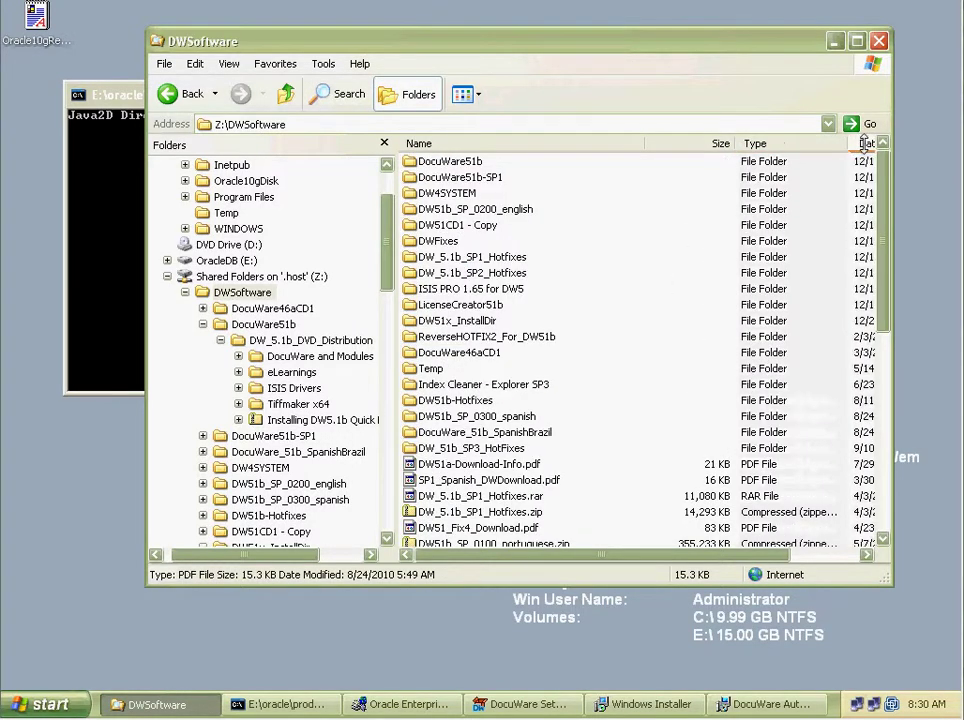
left_click(866, 143)
Reverse the date sort, widen the window, and select the 6 KB .lic file.
left_click(489, 413)
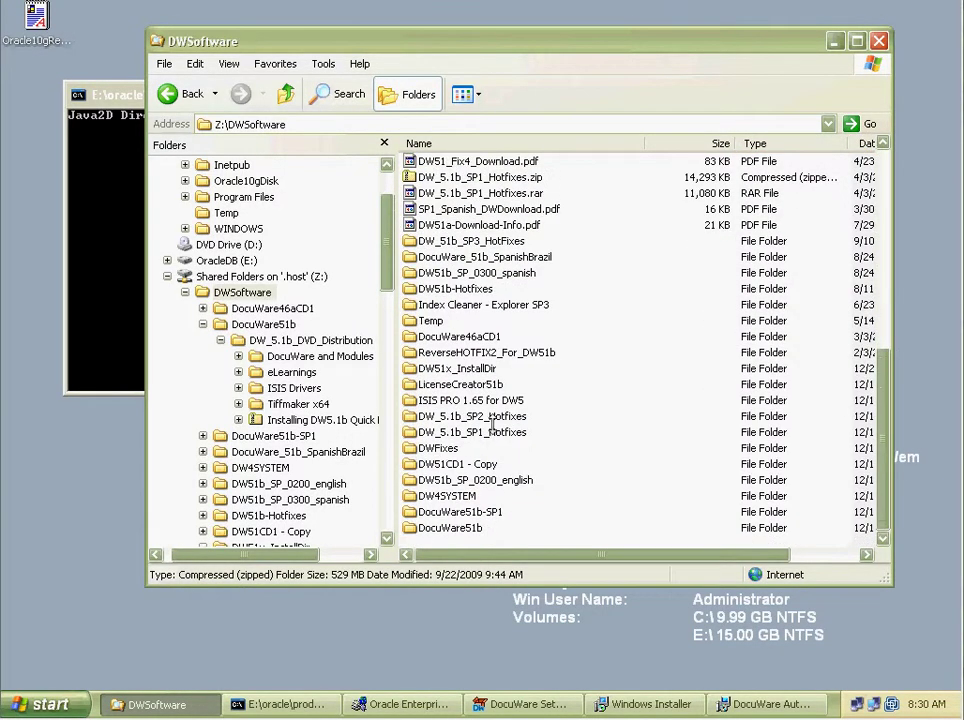
left_click(866, 143)
left_click_drag(891, 172, 957, 172)
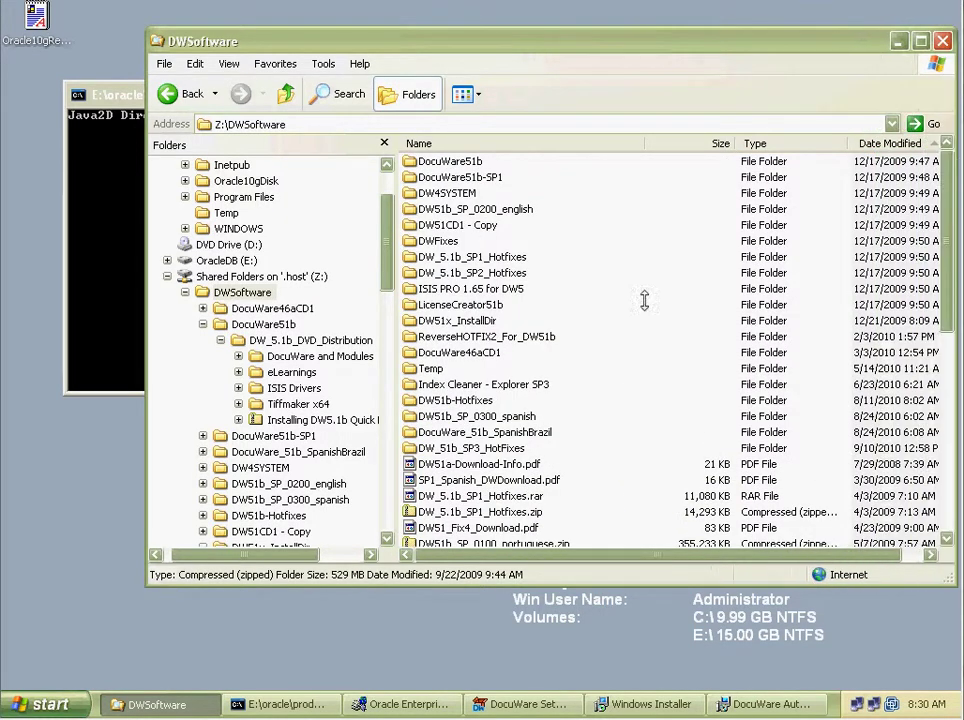
scroll(498, 448, "down", 10)
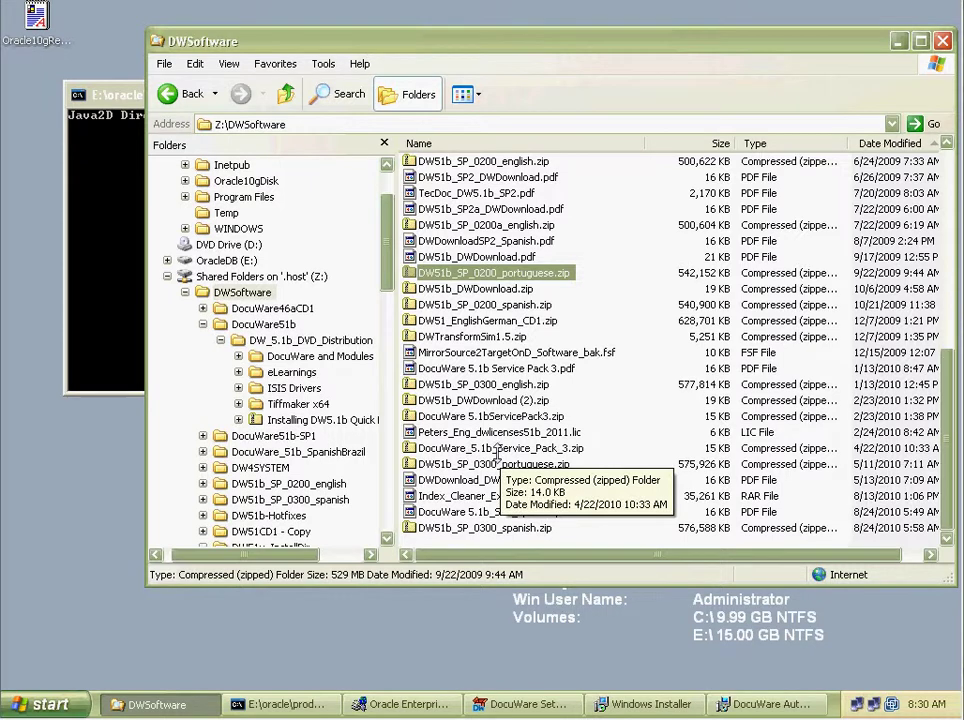
left_click(487, 525)
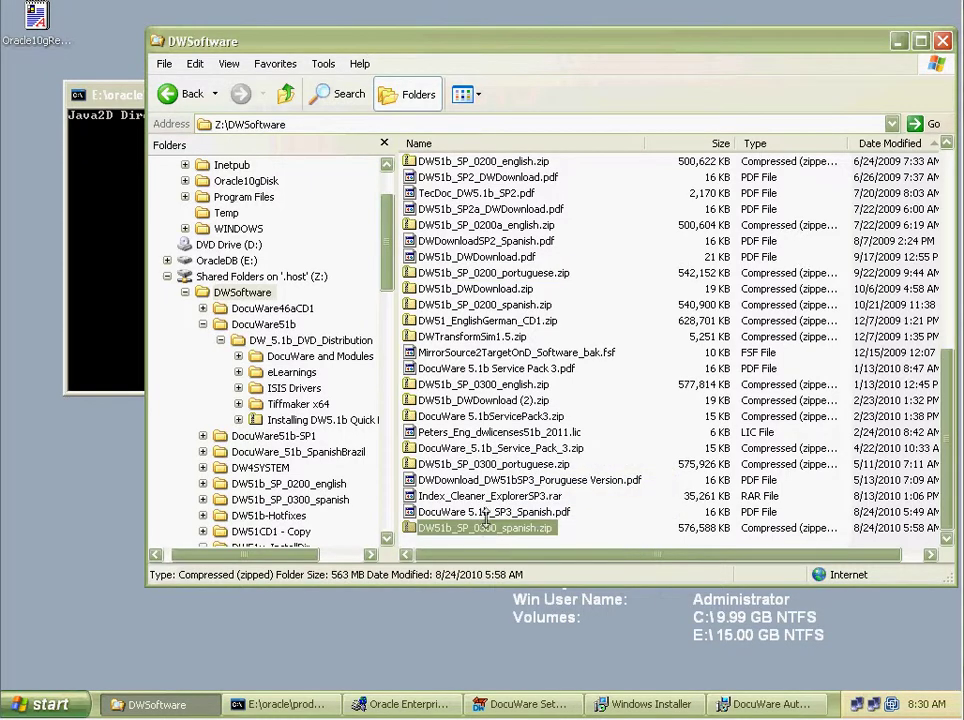
left_click(507, 431)
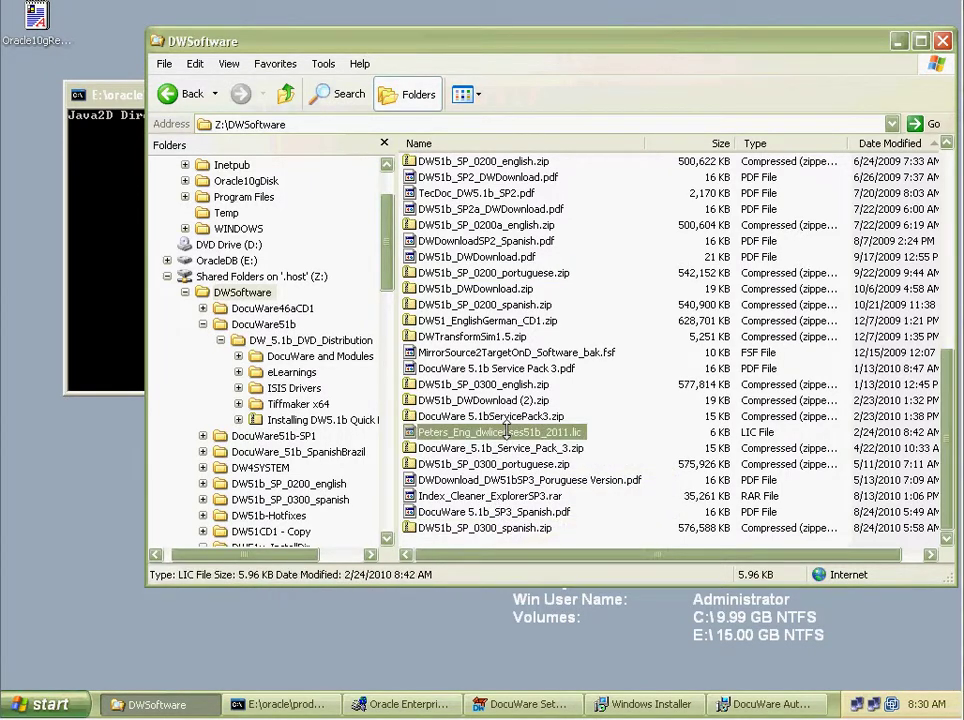
Pass the Welcome and Country pages and accept the licence agreement.
left_click(765, 704)
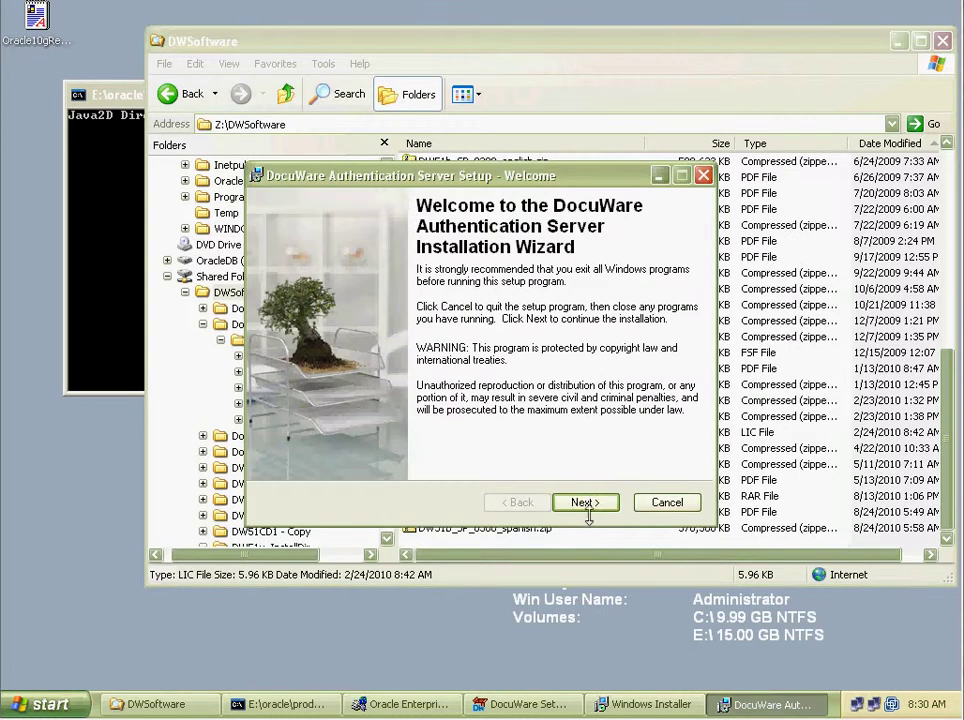
left_click(598, 502)
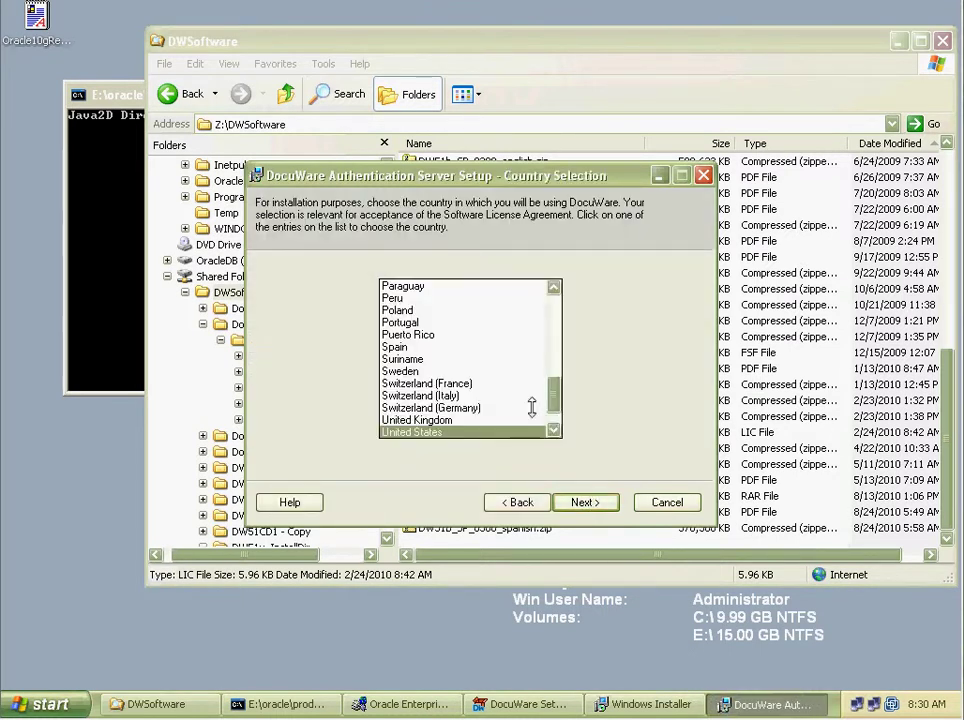
left_click(598, 502)
left_click(340, 451)
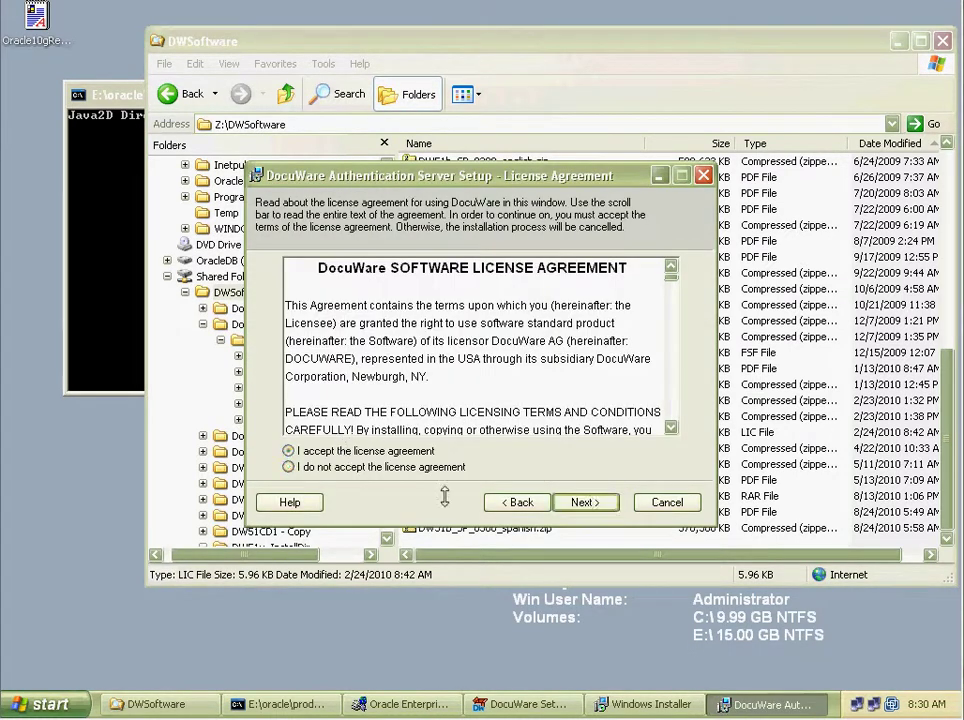
left_click(601, 502)
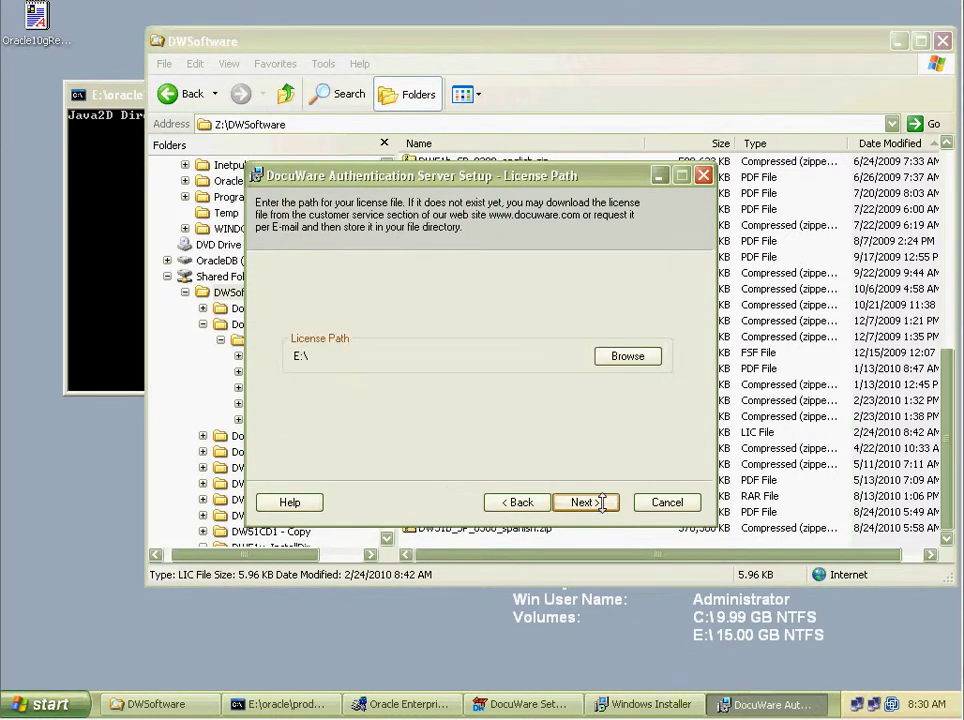
Set the licence path to the .lic file in Z:\DWSoftware and continue.
left_click(624, 357)
left_click(514, 232)
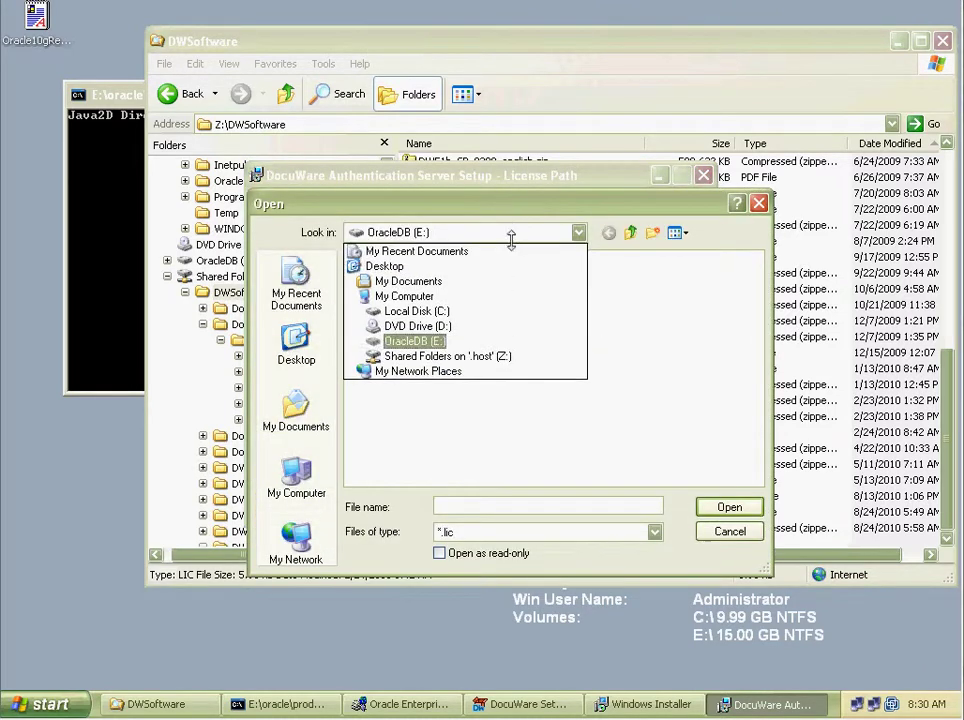
left_click(439, 355)
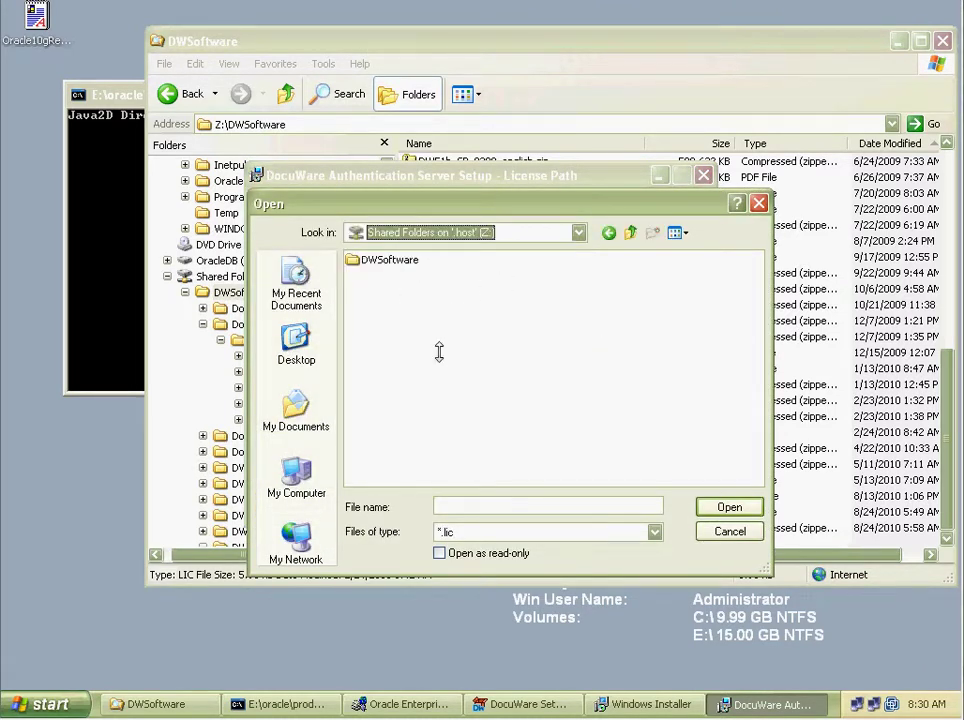
double_click(390, 261)
left_click(630, 355)
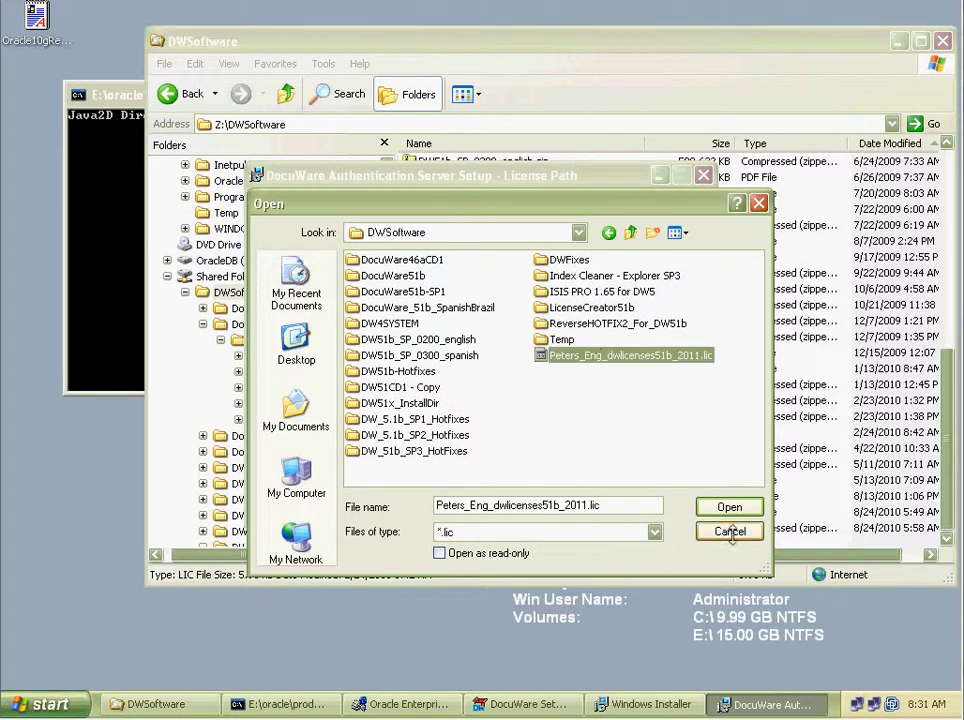
left_click(729, 507)
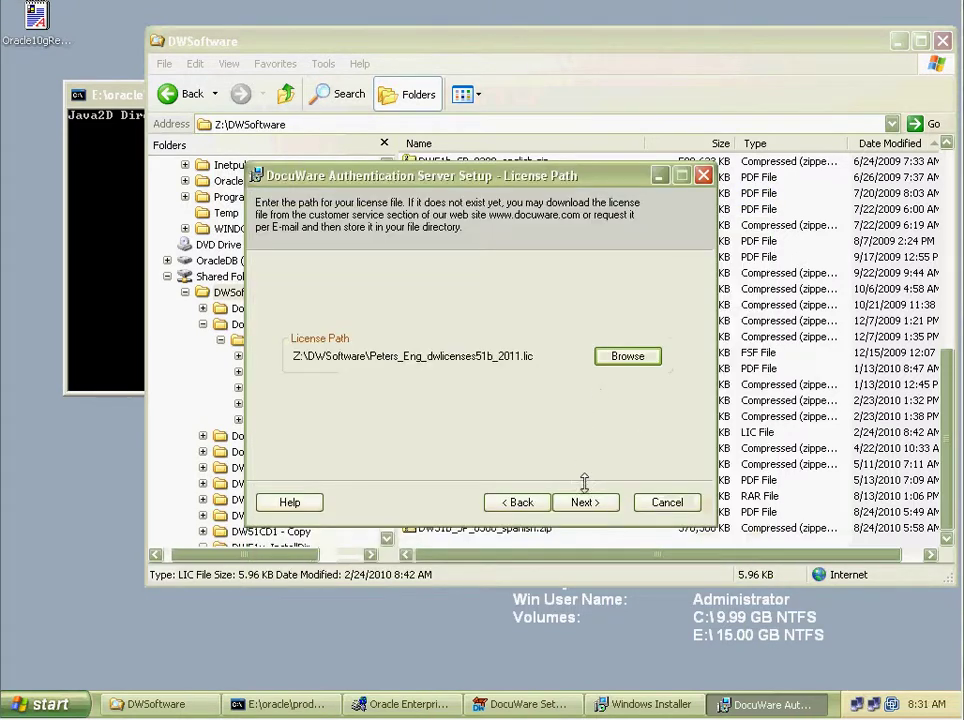
left_click(594, 502)
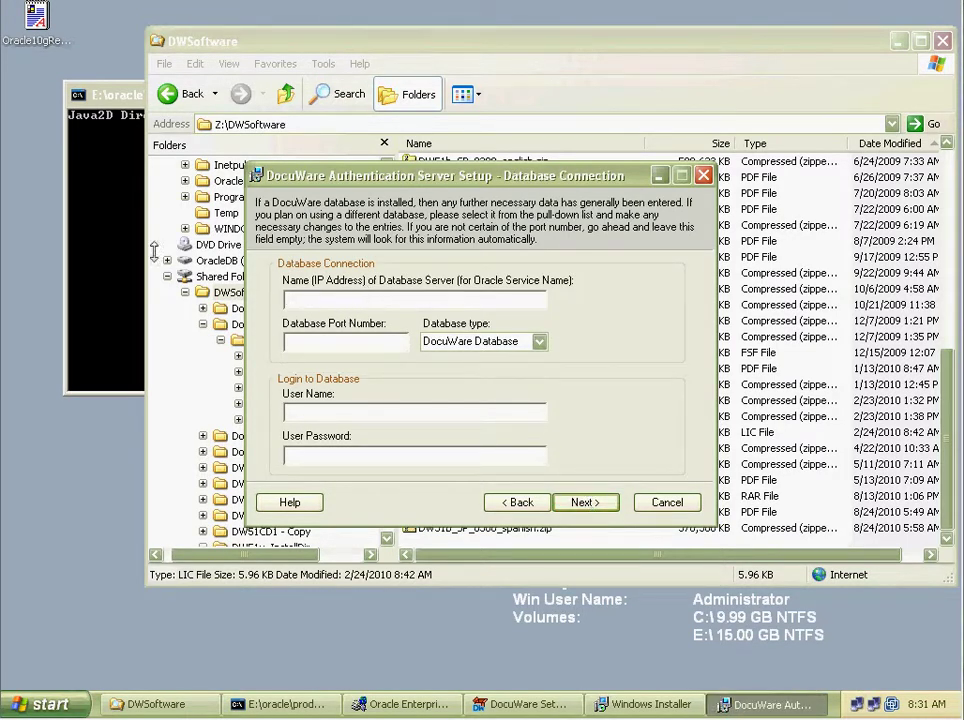
Look up DWORA10G's host, port and service in Oracle Enterprise Manager.
left_click(404, 704)
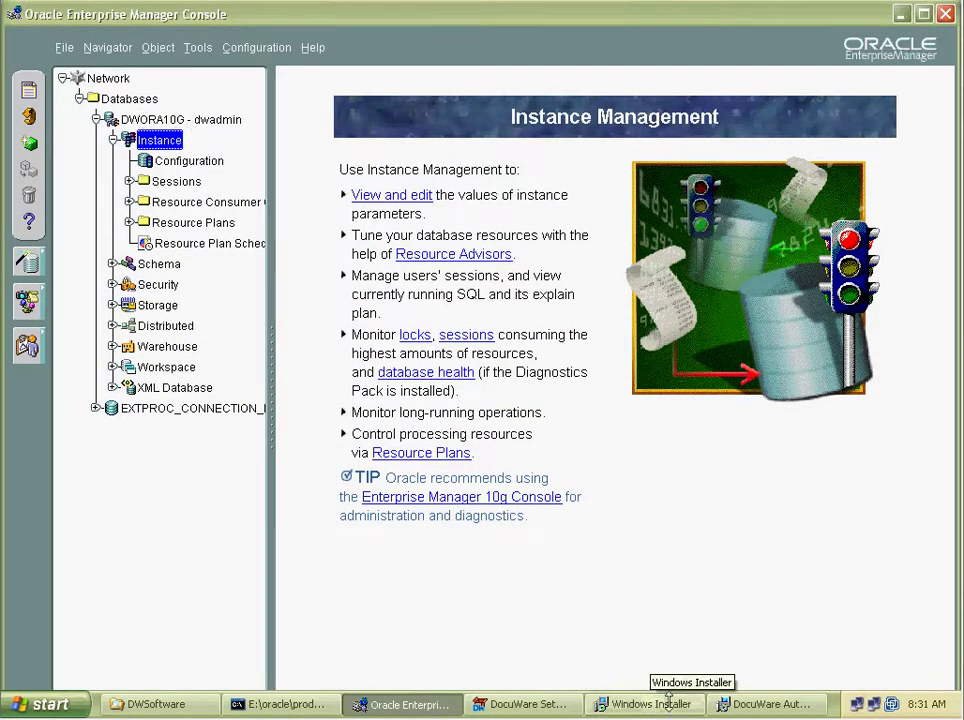
left_click(737, 700)
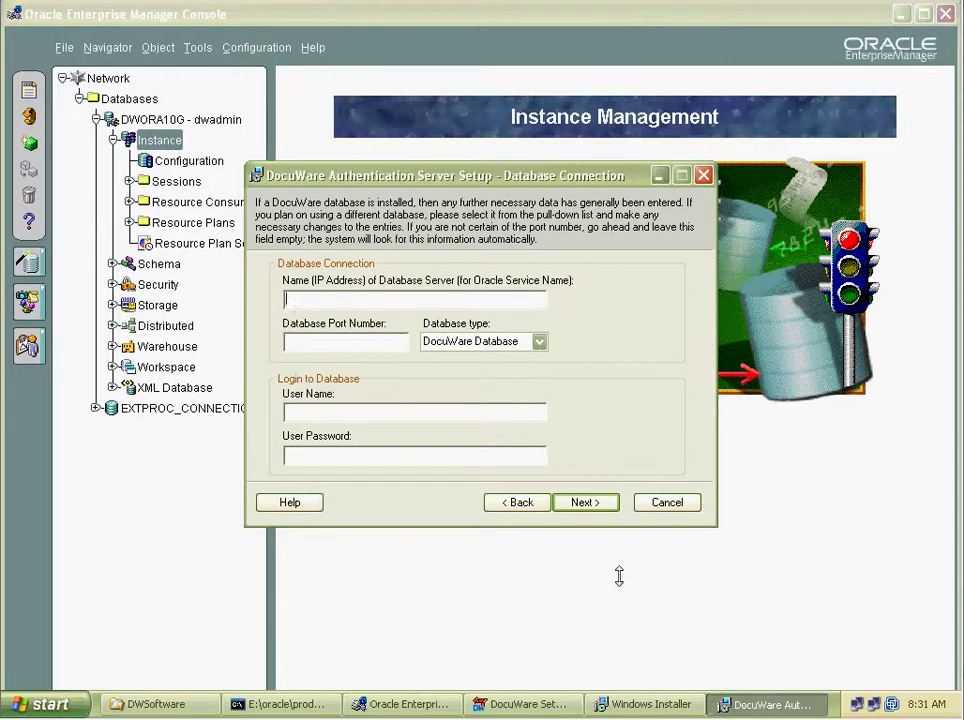
type("ora10g")
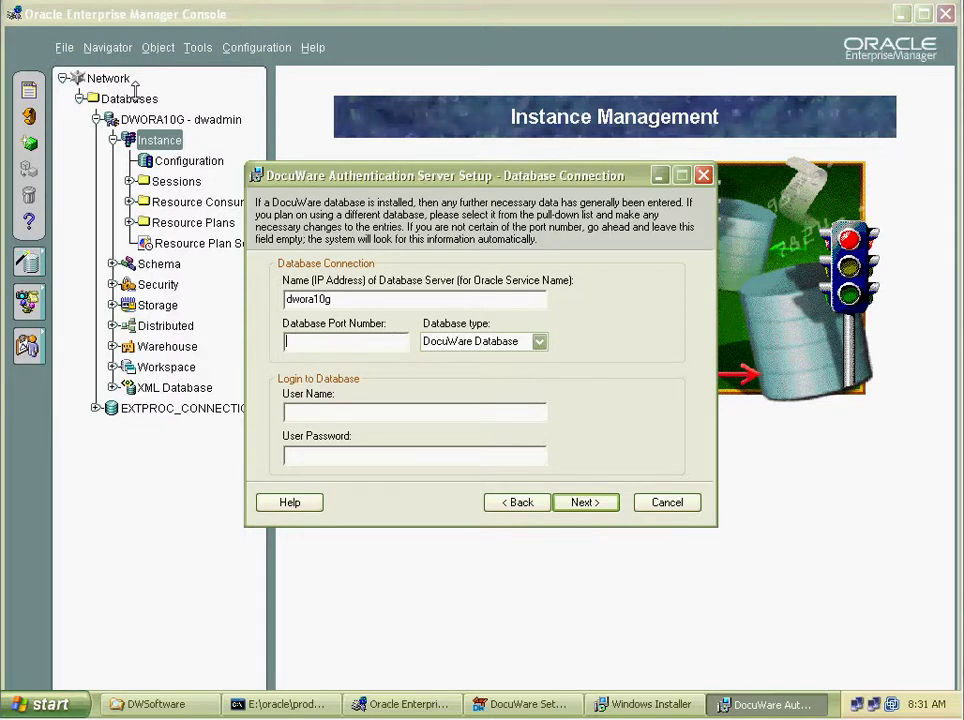
left_click(150, 119)
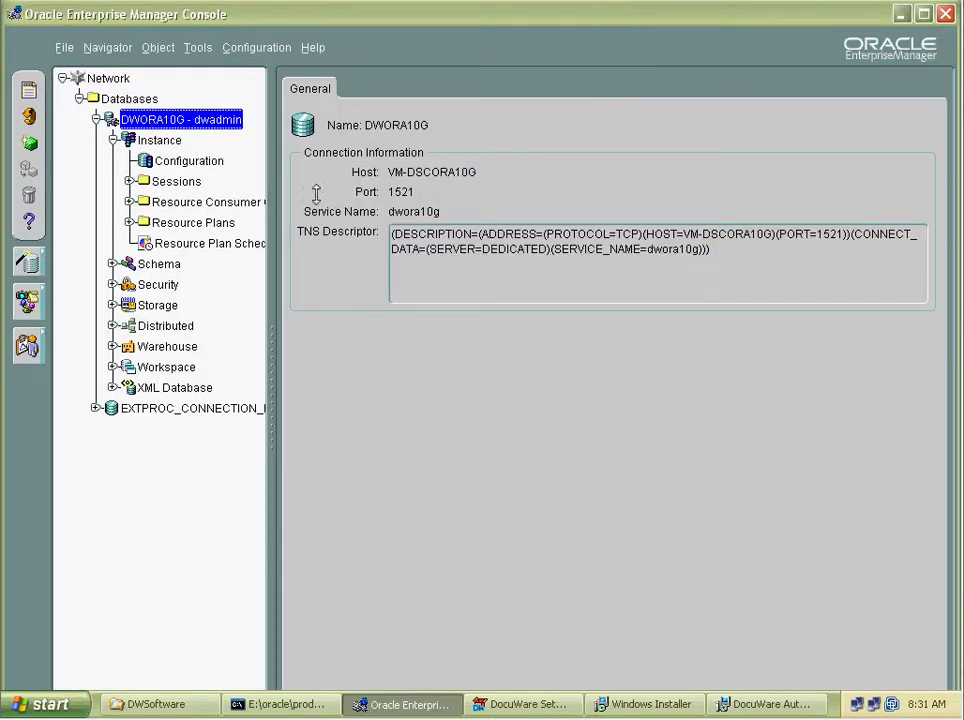
left_click(770, 704)
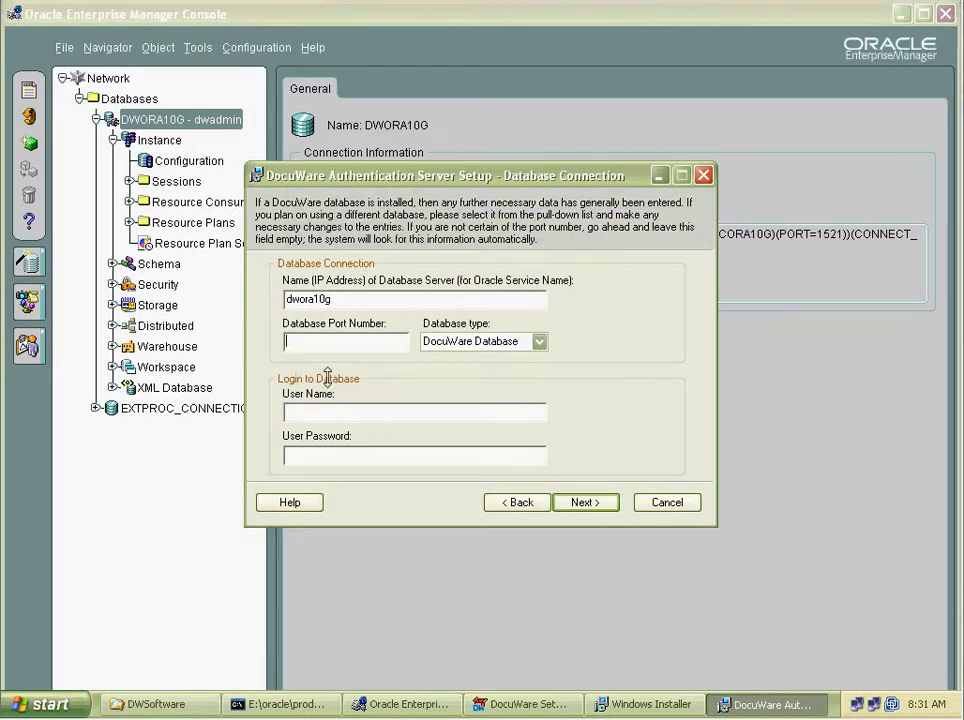
Set the database type to Oracle and begin entering the database user name.
left_click(536, 341)
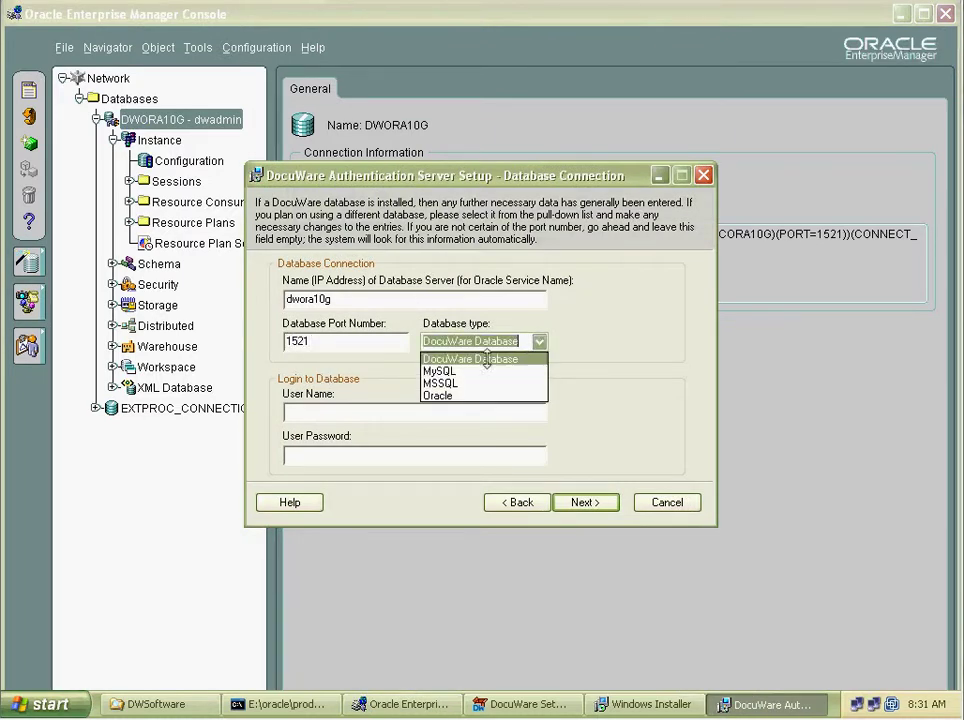
left_click(440, 395)
left_click(346, 410)
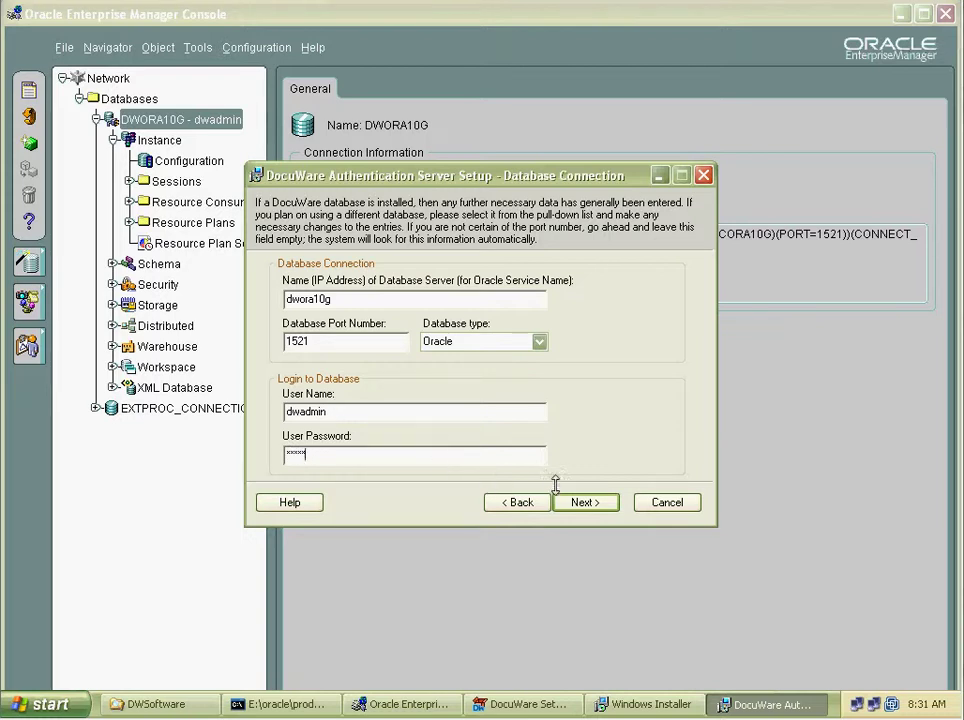
Submit the database settings, accept the default port, and begin the administrator name.
left_click(591, 500)
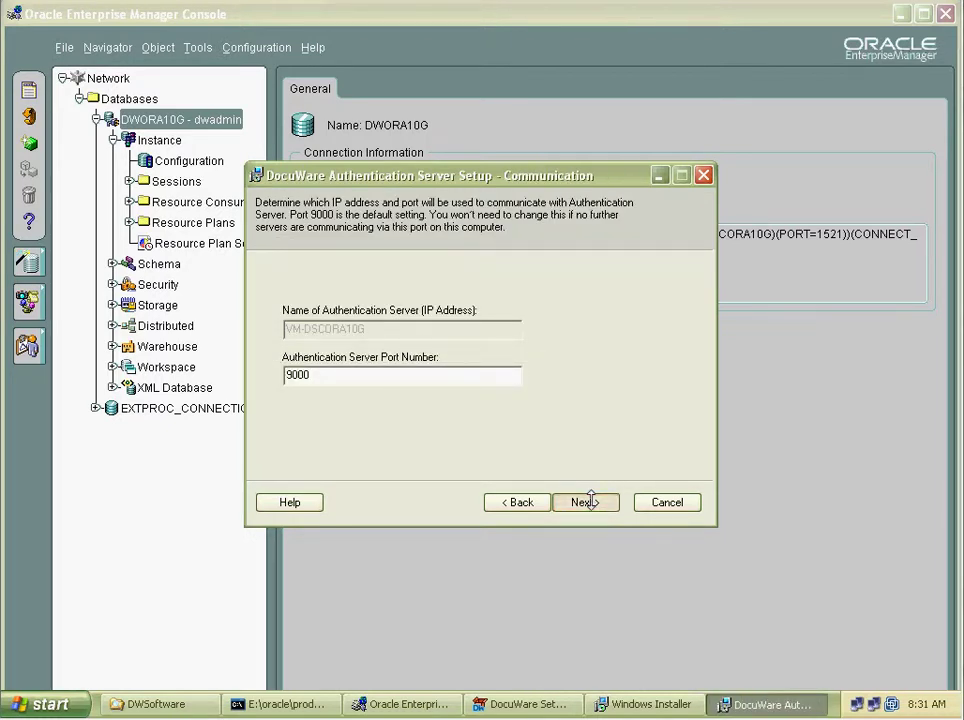
left_click(588, 501)
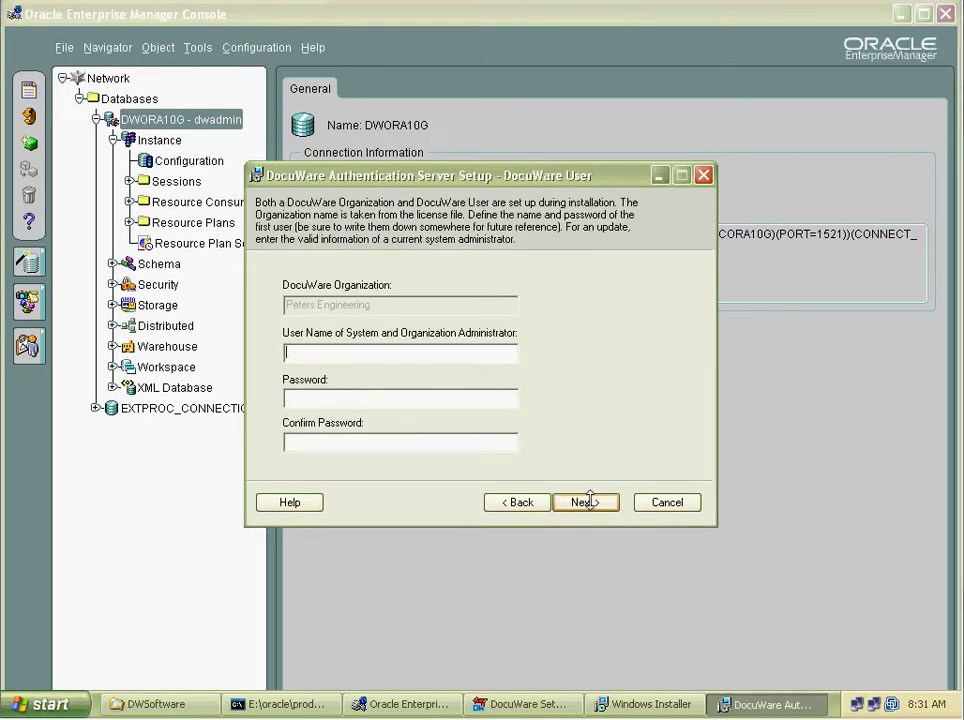
type("admin")
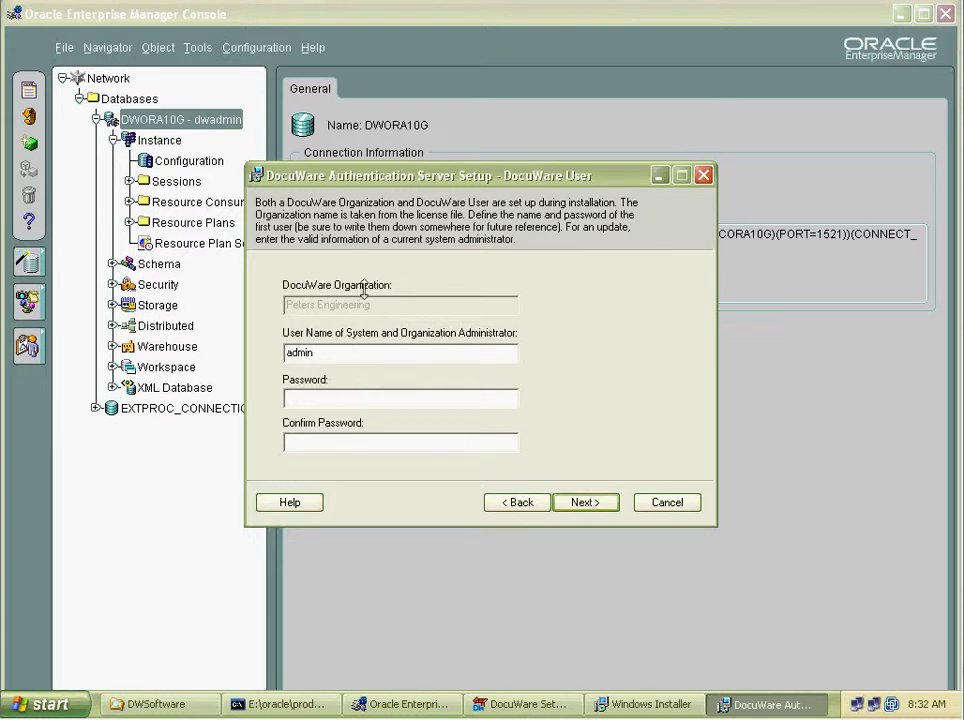
double_click(344, 350)
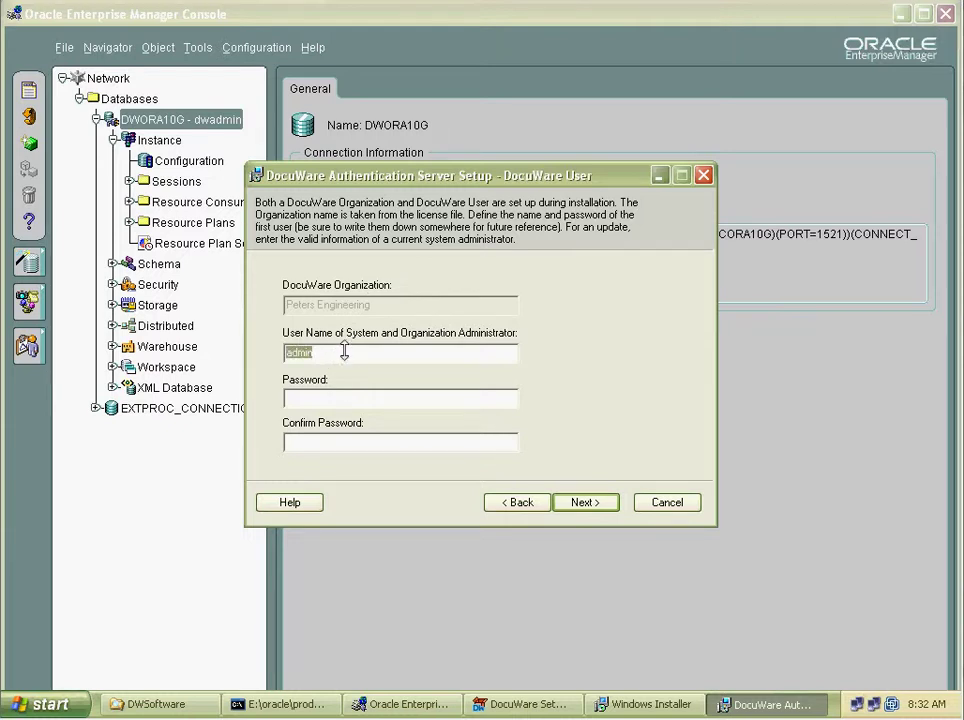
Enter admin as organization administrator, set and confirm its password, and continue.
type("admin")
key("Tab")
type("admin")
key("Tab")
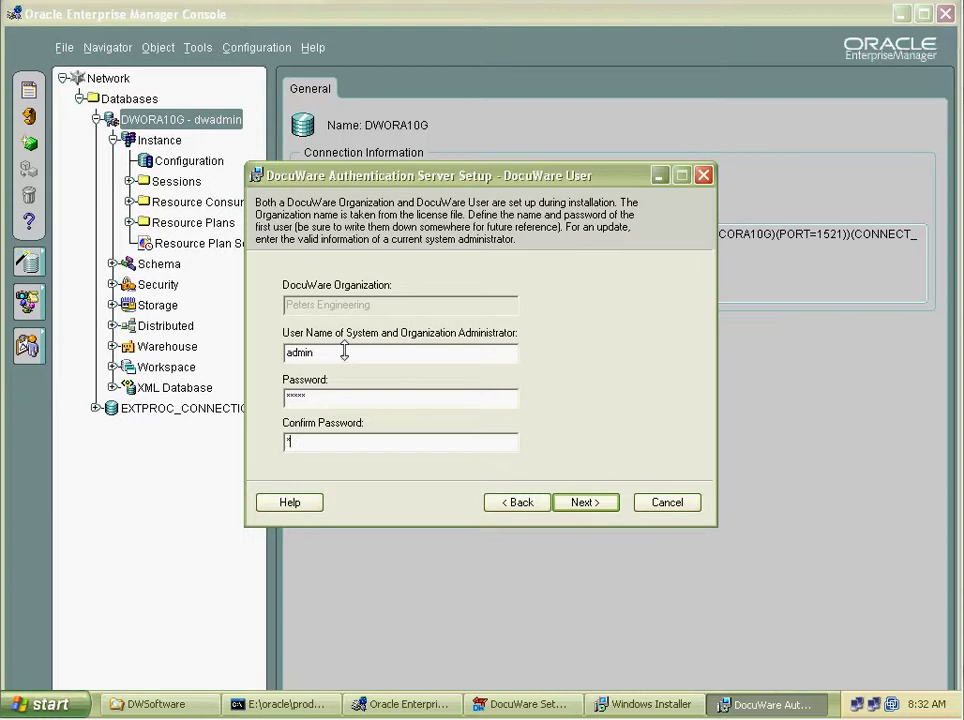
type("admin")
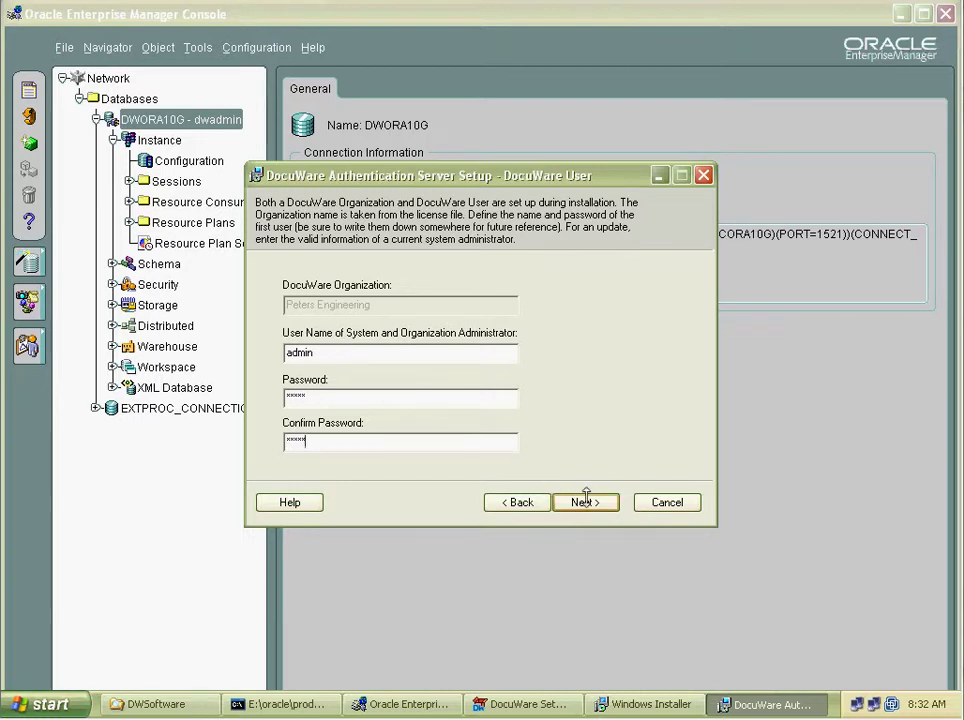
left_click(585, 501)
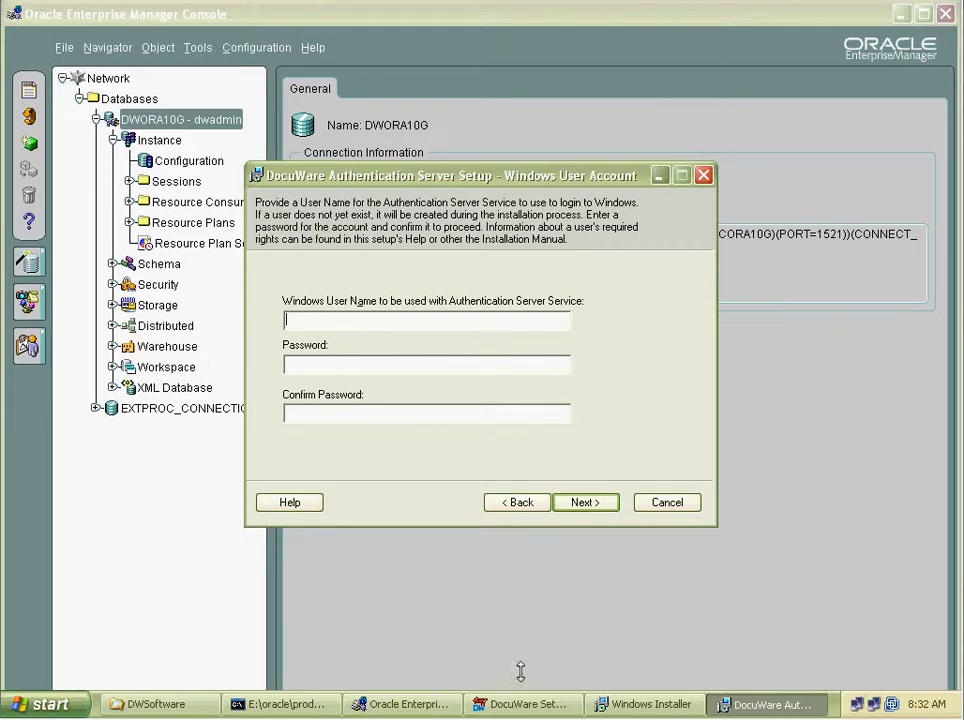
Verify in Computer Management's Local Users and Groups that the Administrator account exists.
left_click(73, 701)
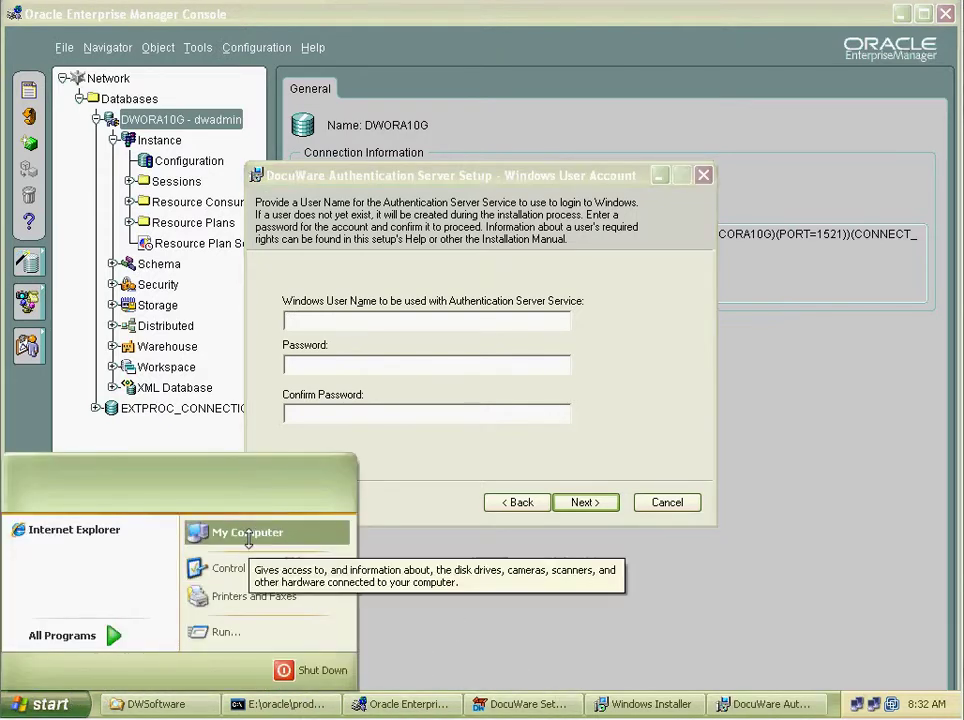
right_click(249, 540)
left_click(298, 596)
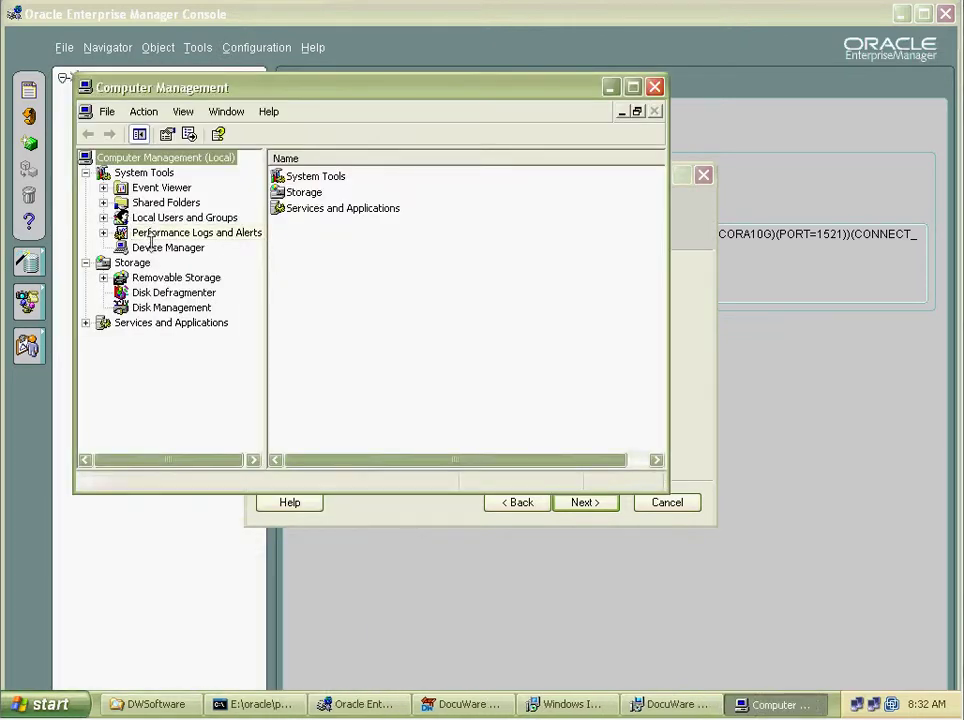
left_click(160, 217)
left_click(103, 217)
left_click(161, 232)
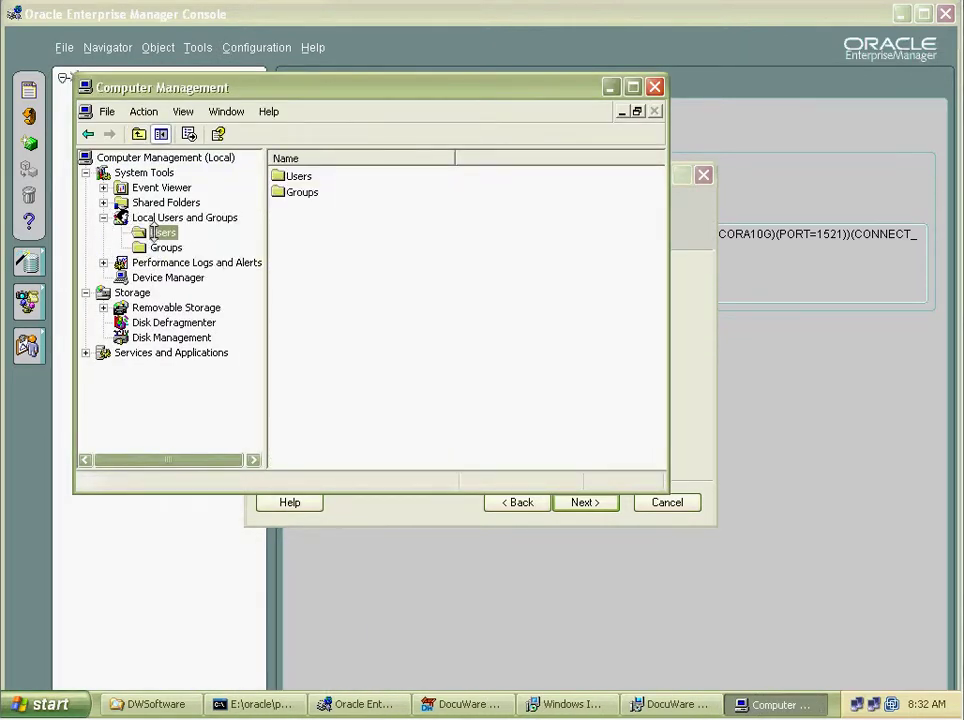
left_click(317, 191)
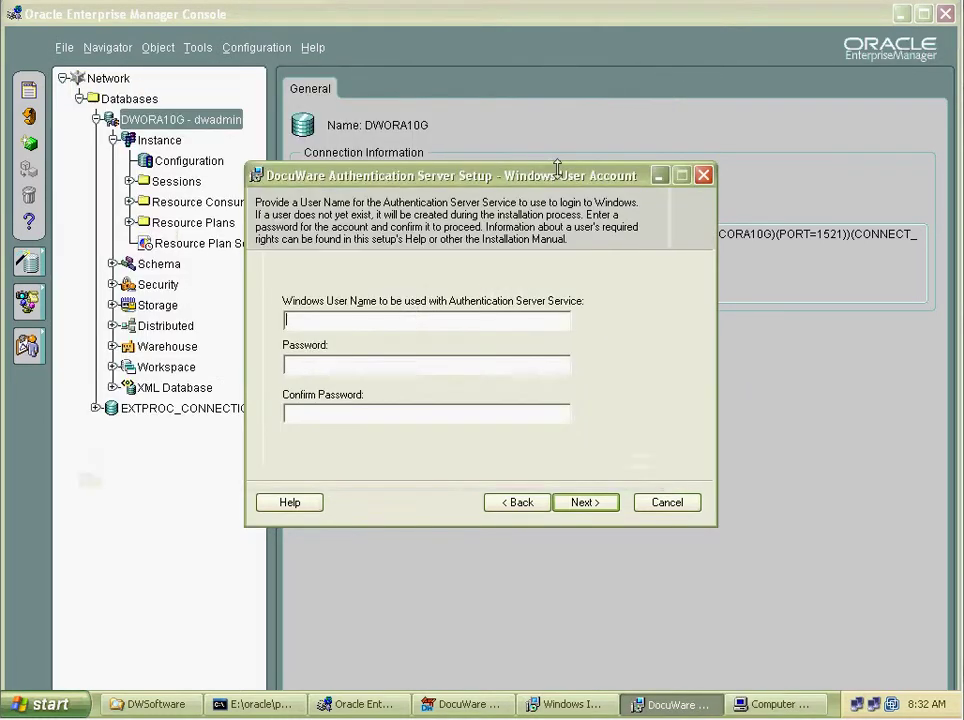
left_click(610, 87)
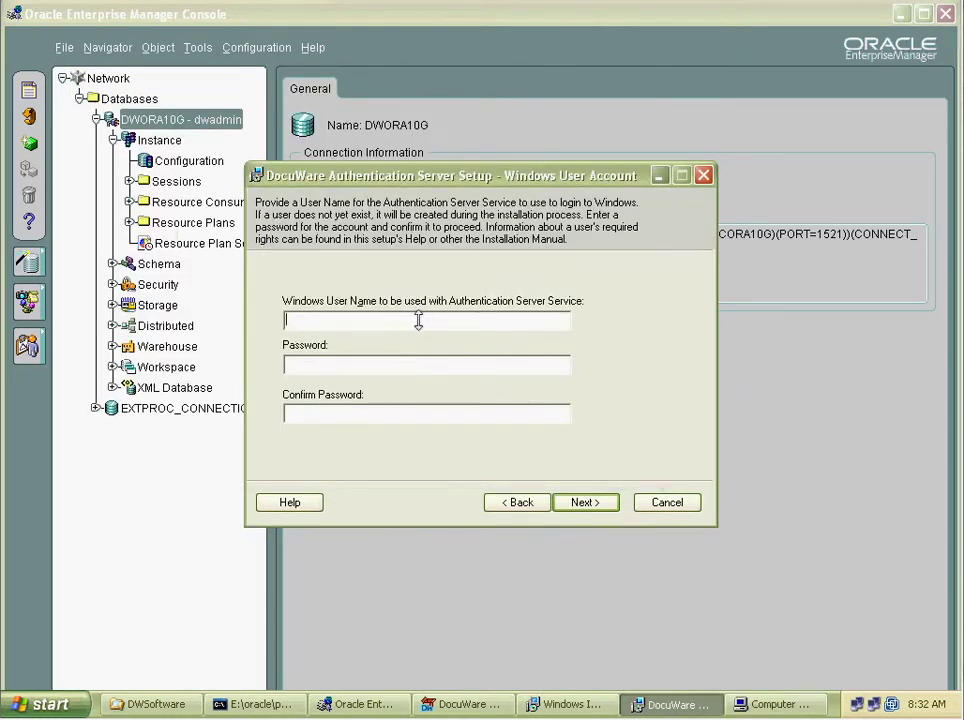
Enter Administrator as the service user name, then type and confirm the account password.
left_click(418, 320)
type("Administrator")
key("Tab")
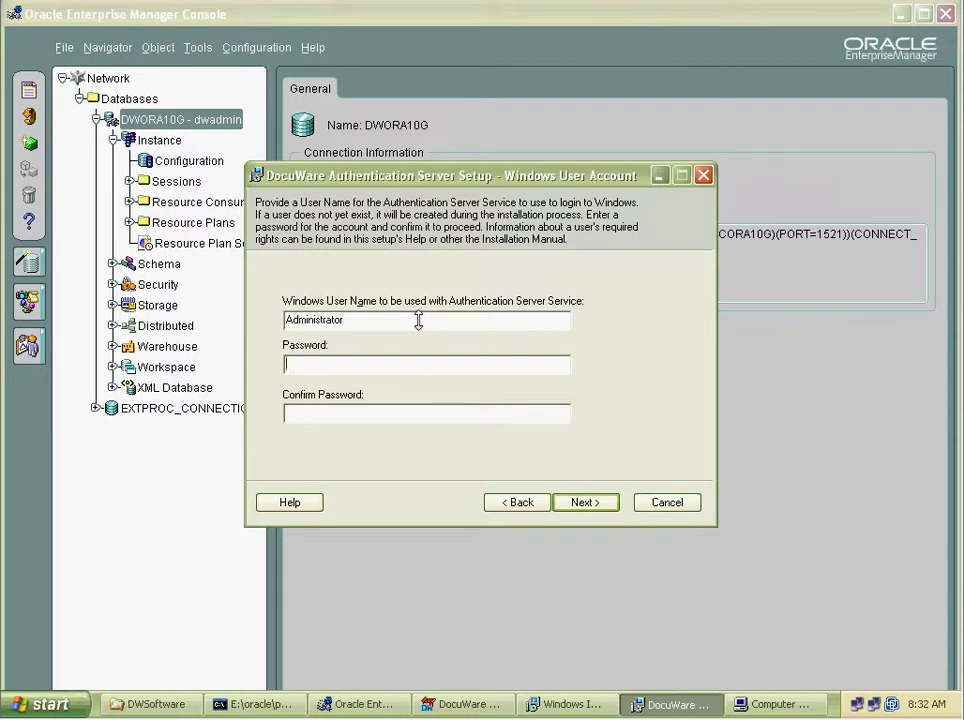
type("*****")
key("Tab")
type("*****")
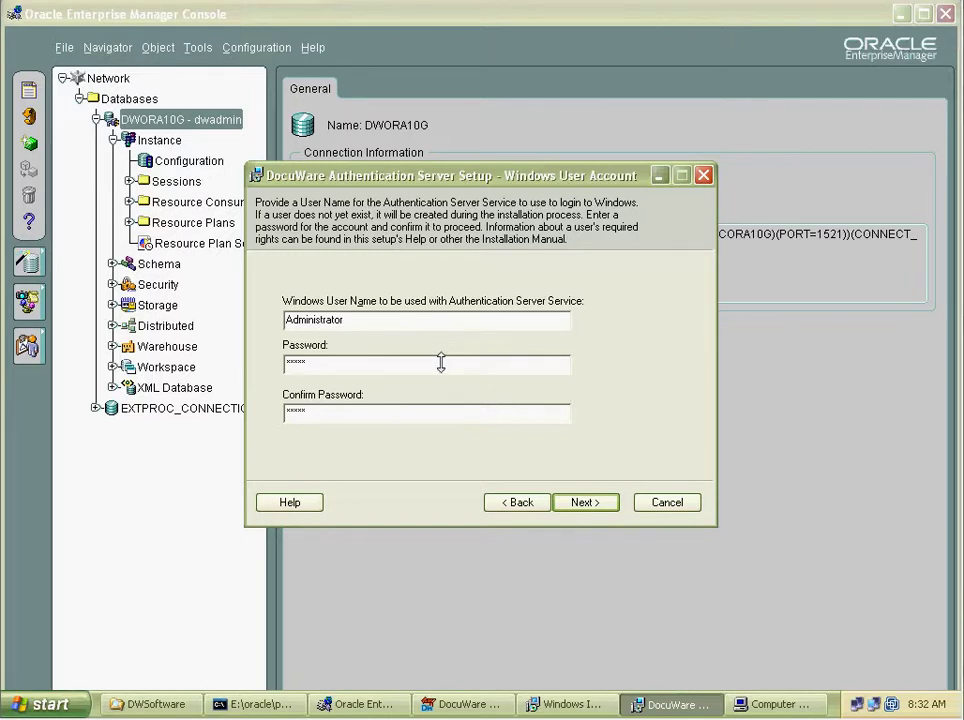
Accept the Administrator account and default program path, then install the Authentication Server.
key("Return")
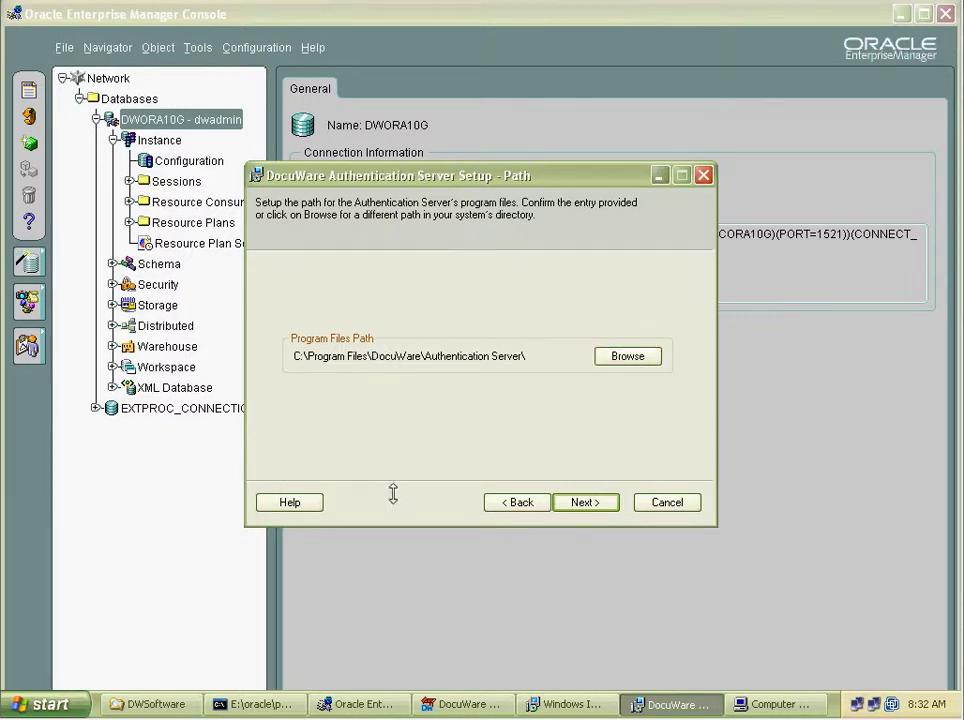
left_click(586, 502)
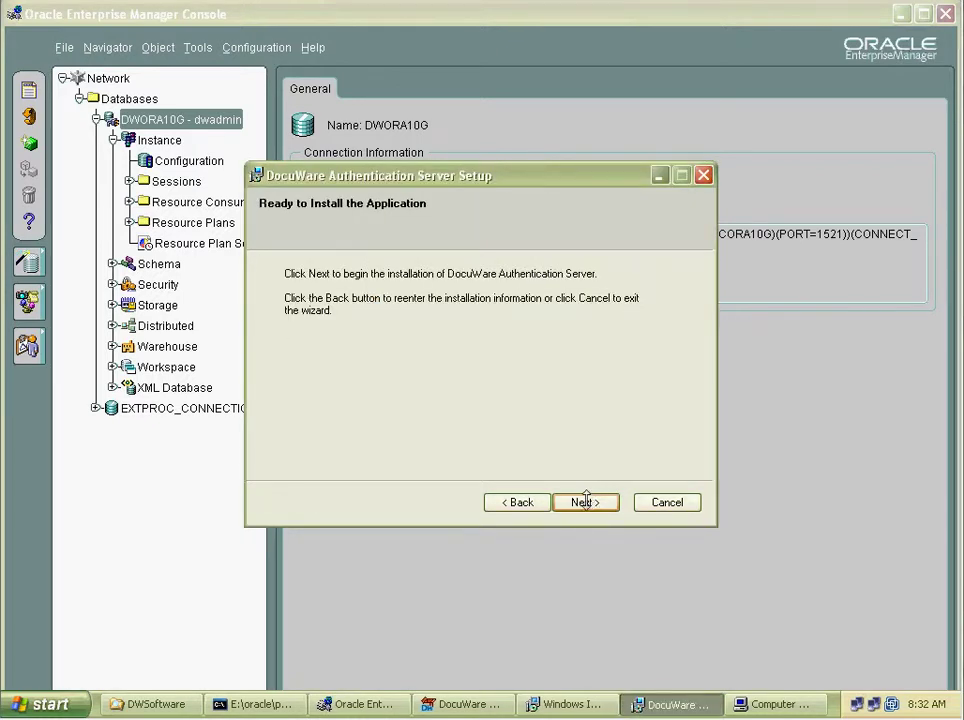
left_click(586, 502)
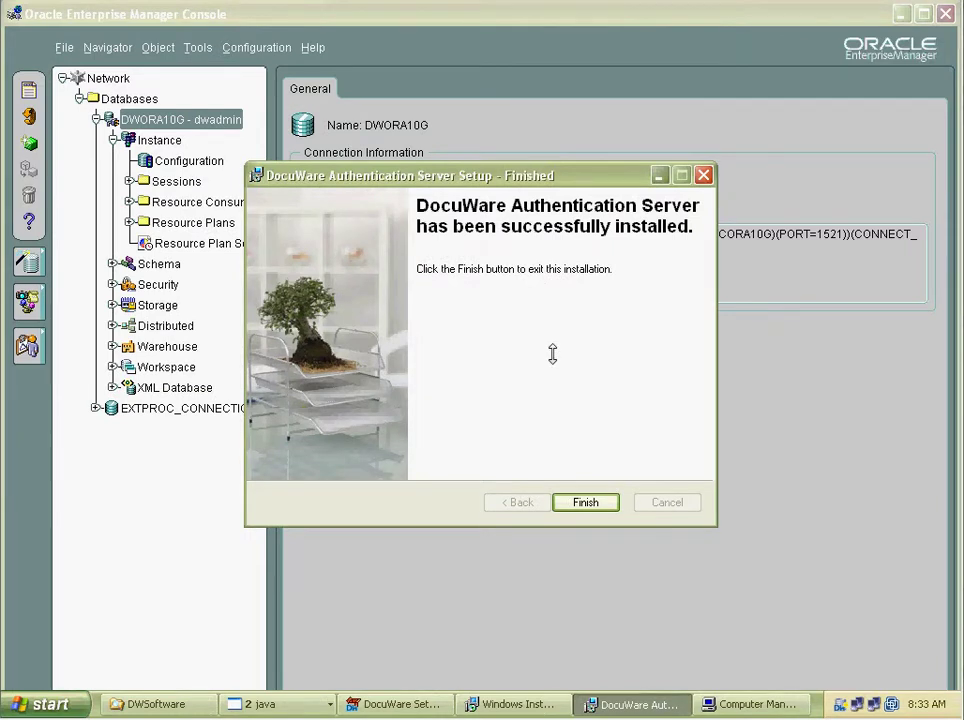
Close the Authentication Server installer, keep United States, and accept the Content Server license.
left_click(600, 506)
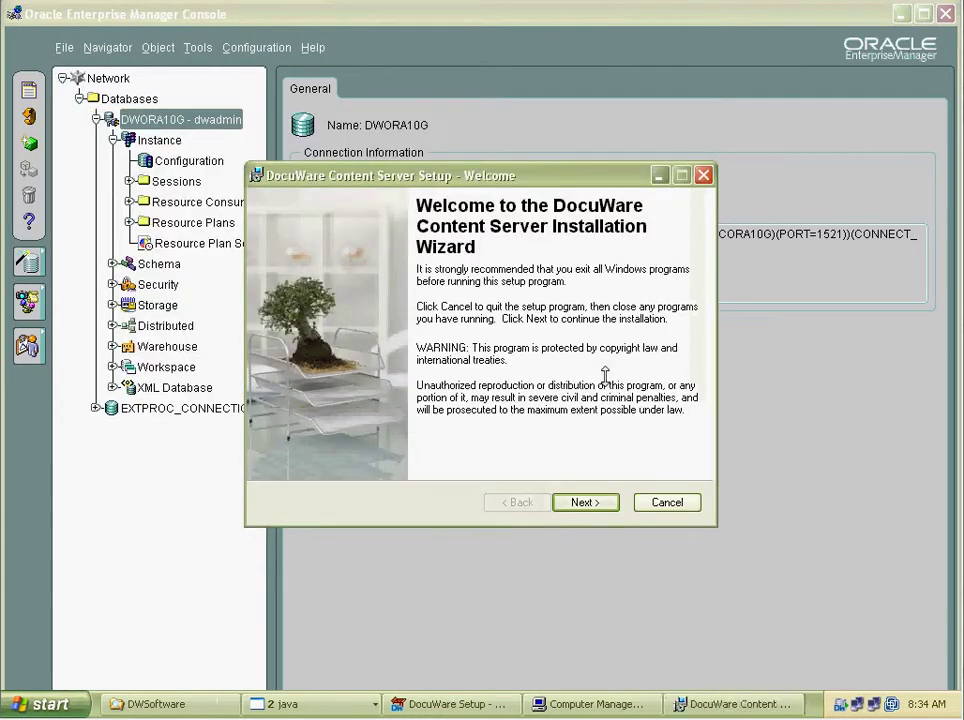
left_click(607, 502)
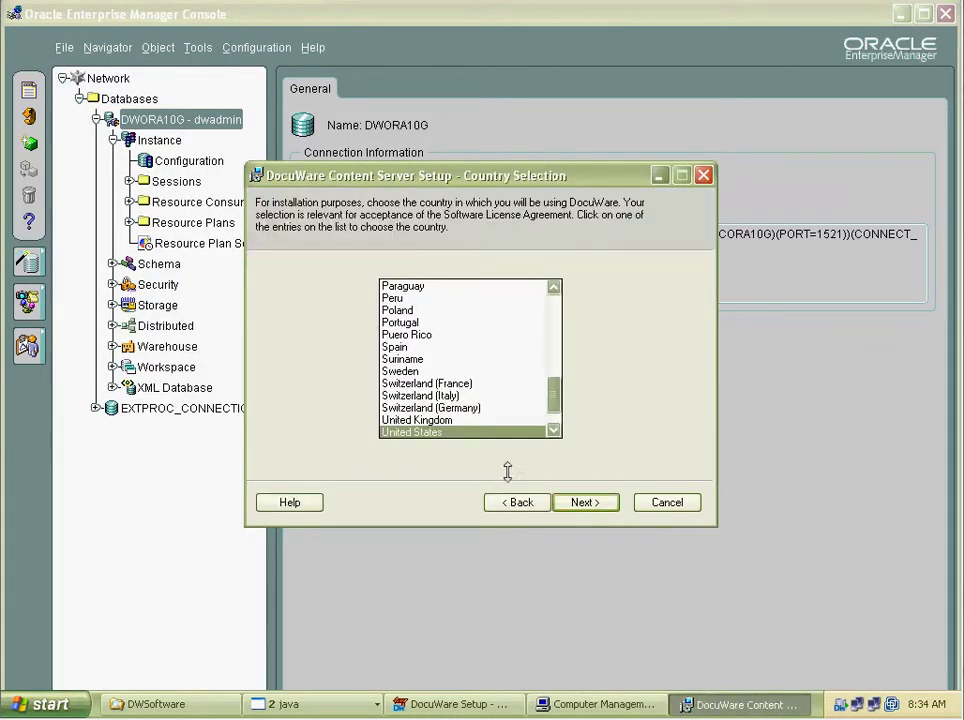
left_click(589, 501)
left_click(338, 451)
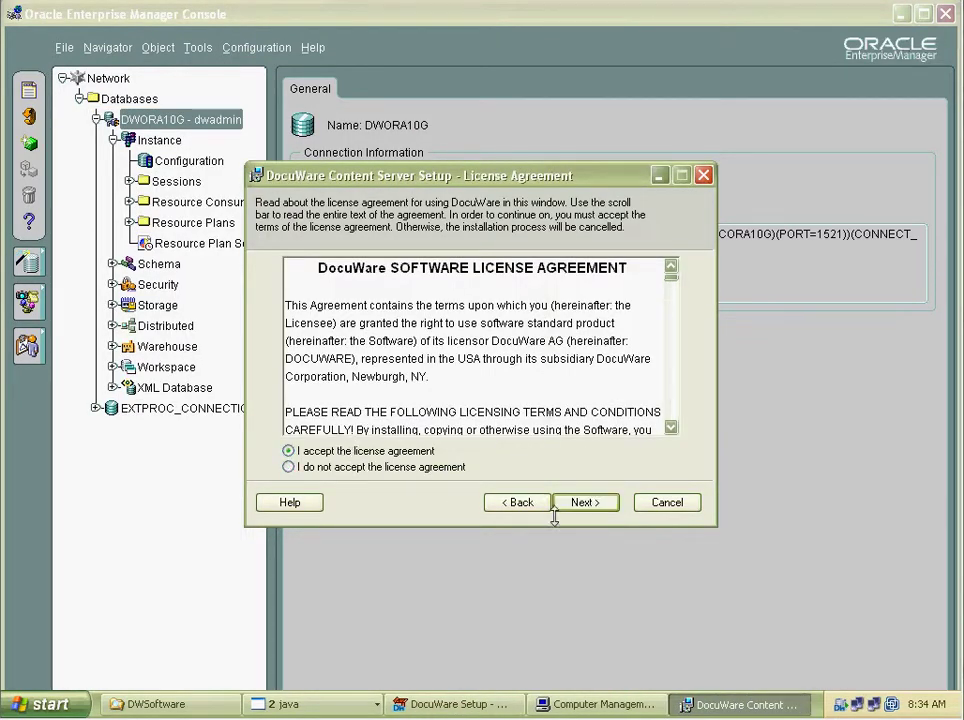
left_click(578, 502)
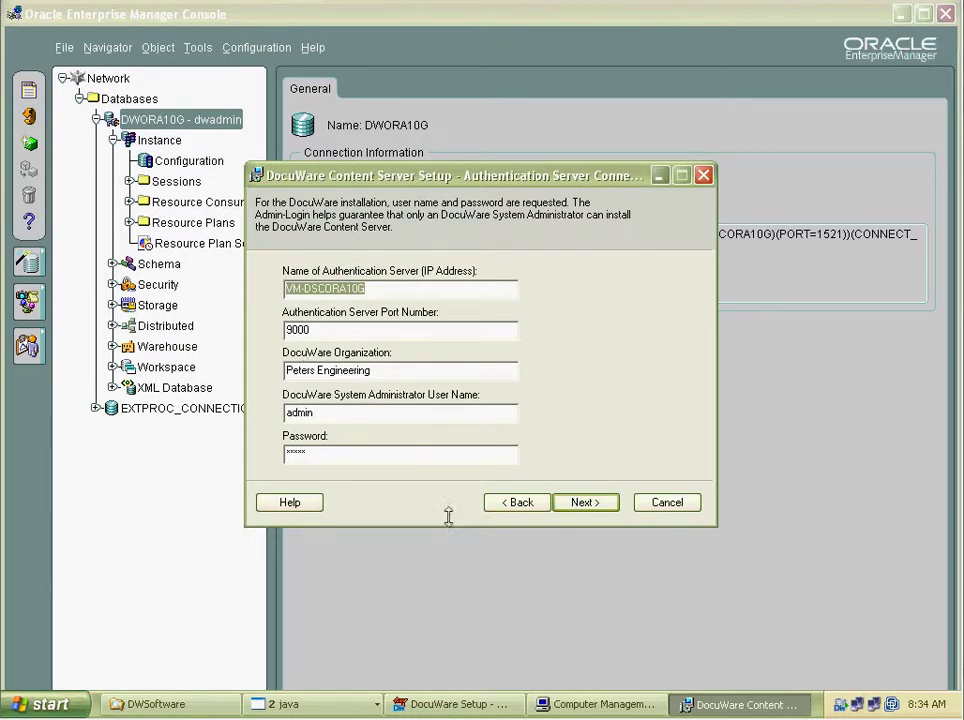
Keep the VM-DSCORA10G connection, port 9001, Administrator account and default program and temporary paths.
left_click(583, 502)
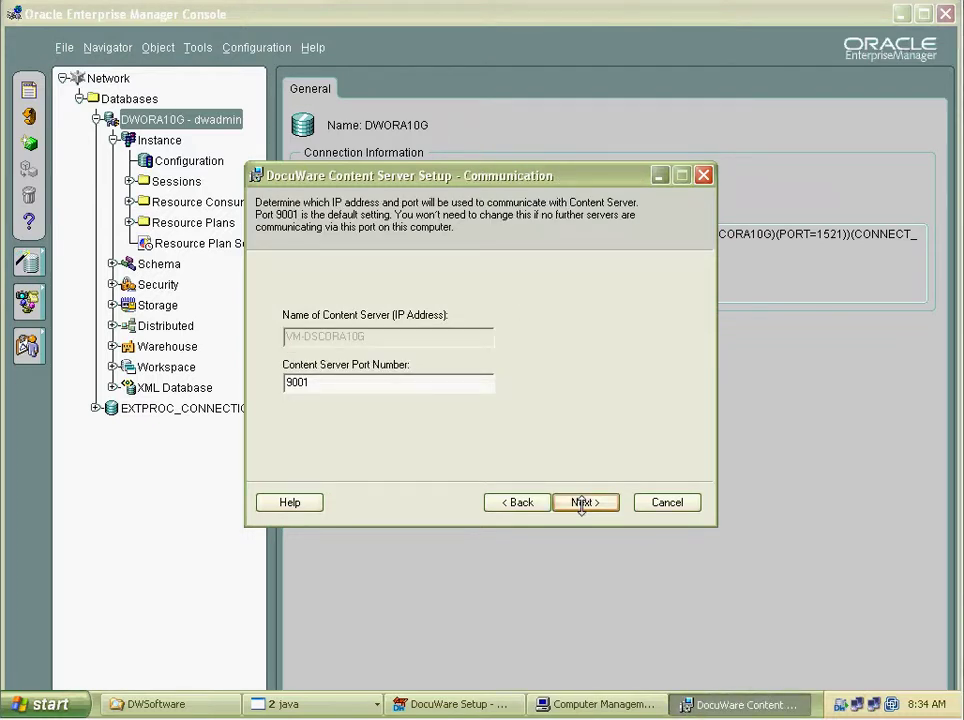
left_click(587, 502)
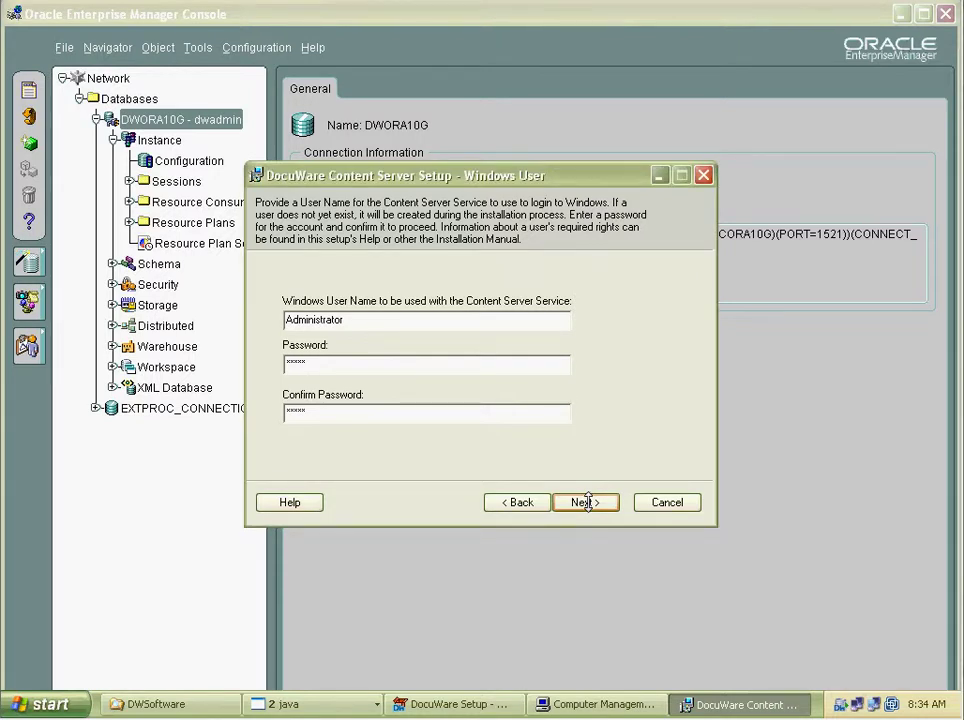
left_click(586, 502)
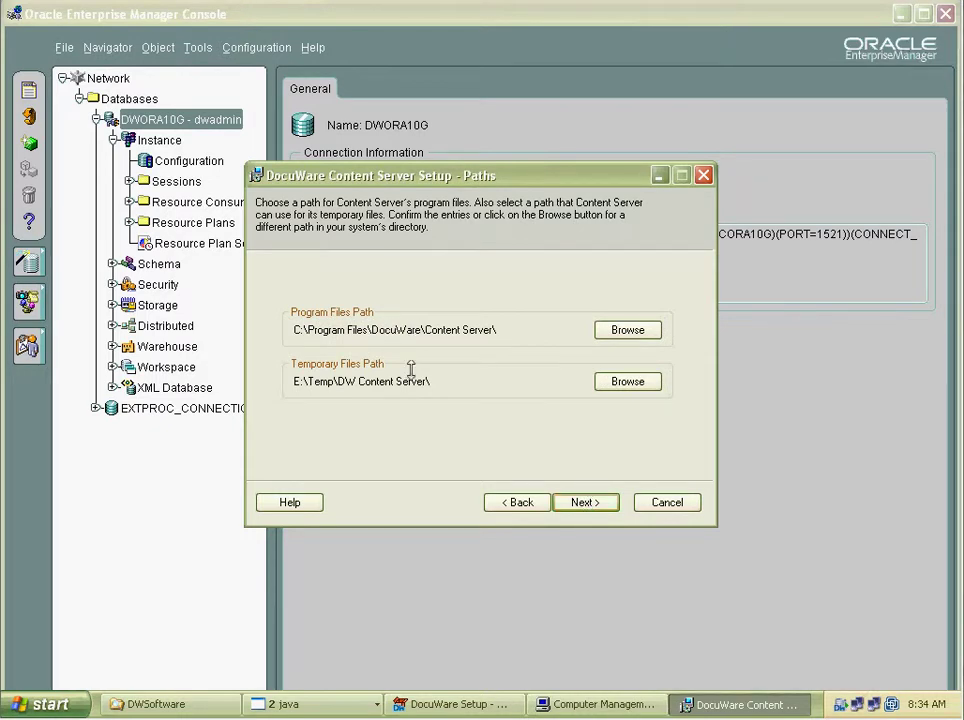
left_click(588, 502)
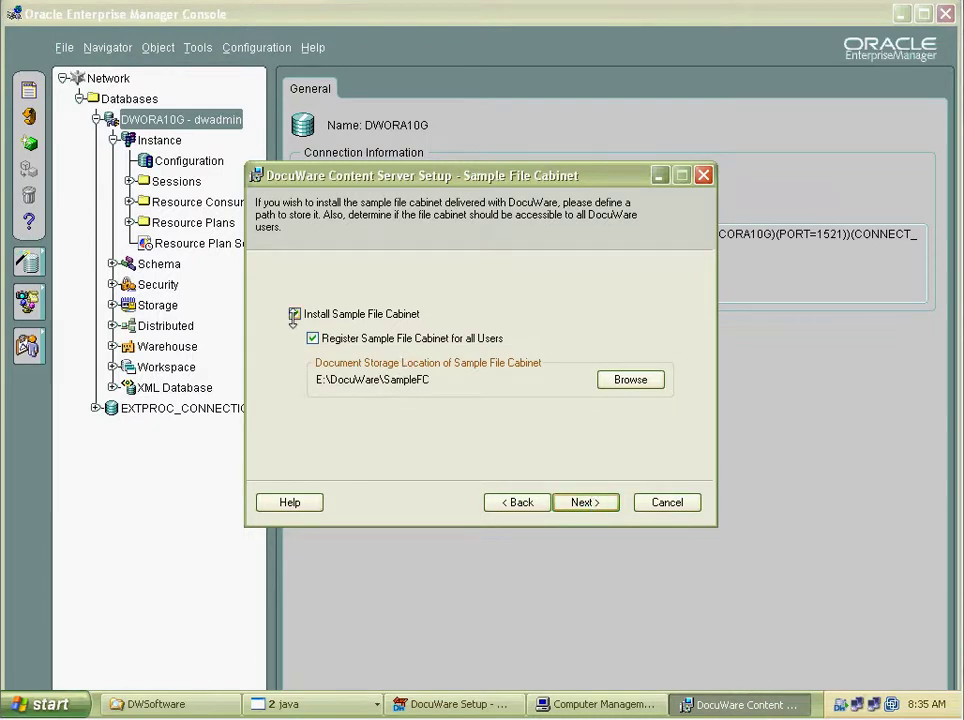
Keep the sample file cabinet at E:\DocuWare\SampleFC and install the Content Server.
left_click(596, 500)
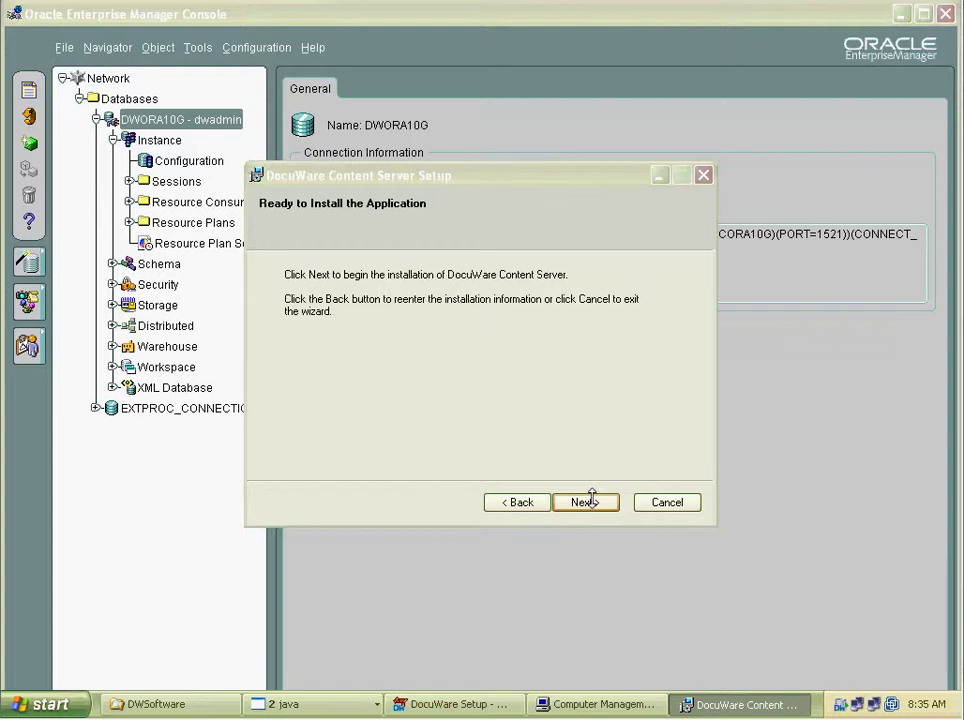
left_click(588, 502)
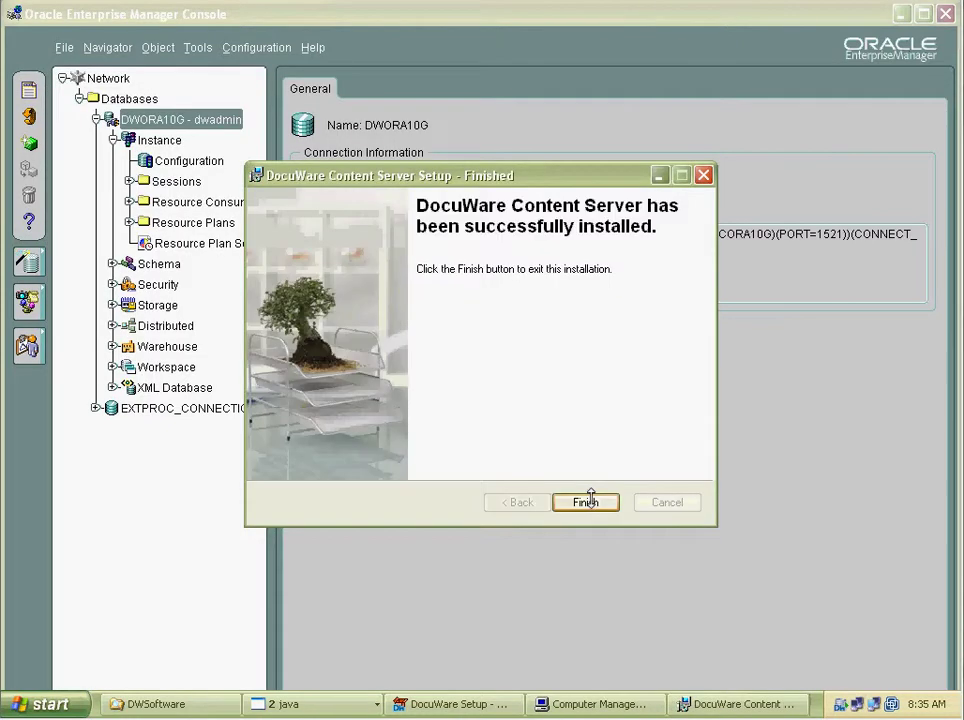
Close the completed Content Server installer with Finish.
left_click(586, 502)
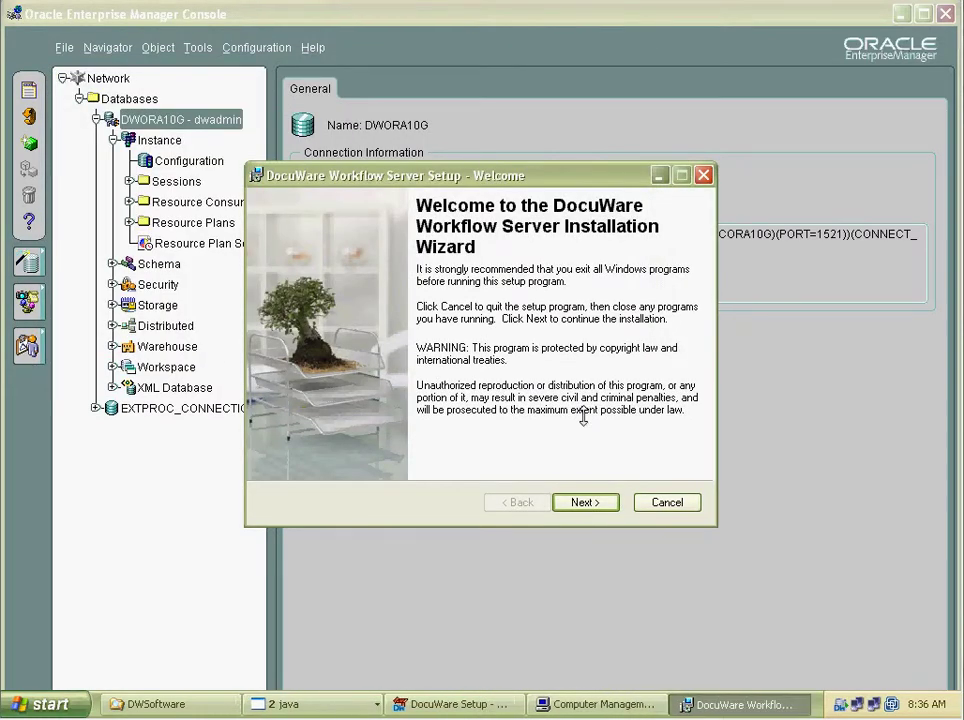
Keep United States as the country and accept the Workflow Server license agreement.
left_click(601, 502)
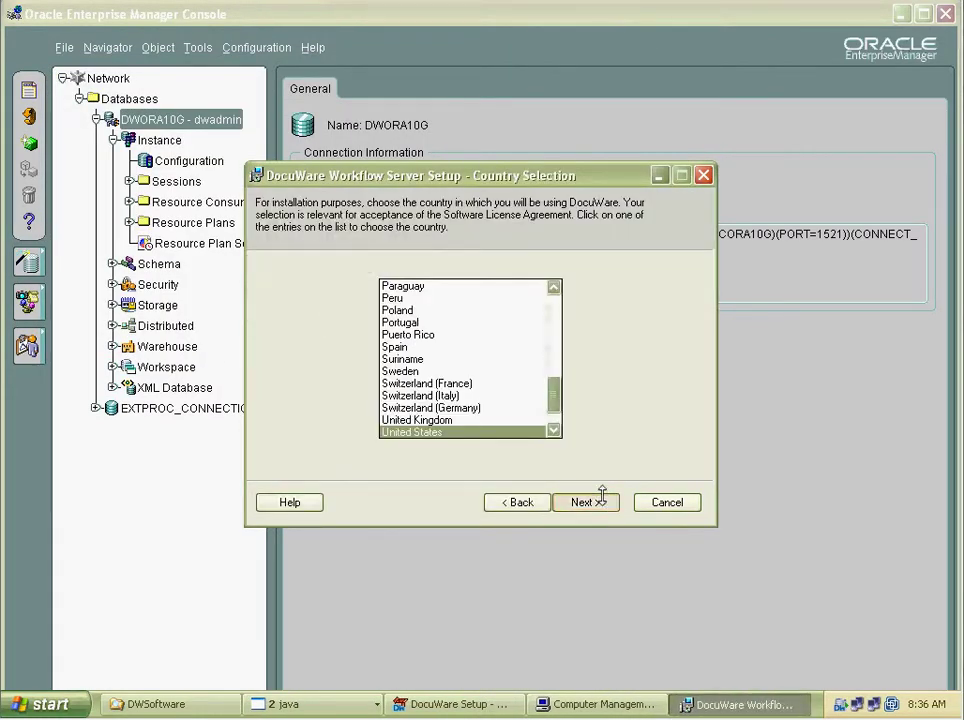
left_click(600, 500)
left_click(334, 451)
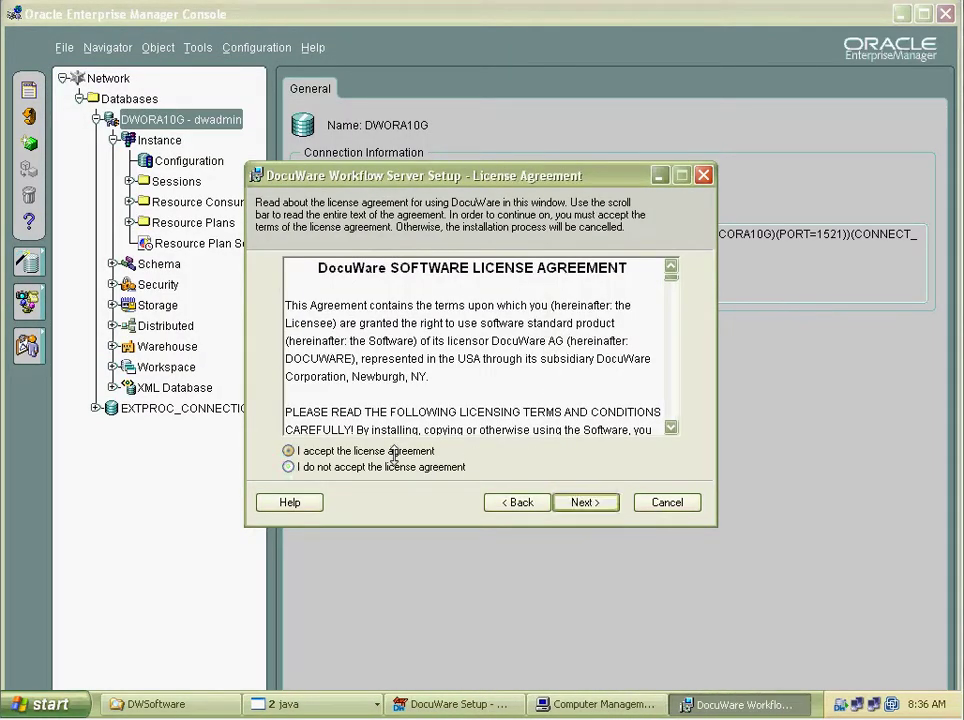
left_click(589, 502)
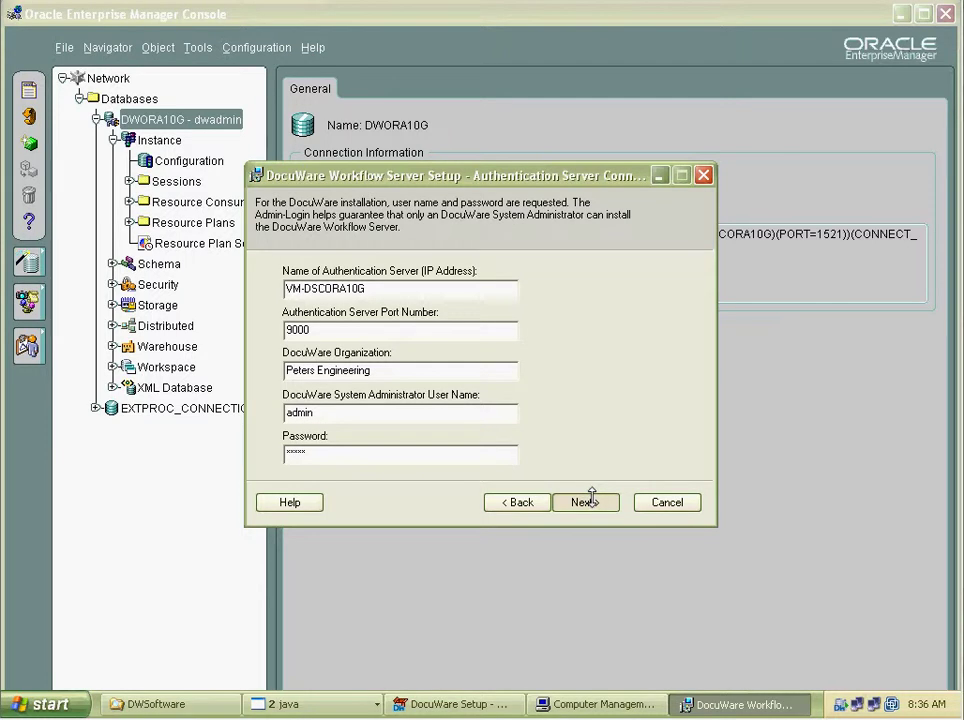
Keep the connection, port 9002, Administrator account and default paths, then install the Workflow Server.
left_click(588, 502)
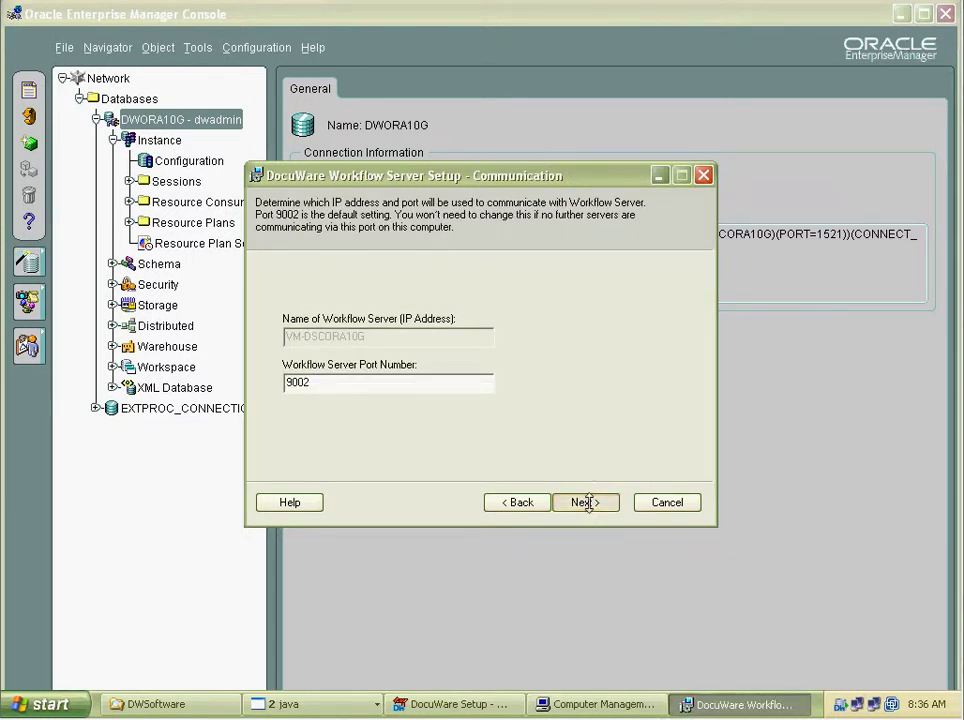
left_click(588, 502)
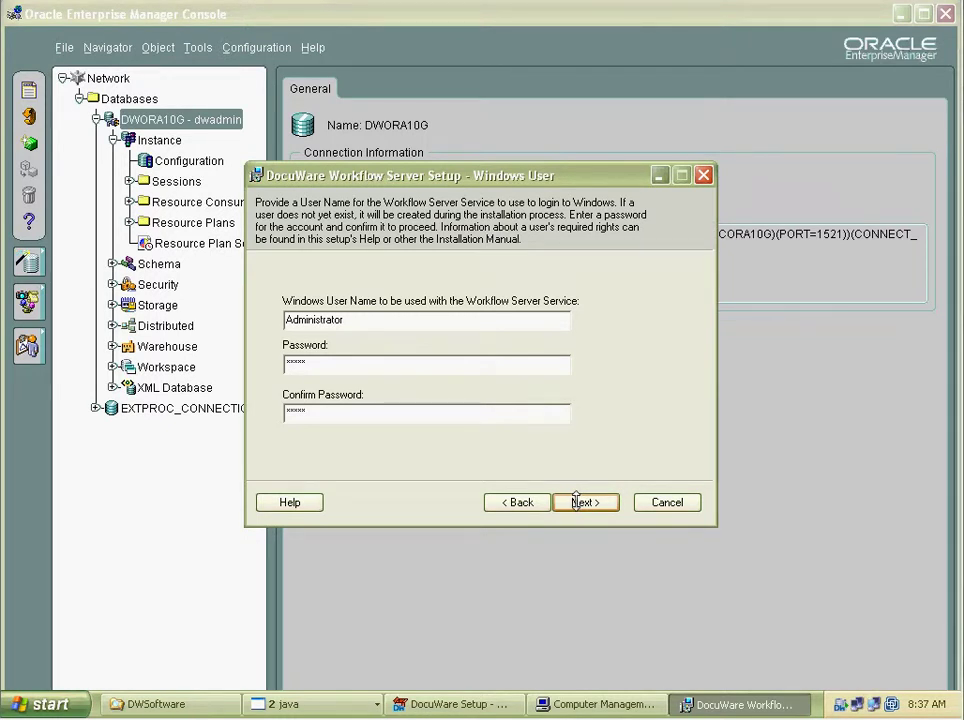
left_click(576, 502)
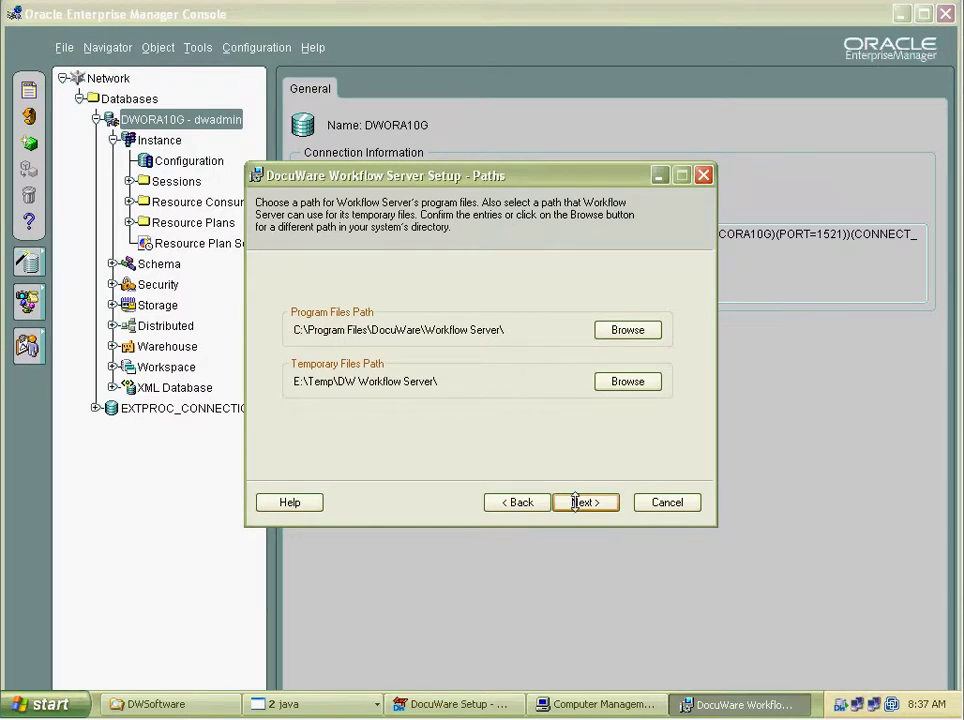
left_click(582, 502)
left_click(589, 505)
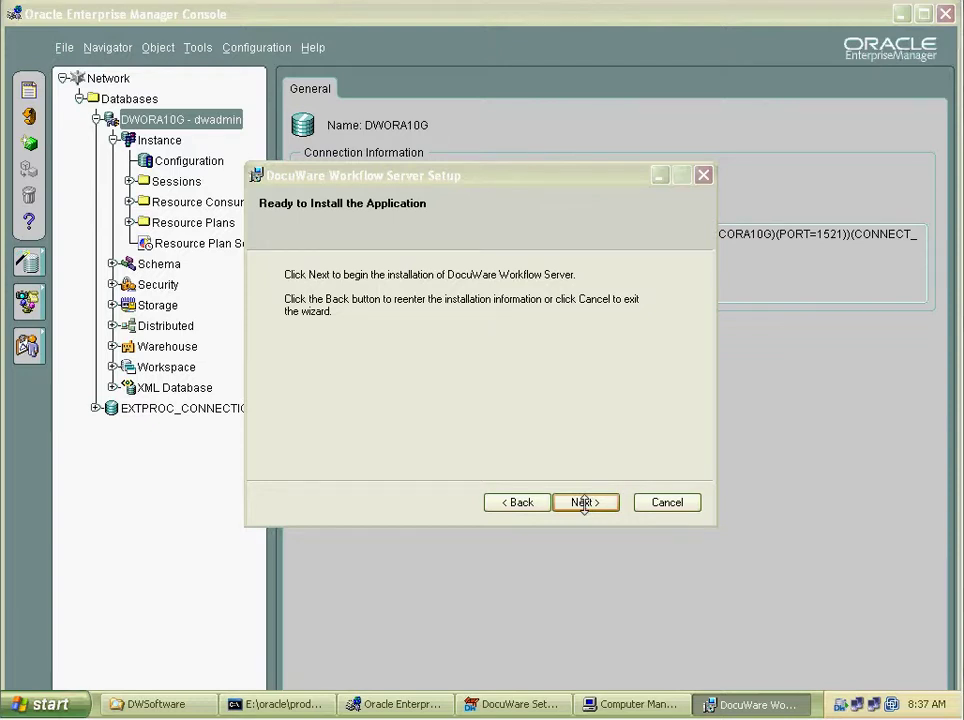
left_click(585, 502)
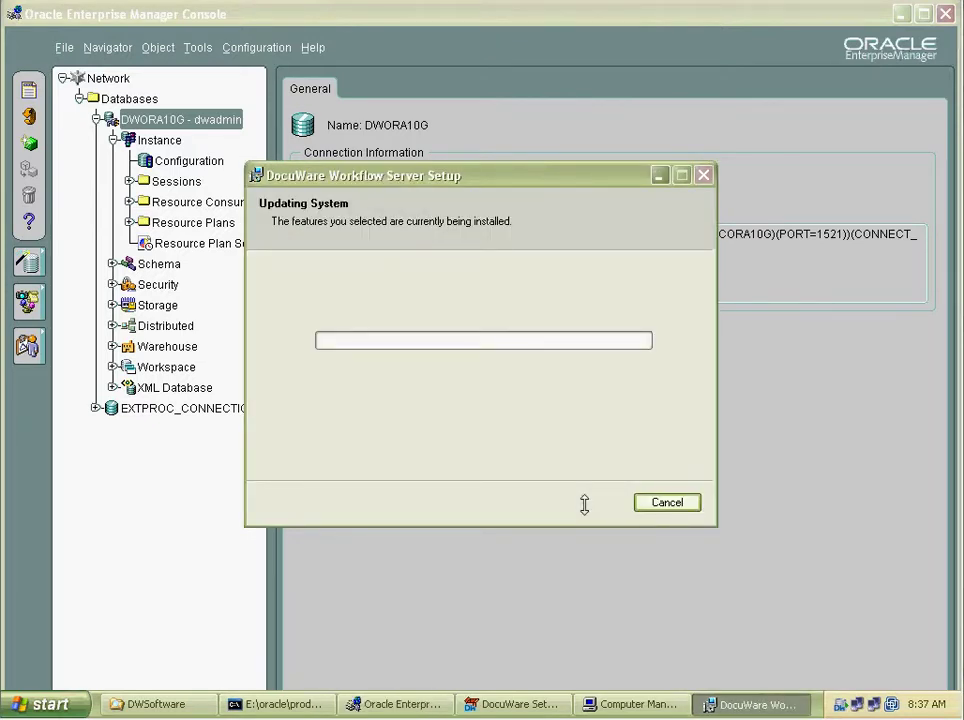
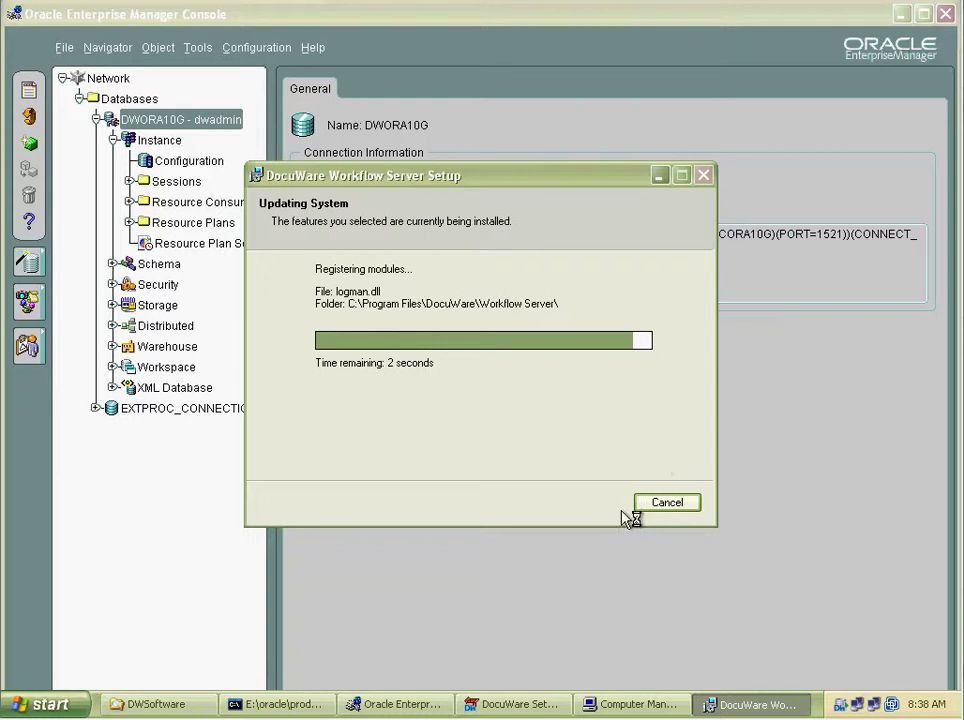
Close Computer Management and Task Manager, then finish the completed Workflow Server installer.
left_click(640, 705)
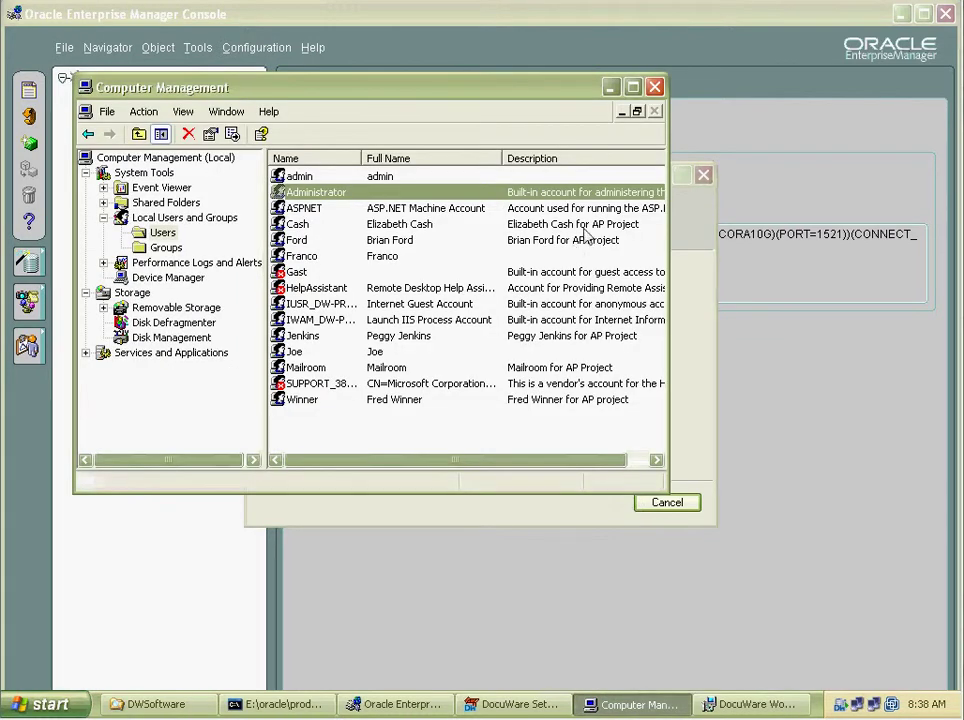
left_click(655, 87)
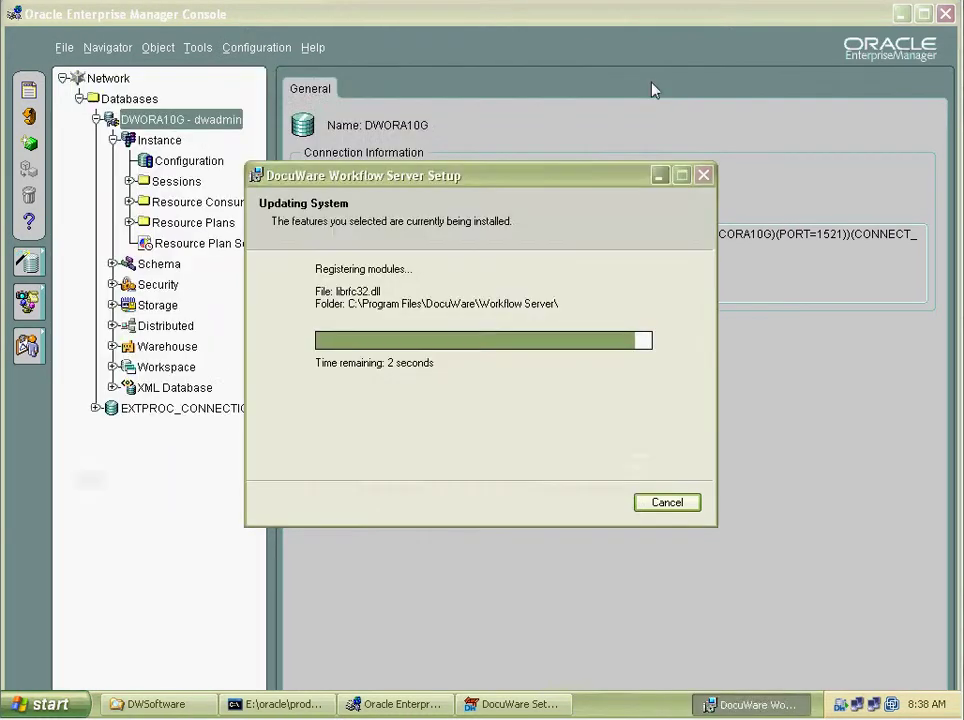
right_click(812, 704)
left_click(771, 648)
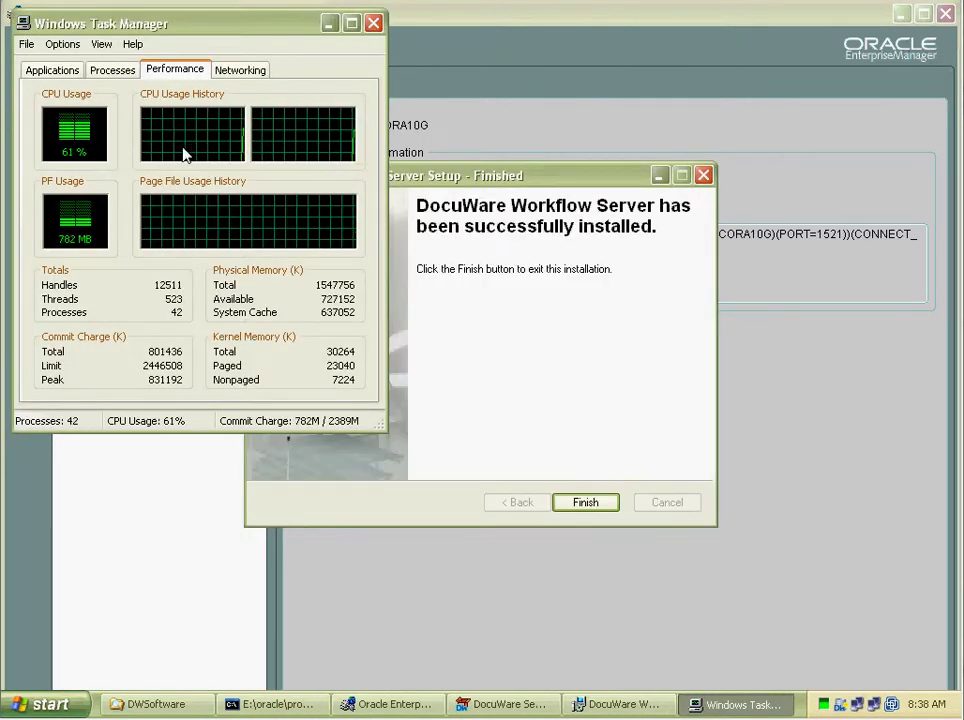
left_click(373, 22)
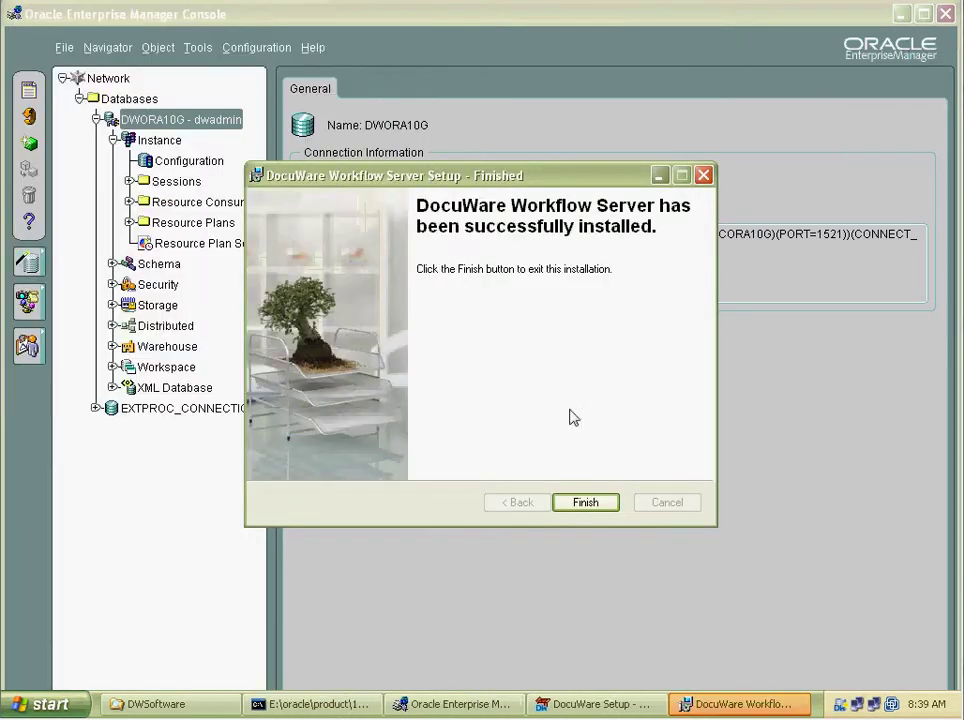
left_click(589, 504)
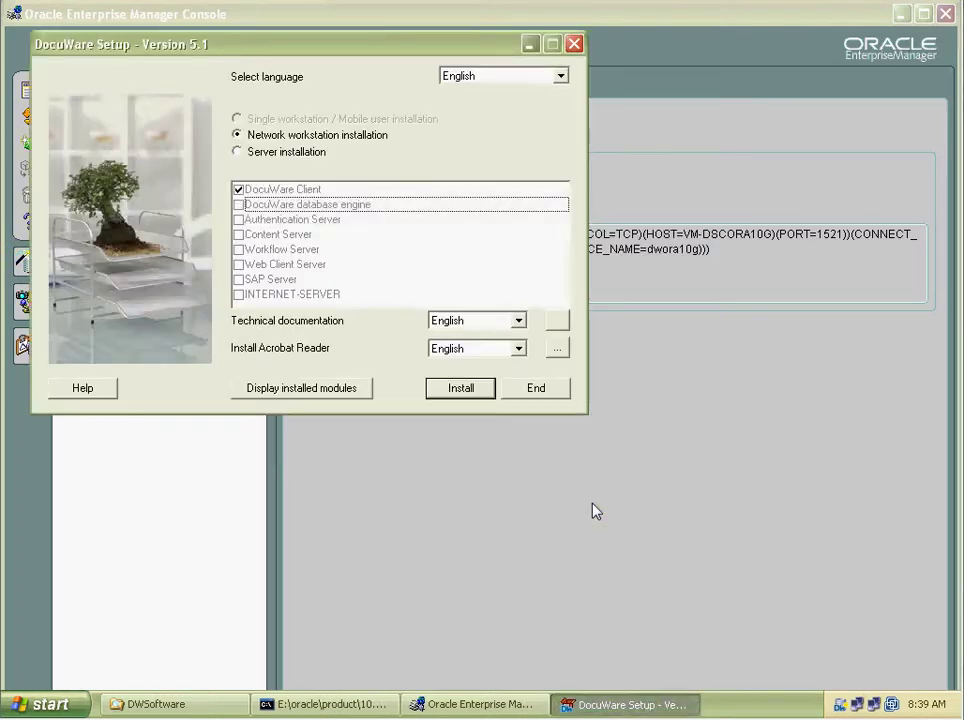
Choose Network workstation installation with DocuWare Client and start the install.
left_click(272, 153)
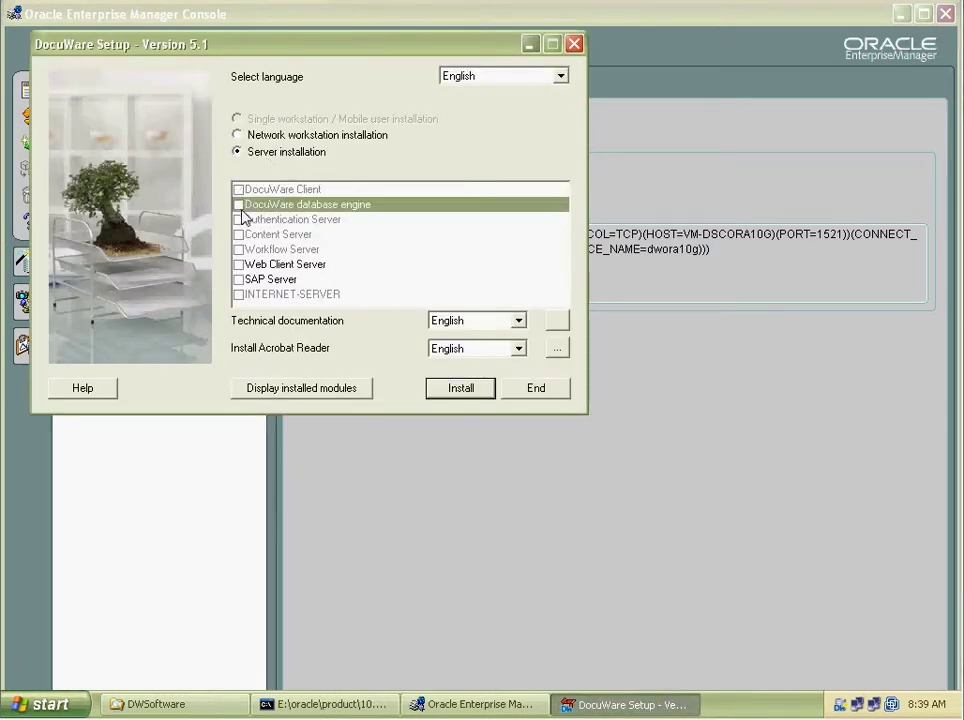
left_click(239, 135)
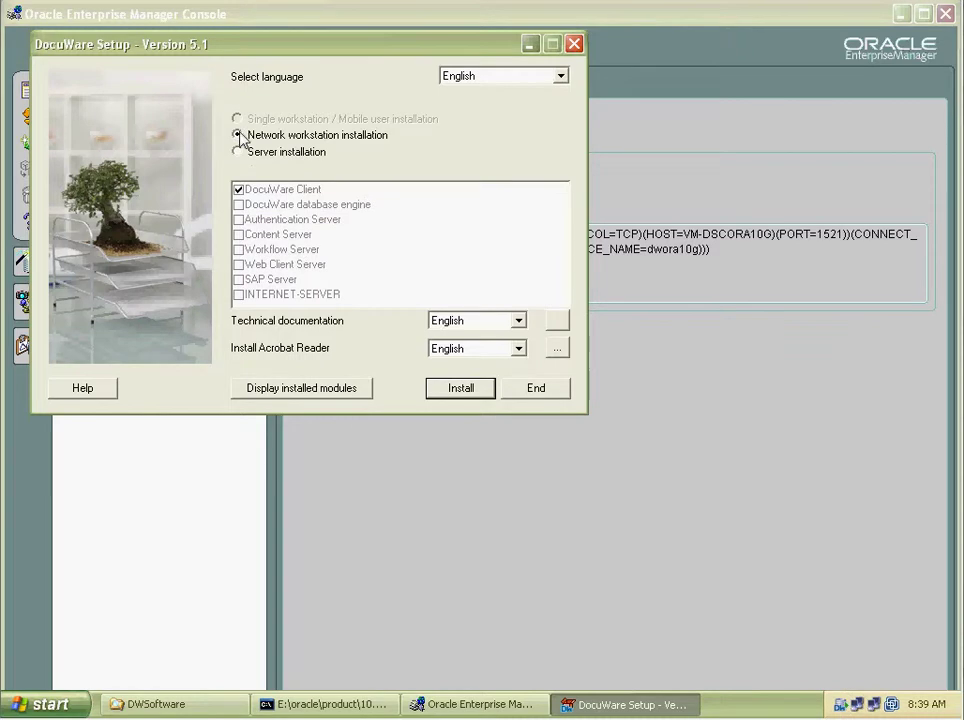
left_click(462, 390)
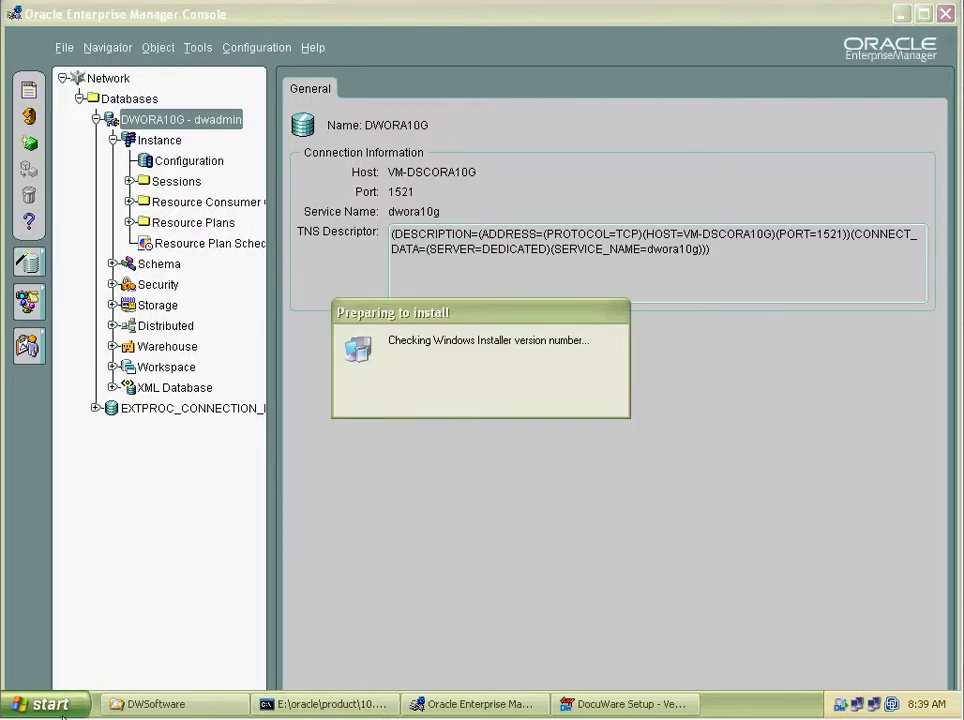
Open a command prompt via Run (cmd) and run hostname, showing VM-DSCORA10G.
left_click(45, 704)
left_click(243, 641)
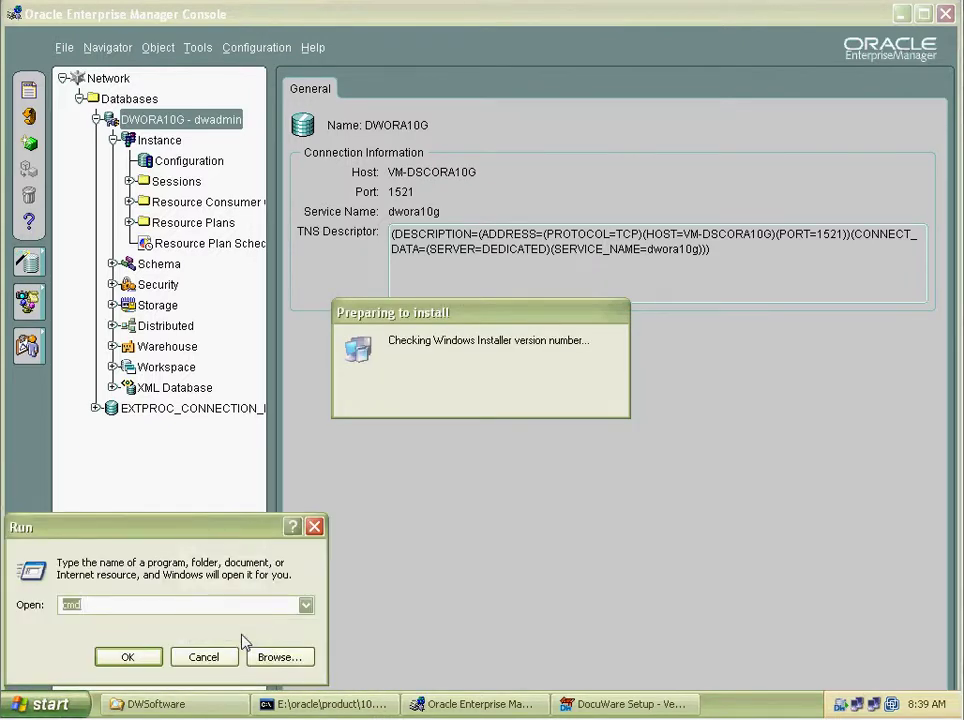
type("cmd")
key("Return")
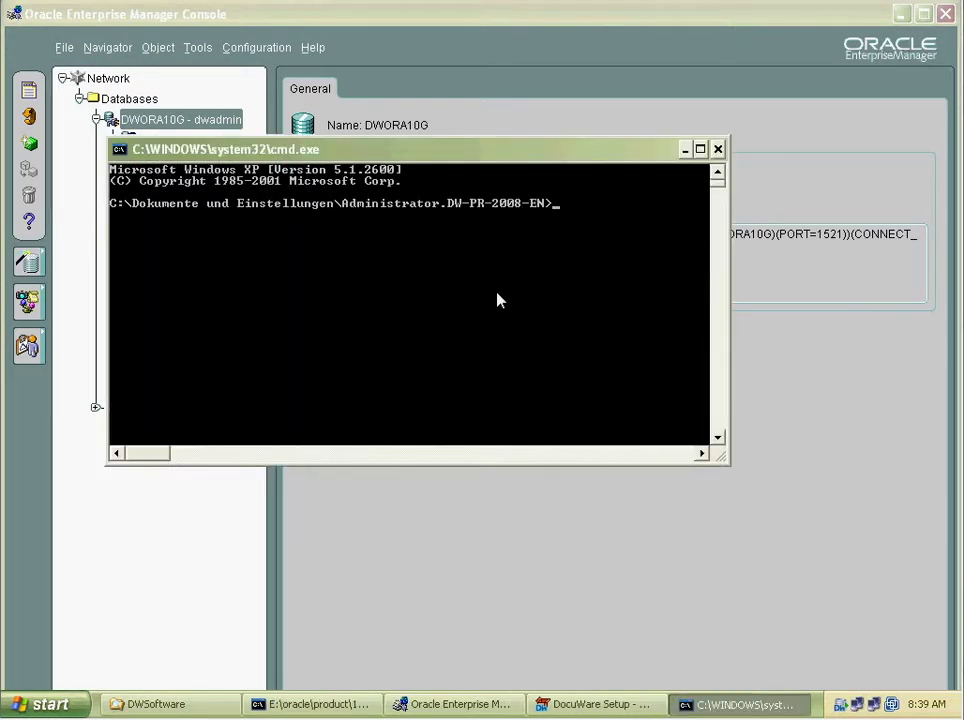
type("host")
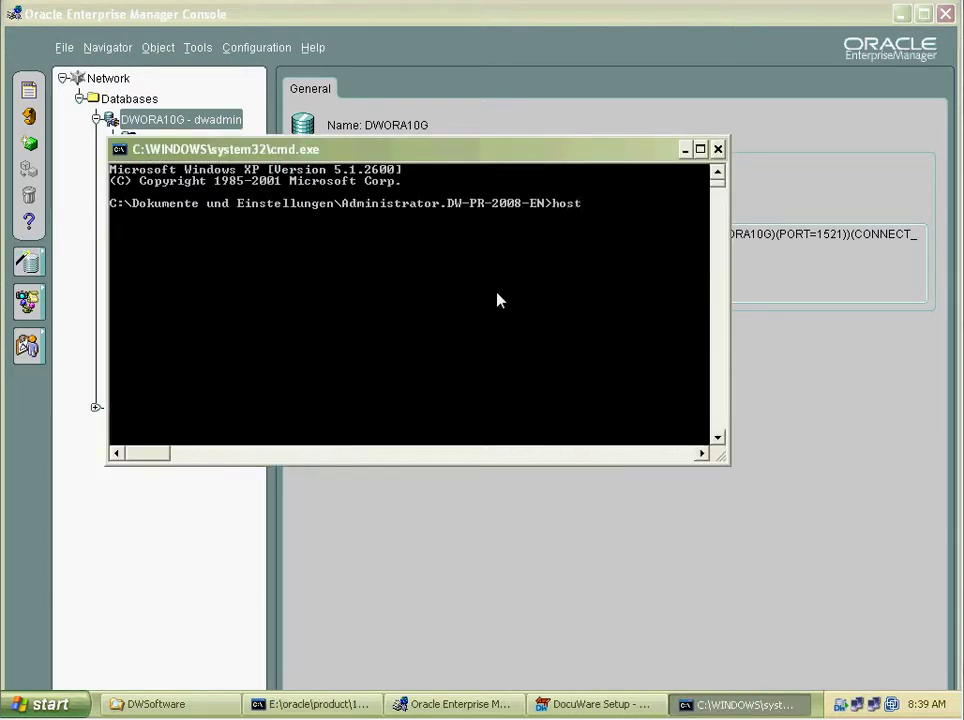
type("name")
key("Return")
Rearrange the windows and minimize the command prompt to reveal the client setup wizard.
left_click_drag(227, 161, 224, 194)
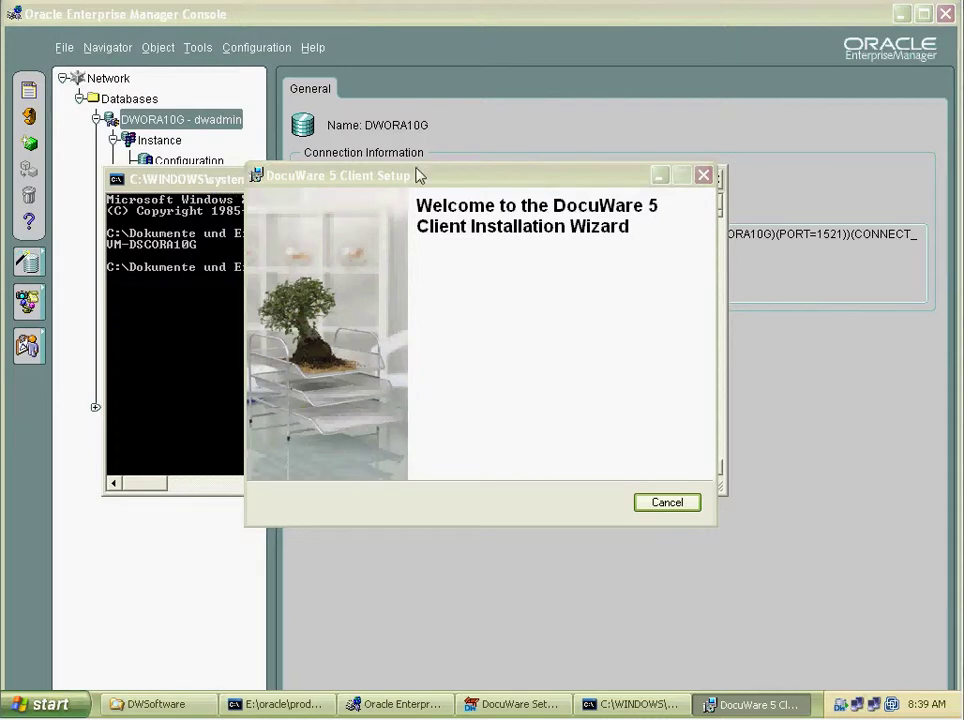
left_click_drag(415, 176, 459, 258)
left_click(290, 185)
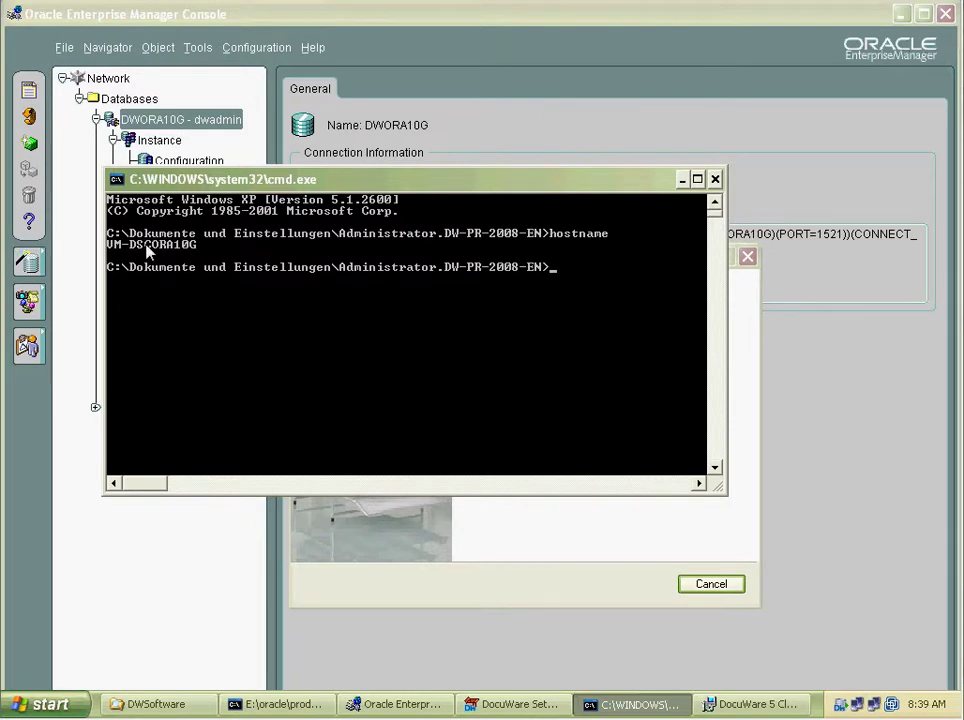
left_click(682, 180)
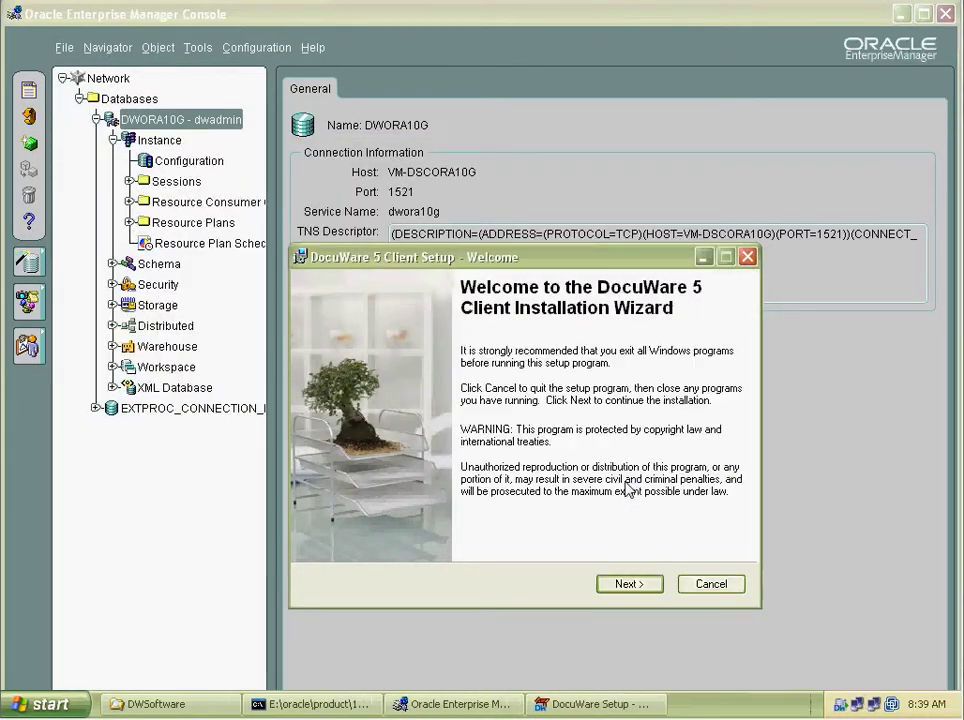
Pass the welcome, country, license, release notes and authentication server pages, accepting the license.
left_click(630, 584)
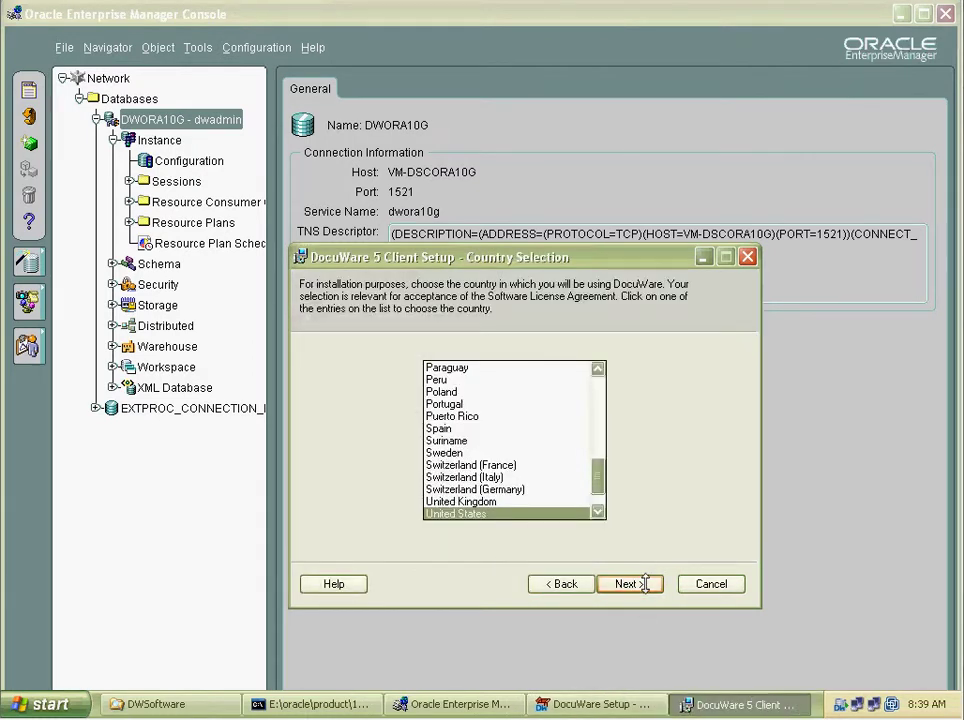
left_click(645, 584)
left_click(395, 532)
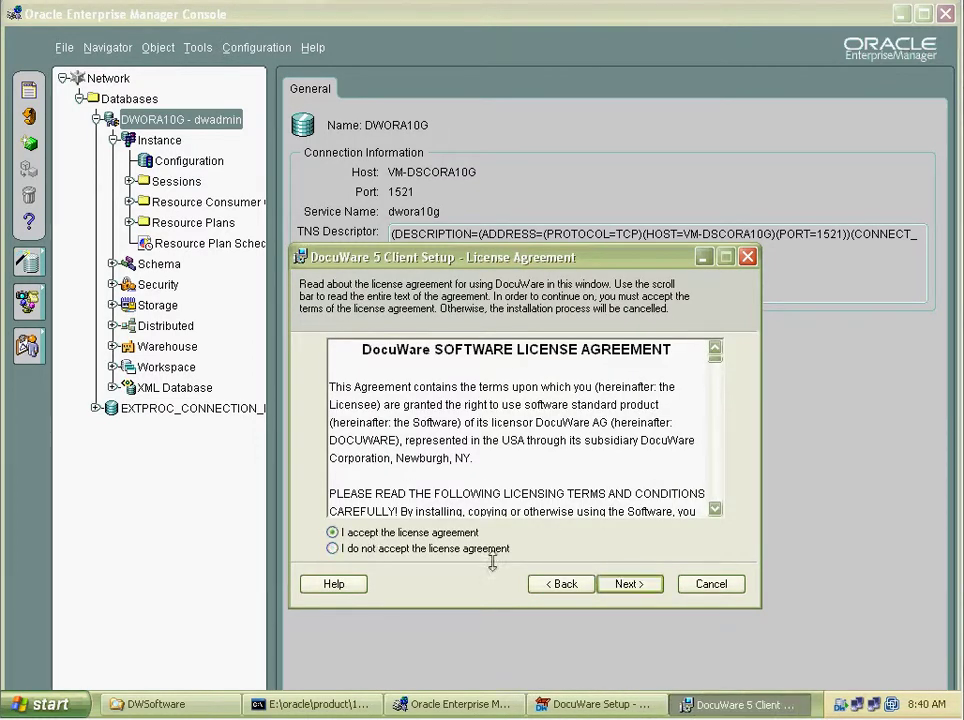
left_click(627, 584)
left_click(622, 583)
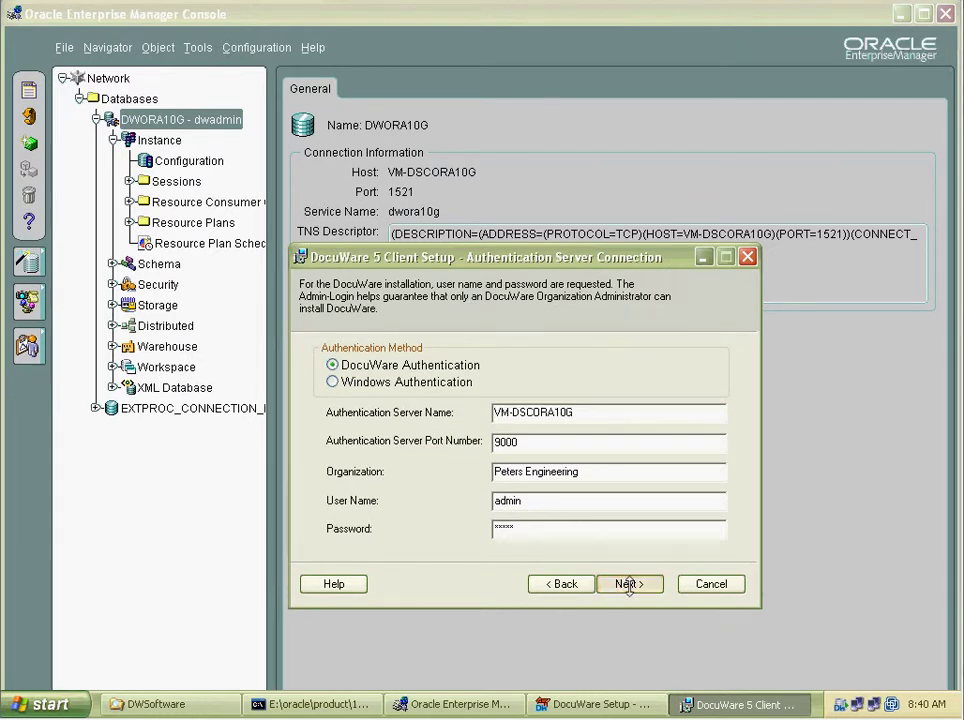
left_click(628, 584)
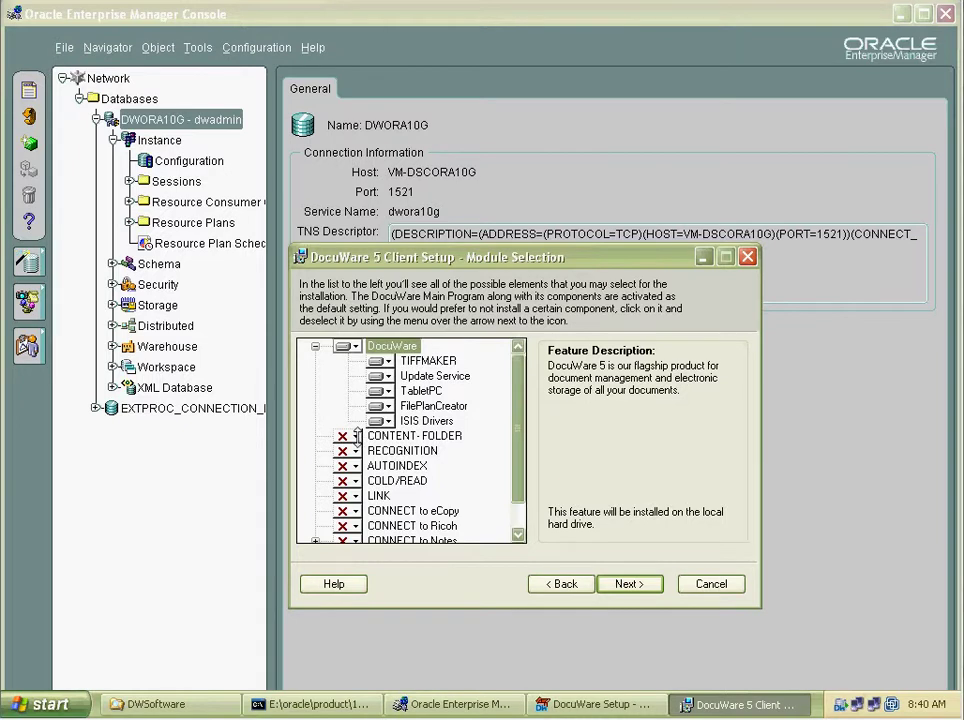
Install CONTENT-FOLDER, RECOGNITION, AUTOINDEX, COLD/READ and LINK locally; make Update Service unavailable.
left_click(352, 437)
left_click(367, 456)
left_click(352, 452)
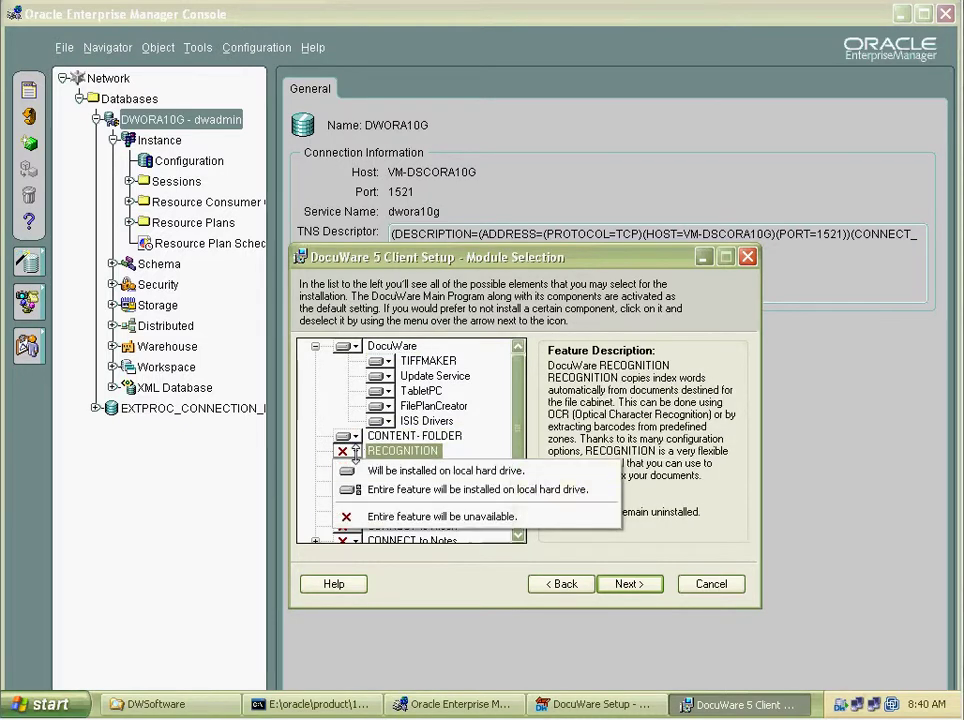
left_click(369, 468)
left_click(350, 467)
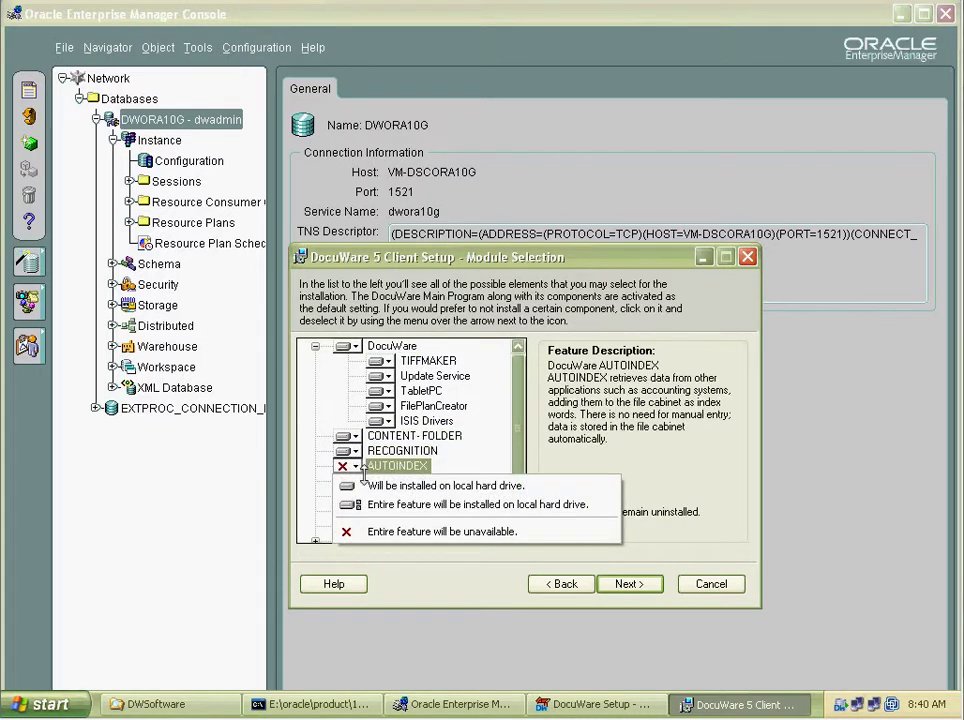
left_click(365, 484)
left_click(350, 482)
left_click(365, 499)
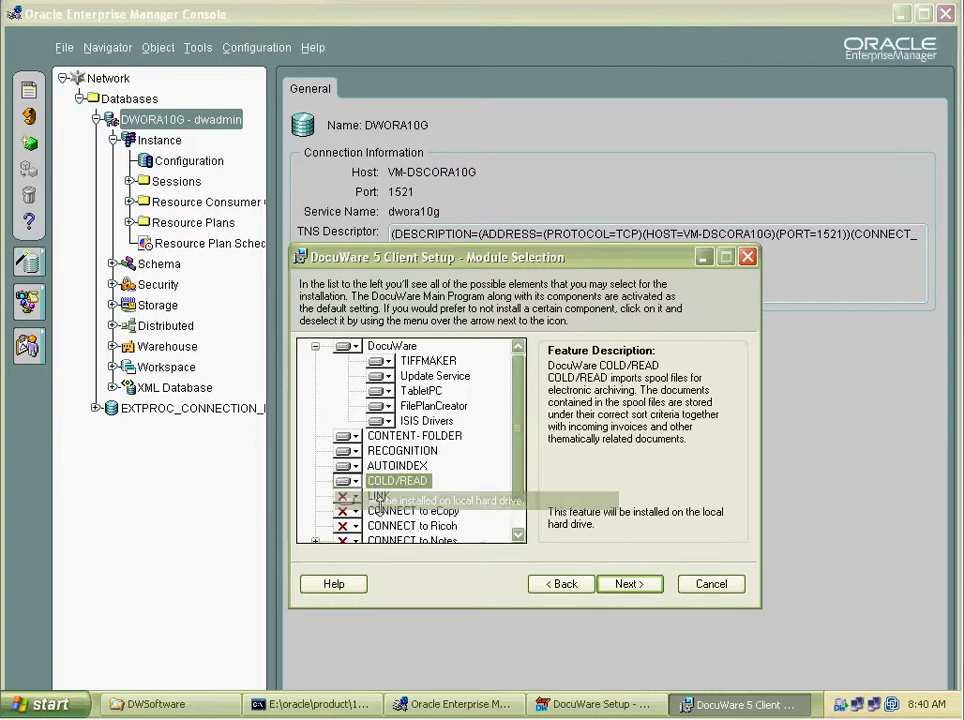
left_click(350, 497)
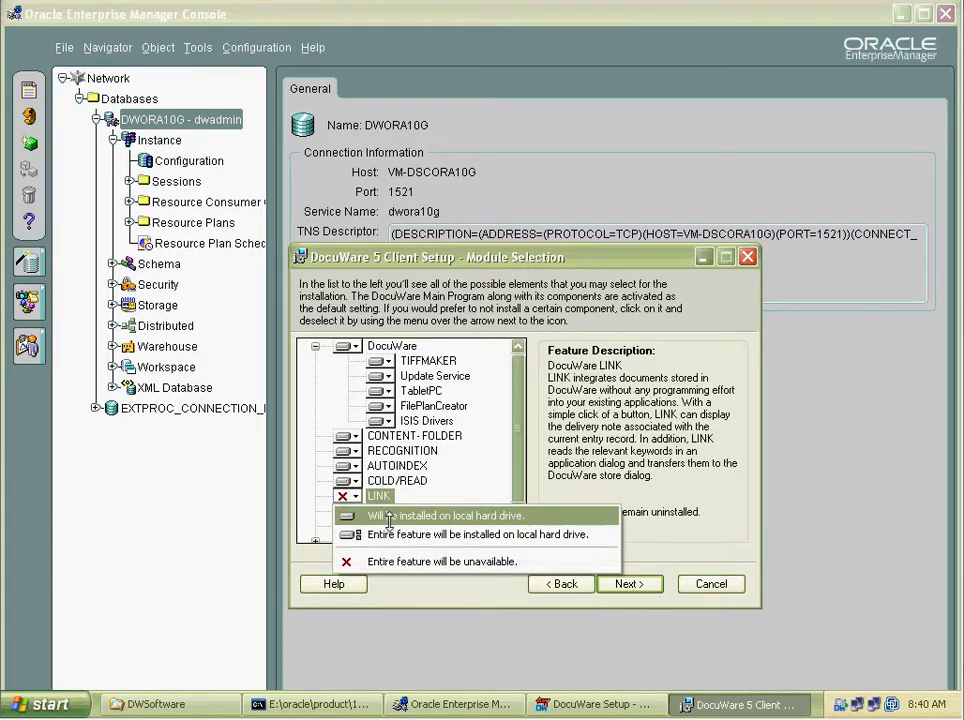
left_click(388, 516)
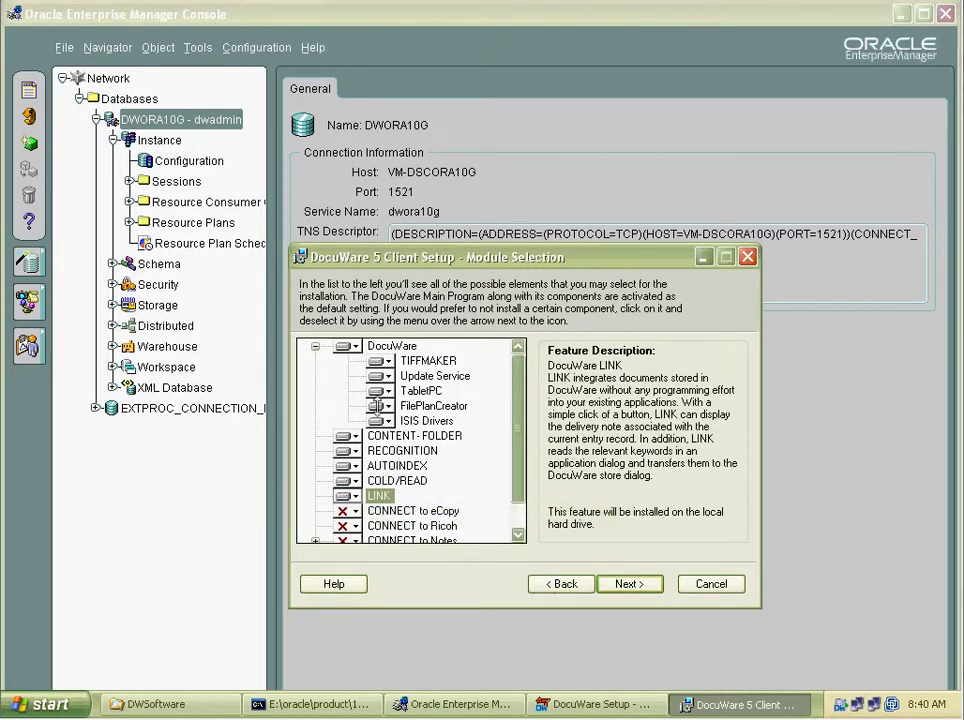
left_click(389, 377)
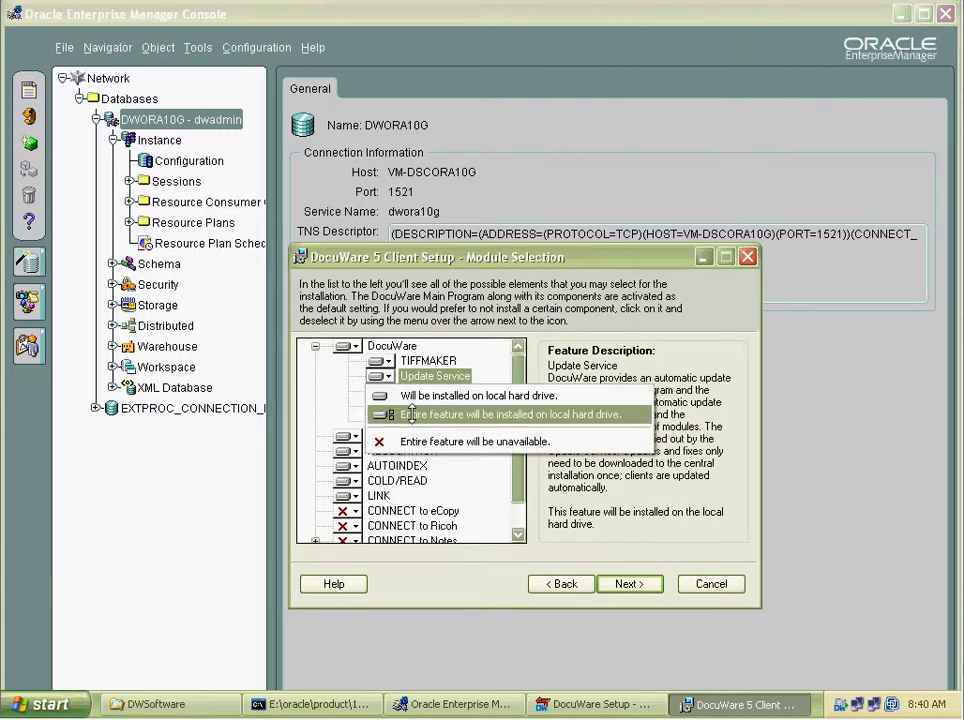
left_click(405, 441)
Dismiss the COLD-READ path error and accept the default COLD paths.
left_click(626, 583)
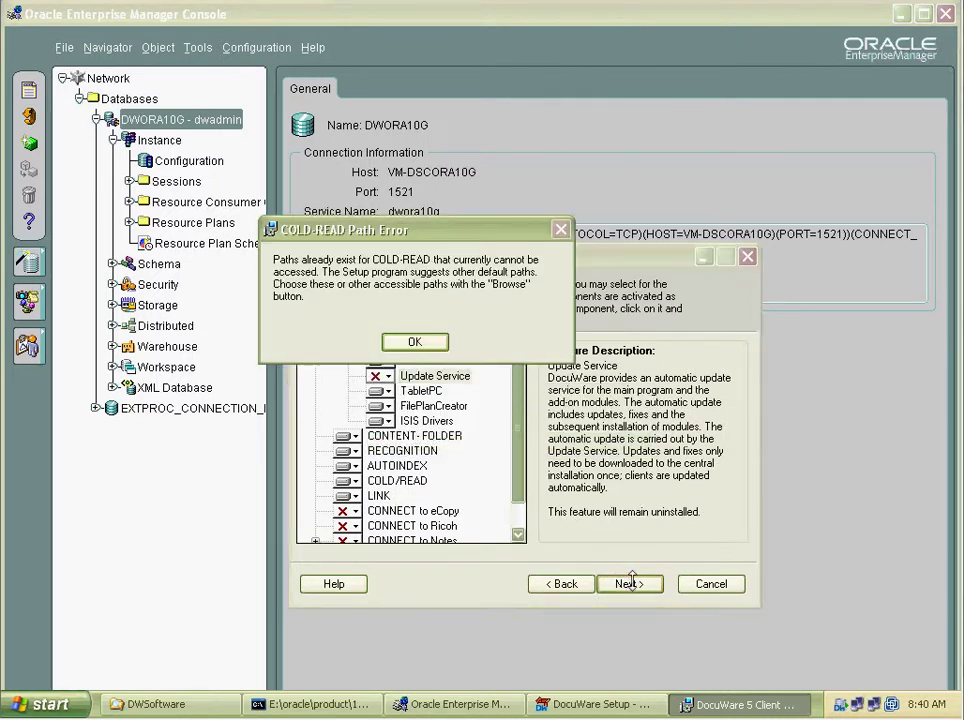
left_click(418, 343)
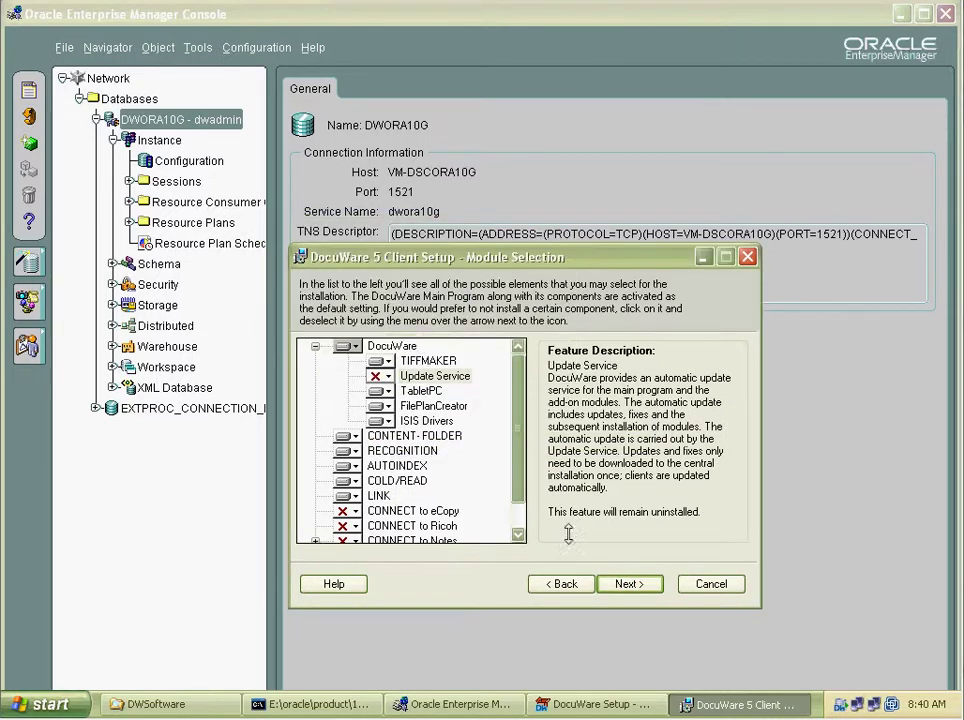
left_click(628, 583)
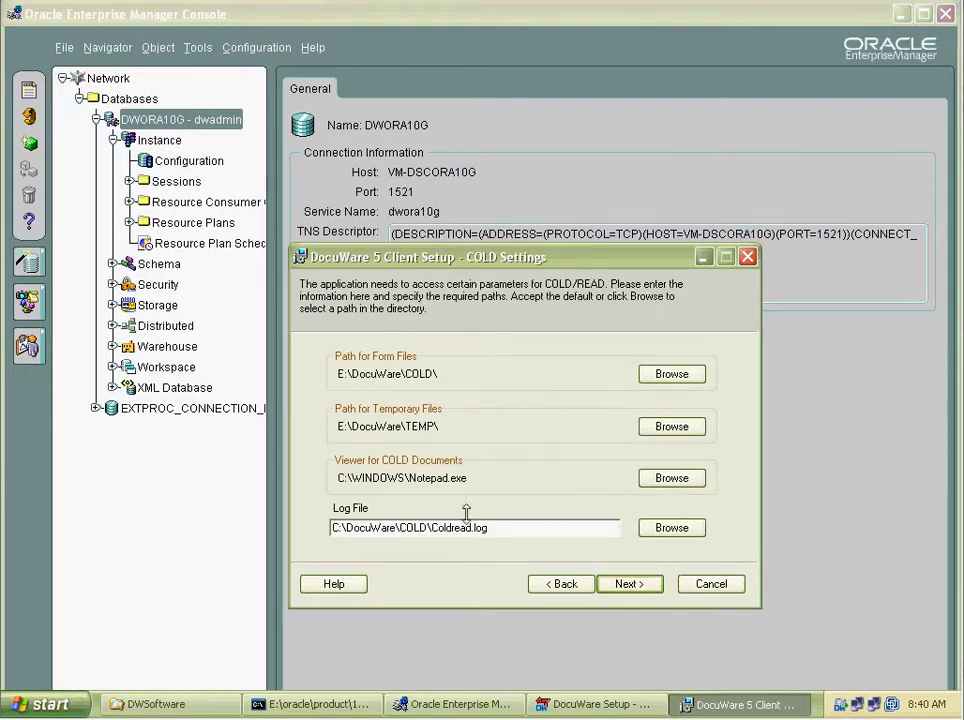
left_click(628, 583)
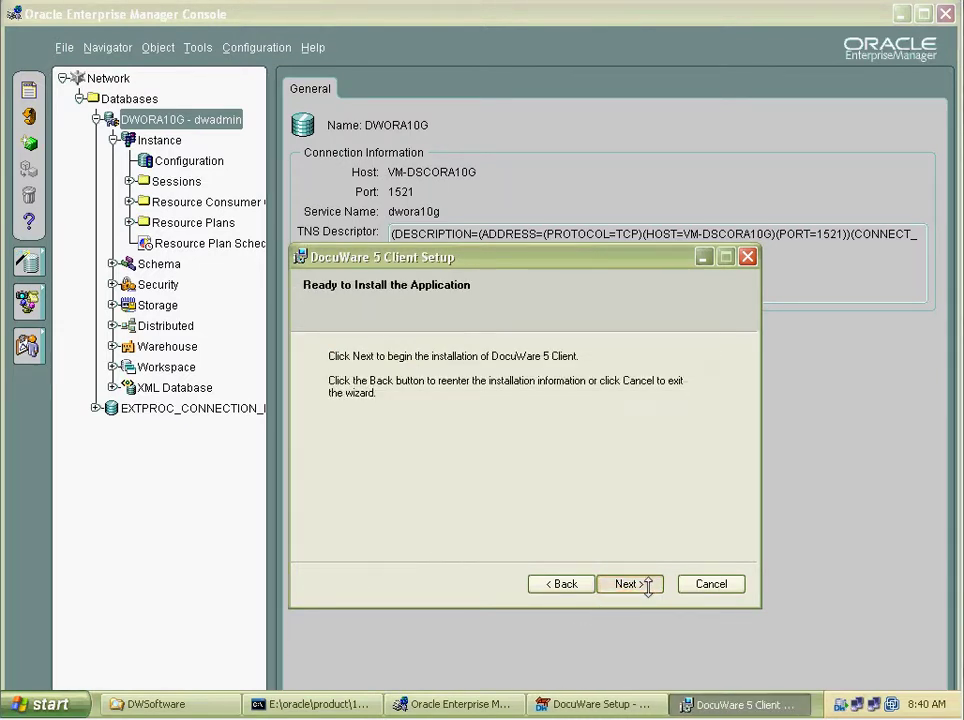
Browse the Z:, C: and OracleDB (E:) drives in Explorer while checking install progress.
left_click(200, 702)
left_click(262, 276)
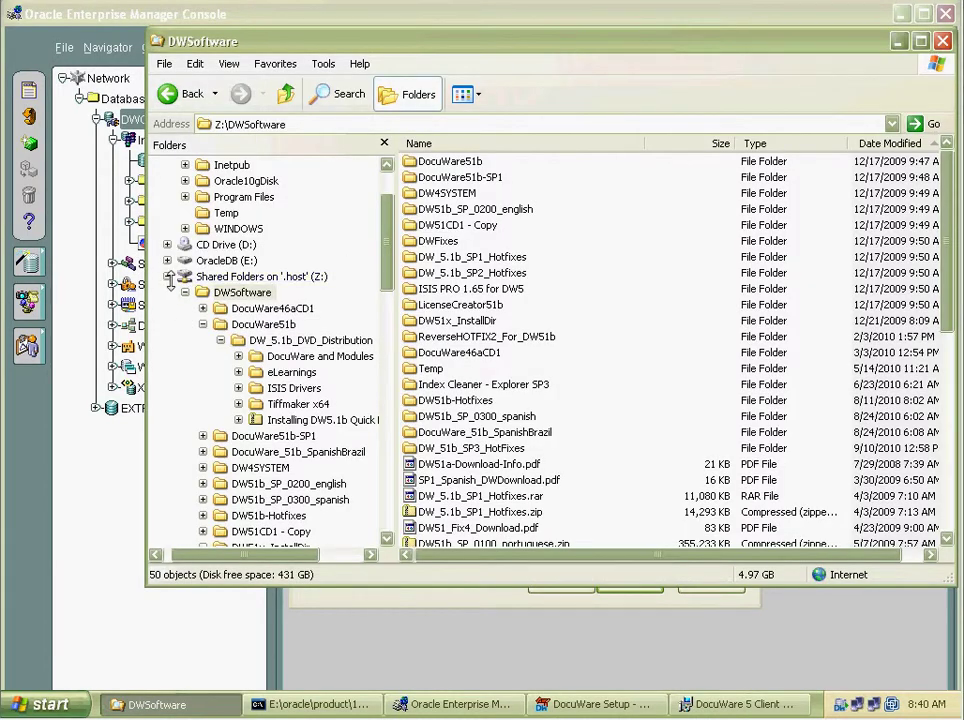
left_click(236, 212)
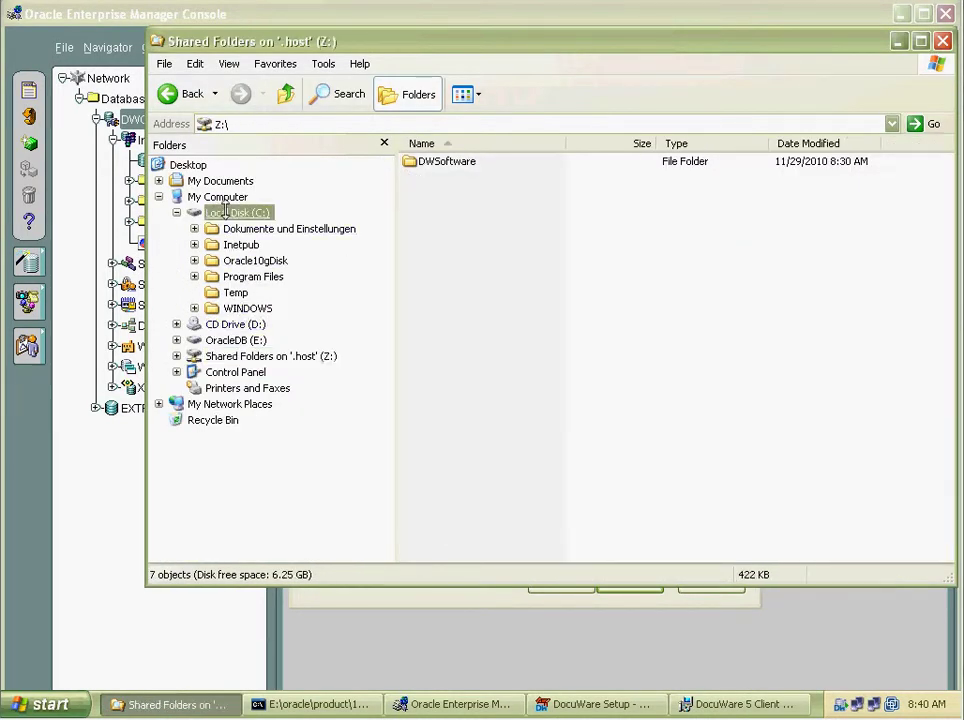
left_click(175, 212)
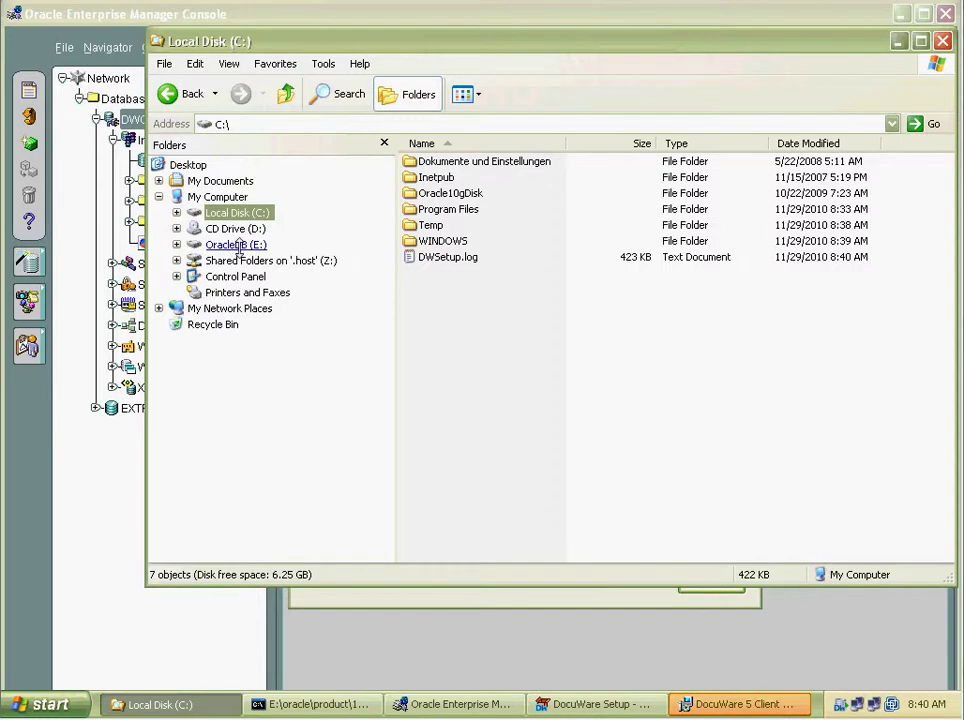
left_click(236, 244)
left_click(735, 700)
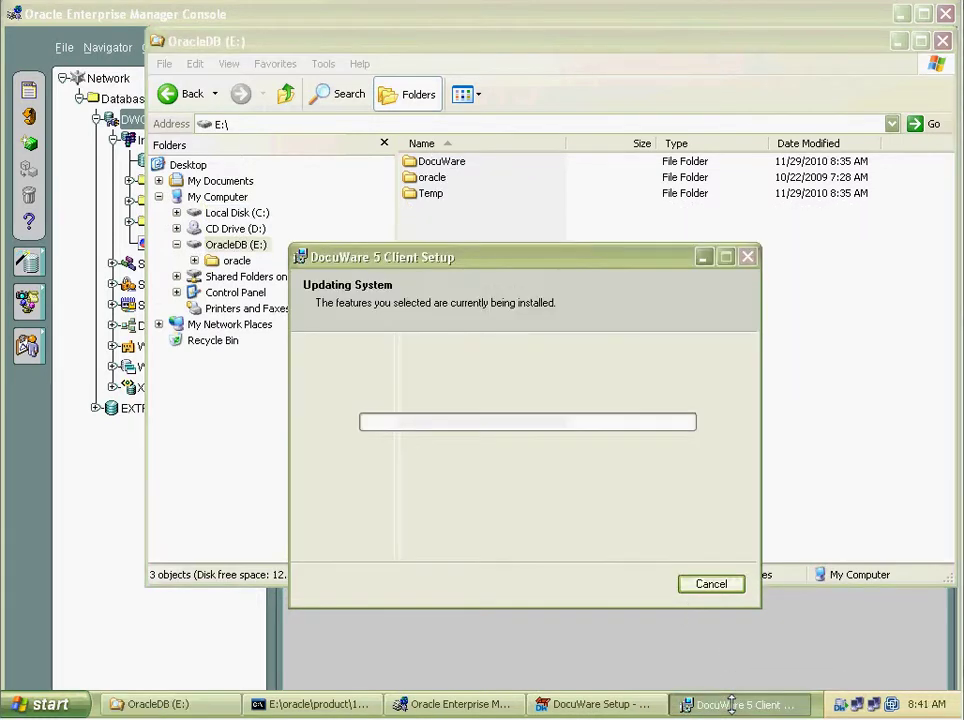
left_click(585, 86)
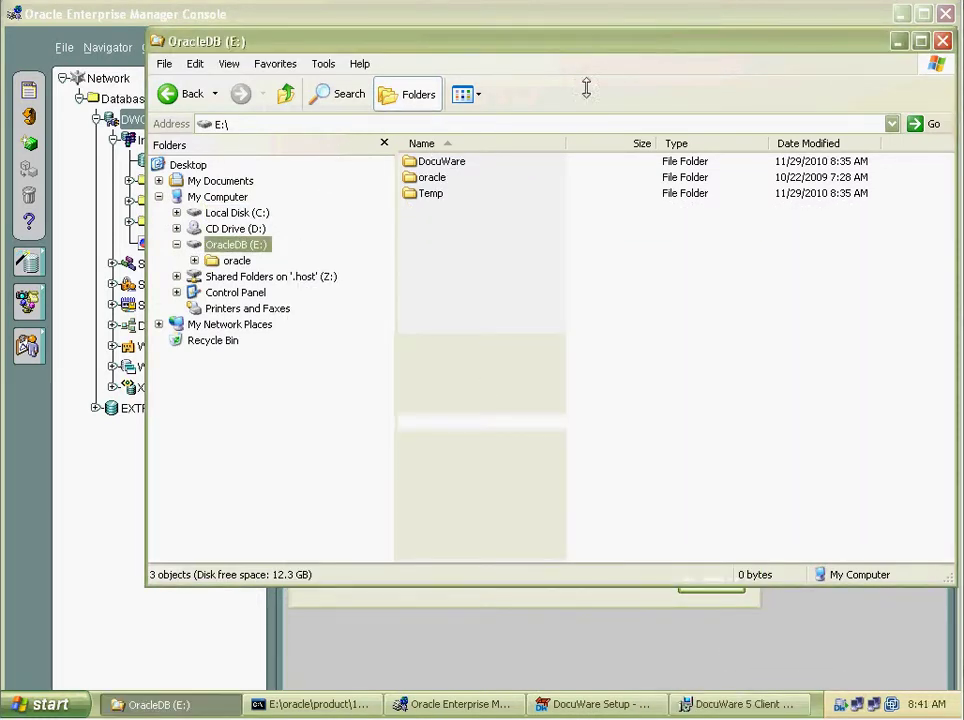
Review the OracleDB (E:) drive's disk usage in Properties and cancel without changes.
right_click(242, 246)
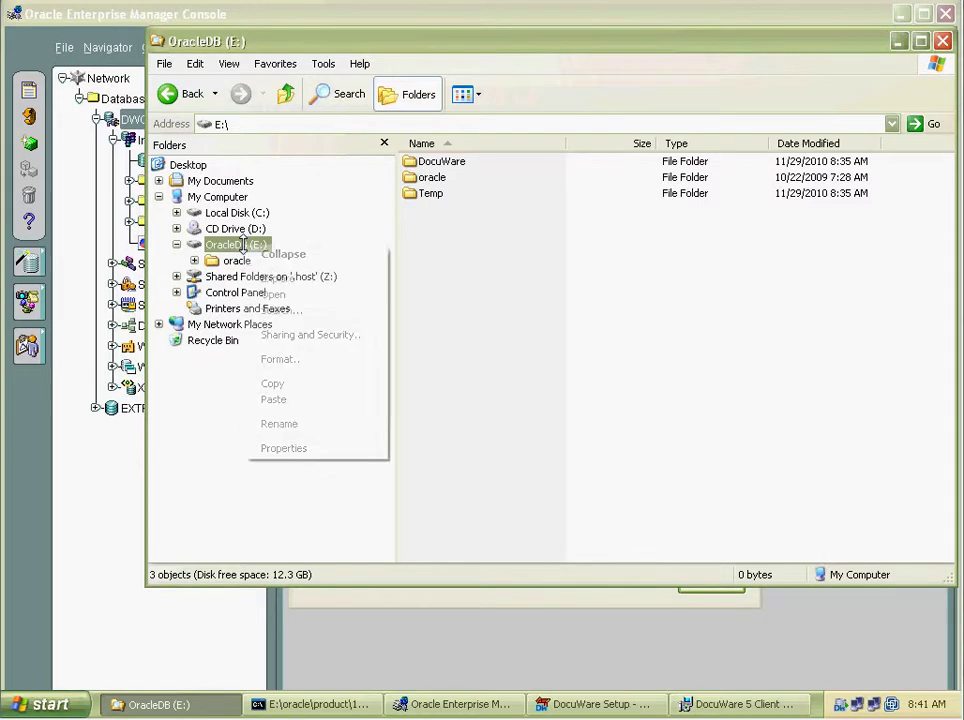
left_click(285, 449)
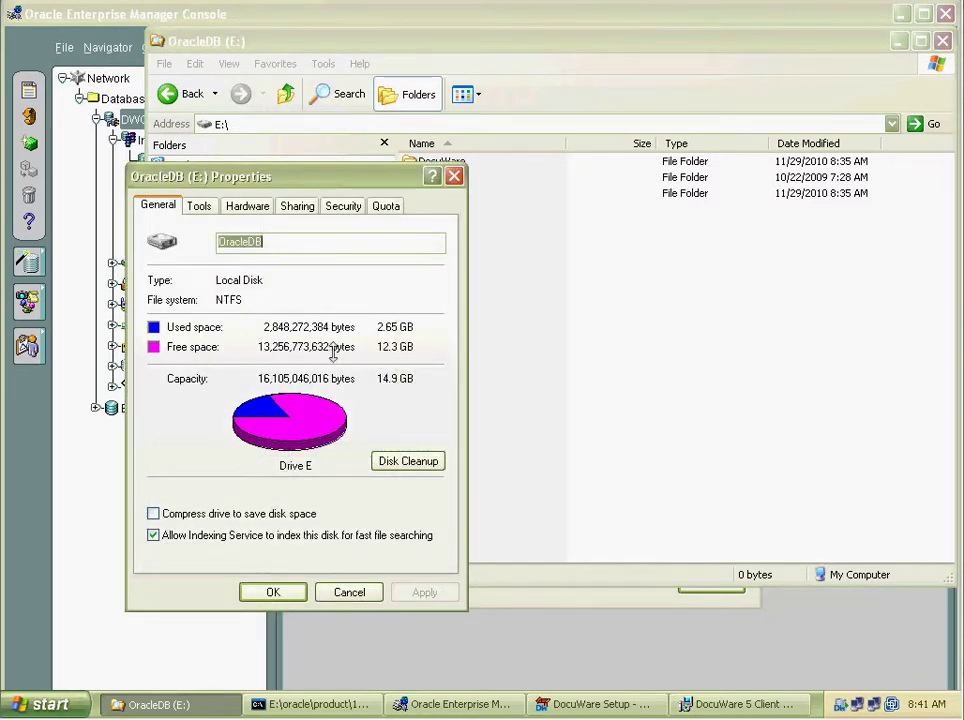
left_click(199, 205)
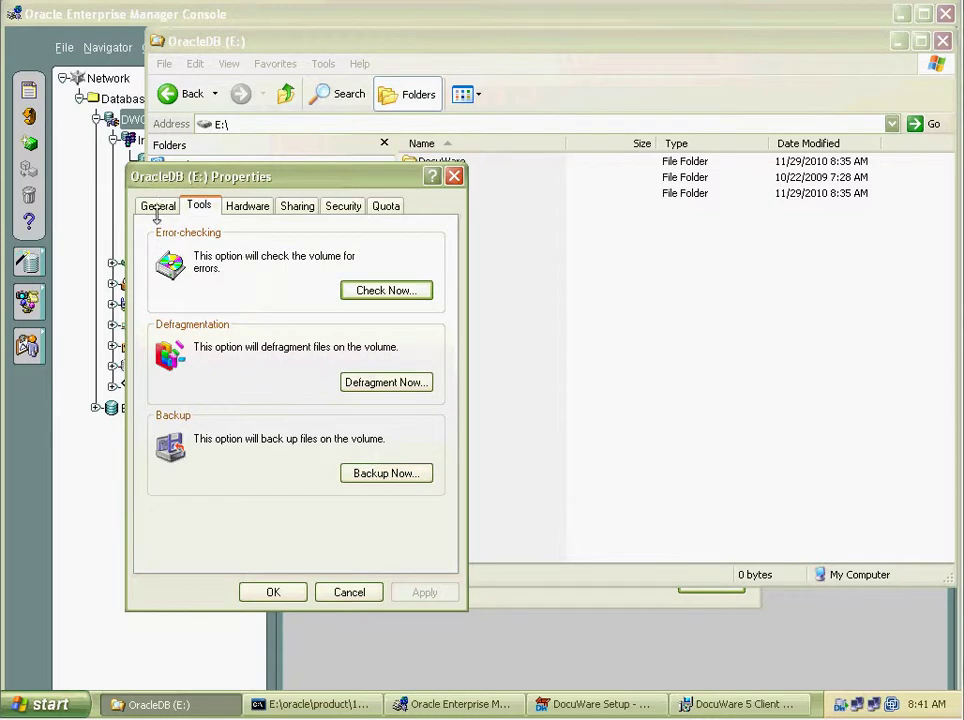
left_click(157, 206)
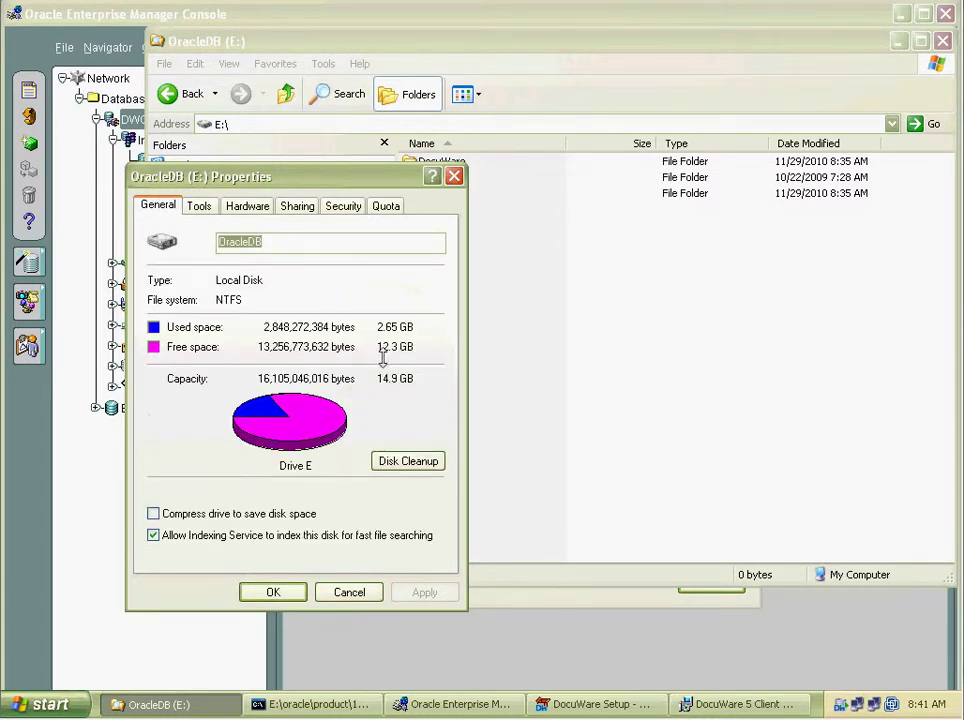
left_click(351, 592)
Check the Local Disk (C:) properties, cancel, and return to the client installer.
left_click(245, 212)
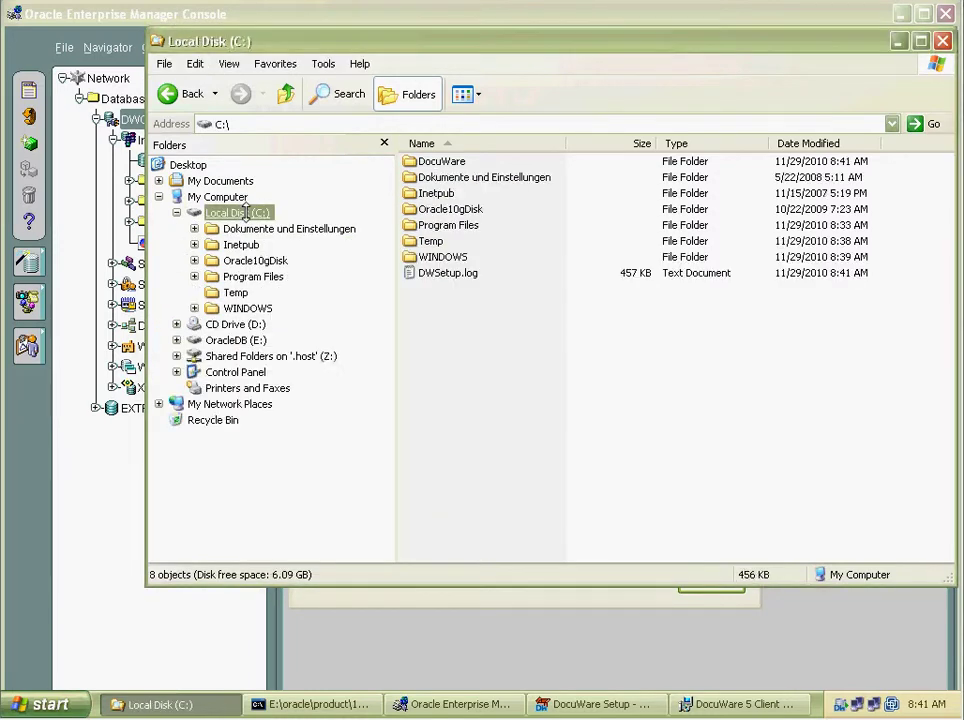
right_click(243, 212)
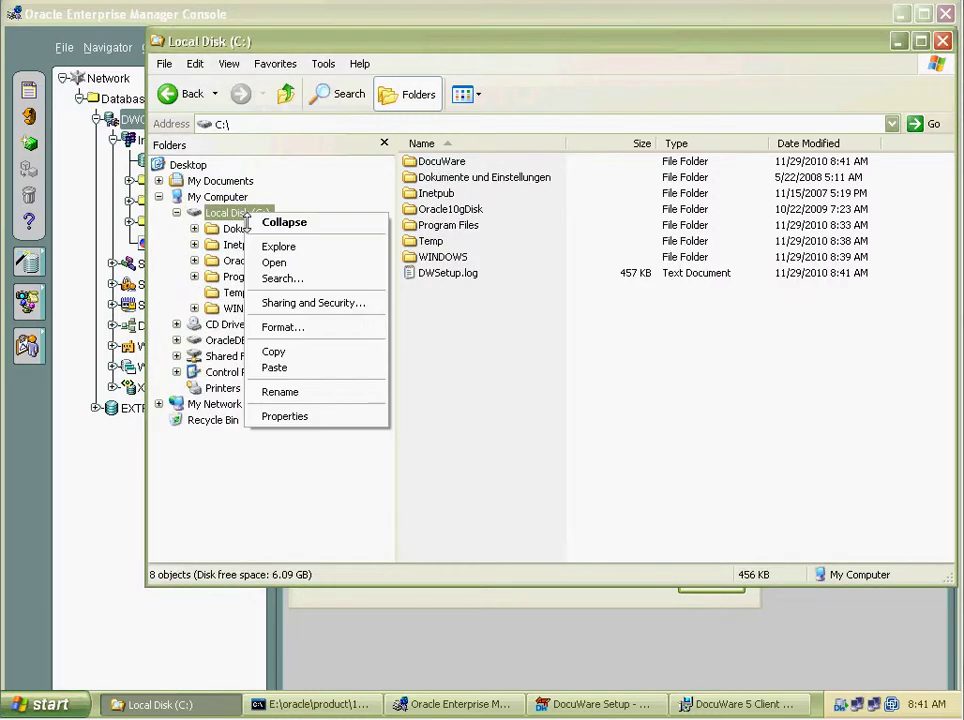
left_click(293, 424)
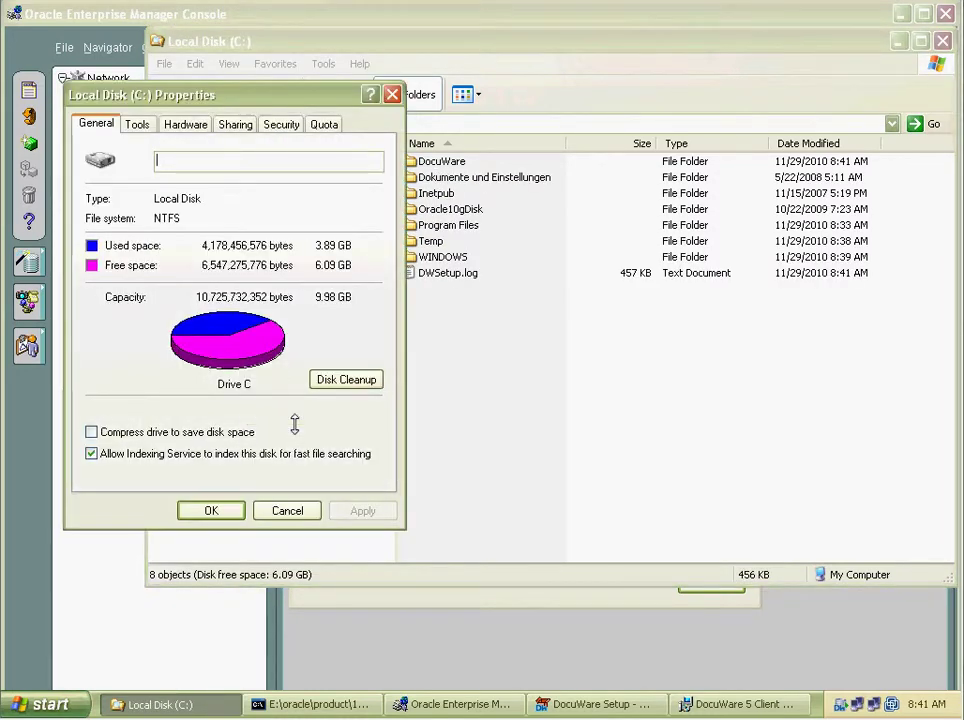
left_click(286, 510)
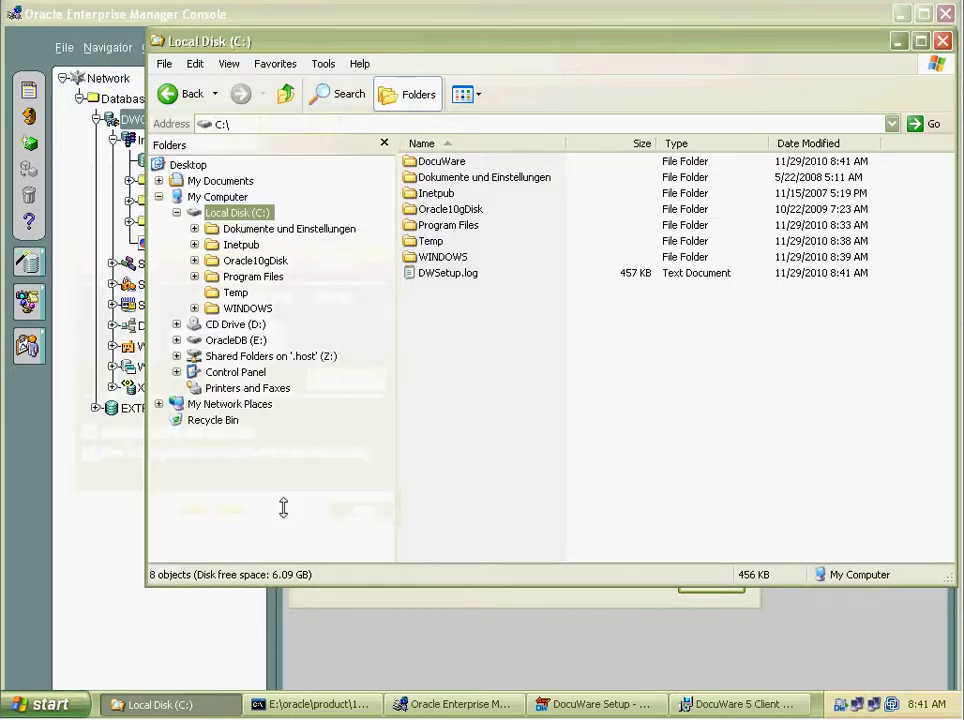
left_click(716, 705)
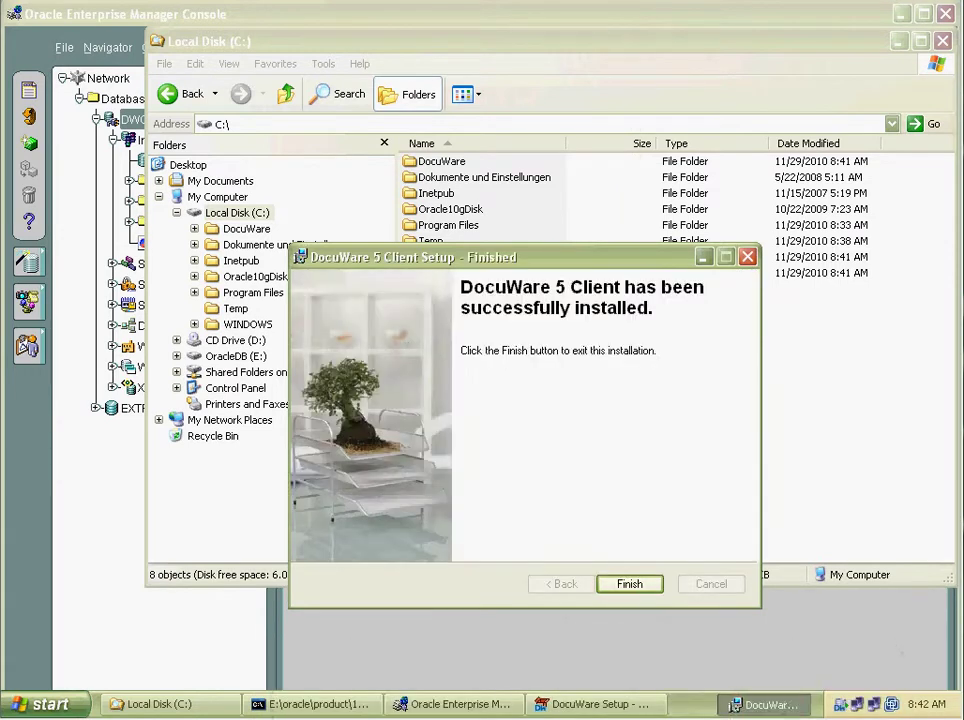
Close the finished client installer and DocuWare 5.1 launcher, then open Z:\DWSoftware.
left_click(633, 588)
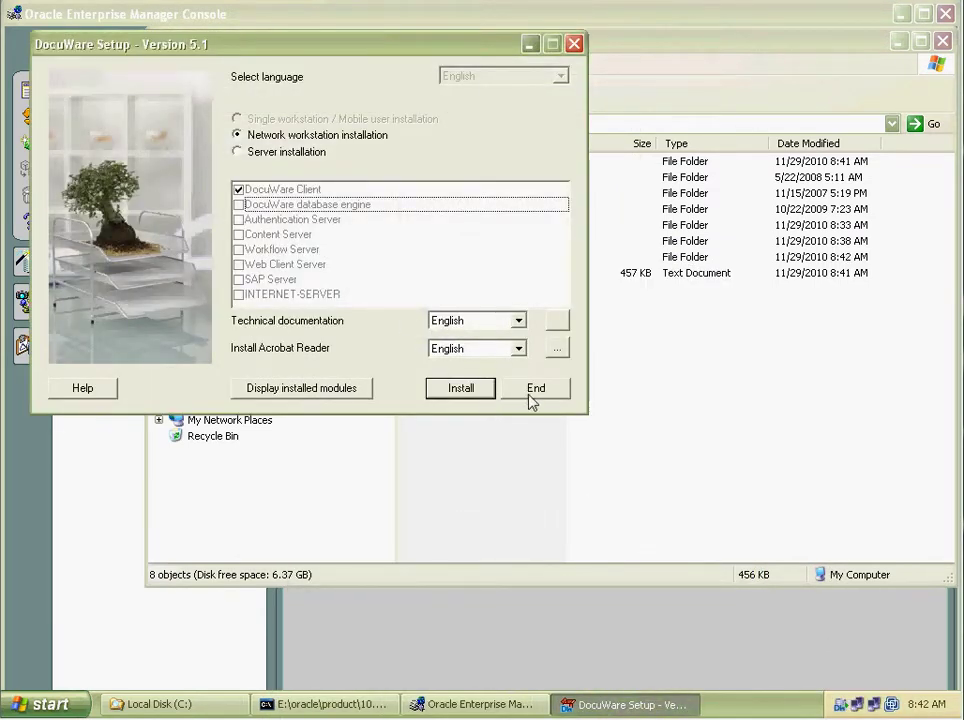
left_click(533, 394)
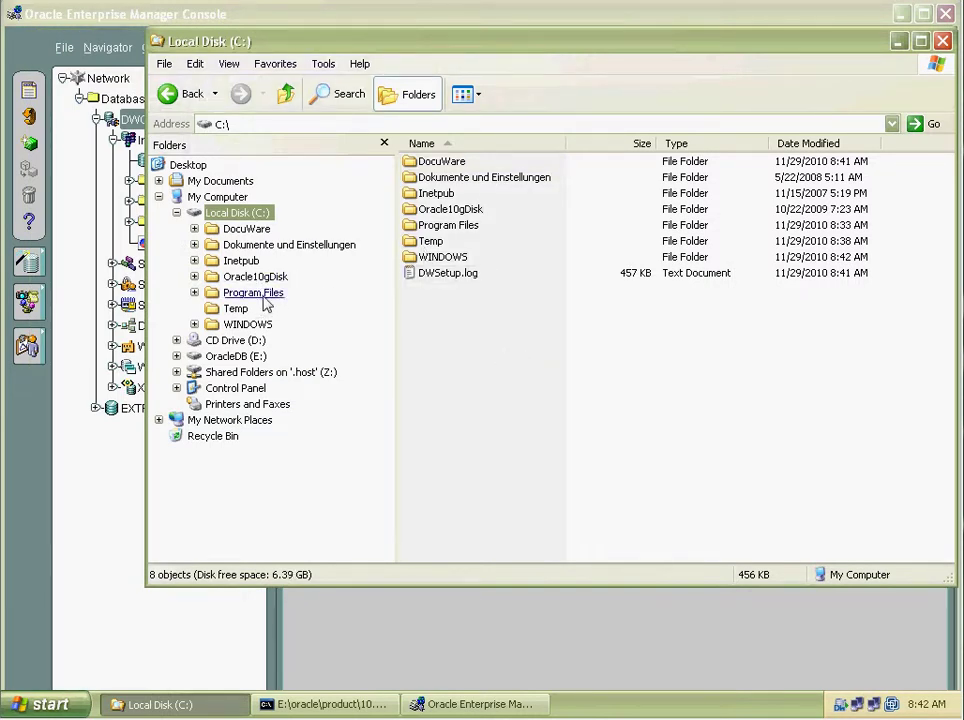
left_click(263, 372)
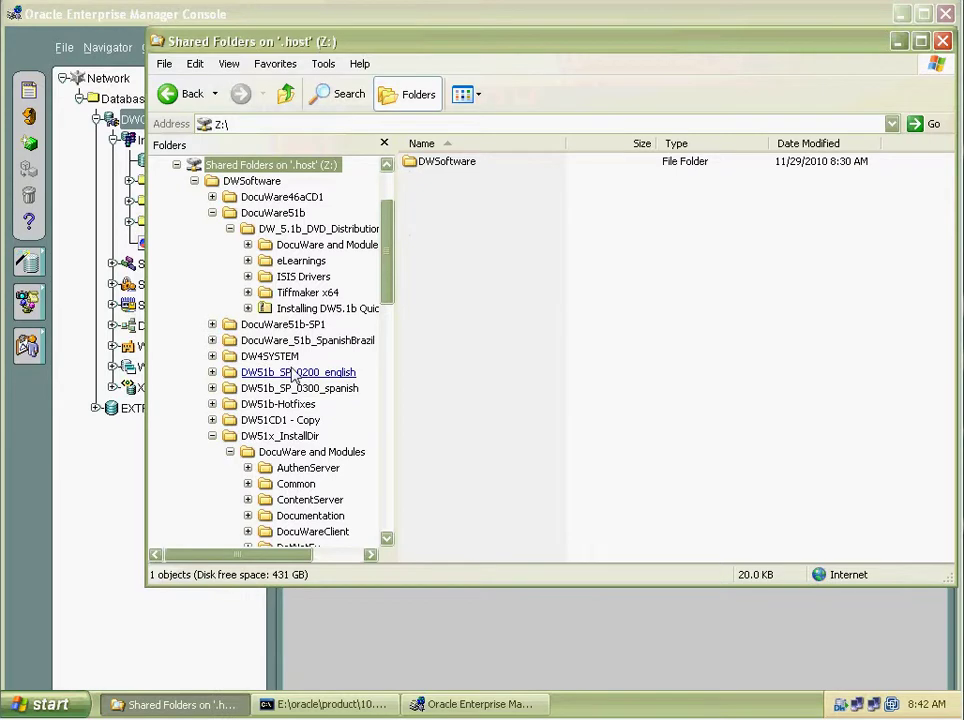
double_click(435, 163)
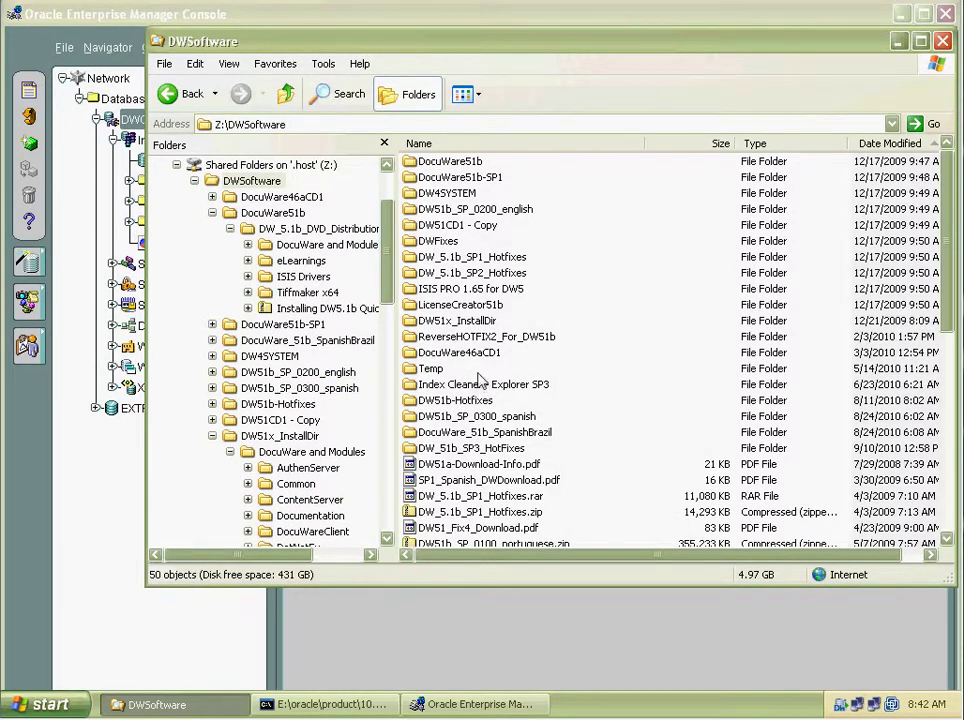
Go back through the history to DW51x_InstallDir\DocuWare and Modules.
left_click(167, 95)
left_click(167, 96)
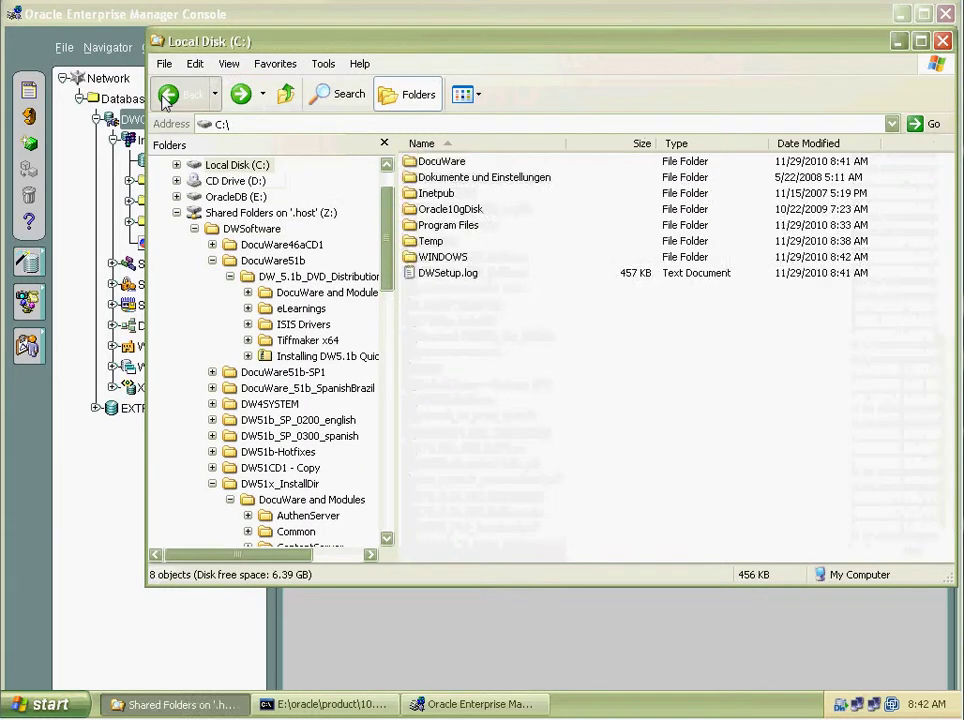
left_click(167, 96)
left_click(167, 96)
left_click(167, 96)
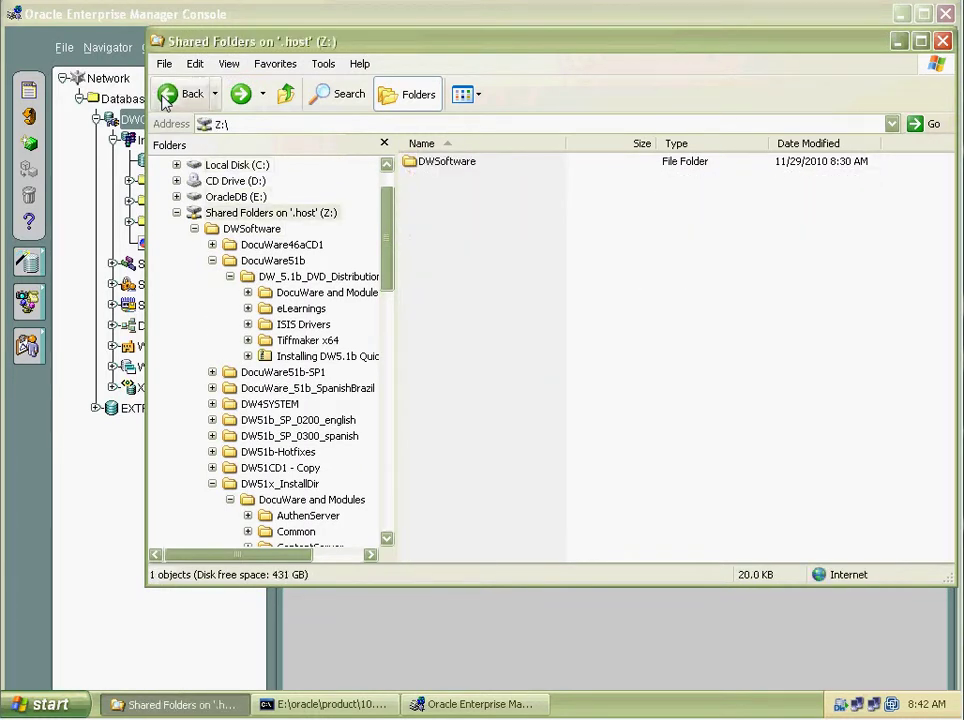
left_click(167, 96)
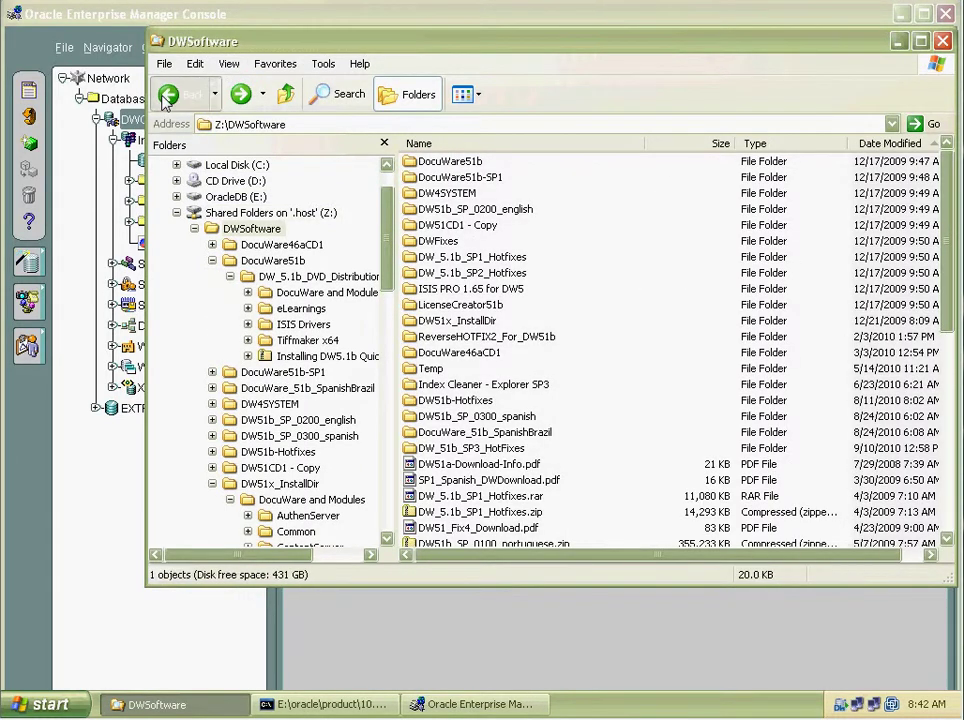
left_click(165, 101)
left_click(166, 96)
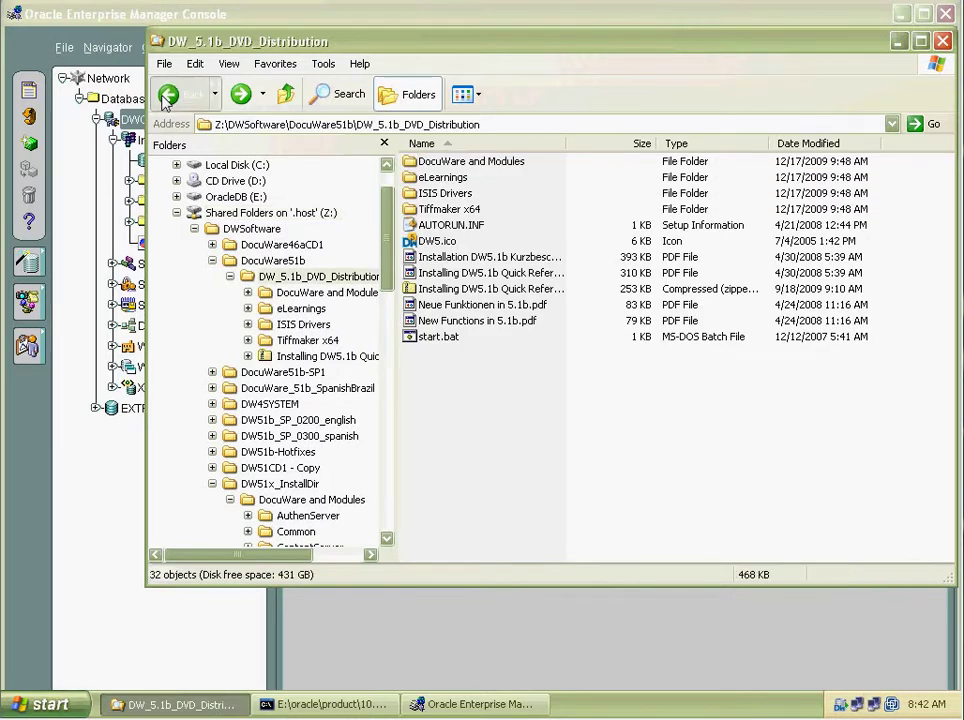
left_click(166, 96)
Rename the old_DWUpdate folder to DWUpdate by deleting the 'old_' prefix.
left_click(488, 321)
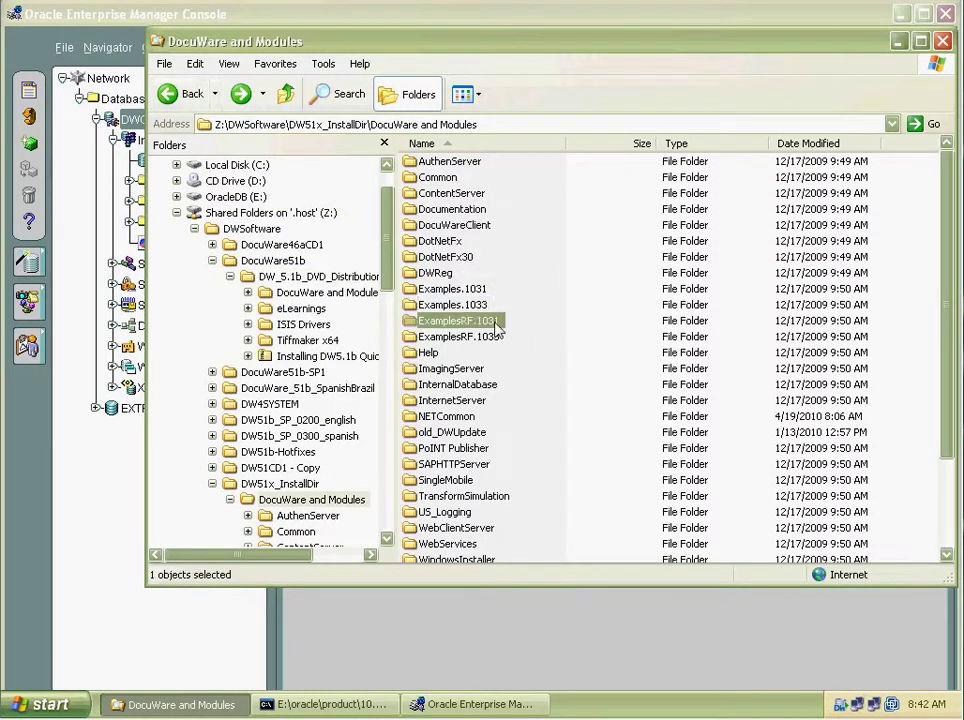
scroll(495, 328, "down", 3)
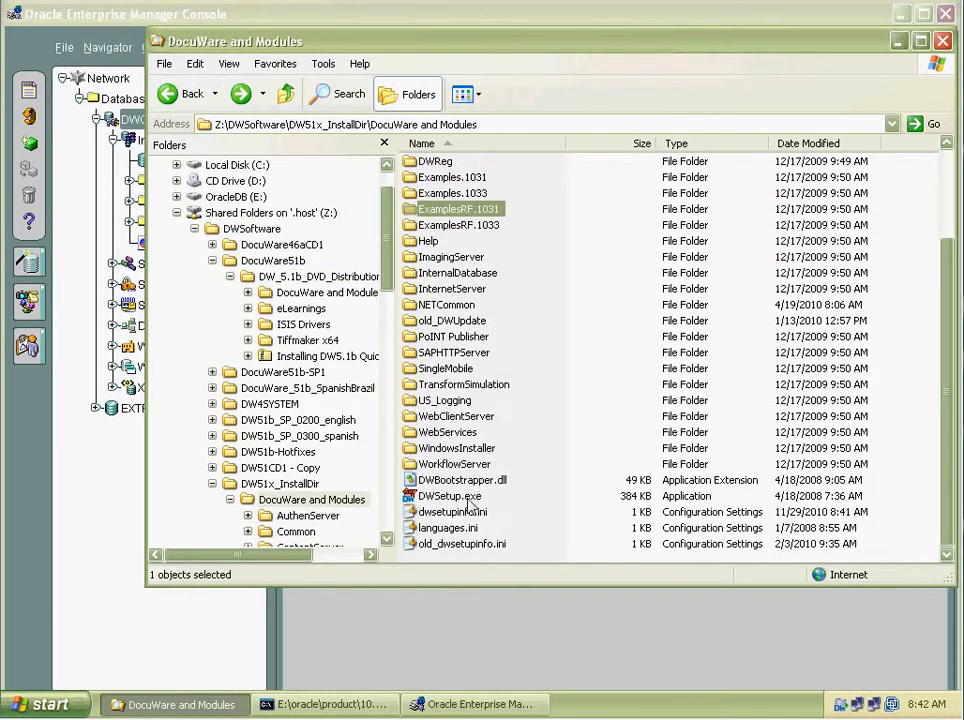
scroll(493, 345, "up", 3)
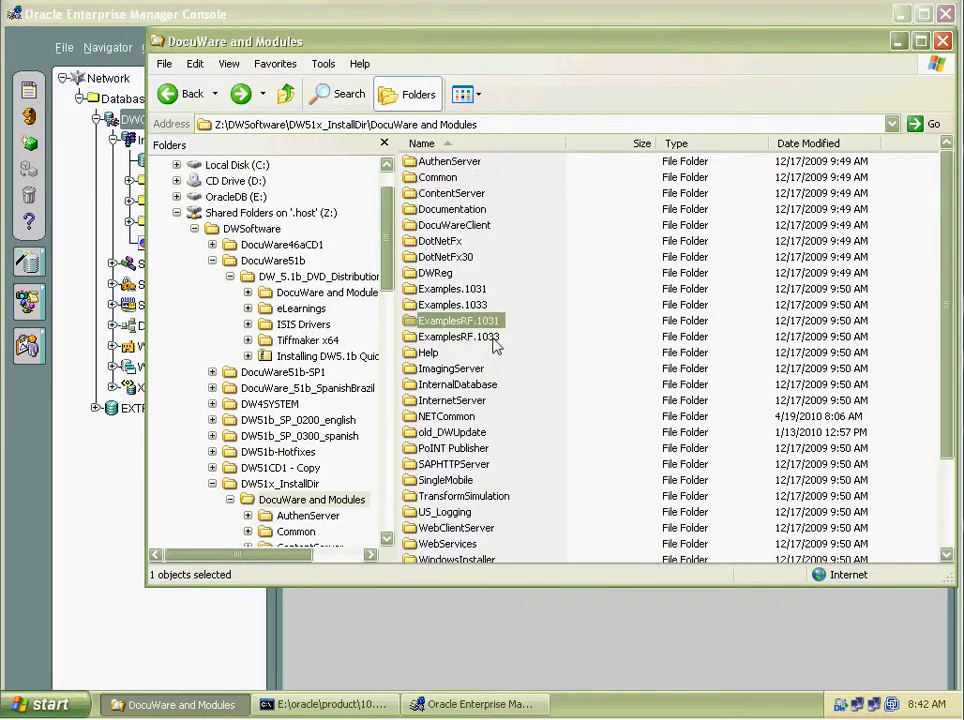
scroll(495, 345, "down", 3)
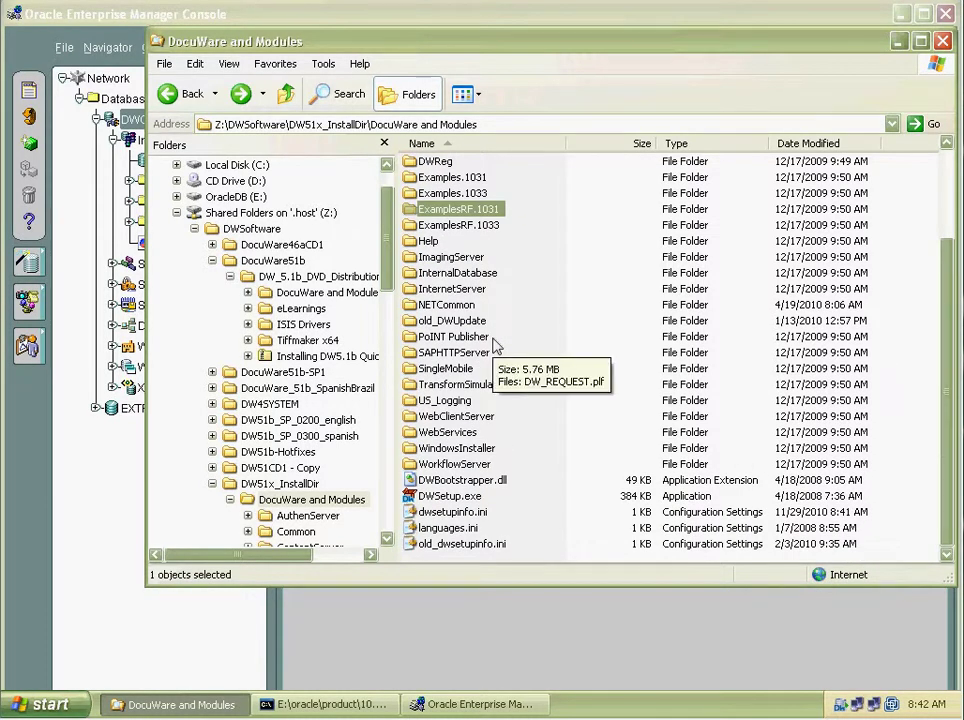
left_click(446, 322)
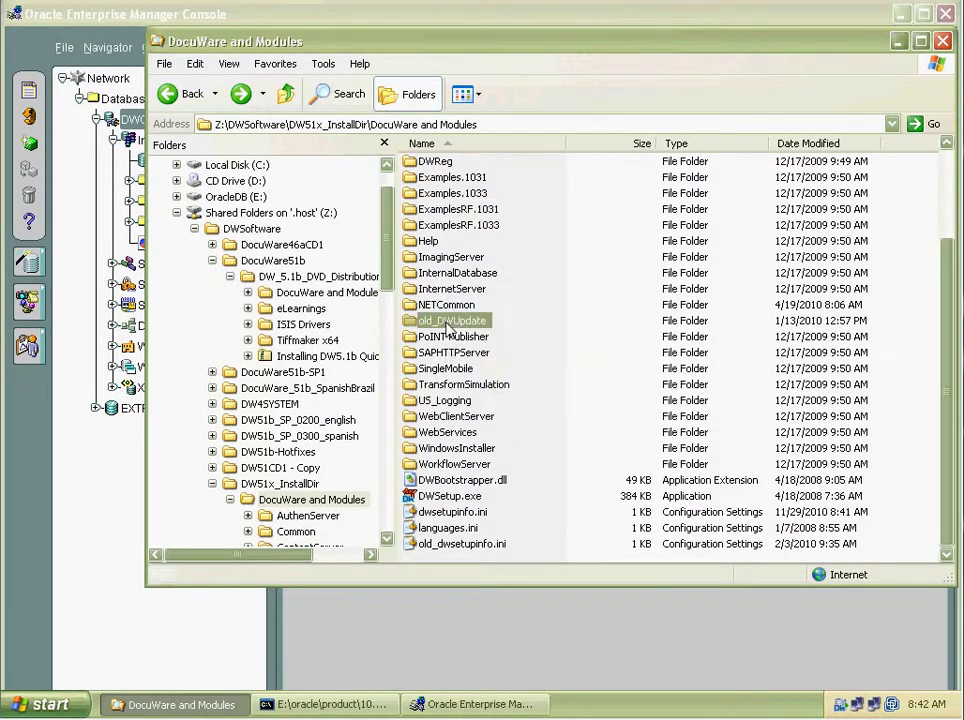
left_click(446, 322)
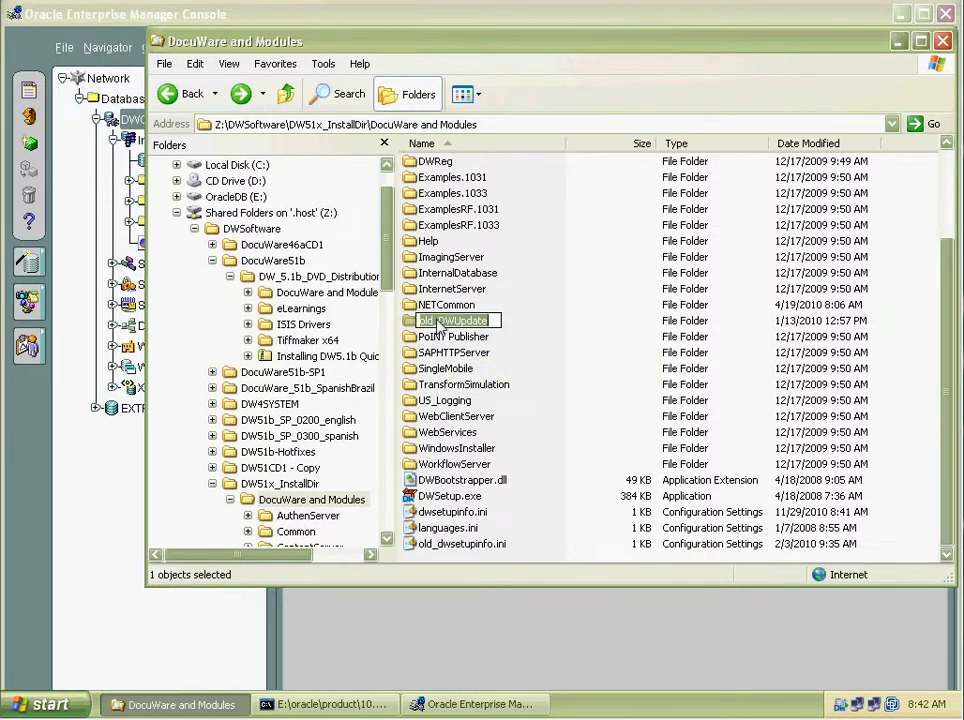
key("Delete")
key("Delete")
key("Delete")
key("Delete")
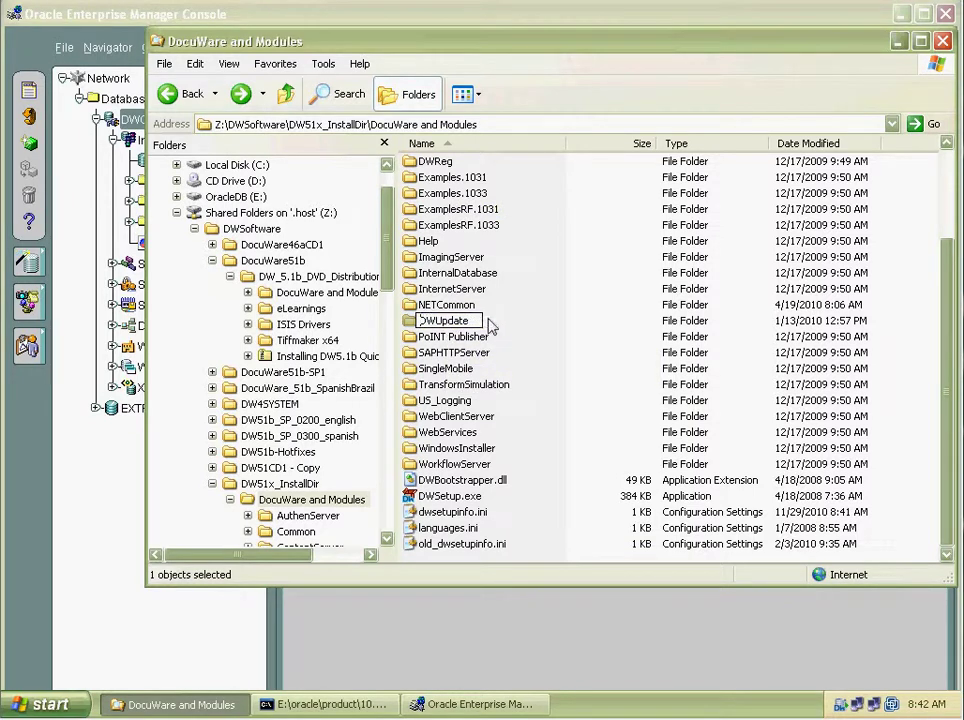
key("Return")
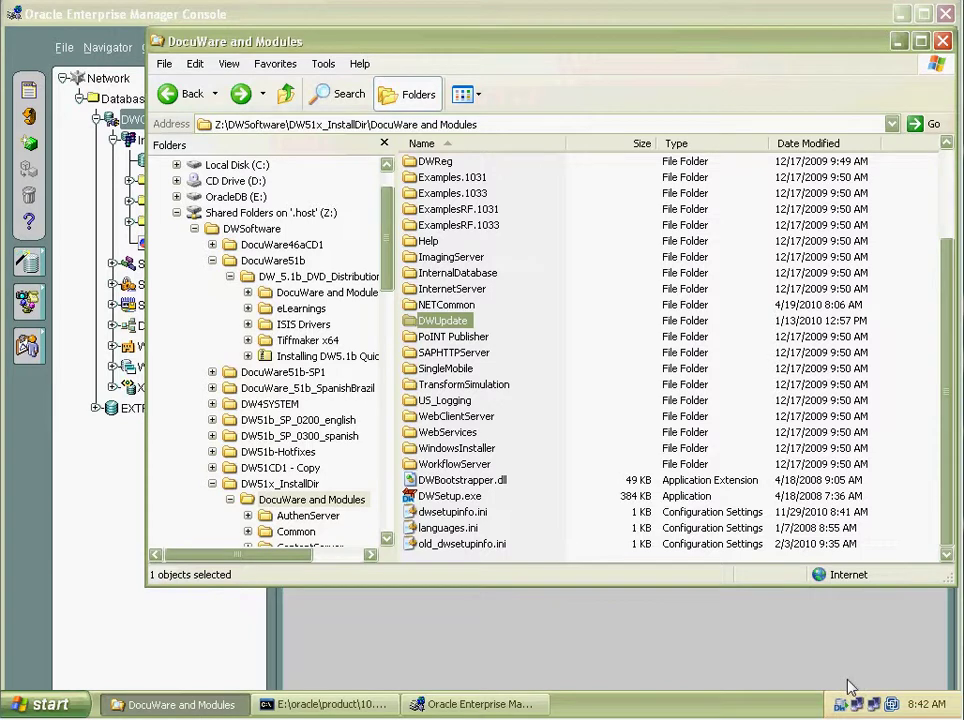
Stop the Authentication, Content and Workflow servers in ServiceControl, then exit it.
left_click(850, 706)
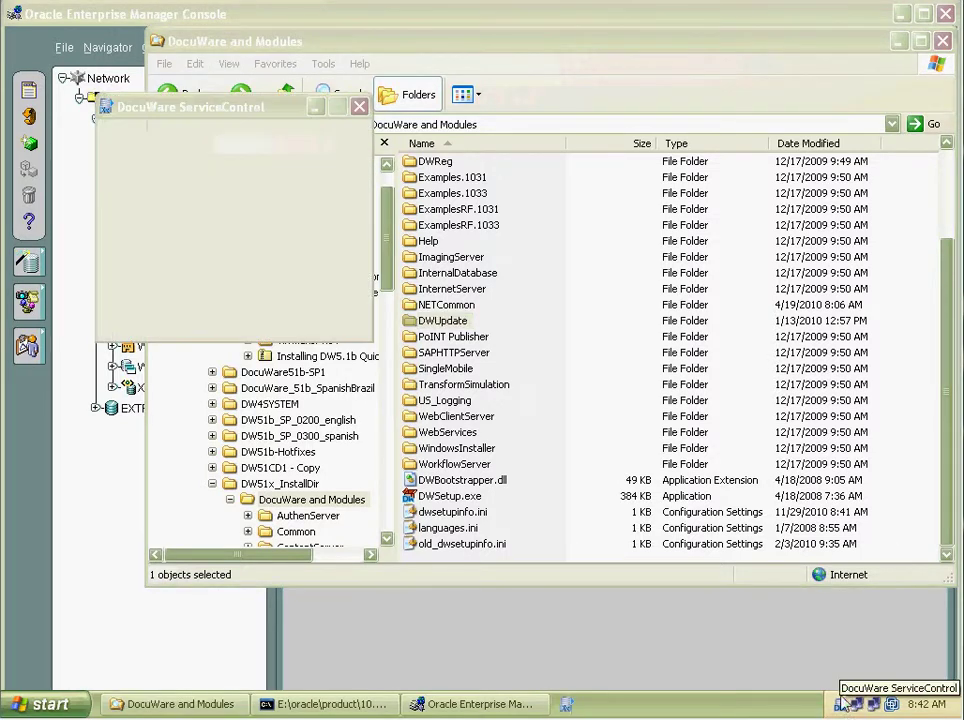
left_click(324, 290)
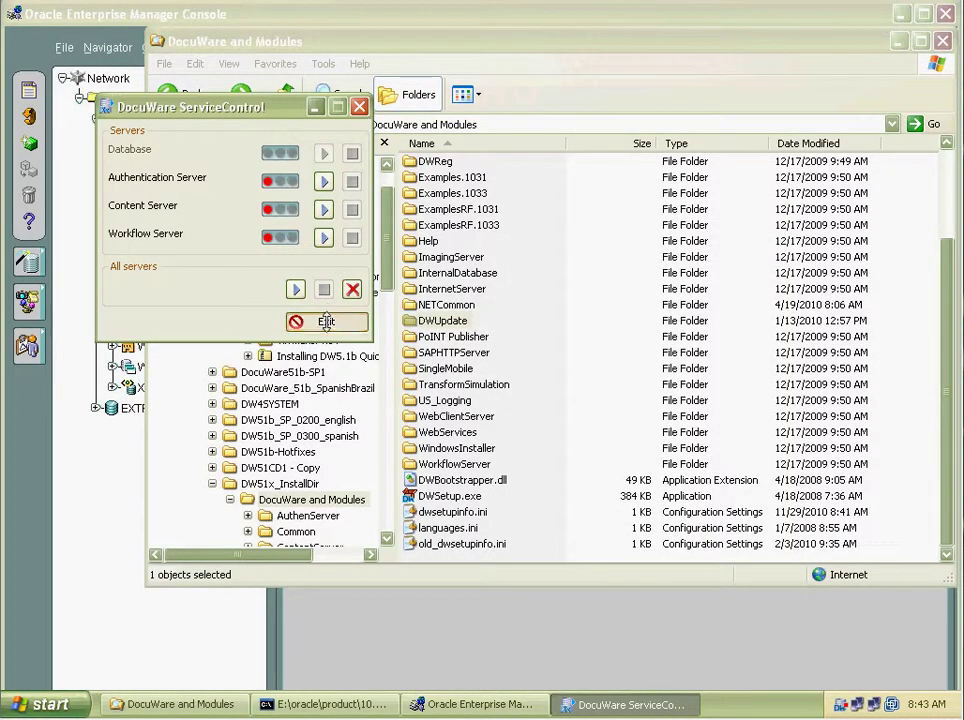
left_click(325, 320)
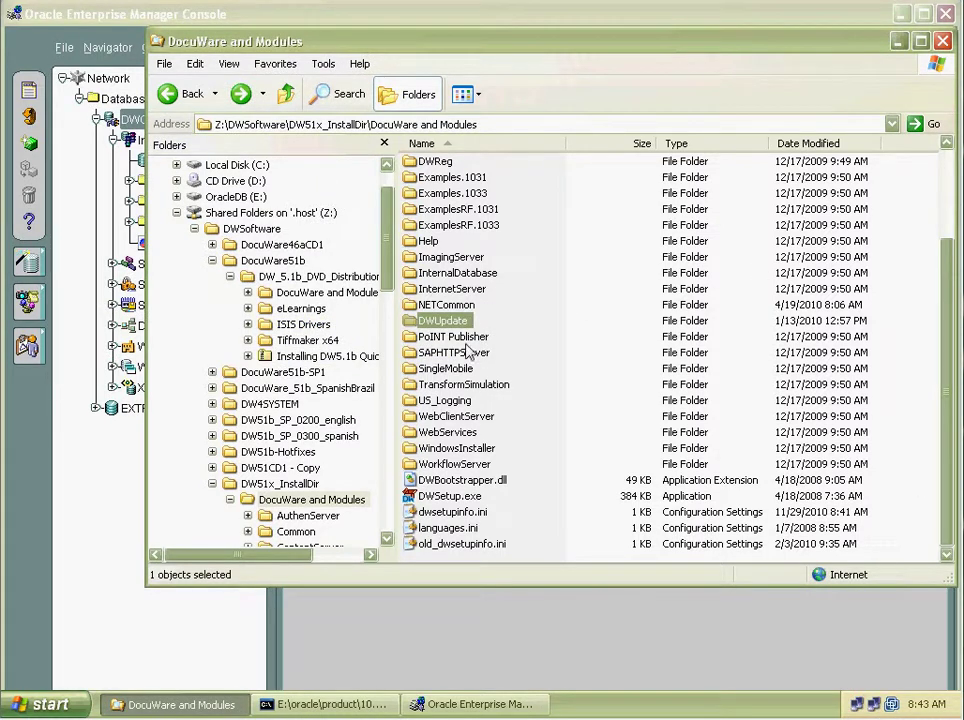
Open DWUpdate\Fix51b0300, sort by type, and run AuthenticationServerSetup.exe through to Finish.
double_click(455, 322)
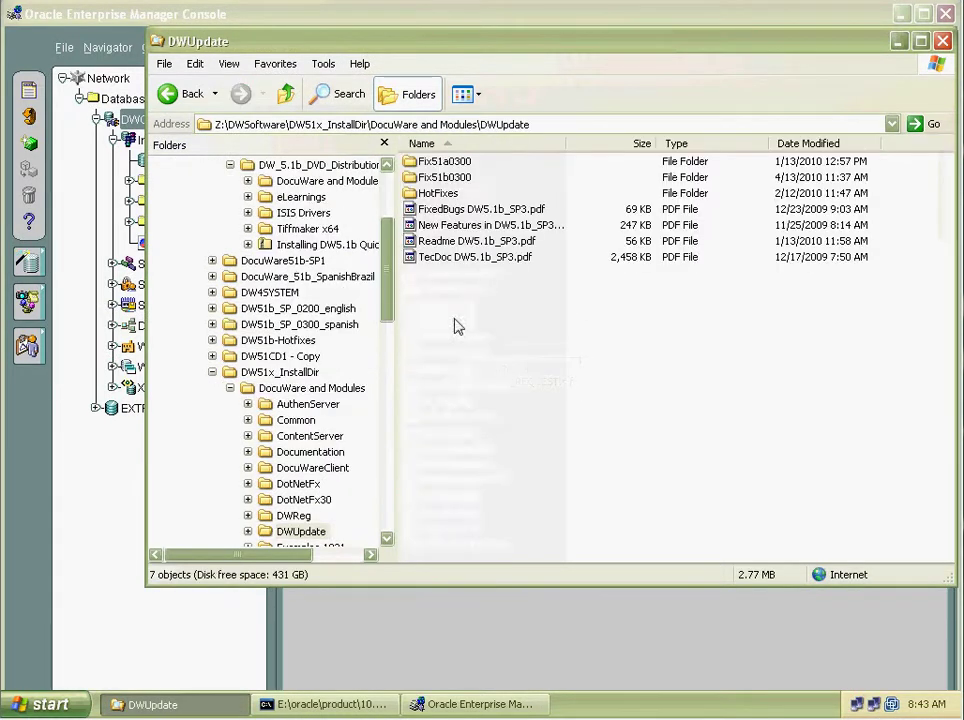
double_click(437, 177)
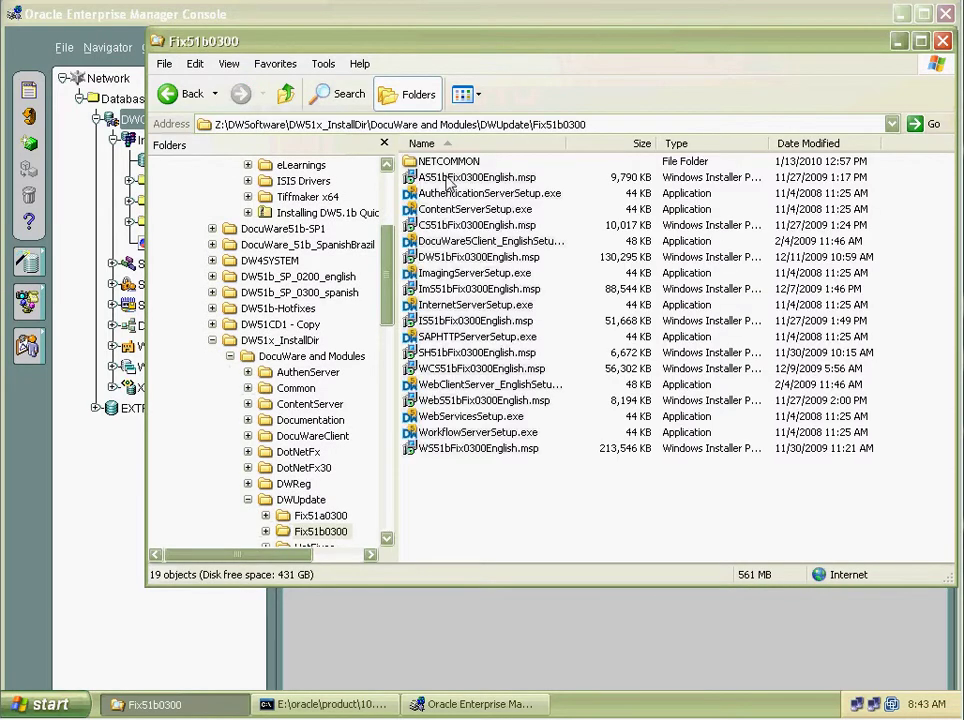
left_click(735, 144)
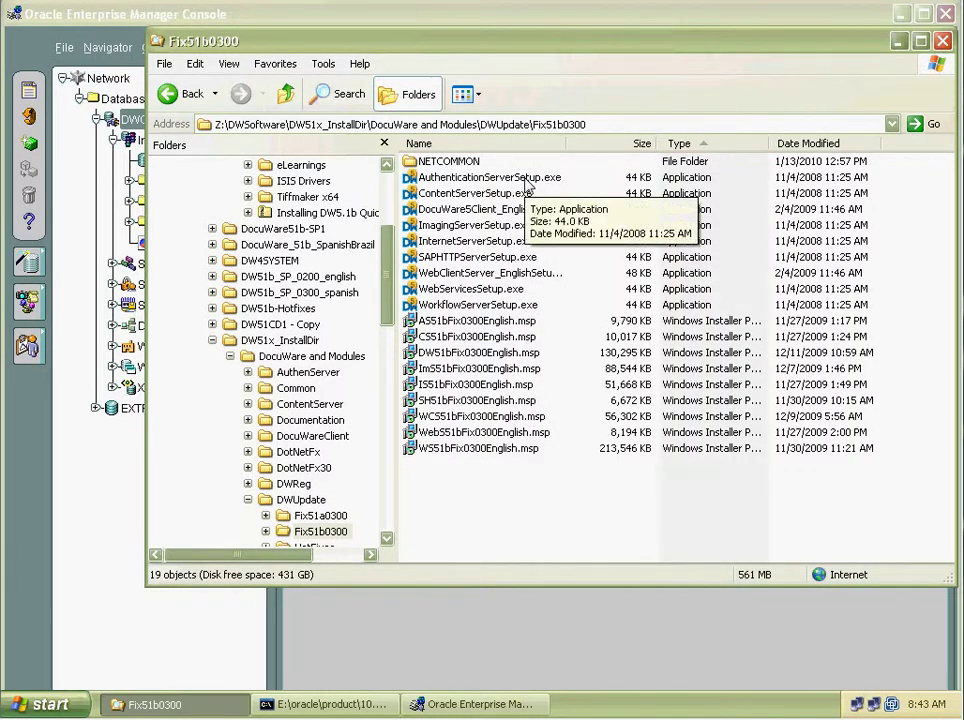
double_click(524, 178)
left_click(531, 378)
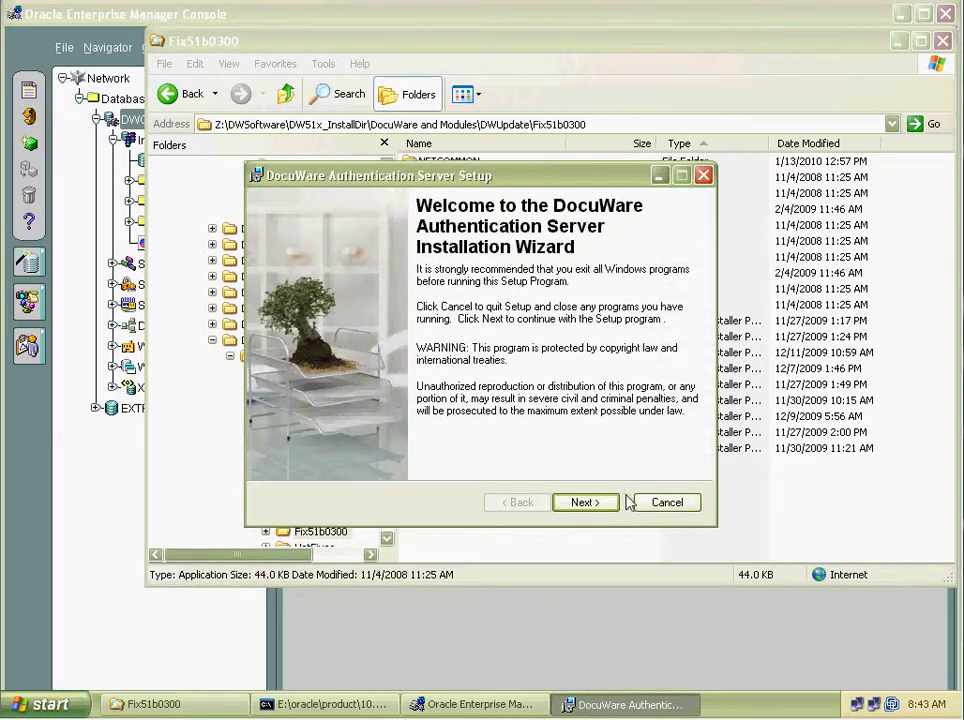
left_click(567, 499)
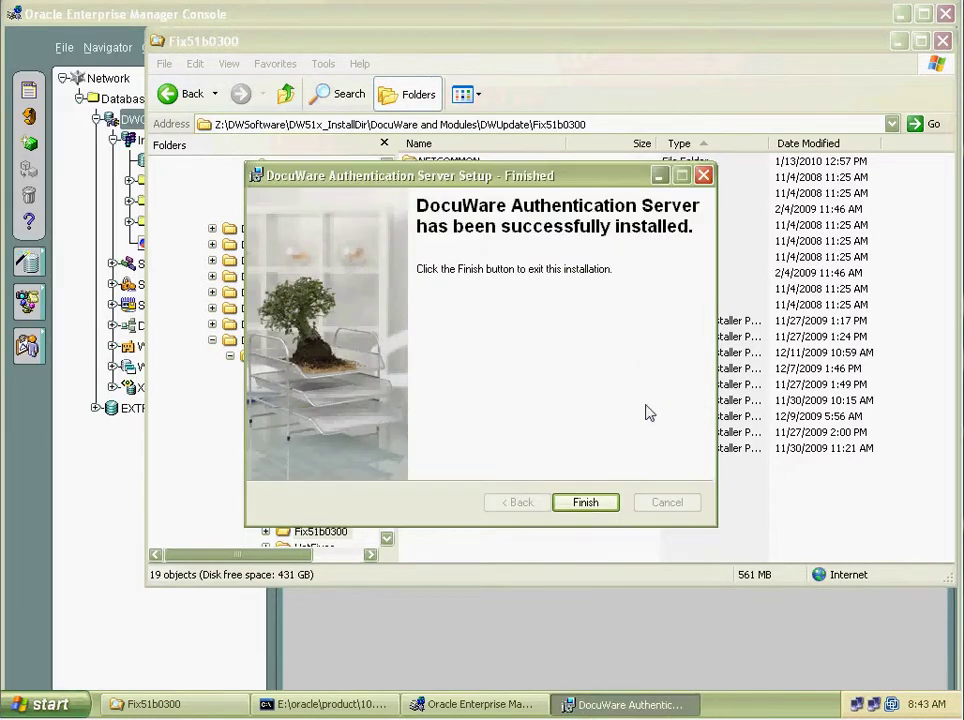
left_click(588, 503)
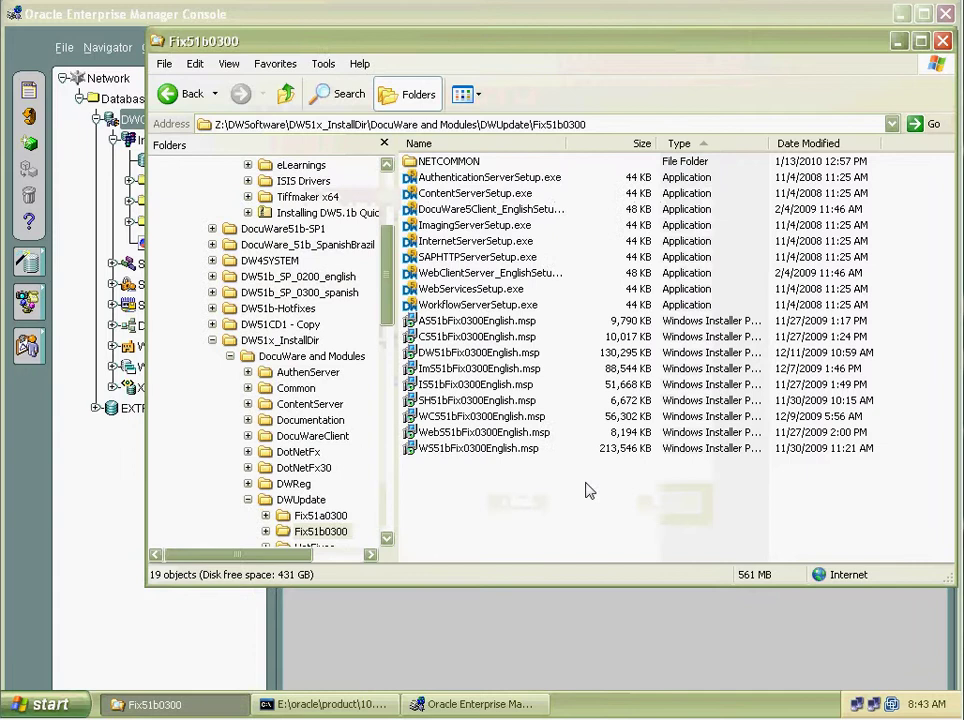
Run ContentServerSetup.exe past the security warning and through to Finish.
double_click(500, 194)
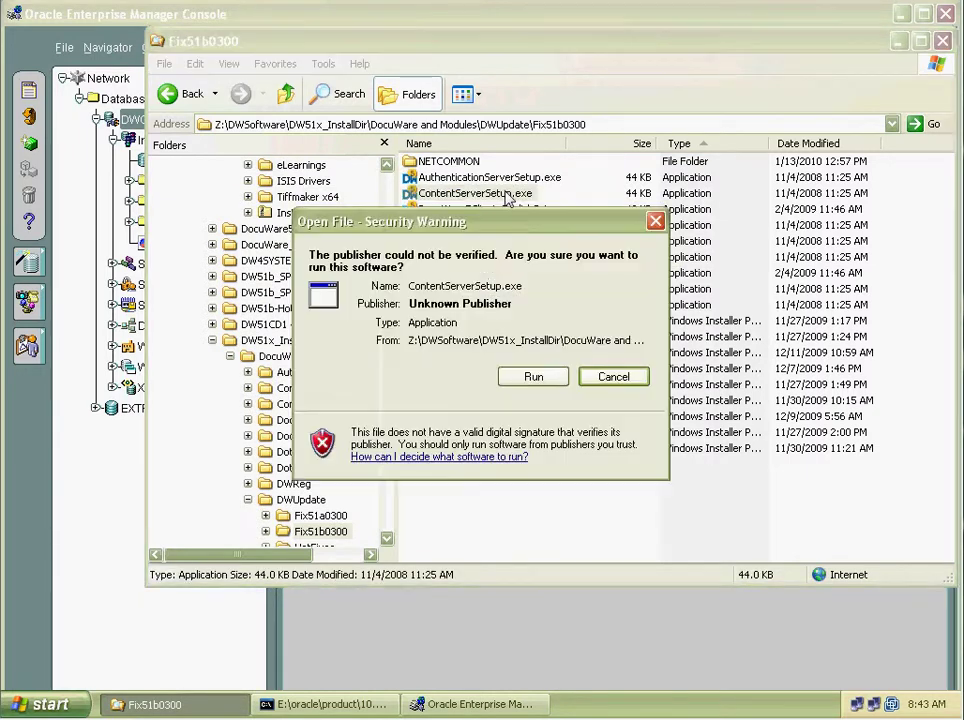
left_click(536, 377)
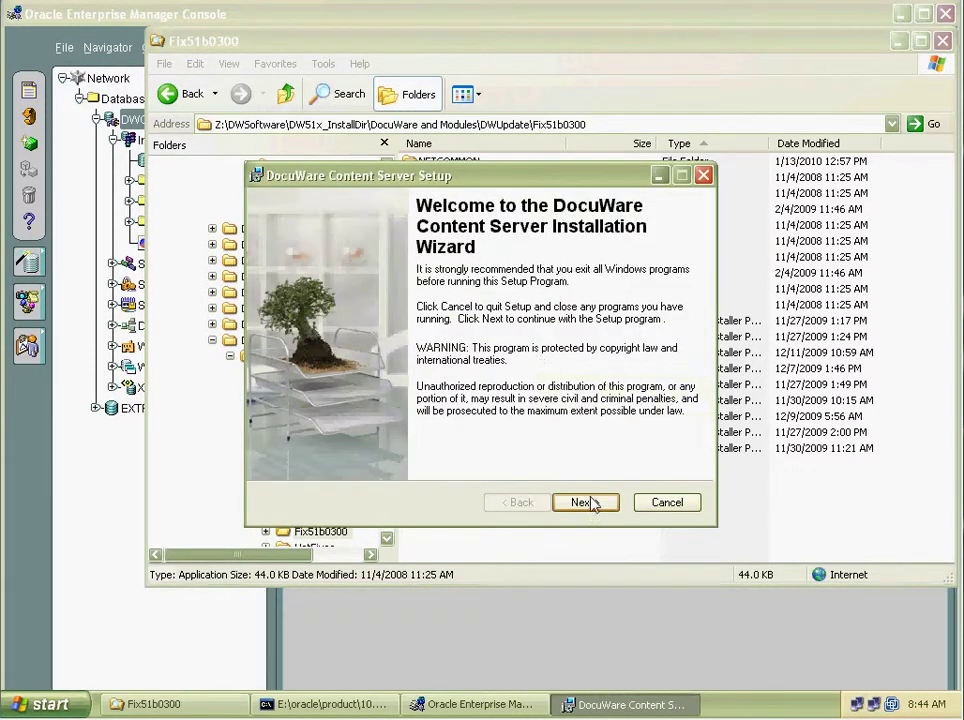
left_click(586, 502)
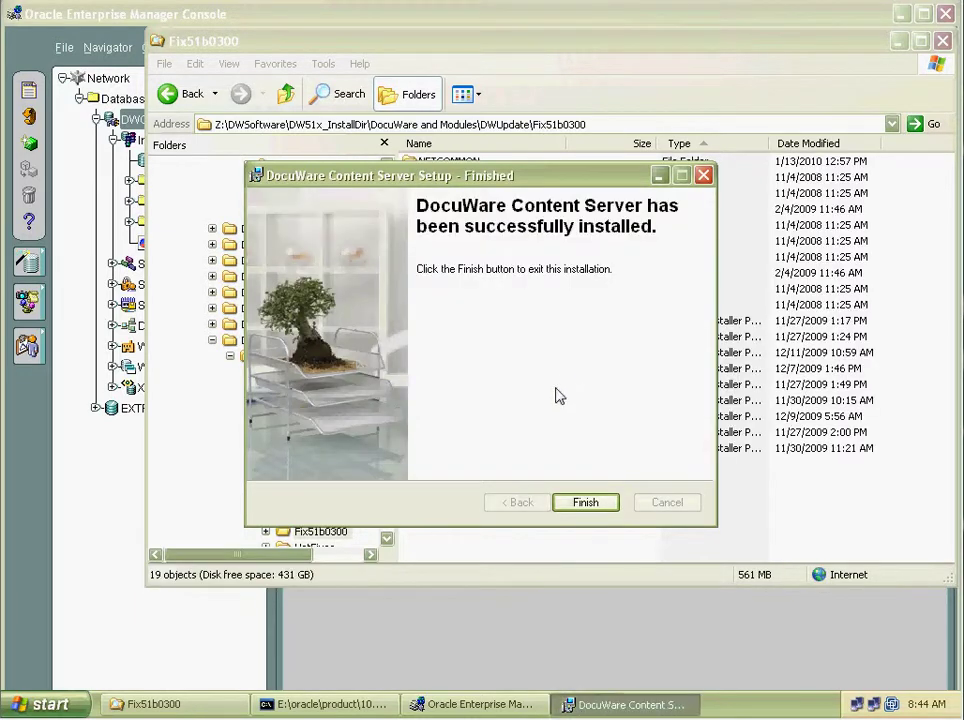
left_click(585, 502)
Run DocuWare5Client_EnglishSetup.exe from Fix51b0300, install the update, and close the Finished page.
double_click(490, 209)
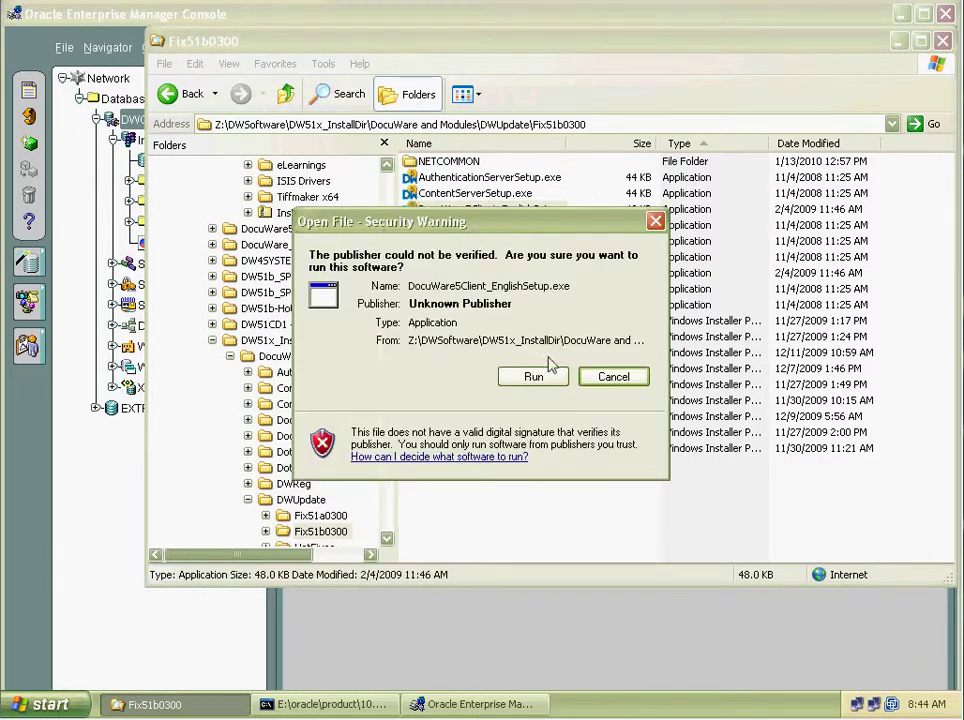
left_click(542, 379)
left_click_drag(575, 152, 640, 148)
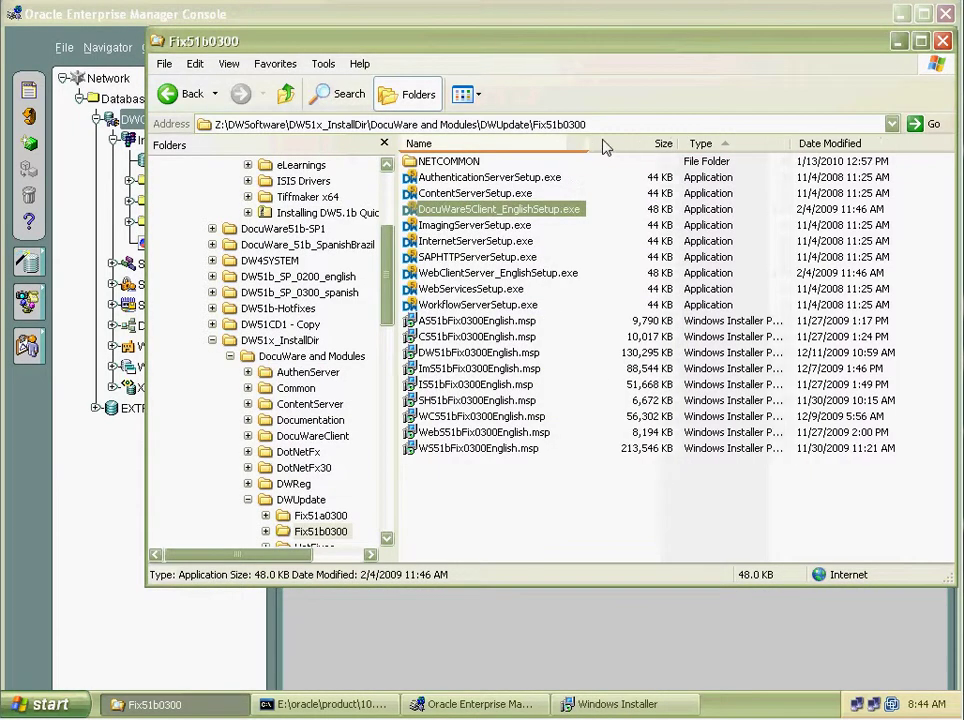
left_click(612, 706)
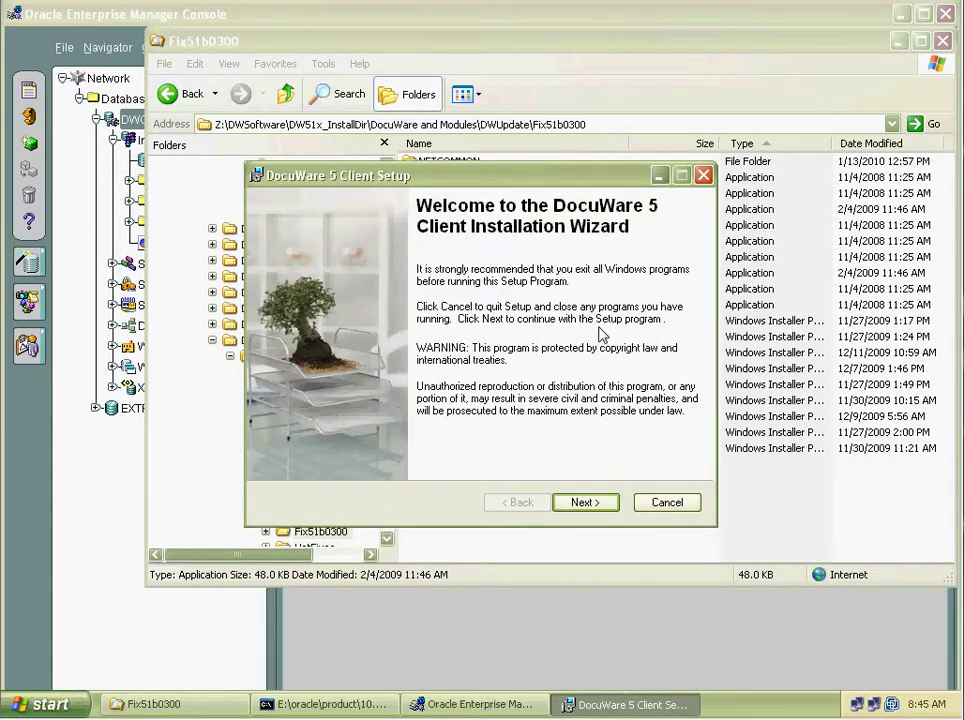
left_click(583, 504)
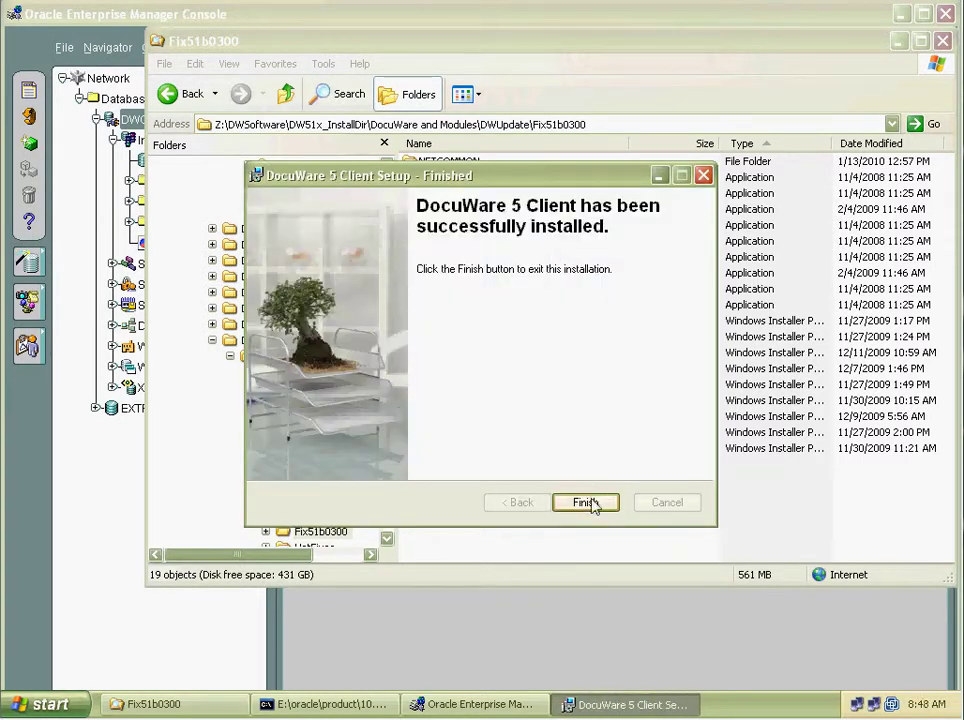
left_click(590, 504)
Decline the restart and go through the Fix51b0300 setup files down to WorkflowServerSetup.exe.
left_click(558, 213)
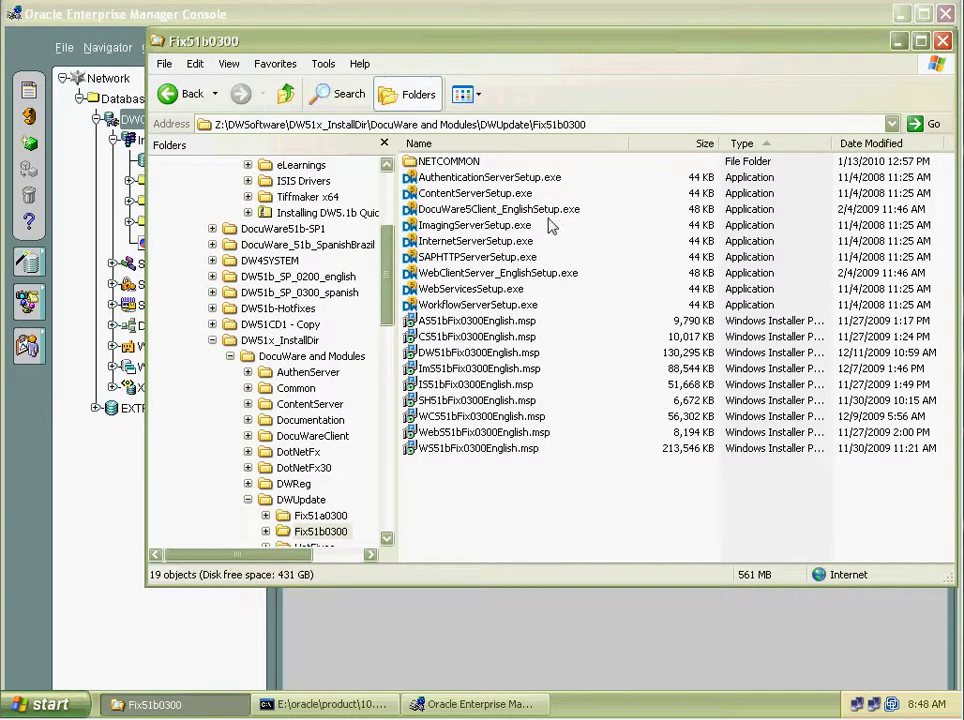
left_click(488, 211)
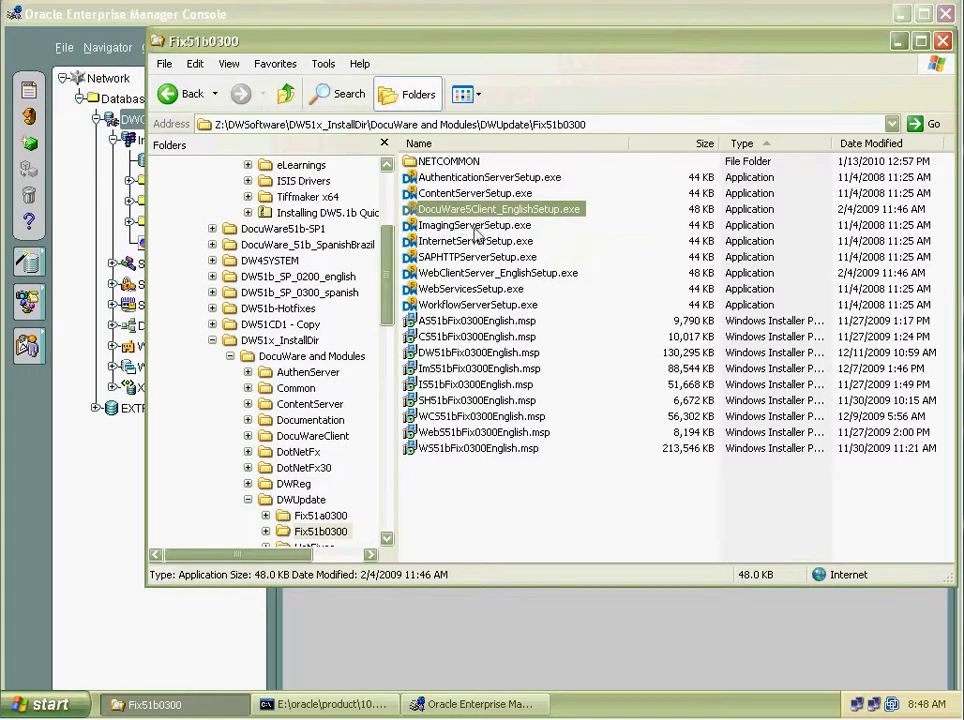
left_click(476, 225)
left_click(477, 241)
left_click(477, 257)
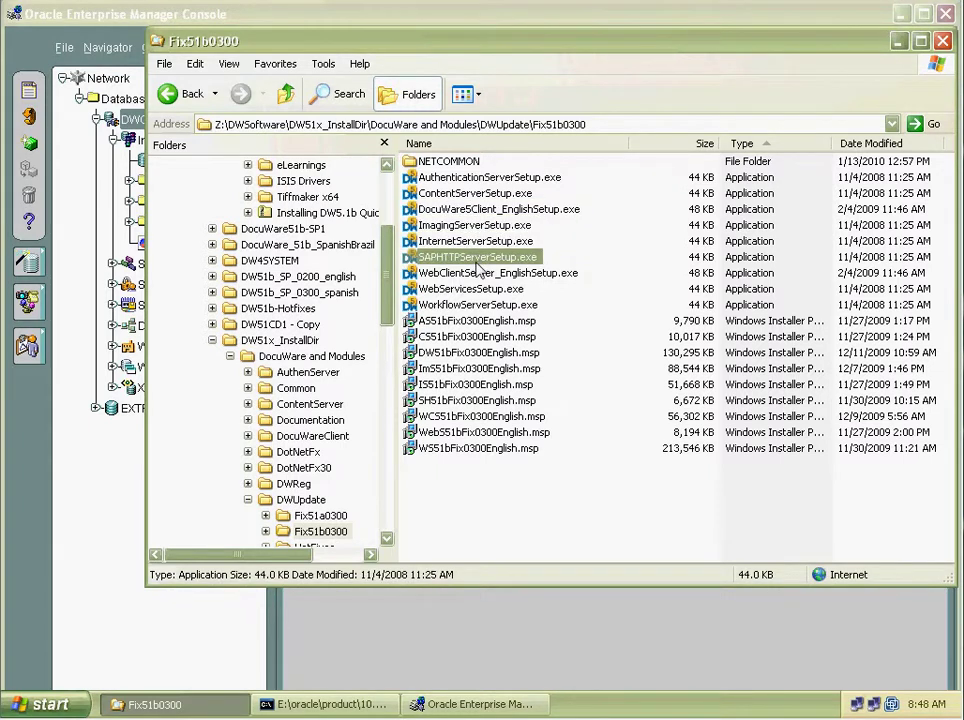
left_click(478, 273)
left_click(479, 289)
left_click(481, 306)
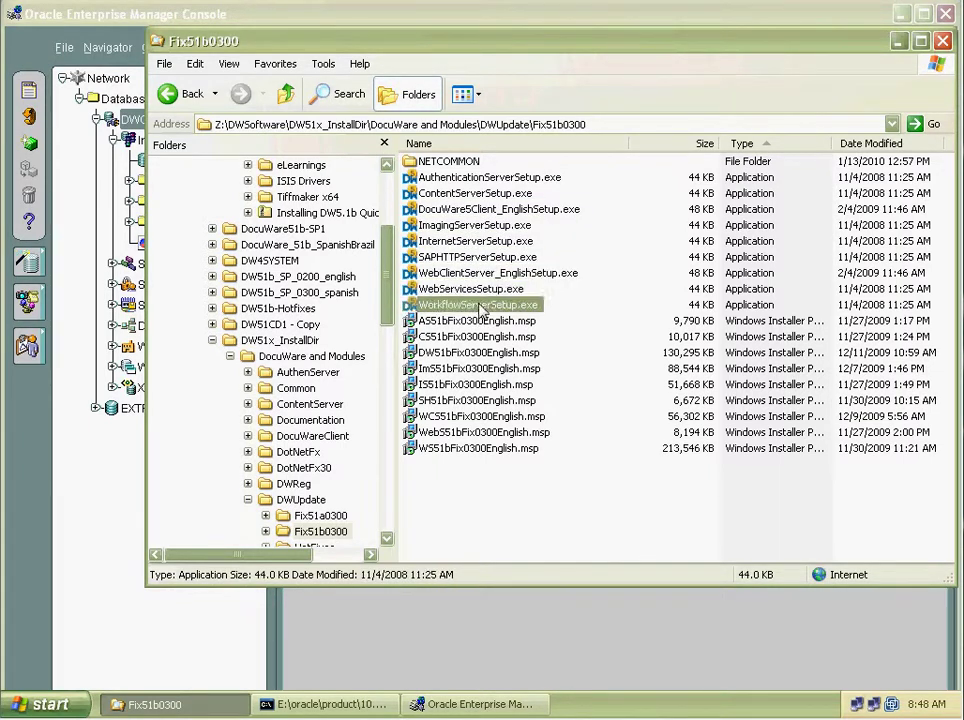
Launch WorkflowServerSetup.exe, allow the unverified file to run, and start the update.
double_click(481, 306)
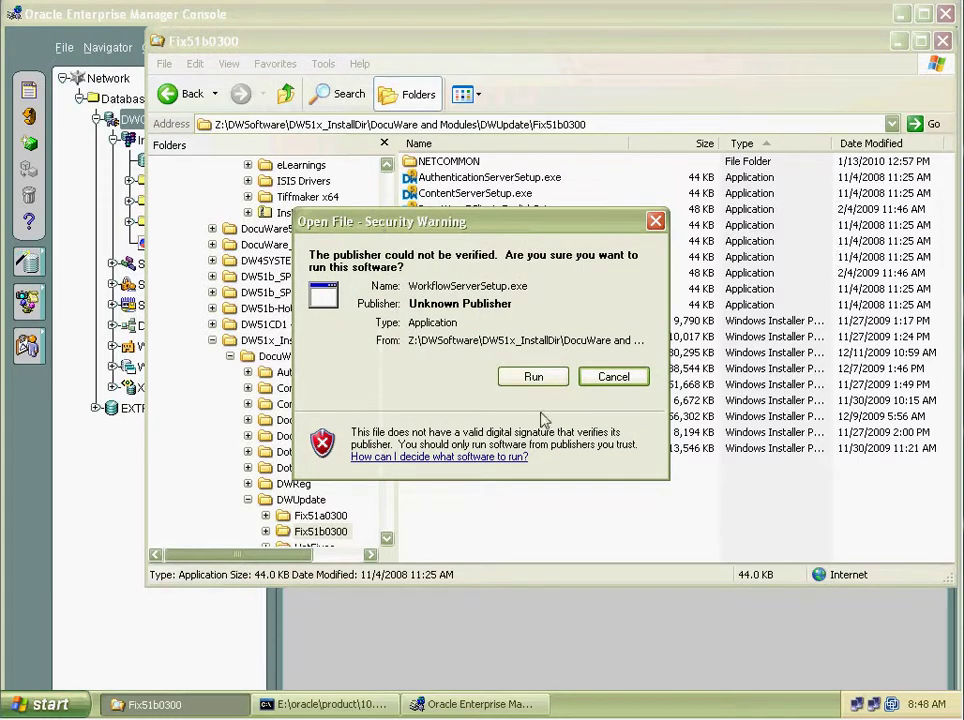
left_click(536, 380)
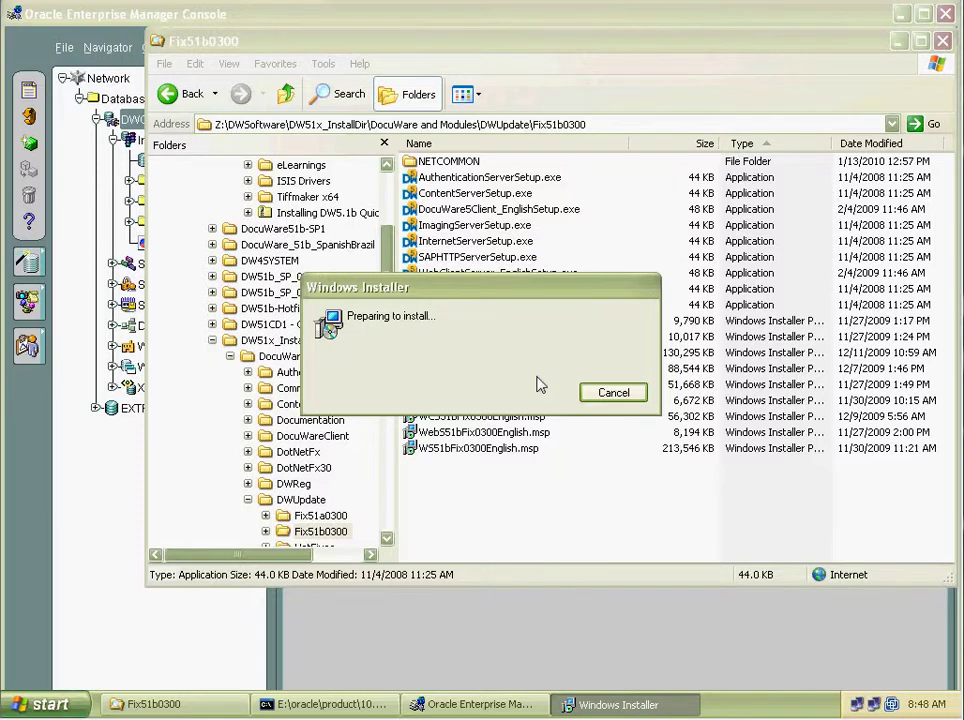
left_click_drag(521, 295, 513, 354)
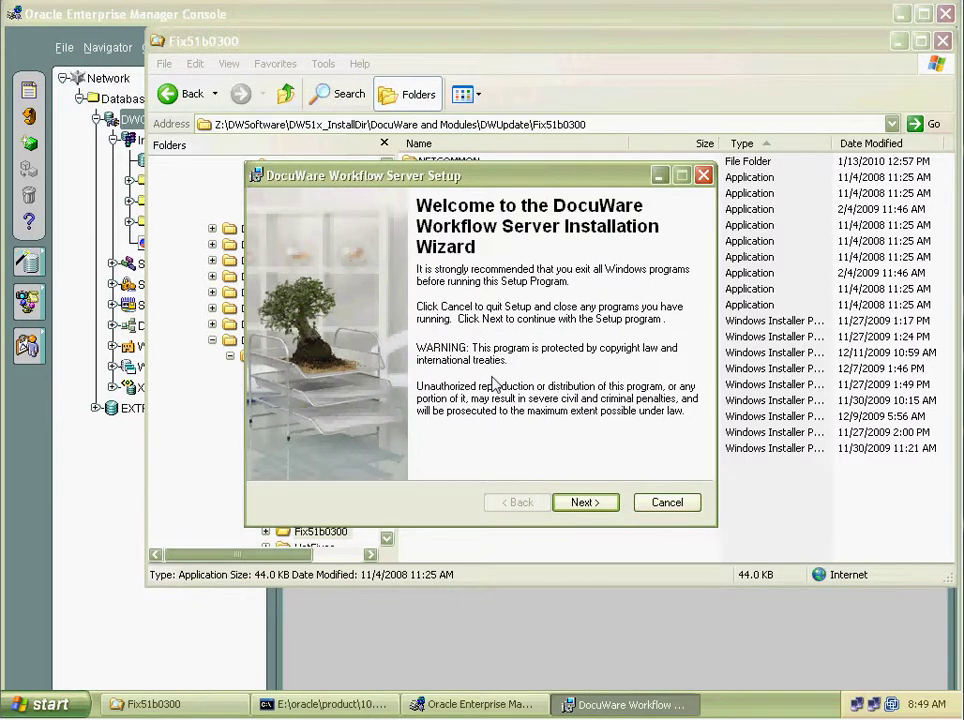
left_click(588, 503)
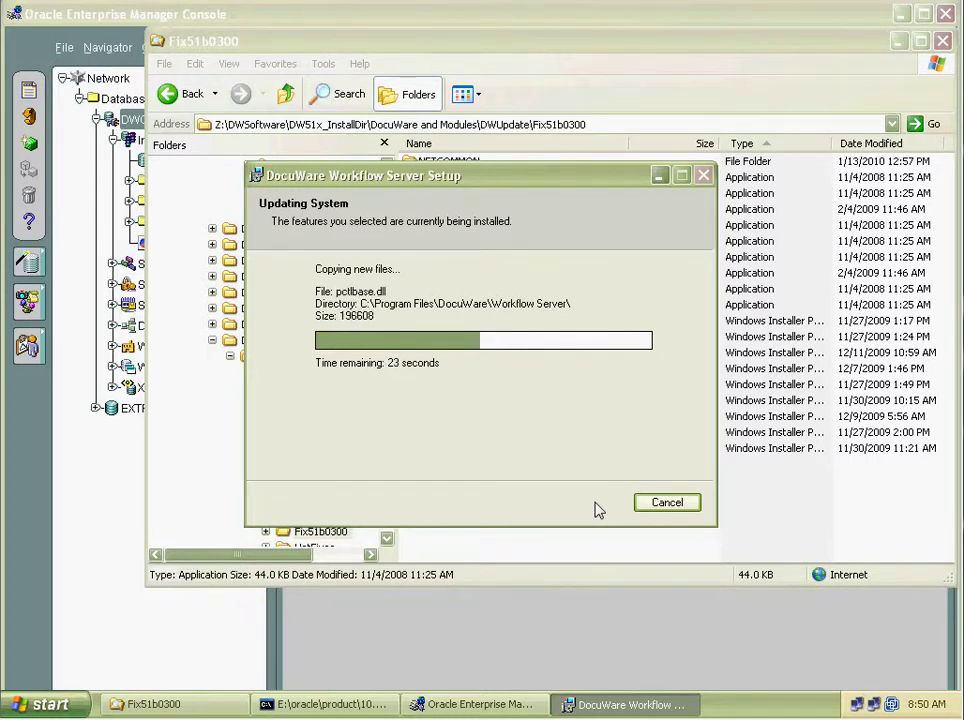
Switch to the Oracle Enterprise Manager Console while the Workflow Server files copy.
left_click(472, 705)
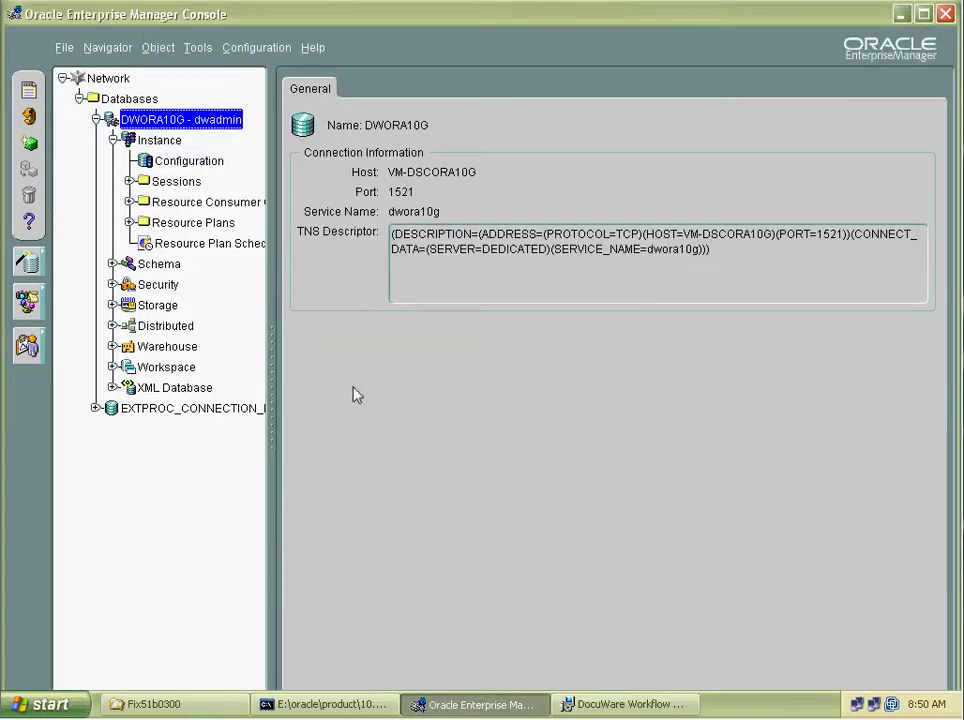
Expand DWORA10G > Schema and select DWADMIN to list its triggers and tables.
left_click(96, 119)
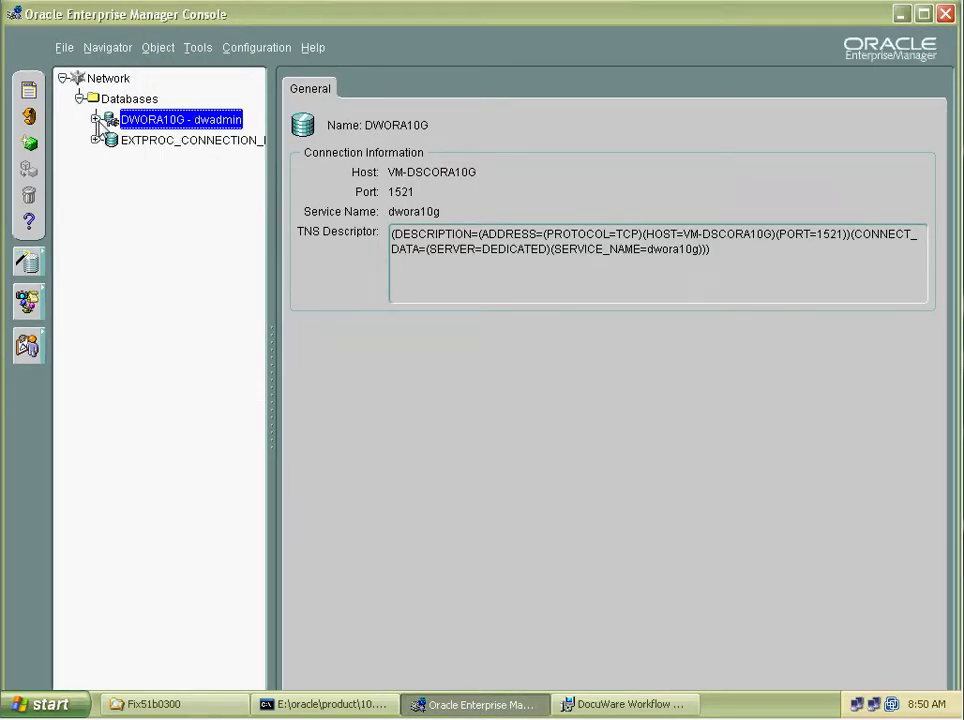
left_click(96, 119)
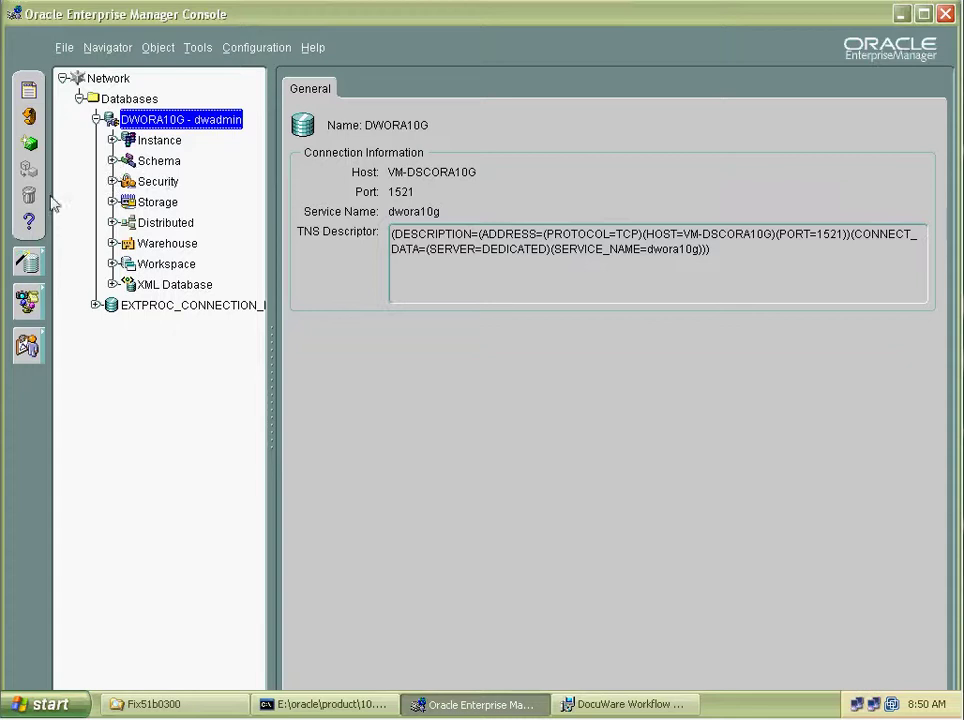
left_click(612, 703)
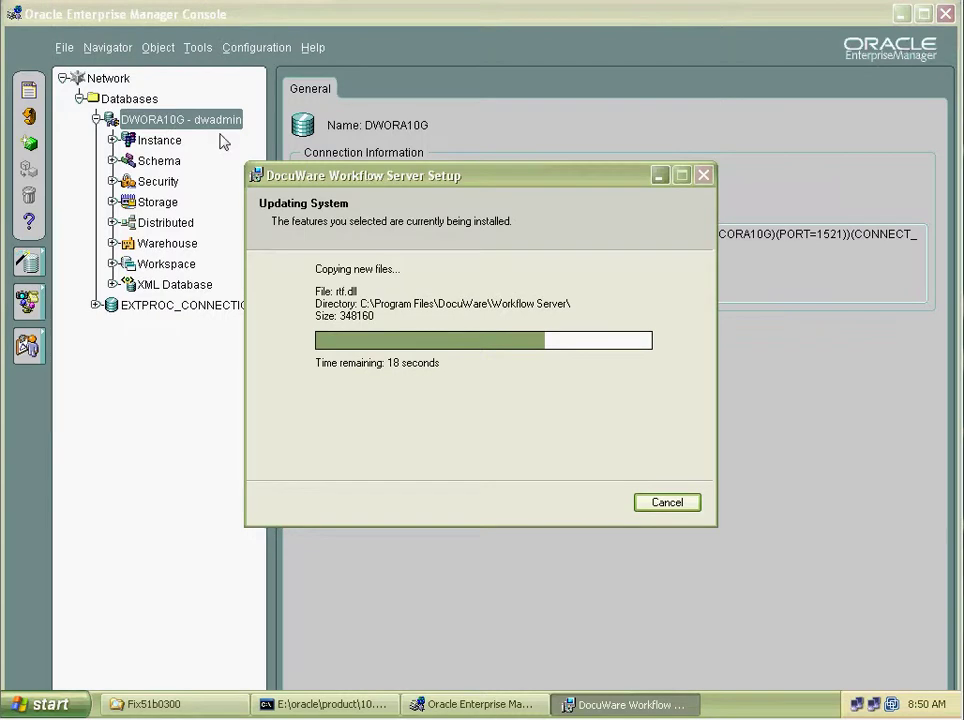
left_click(444, 49)
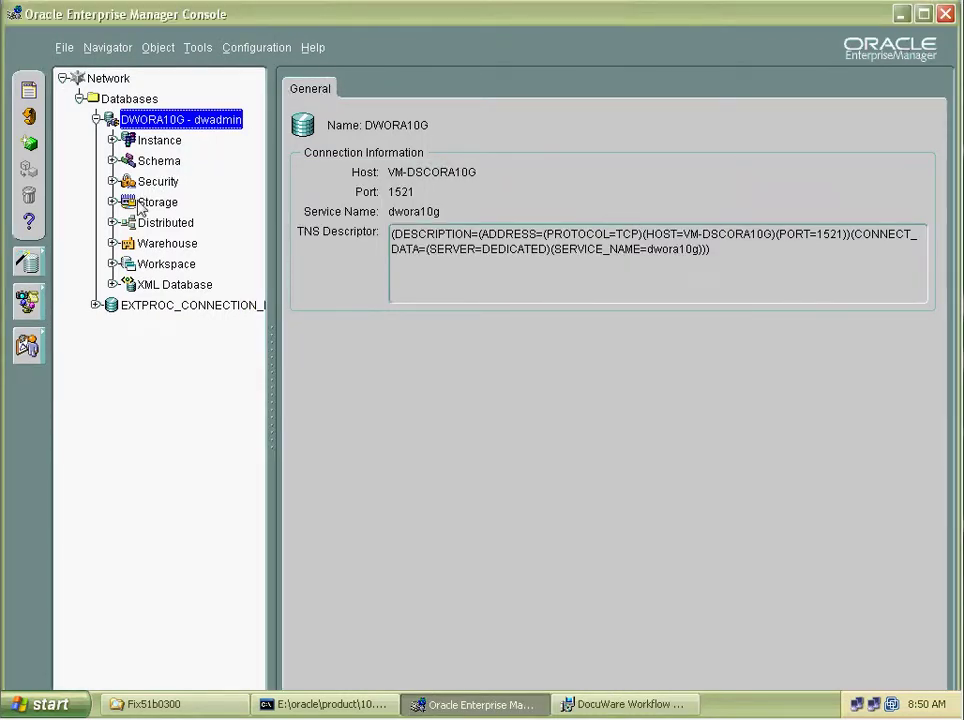
left_click(113, 160)
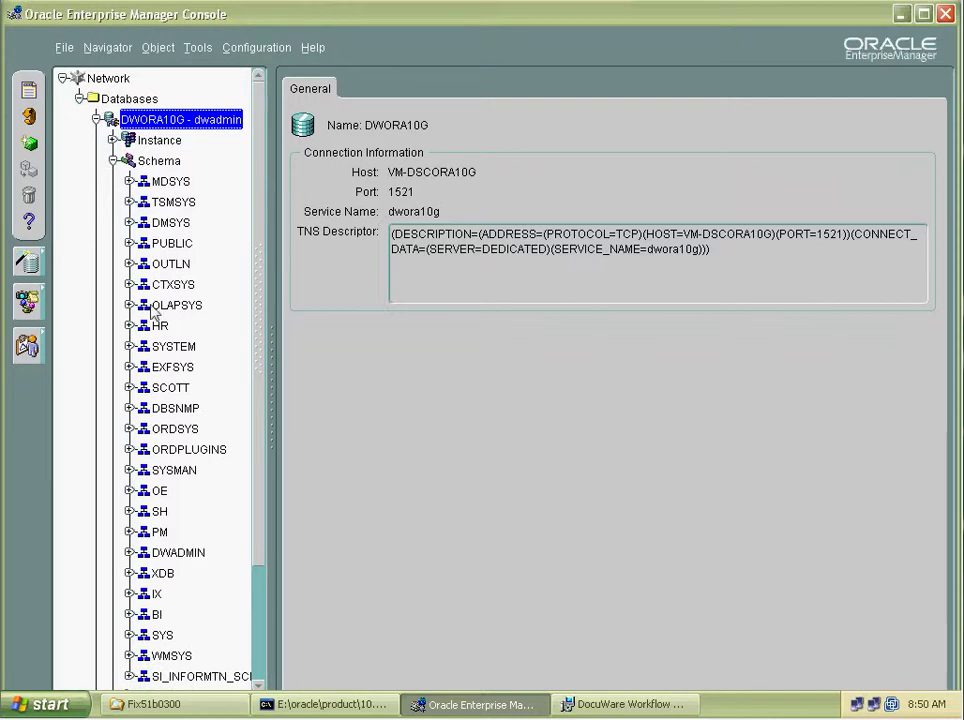
left_click_drag(258, 275, 267, 398)
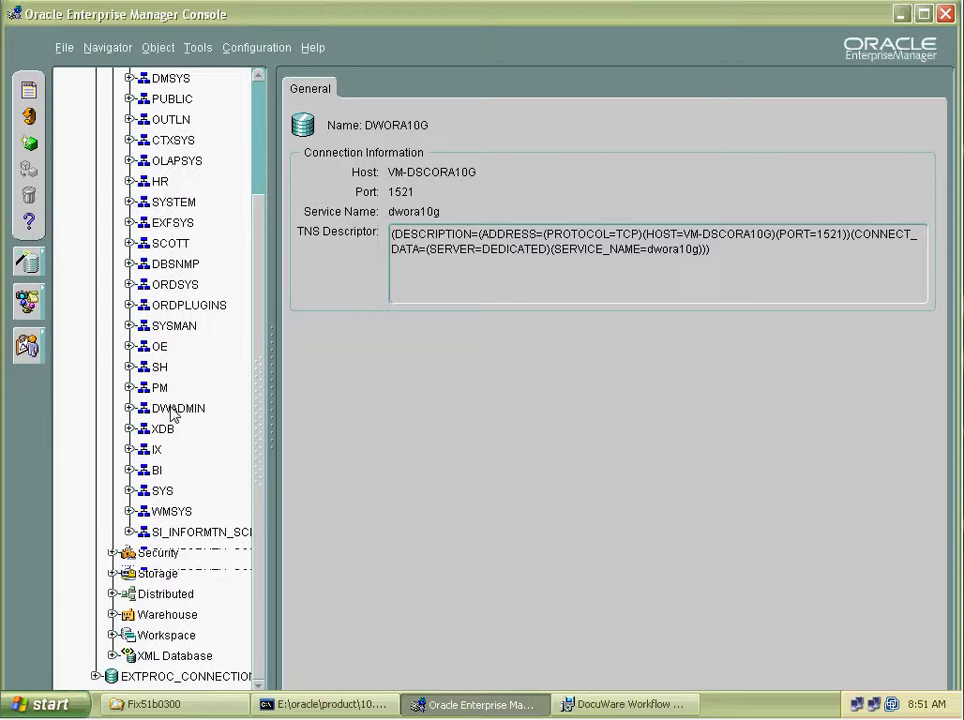
left_click(628, 705)
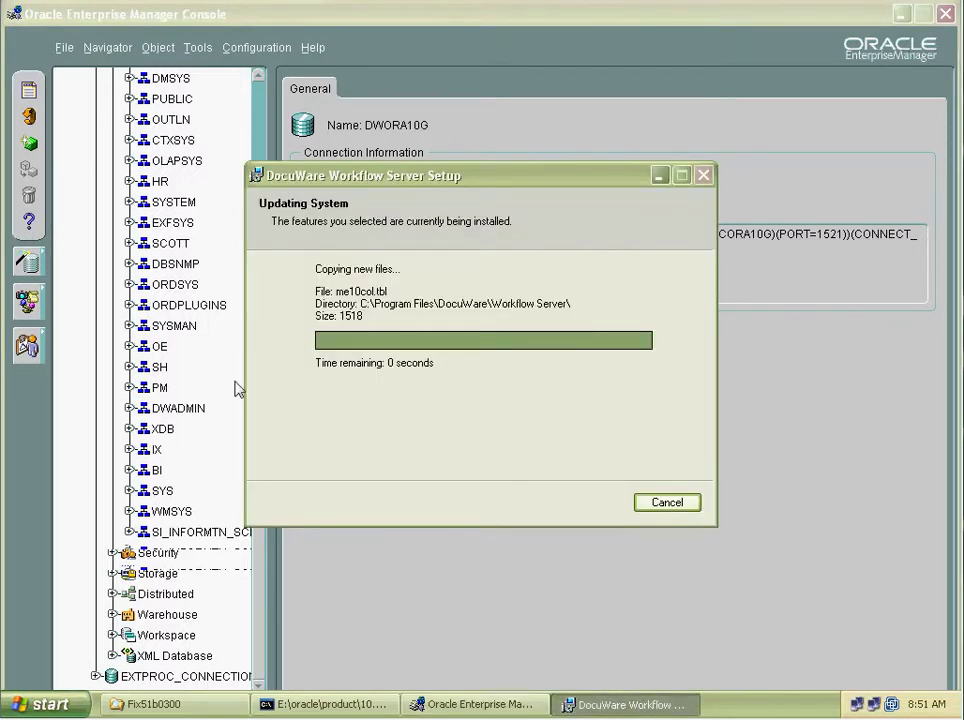
left_click(474, 633)
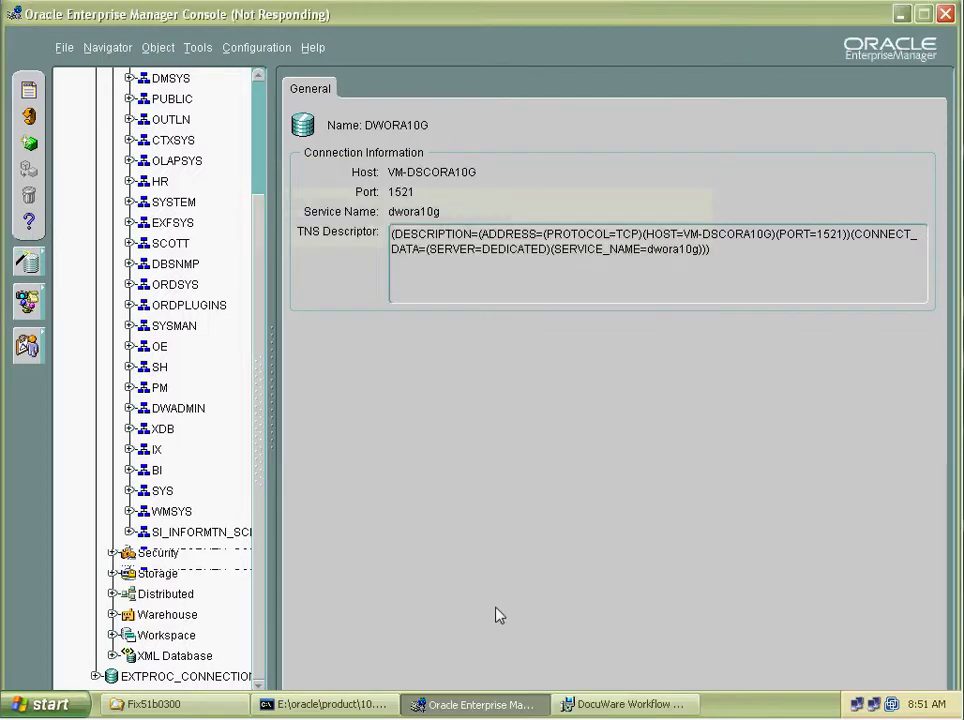
left_click(170, 412)
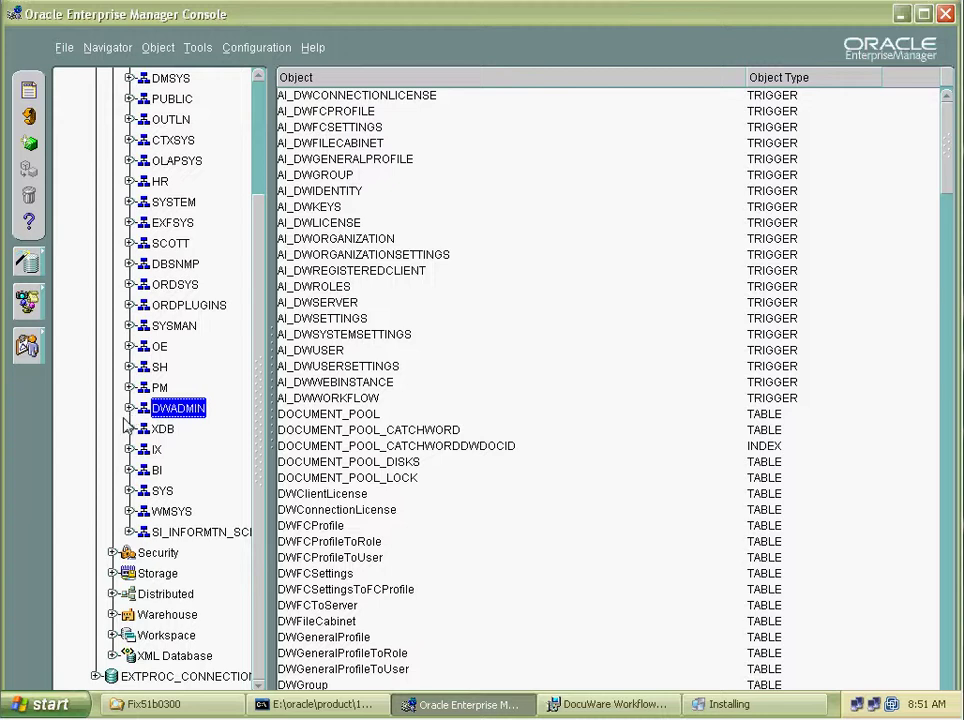
Expand DWADMIN's tables and inspect the DWClientLicense and DWFCToServer tables.
left_click(129, 408)
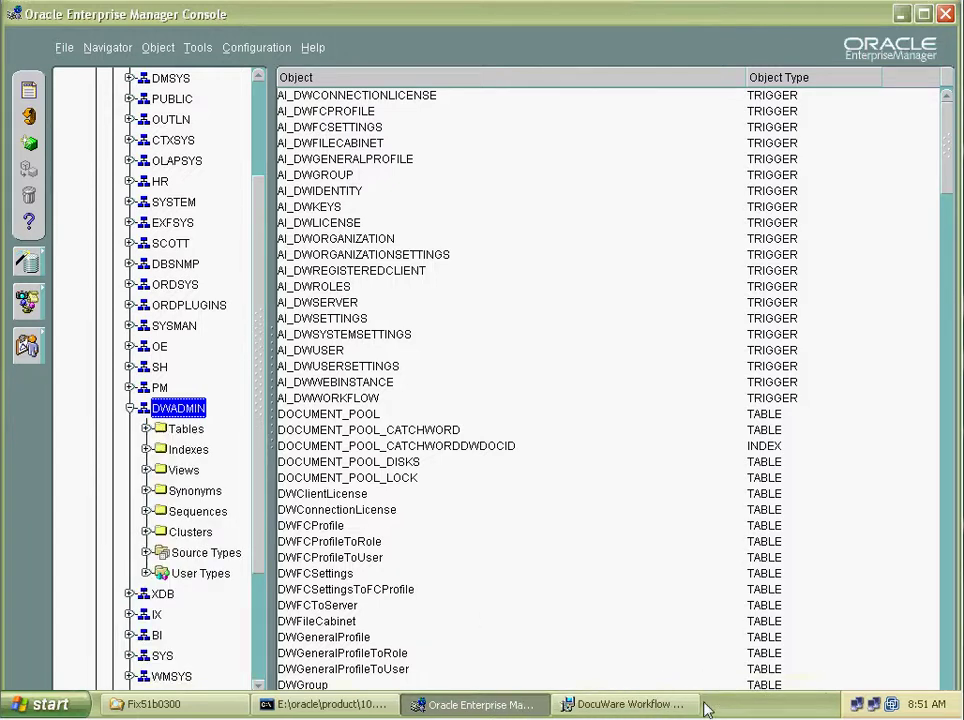
left_click(660, 705)
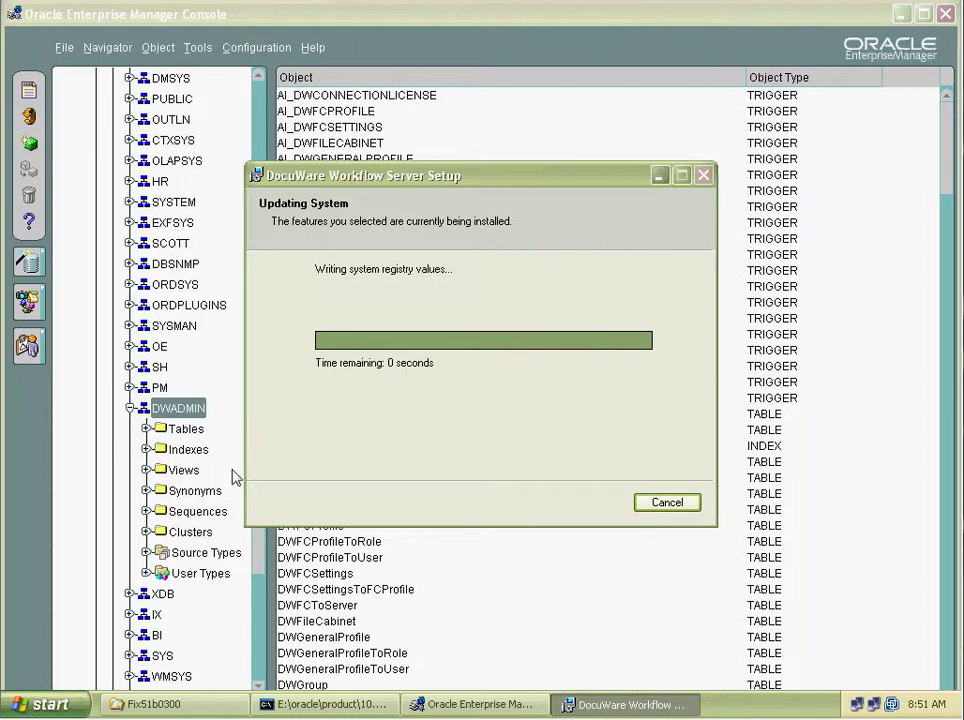
left_click(456, 575)
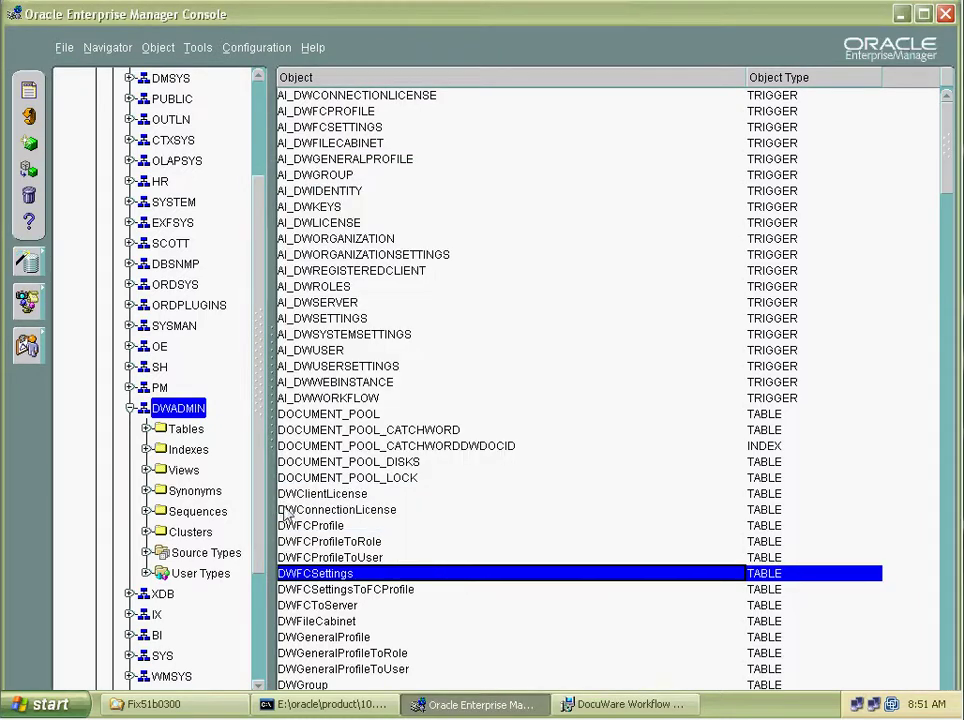
left_click(187, 430)
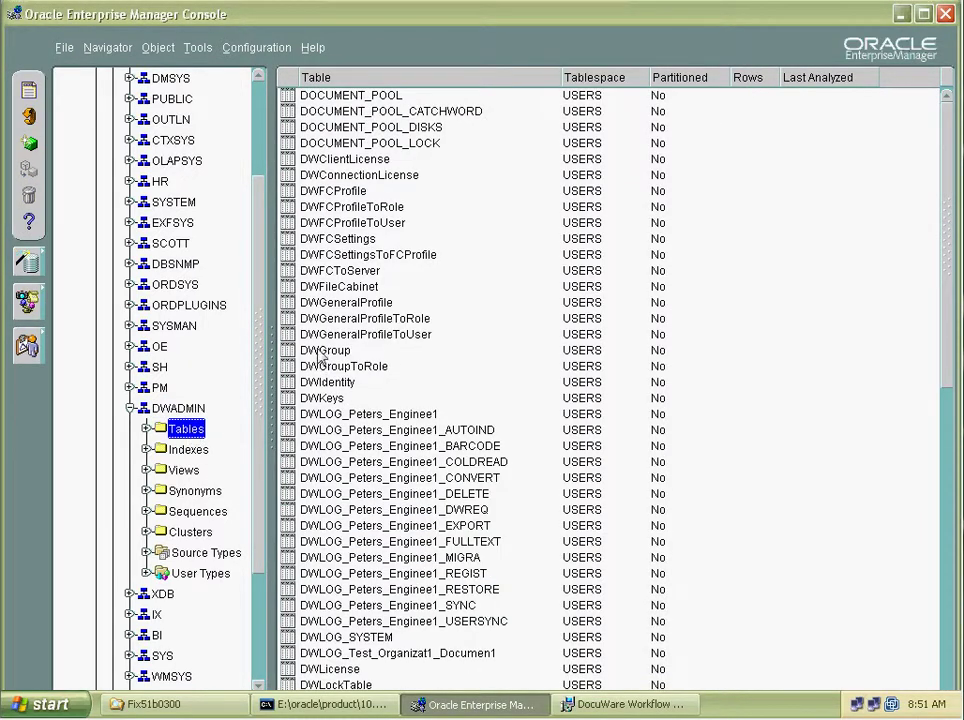
left_click(325, 160)
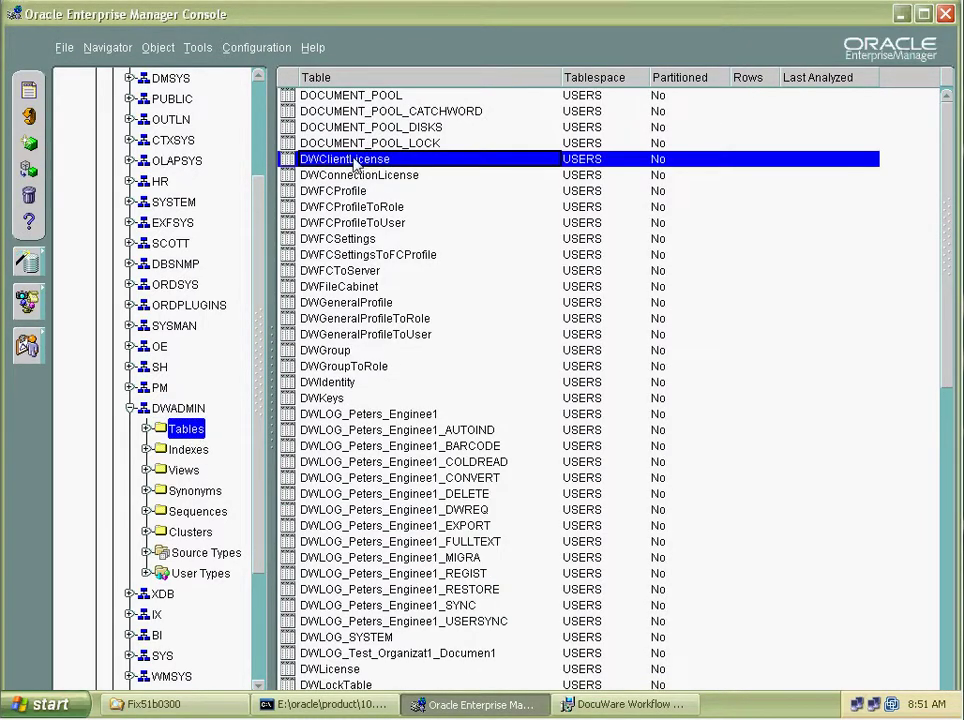
left_click(362, 272)
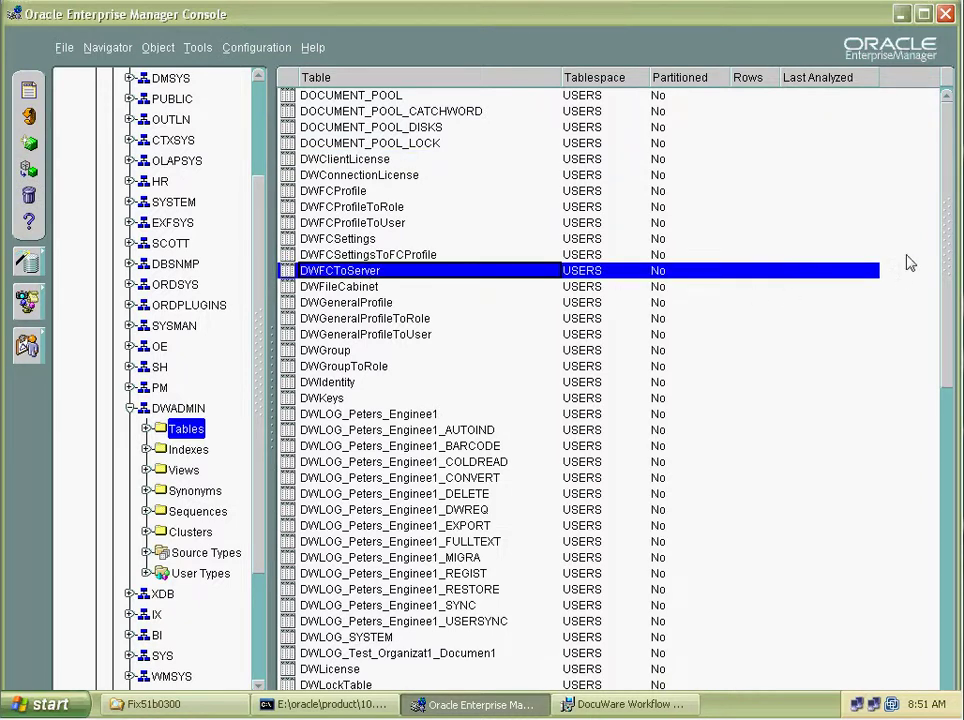
left_click_drag(943, 240, 943, 580)
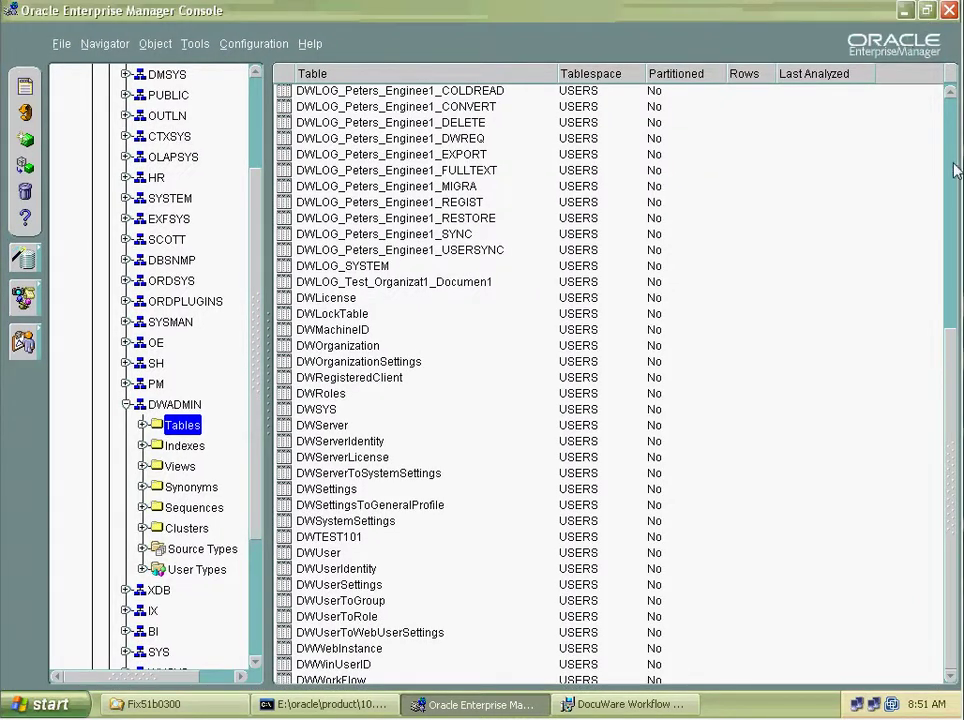
left_click_drag(953, 537, 922, 607)
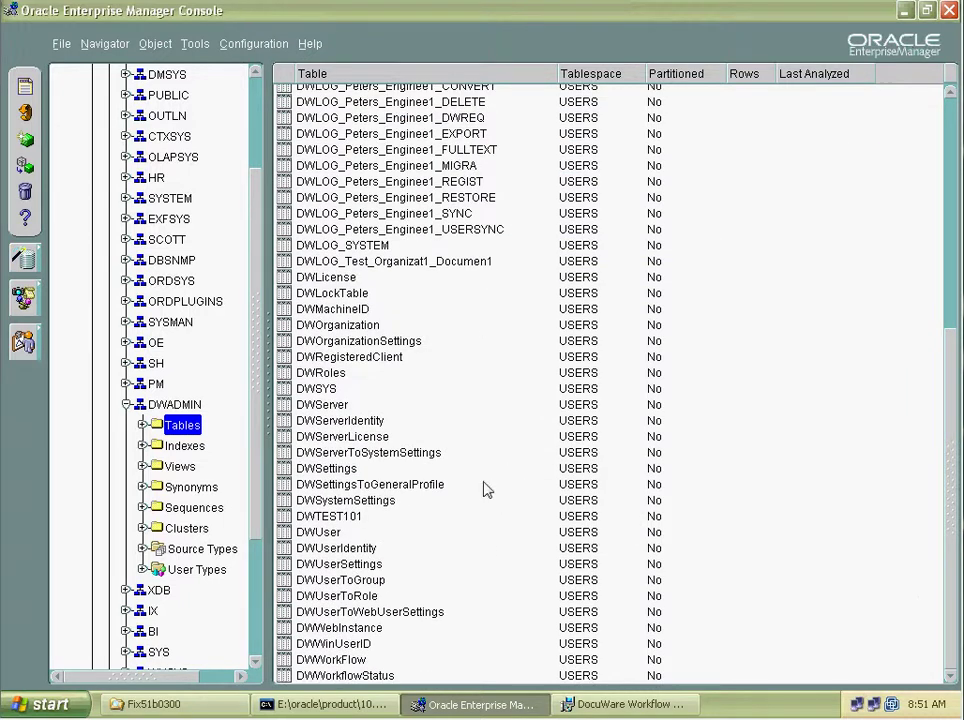
Review DWADMIN's indexes and views, then return to the finished Workflow Server installer.
left_click(185, 447)
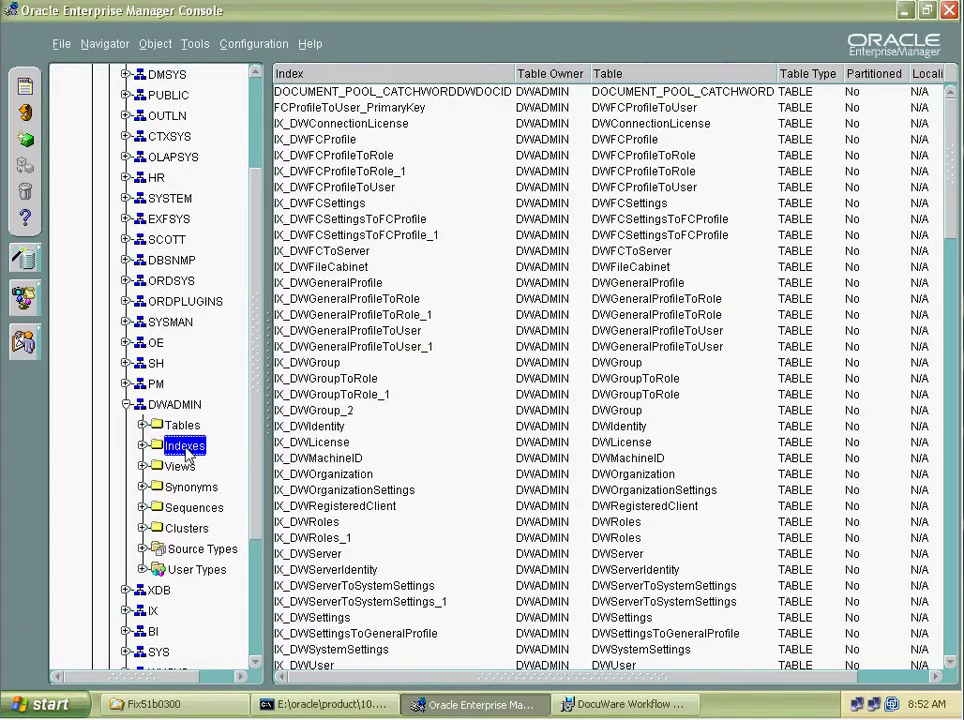
left_click(173, 427)
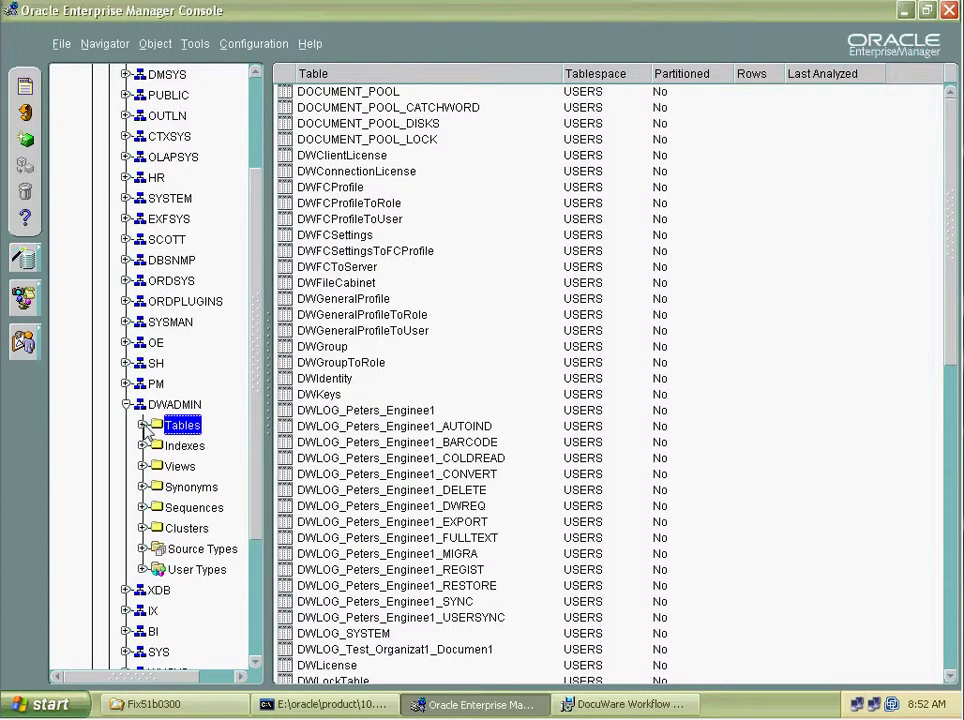
left_click(145, 426)
left_click(145, 426)
left_click(181, 466)
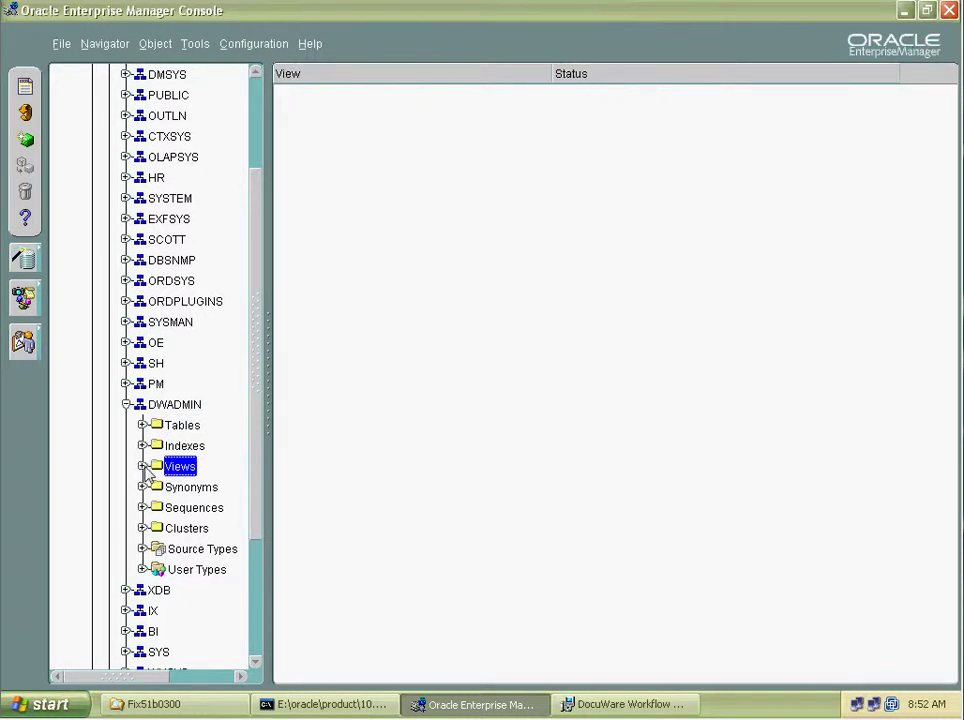
left_click(162, 447)
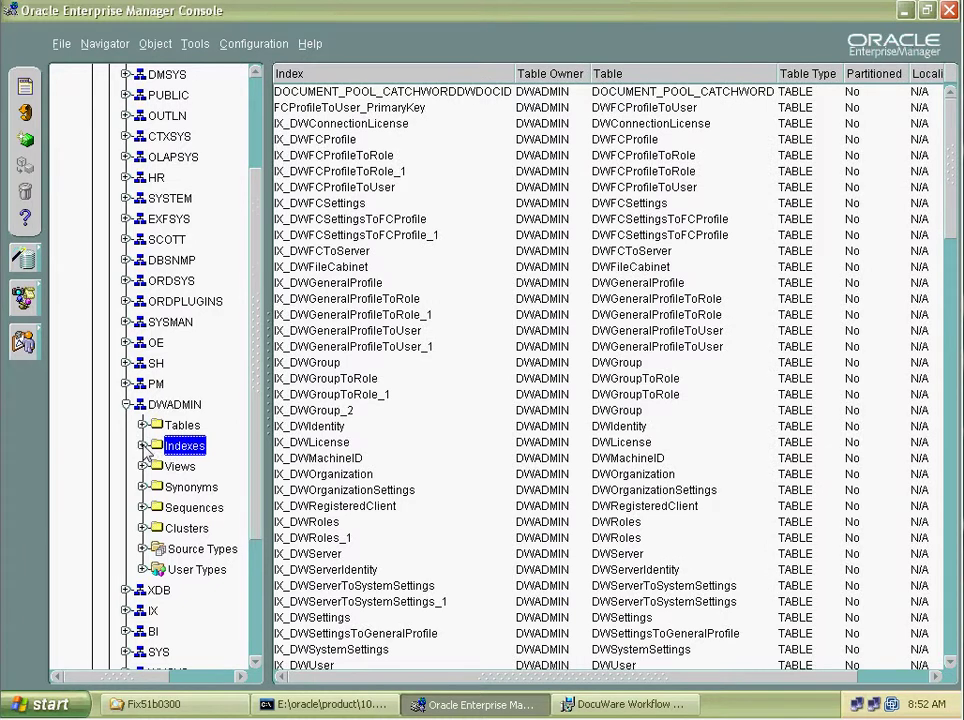
left_click(143, 446)
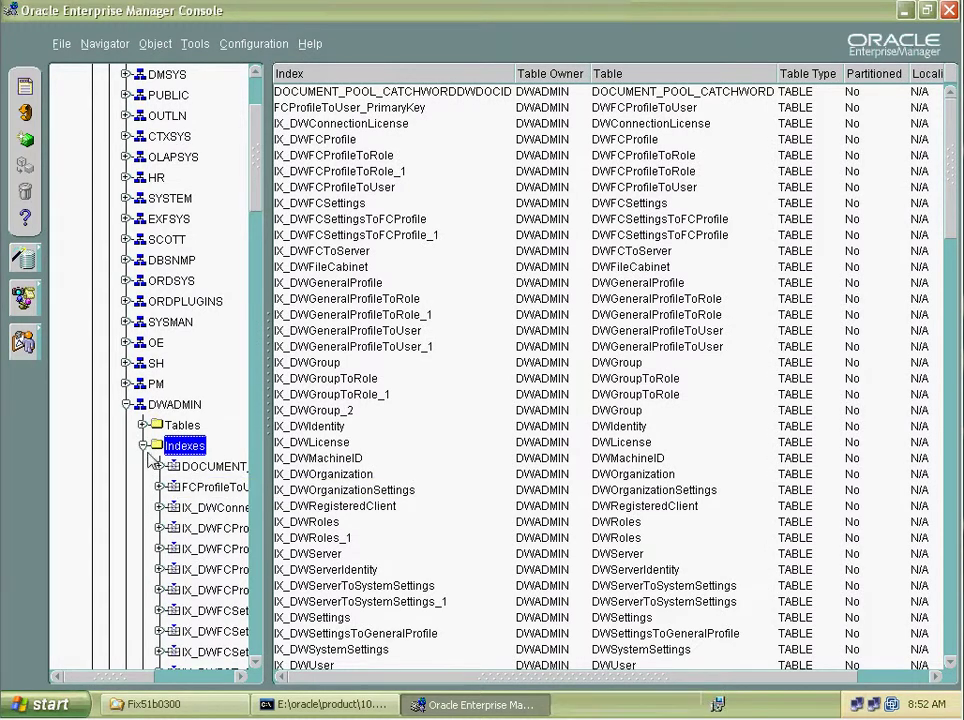
left_click(143, 446)
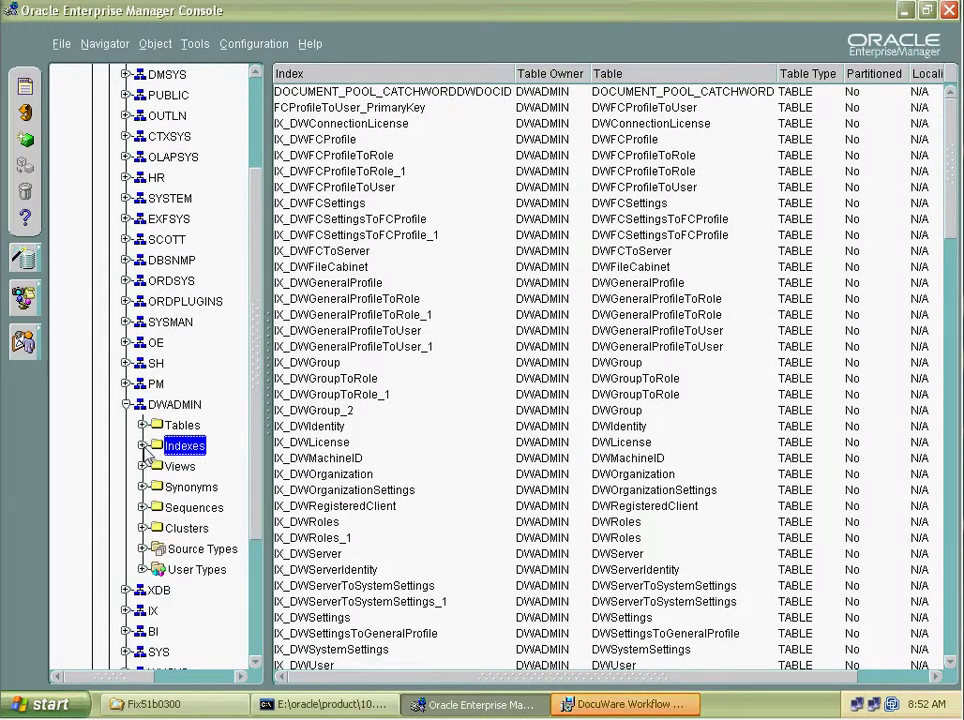
left_click(600, 705)
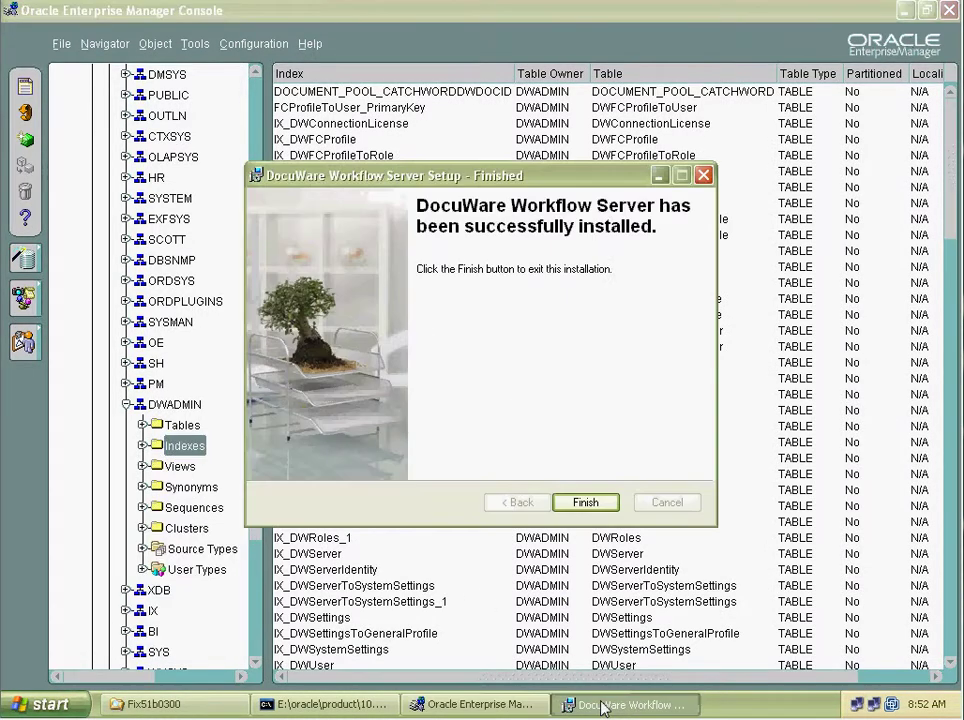
Finish the Workflow Server installer and launch DocuWare ServiceControl from the Startup folder.
left_click(586, 503)
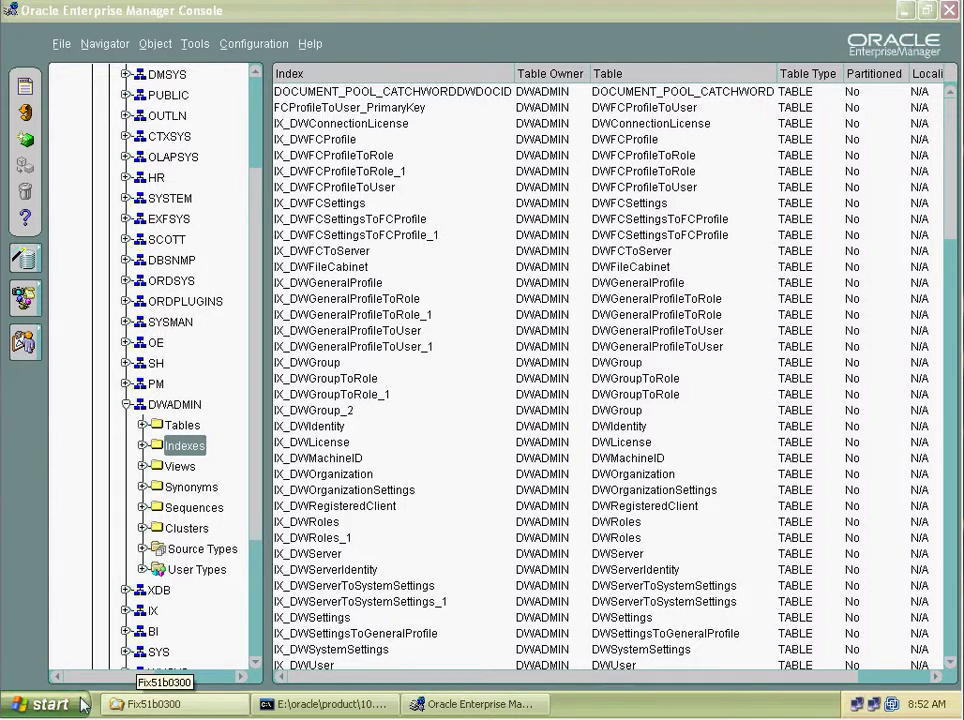
left_click(48, 706)
left_click(110, 635)
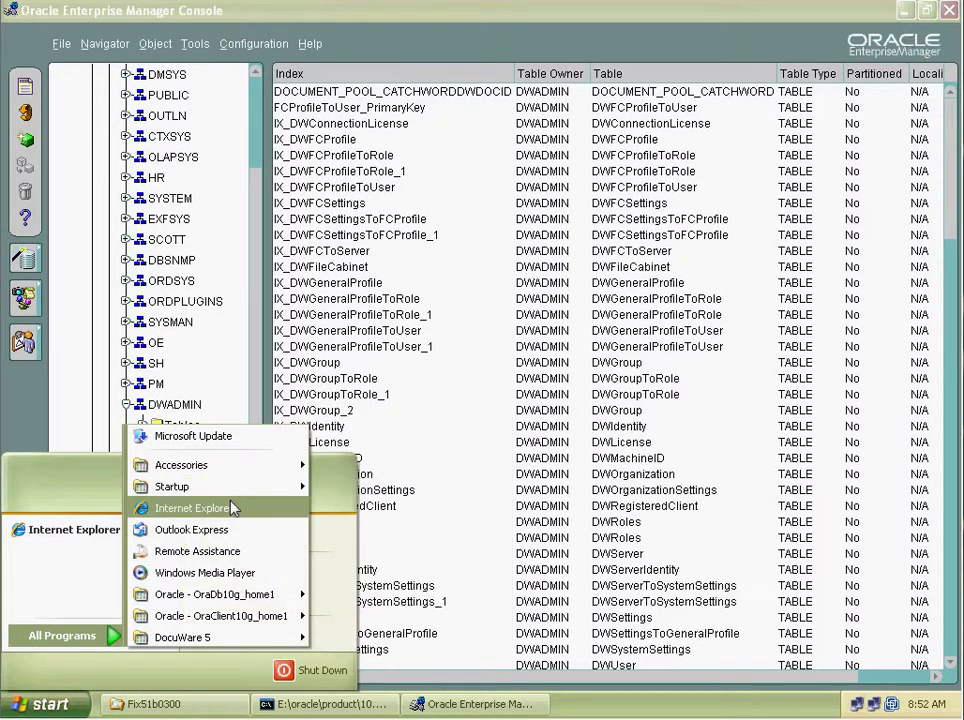
mouse_move(226, 490)
left_click(388, 508)
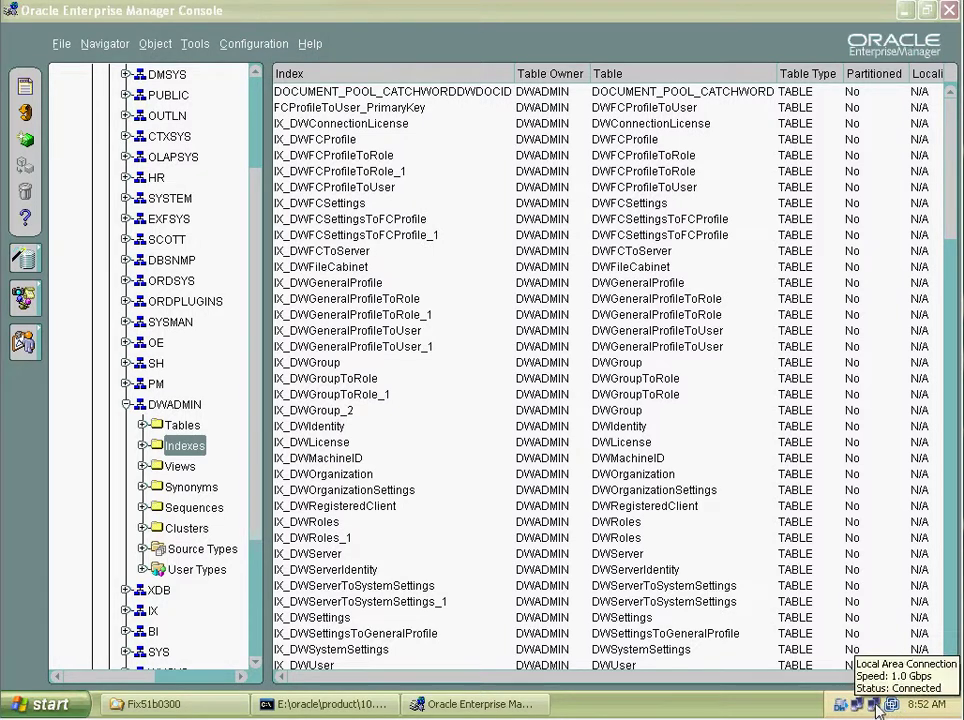
double_click(842, 706)
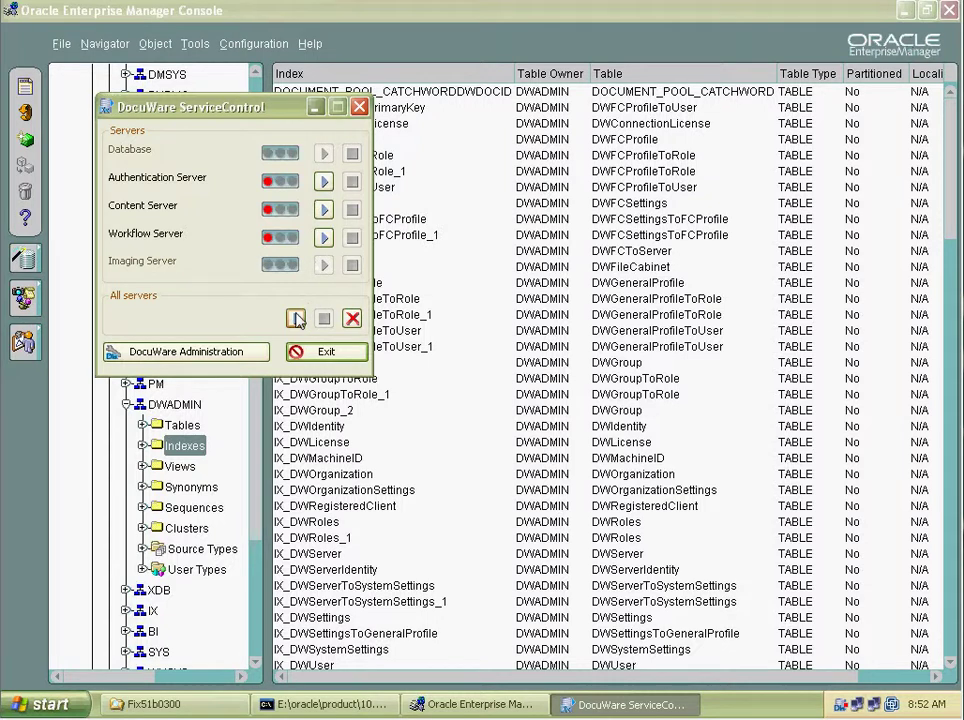
Start the Authentication, Content and Workflow servers all at once.
left_click(295, 318)
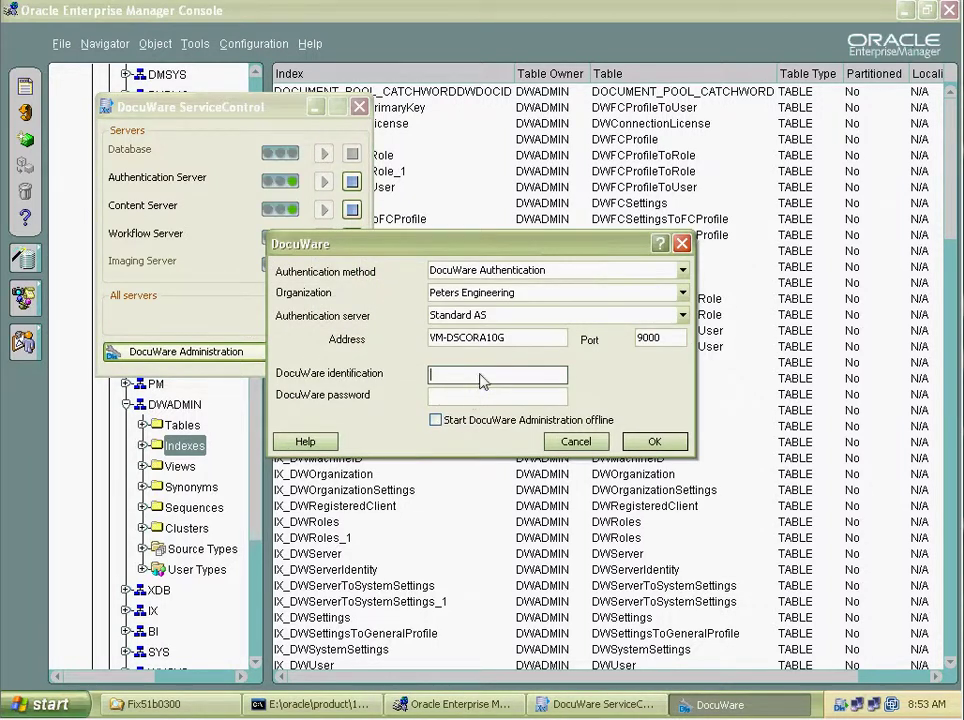
Sign in to DocuWare Administration.
type("in")
key("Tab")
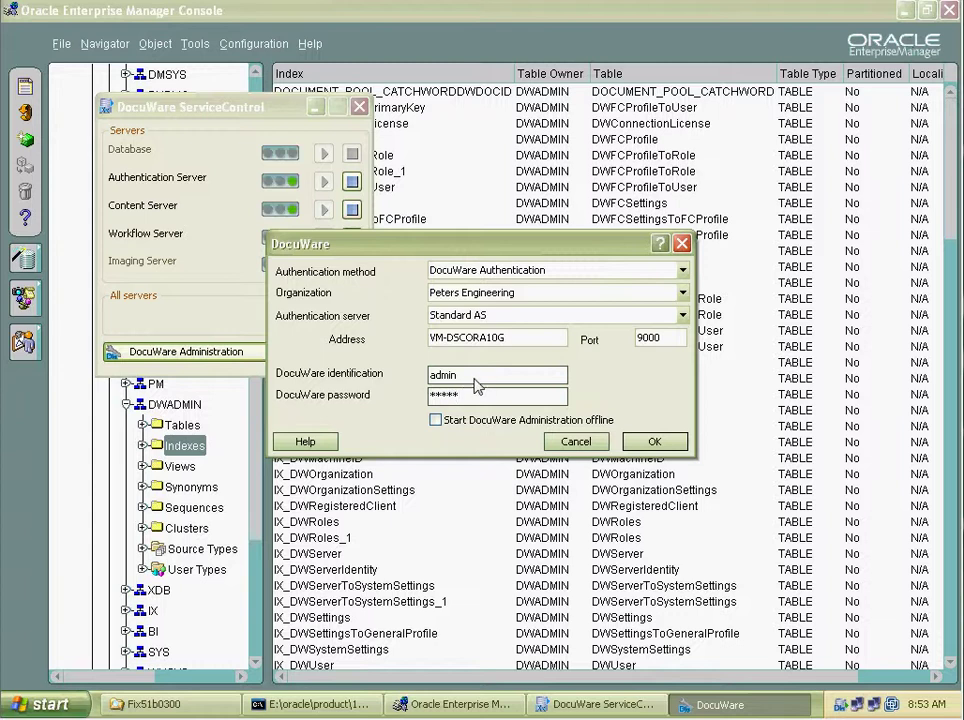
left_click(678, 438)
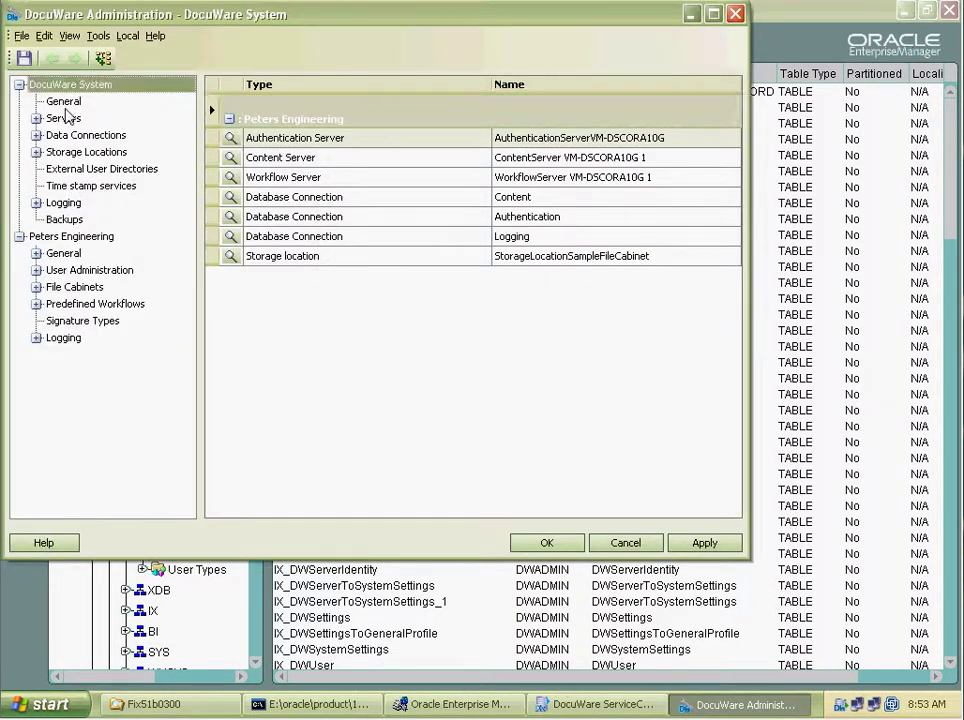
Test the Content database connection against all three DocuWare servers.
left_click(60, 103)
left_click(36, 119)
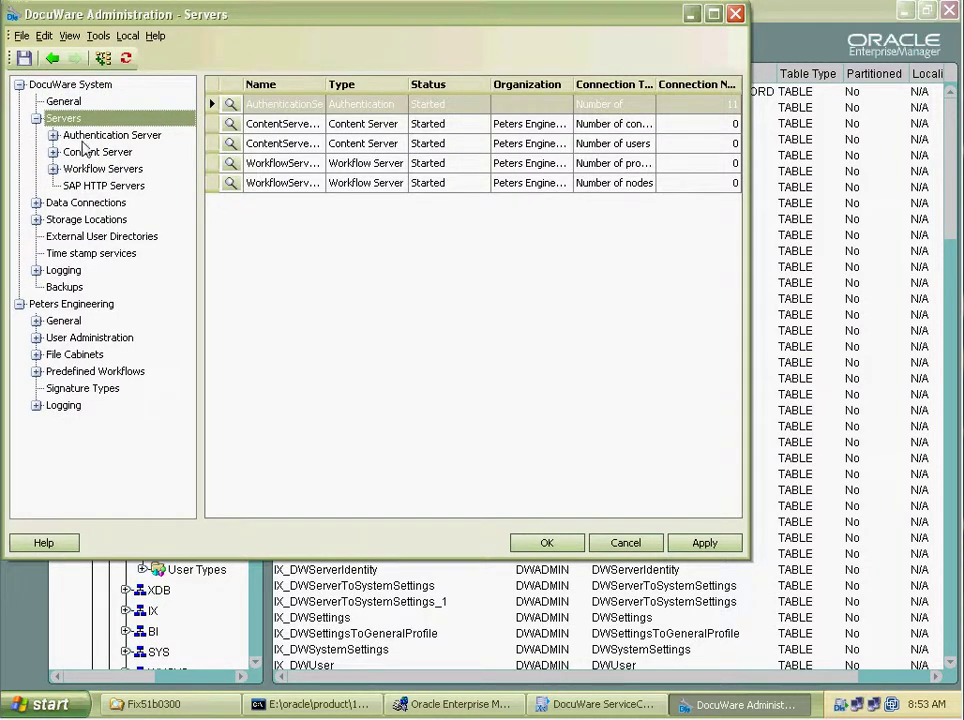
left_click(36, 202)
left_click(54, 220)
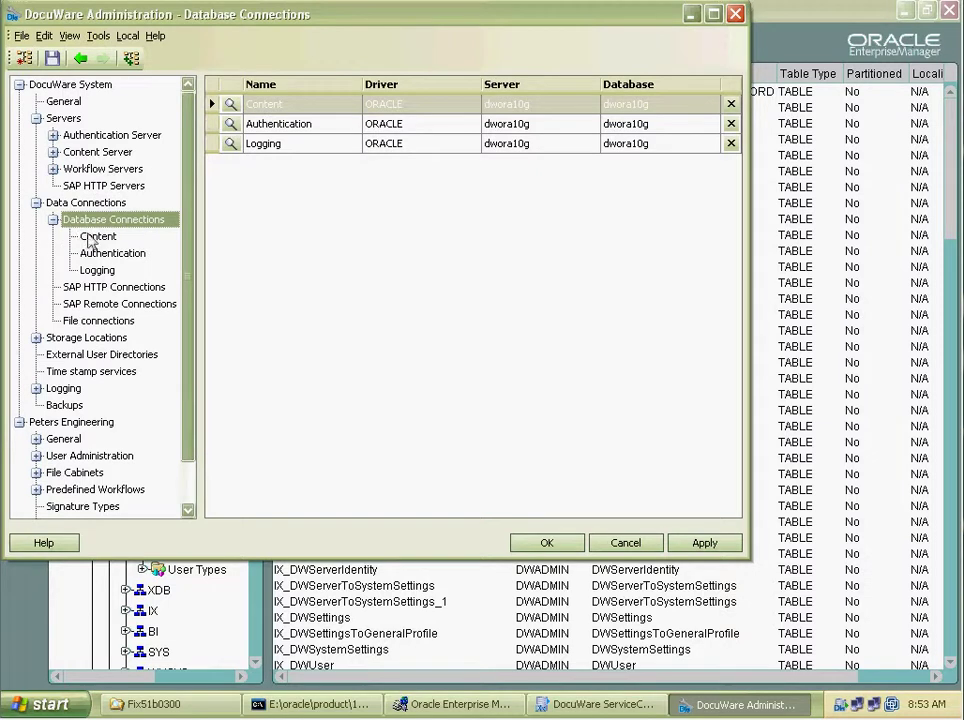
left_click(97, 236)
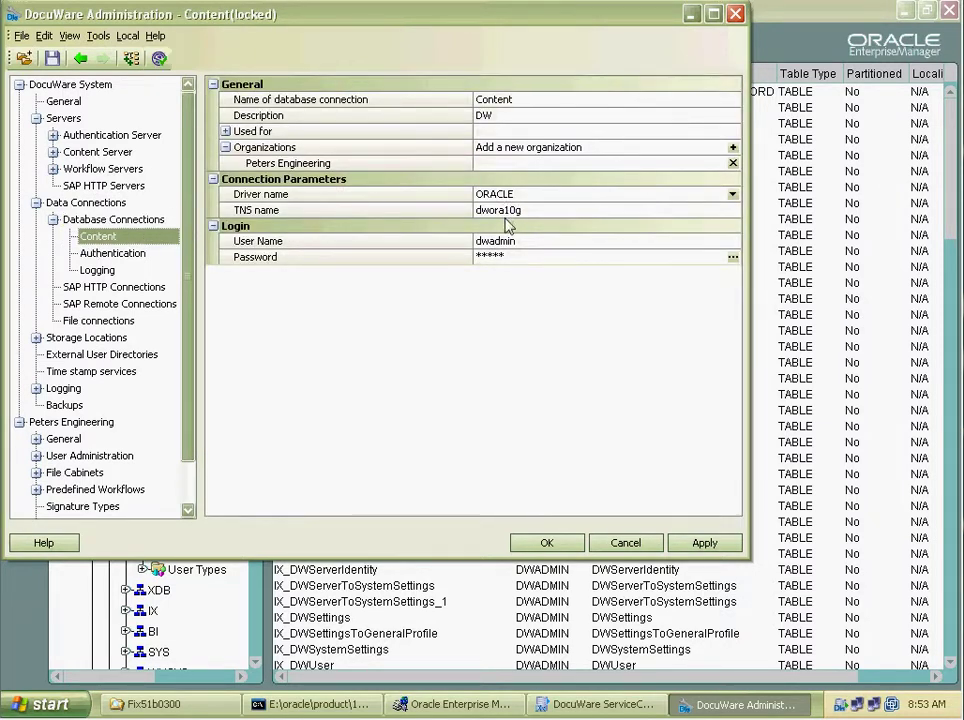
left_click(155, 60)
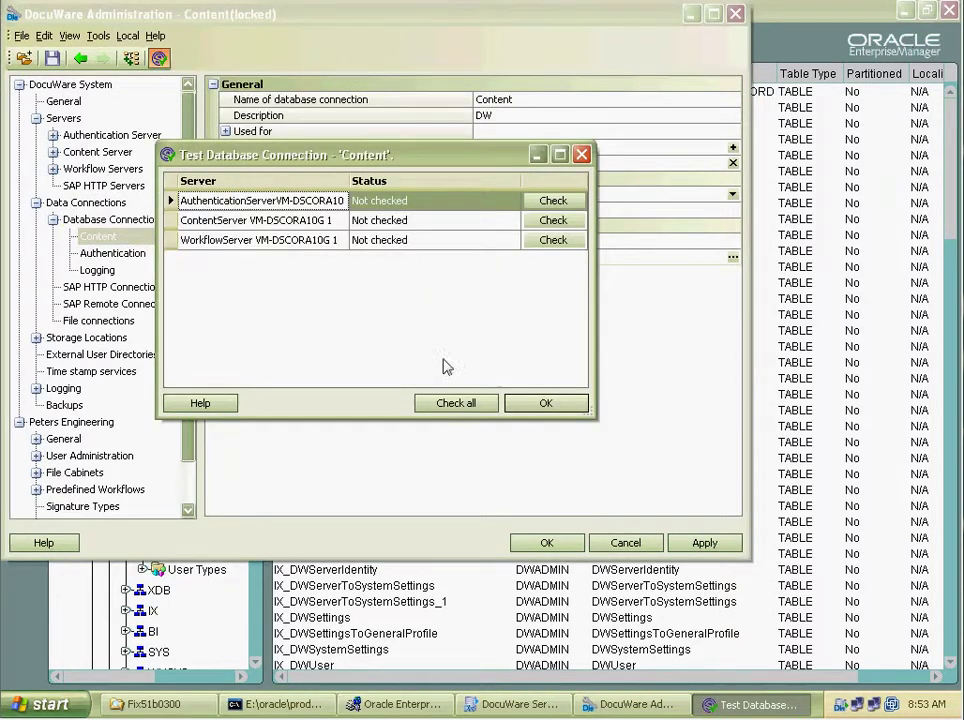
left_click(466, 408)
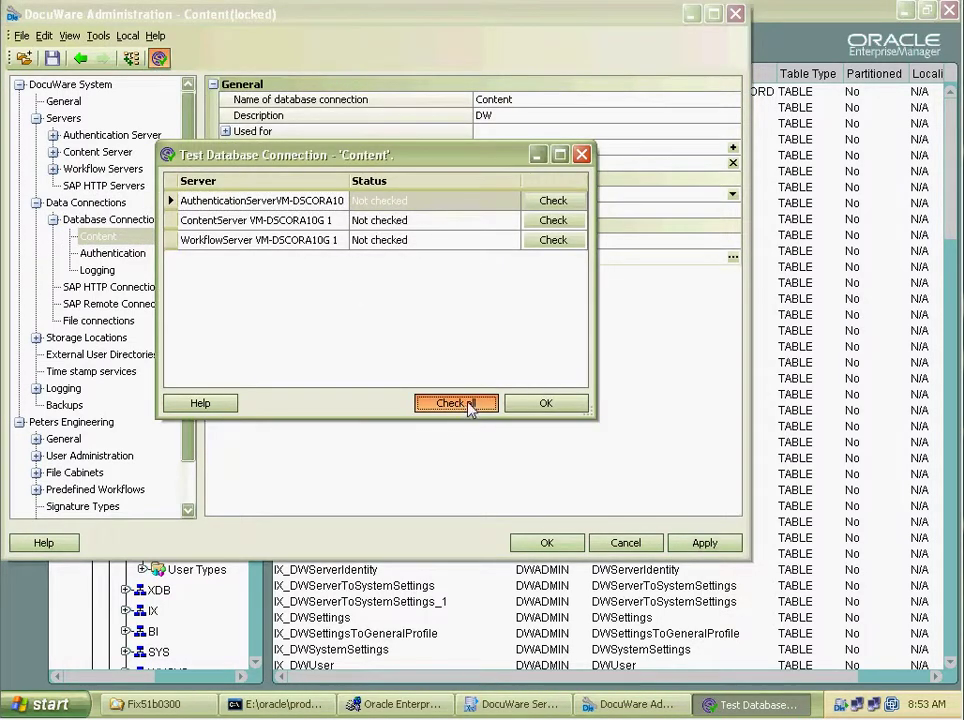
left_click(530, 405)
Launch the DocuWare client from Start > All Programs > DocuWare 5 and log in.
left_click(44, 706)
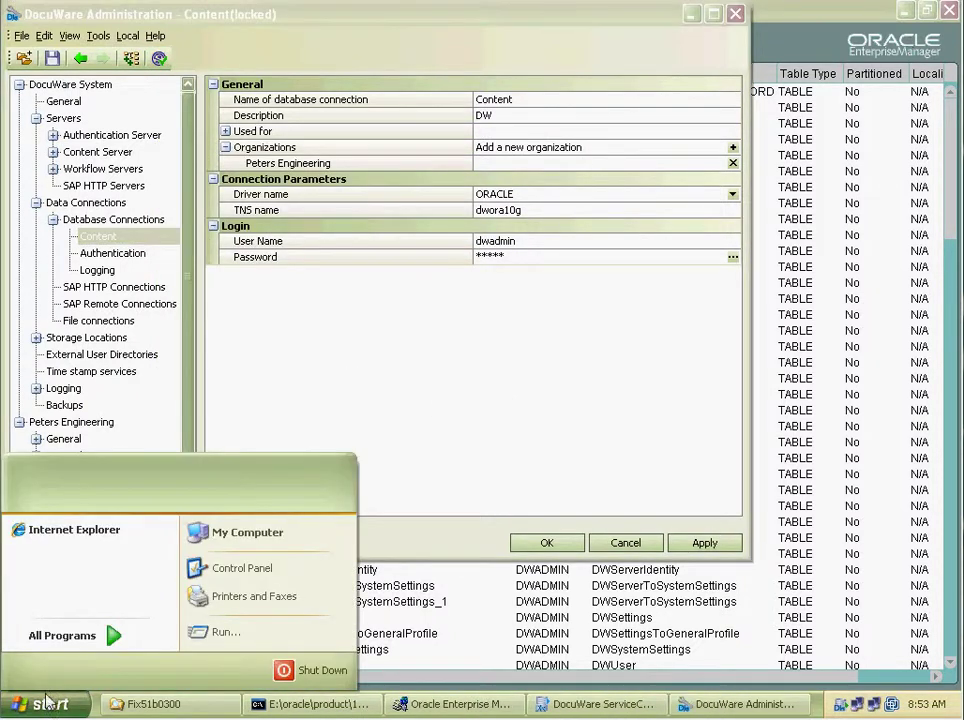
mouse_move(108, 636)
mouse_move(182, 642)
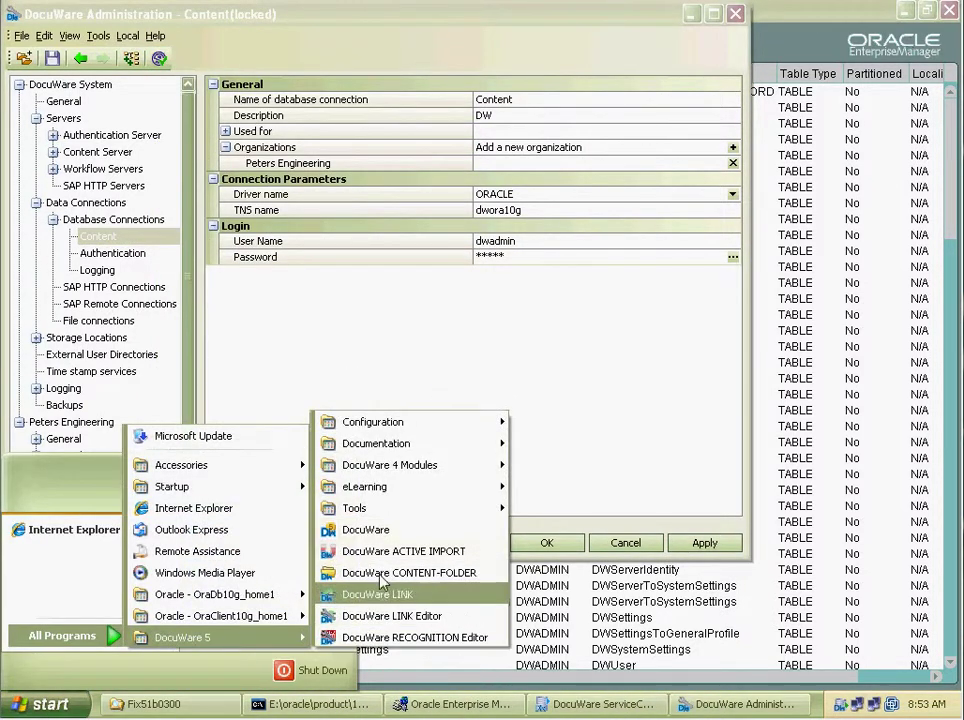
left_click(379, 531)
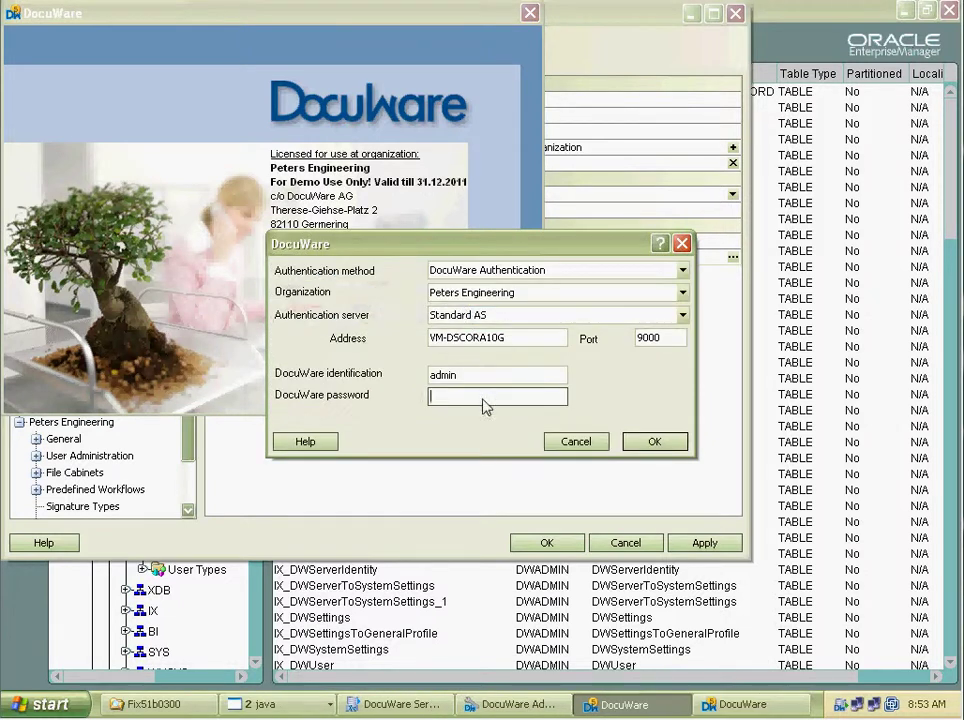
key("Return")
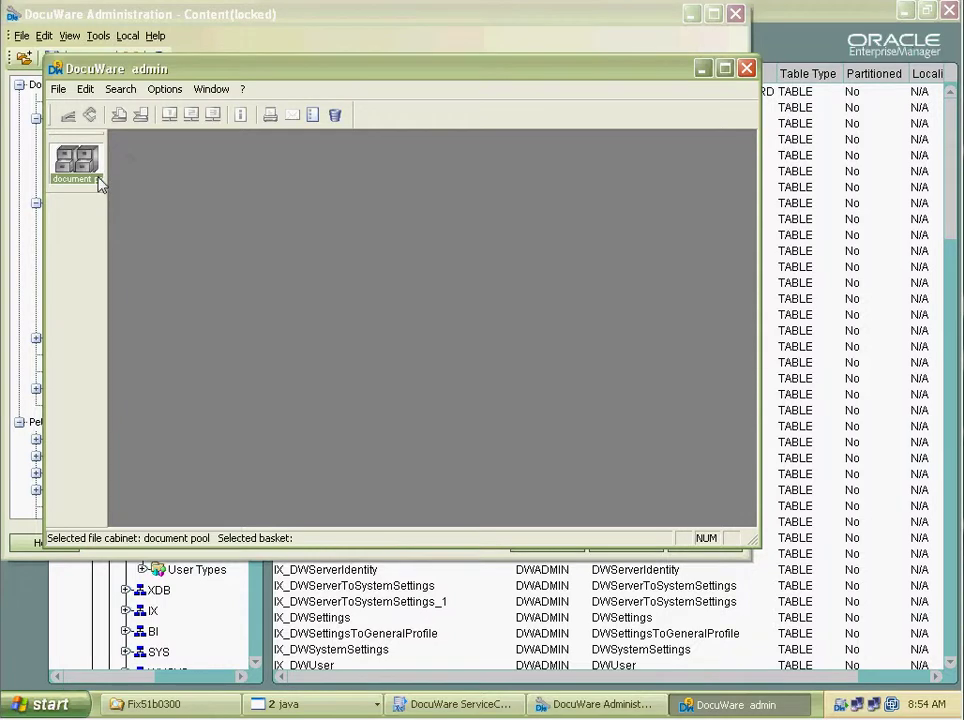
Search the document pool for Company 'Phone Wizard' and open the invoice.
double_click(92, 178)
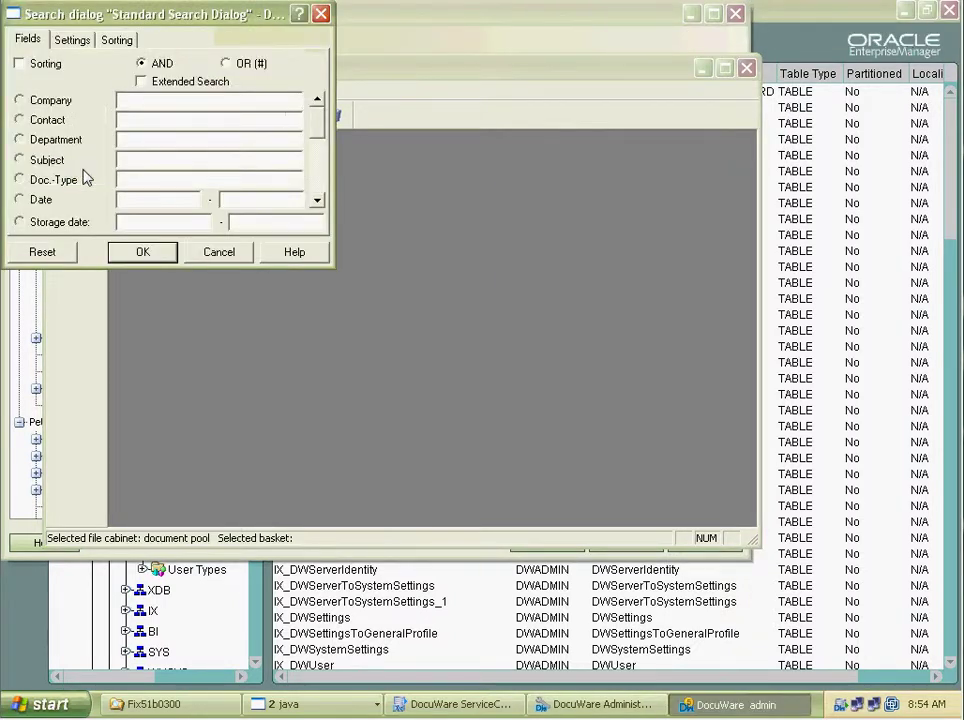
right_click(140, 101)
left_click(152, 108)
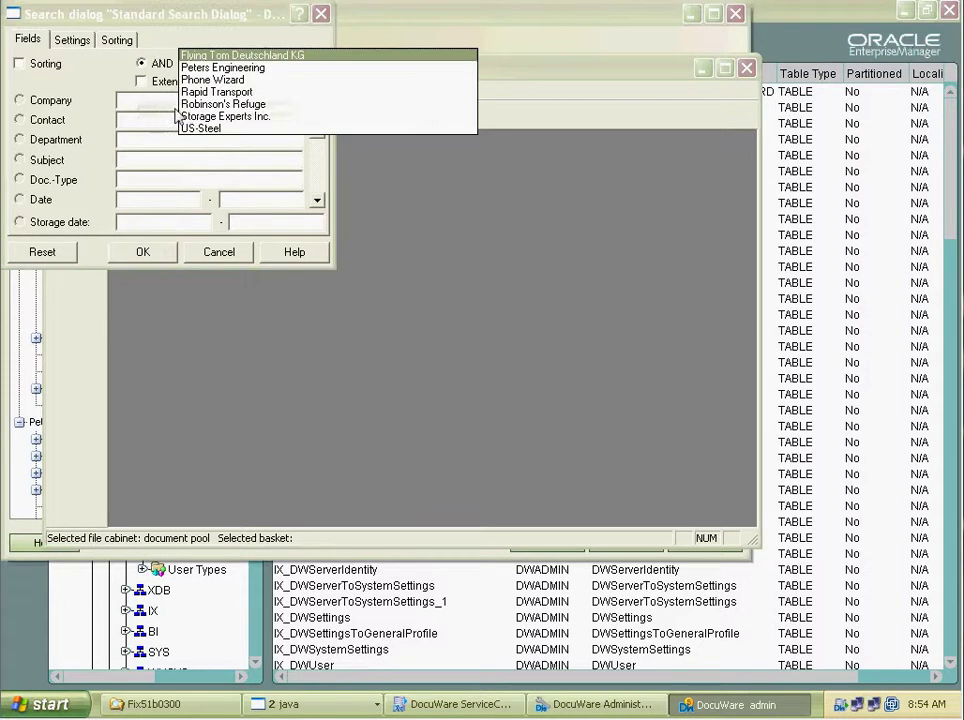
left_click(190, 79)
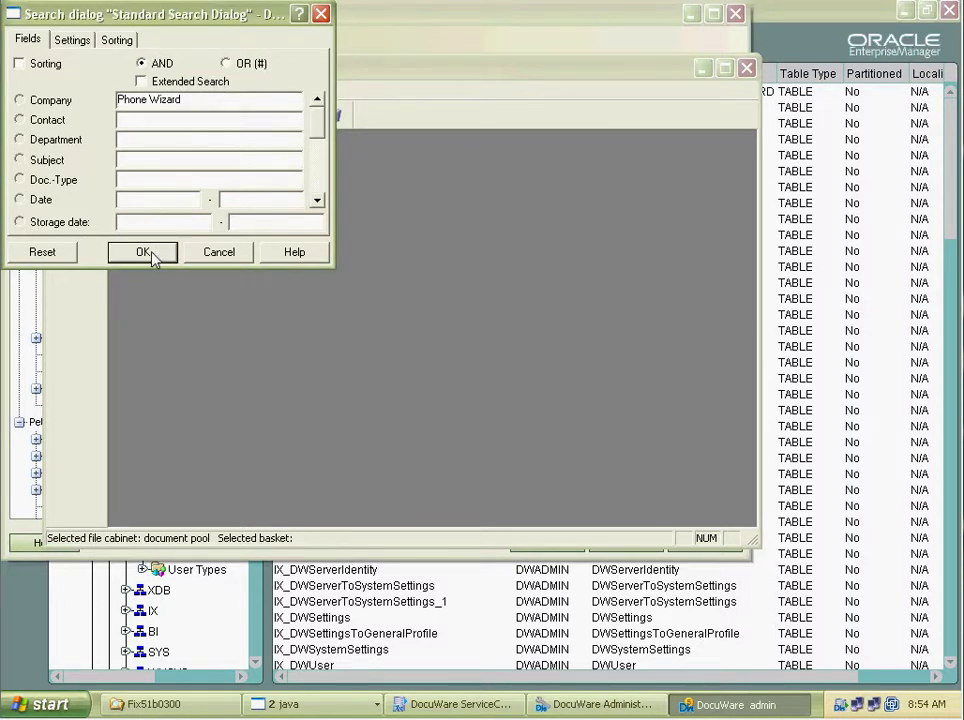
left_click(145, 253)
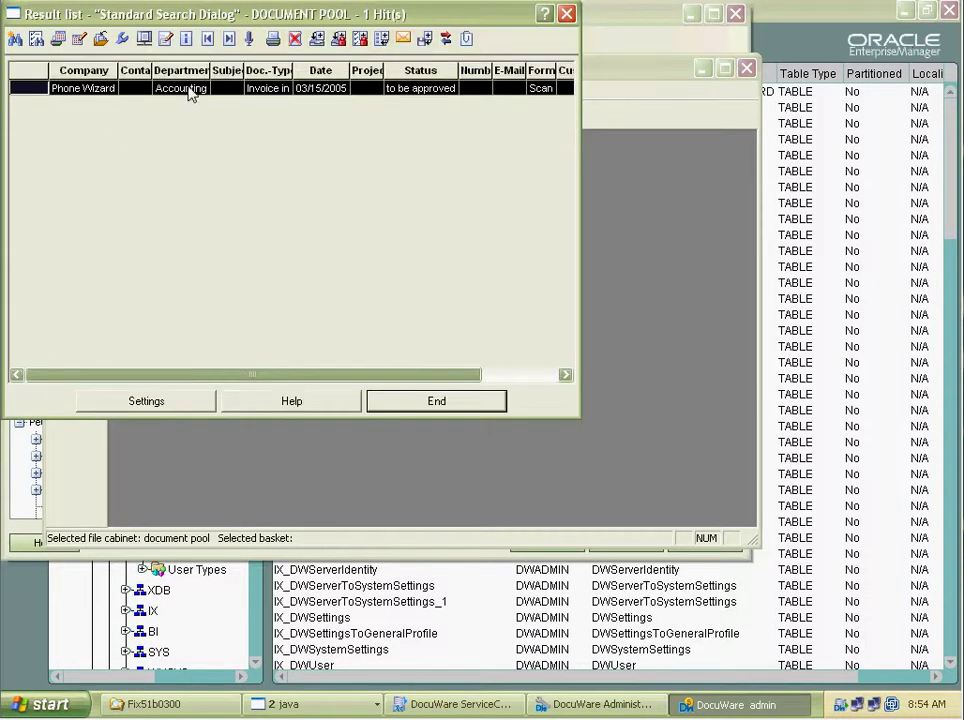
double_click(190, 90)
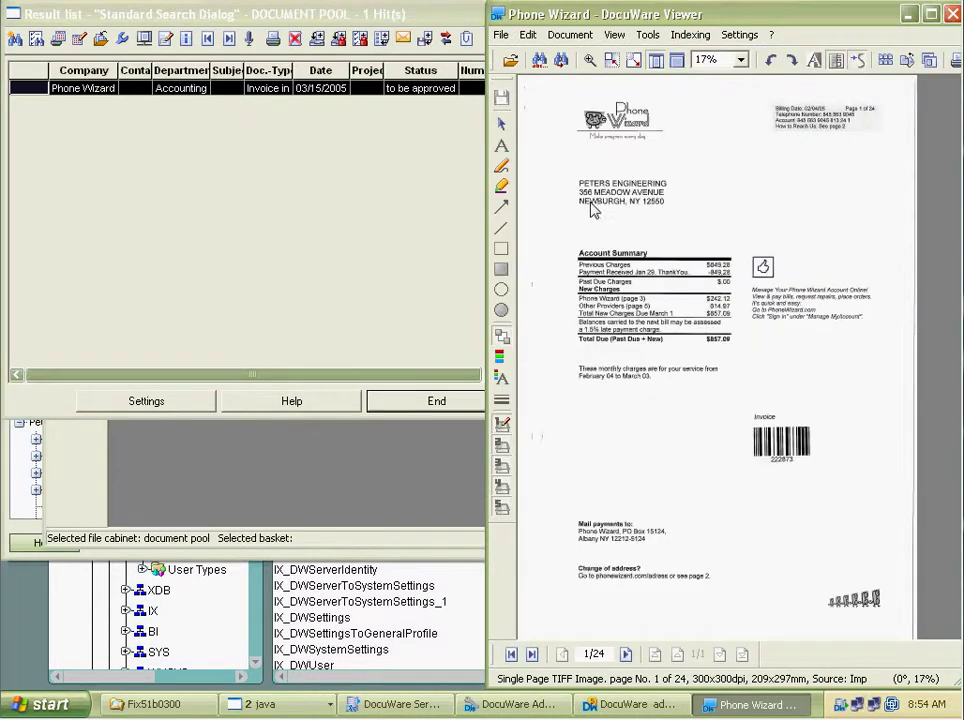
Highlight the NEWBURGH, NY 12550 line in yellow, save, and change Company to 'Phone Wizardddd'.
left_click(502, 168)
left_click_drag(632, 160, 628, 181)
left_click(502, 425)
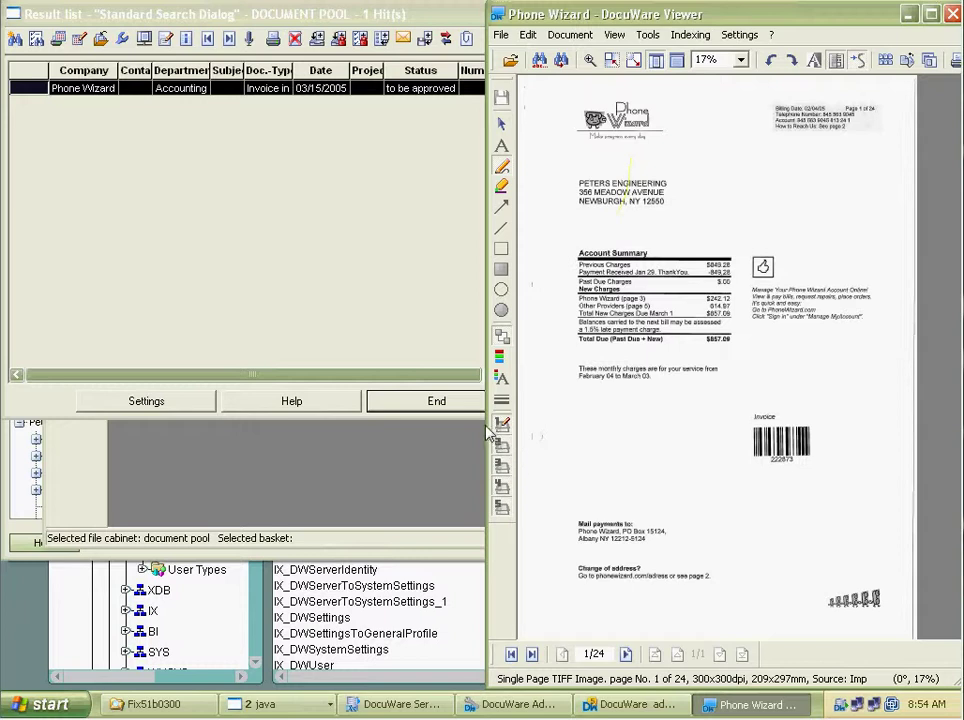
mouse_move(586, 203)
left_mouse_down()
mouse_move(740, 211)
mouse_move(674, 243)
left_mouse_up()
key("ctrl+s")
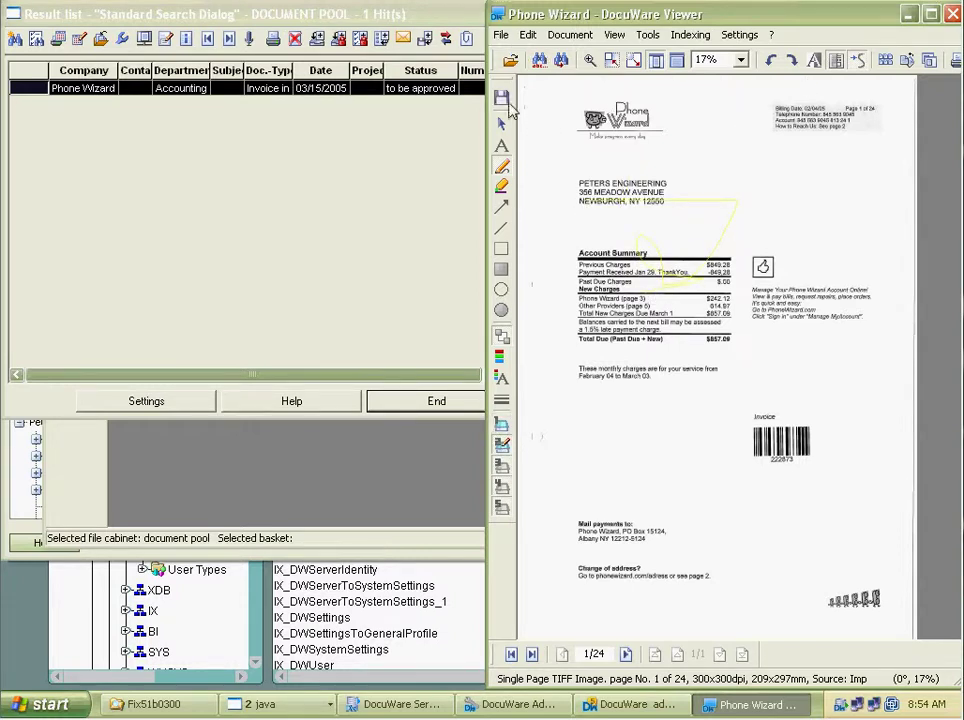
left_click(953, 14)
left_click(189, 40)
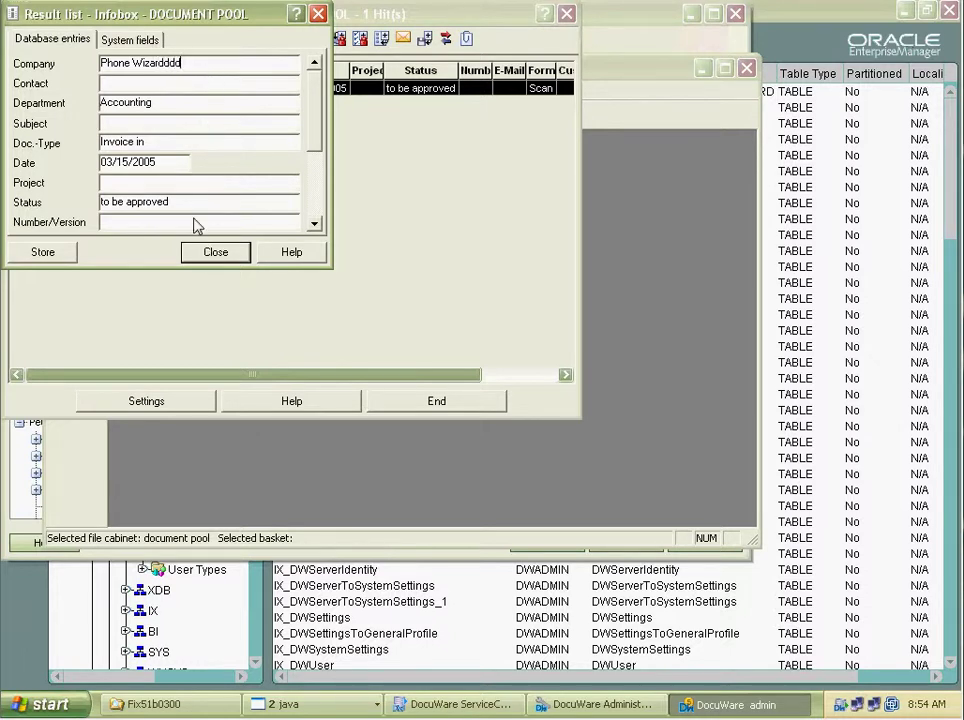
left_click(60, 255)
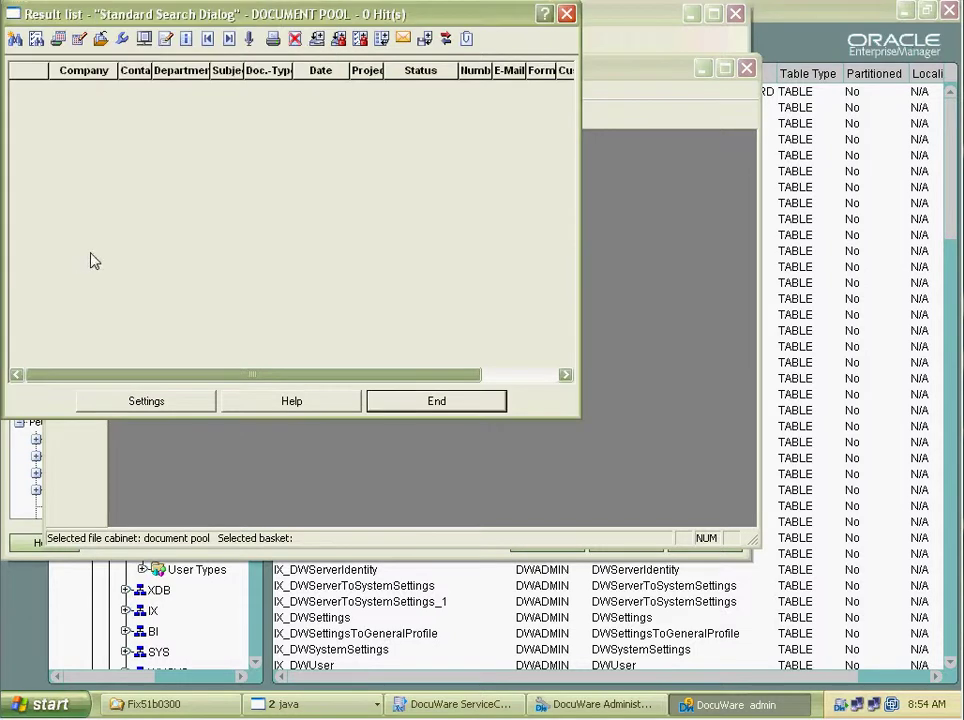
Run an empty document pool search and view the Phone Wizardddd and Organigramm documents.
left_click(410, 403)
double_click(79, 175)
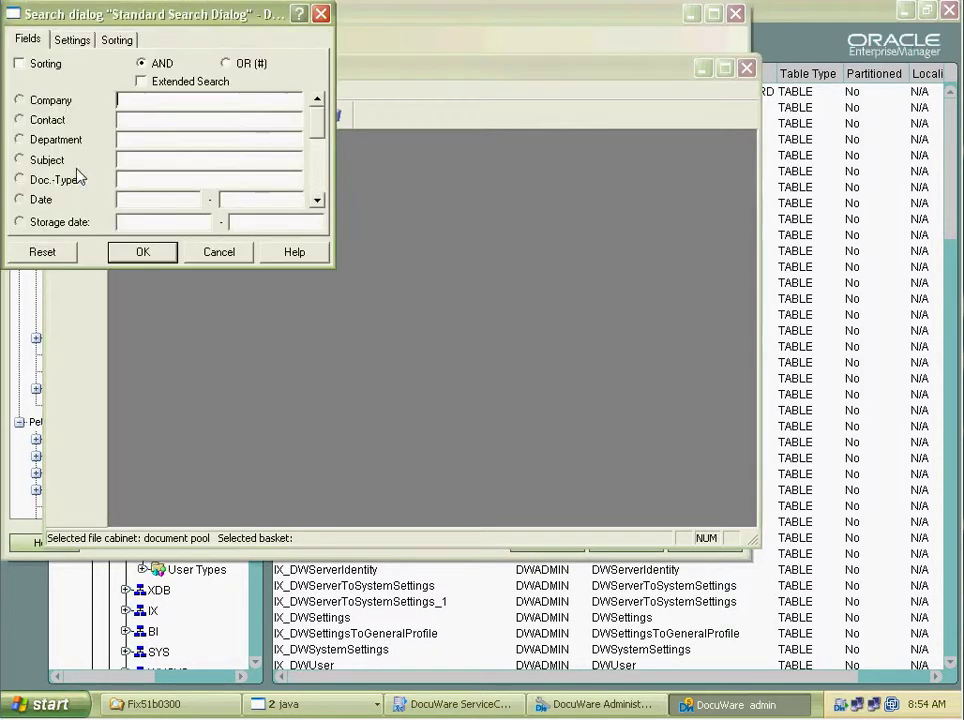
left_click(140, 252)
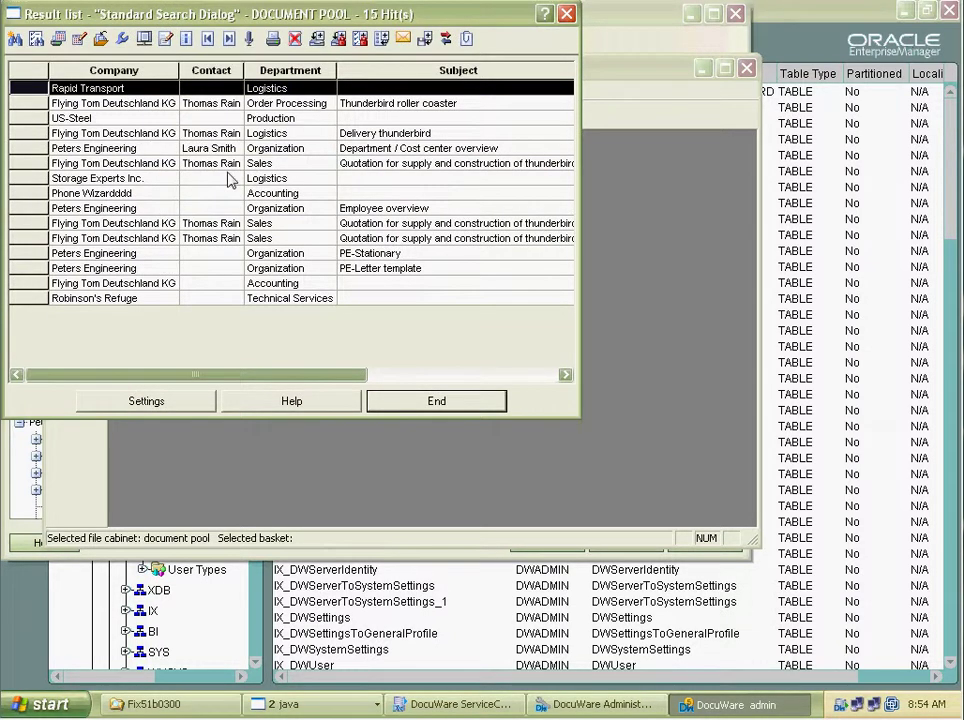
left_click(133, 195)
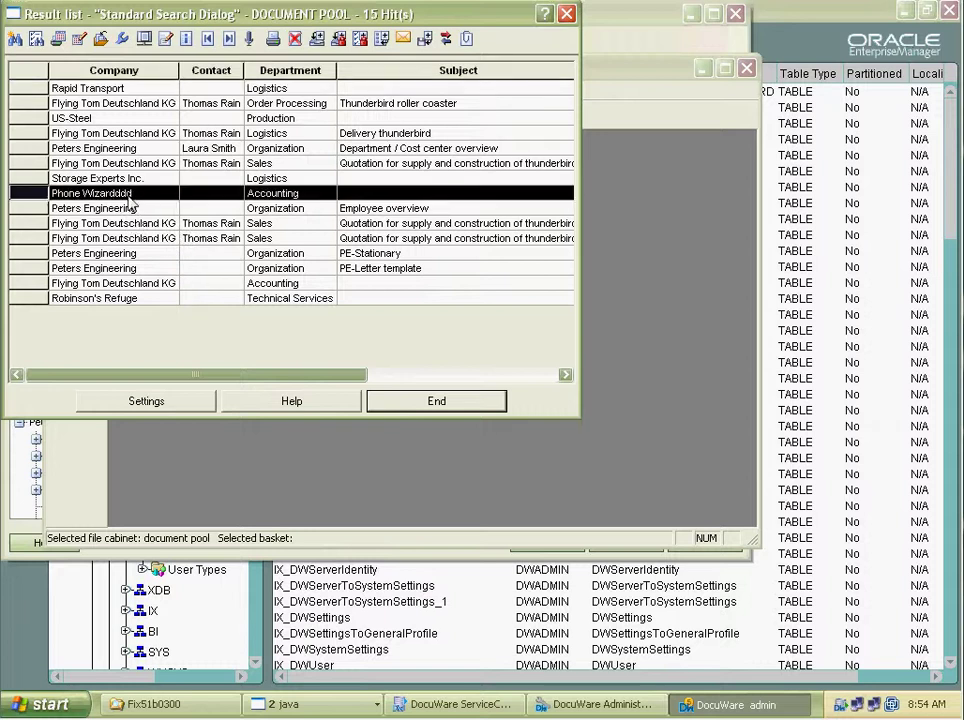
double_click(133, 195)
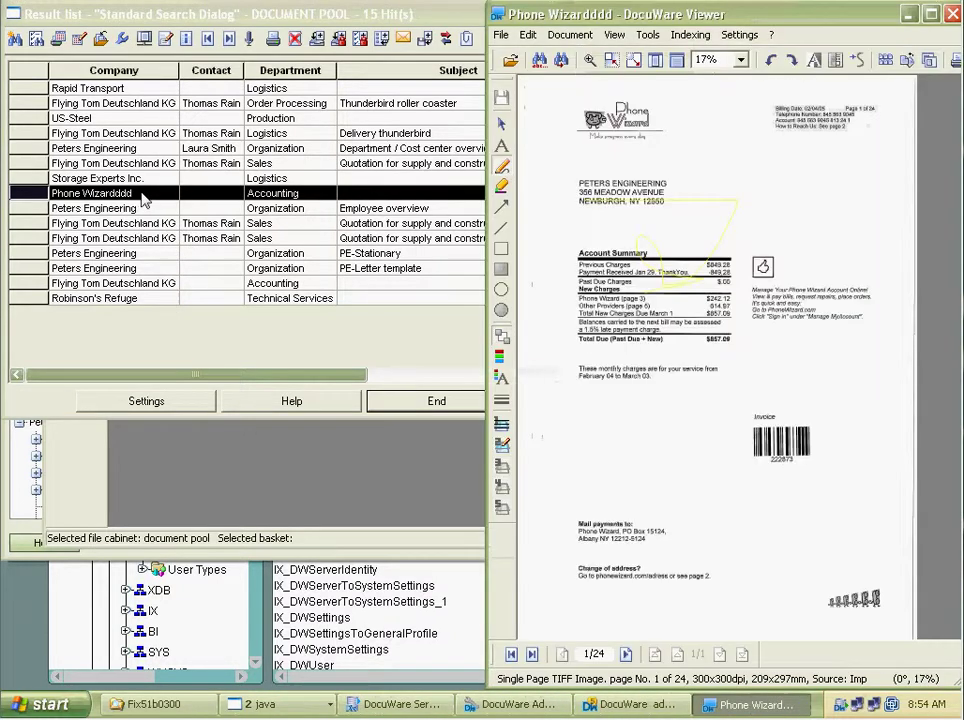
left_click(952, 20)
double_click(133, 148)
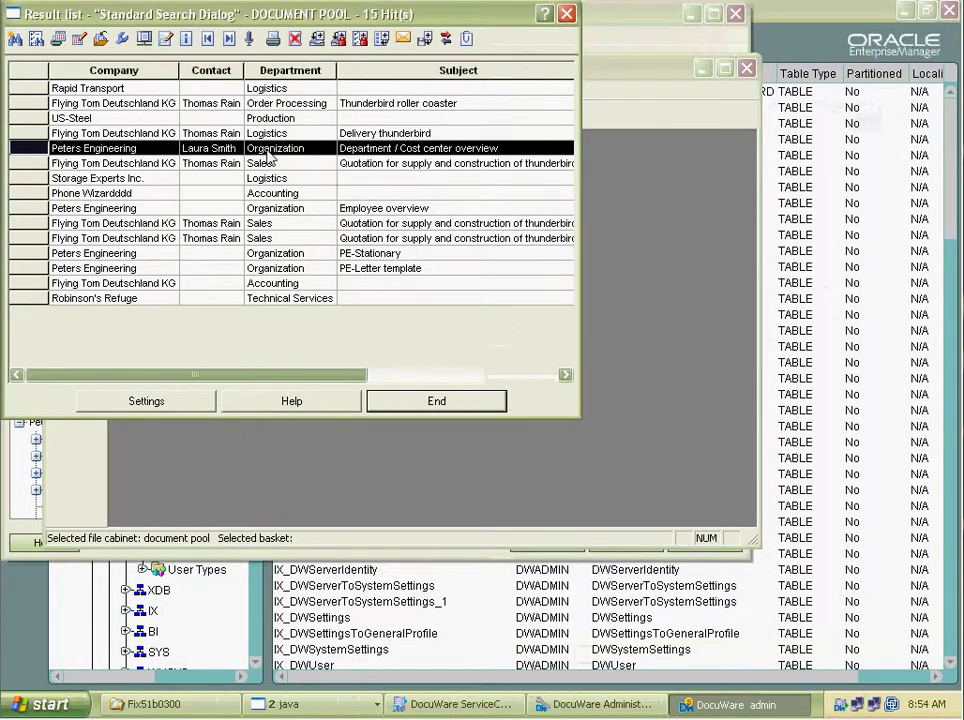
key("alt+F4")
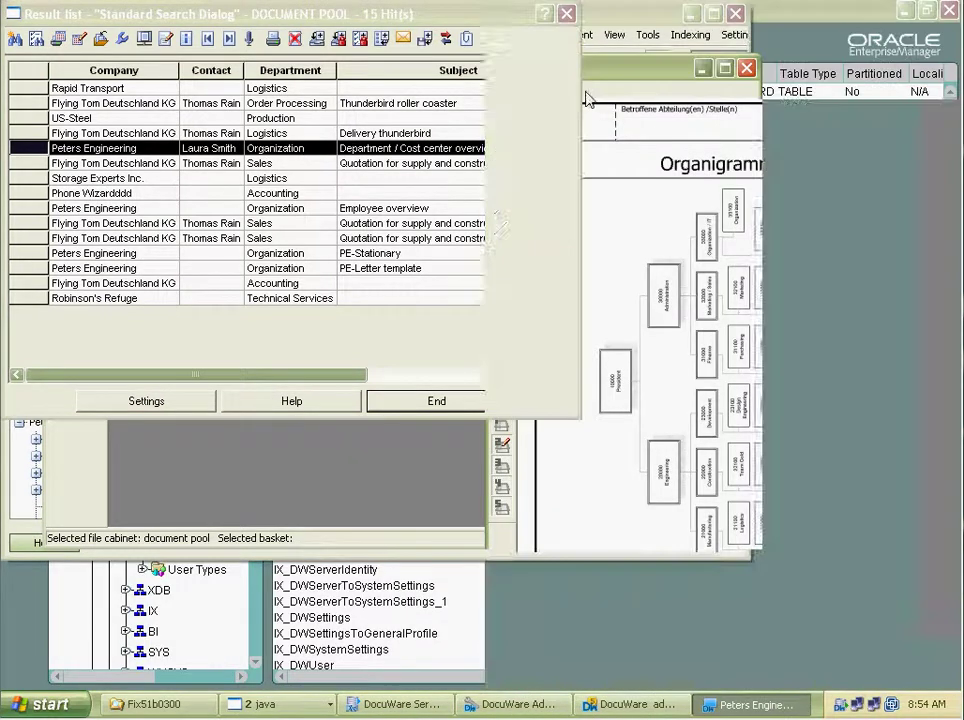
Delete the Phone Wizardddd document, view the Storage Experts invoice, and close the result list.
left_click(151, 194)
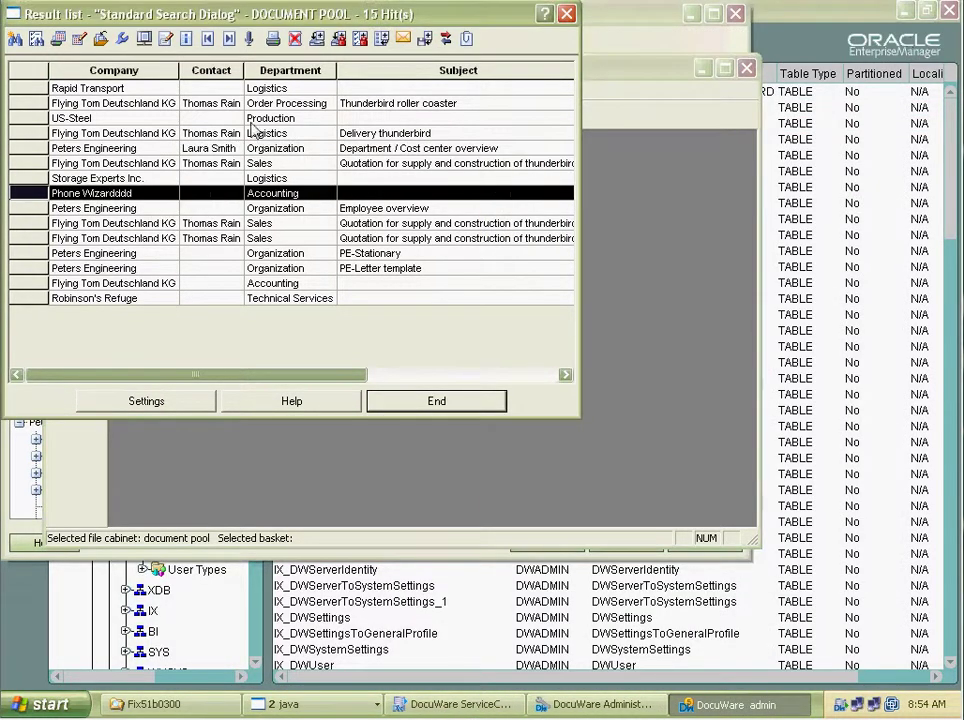
left_click(295, 39)
left_click(432, 410)
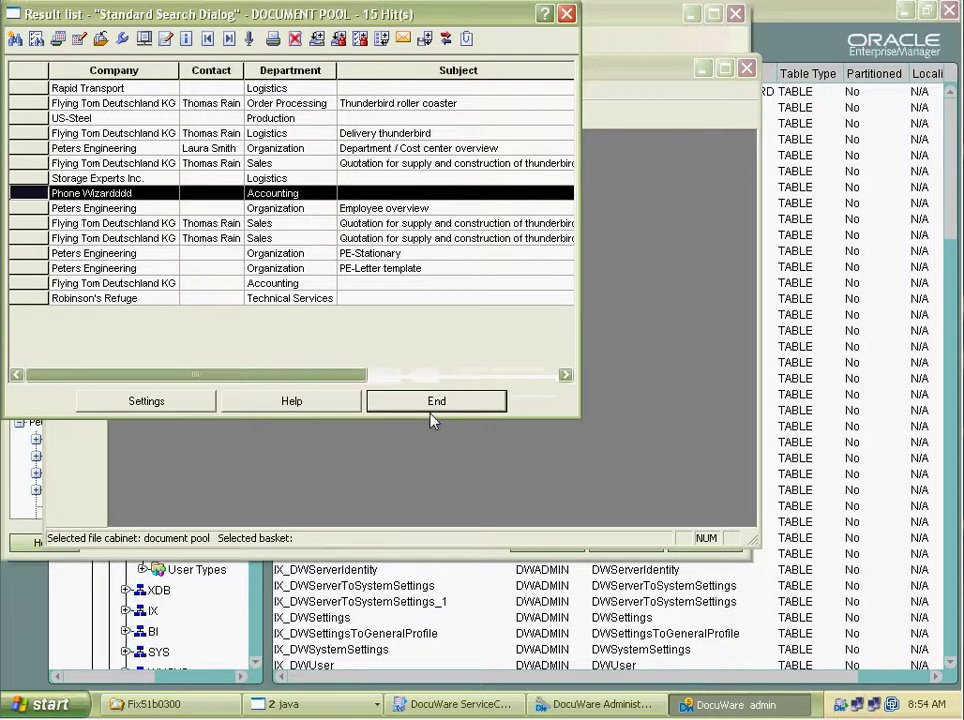
double_click(150, 178)
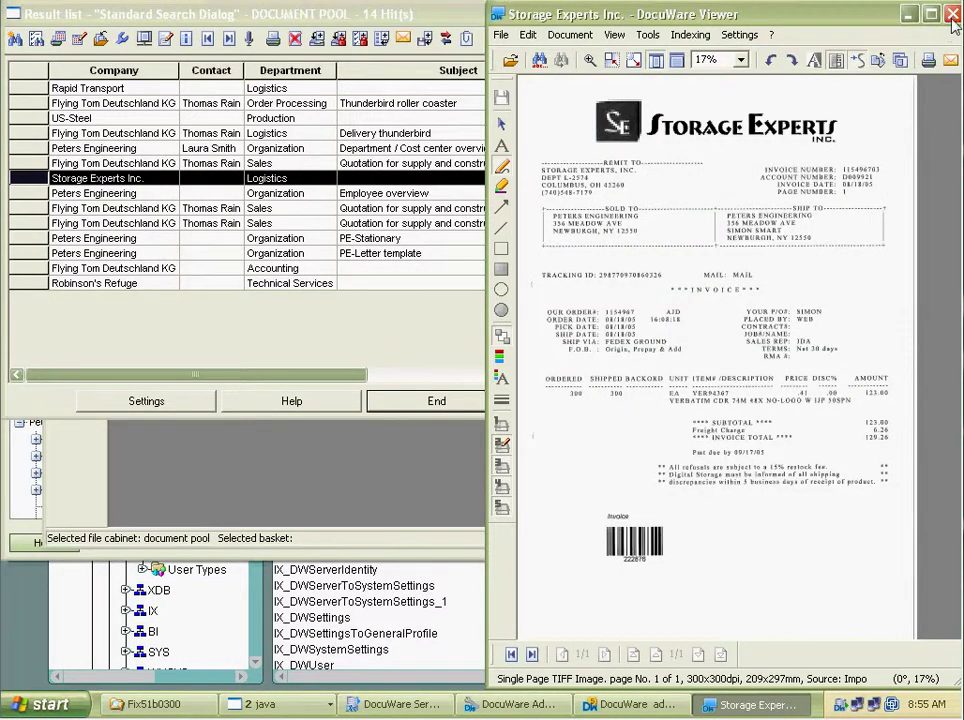
key("alt+F4")
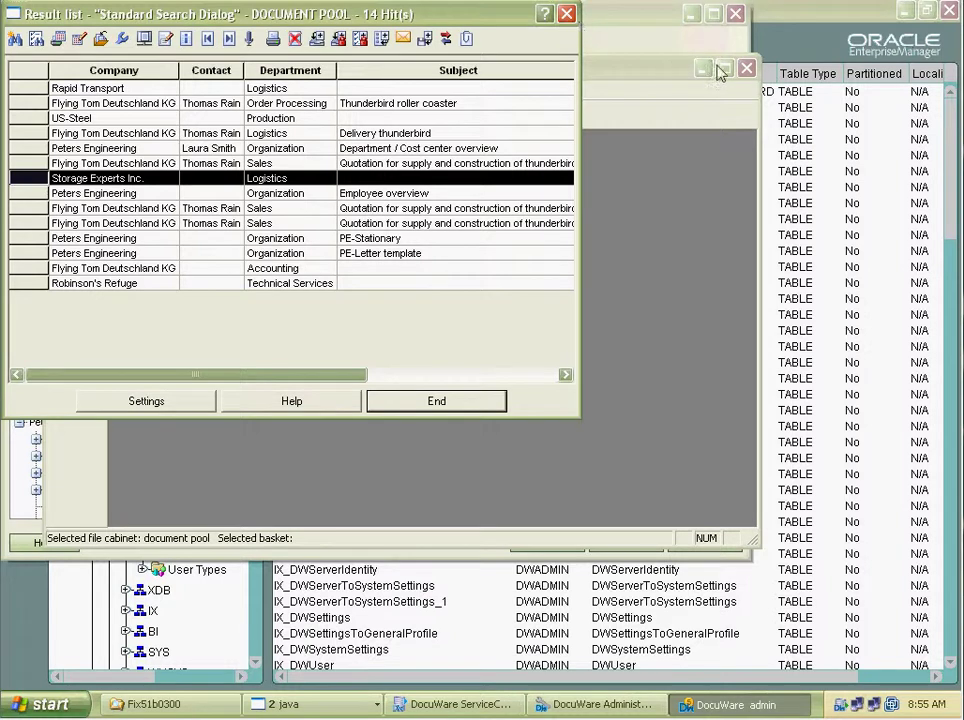
left_click(566, 14)
Close the DocuWare client, DocuWare Administration, ServiceControl, the Oracle Enterprise Manager Console, and the leftover Explorer and command windows.
left_click(745, 69)
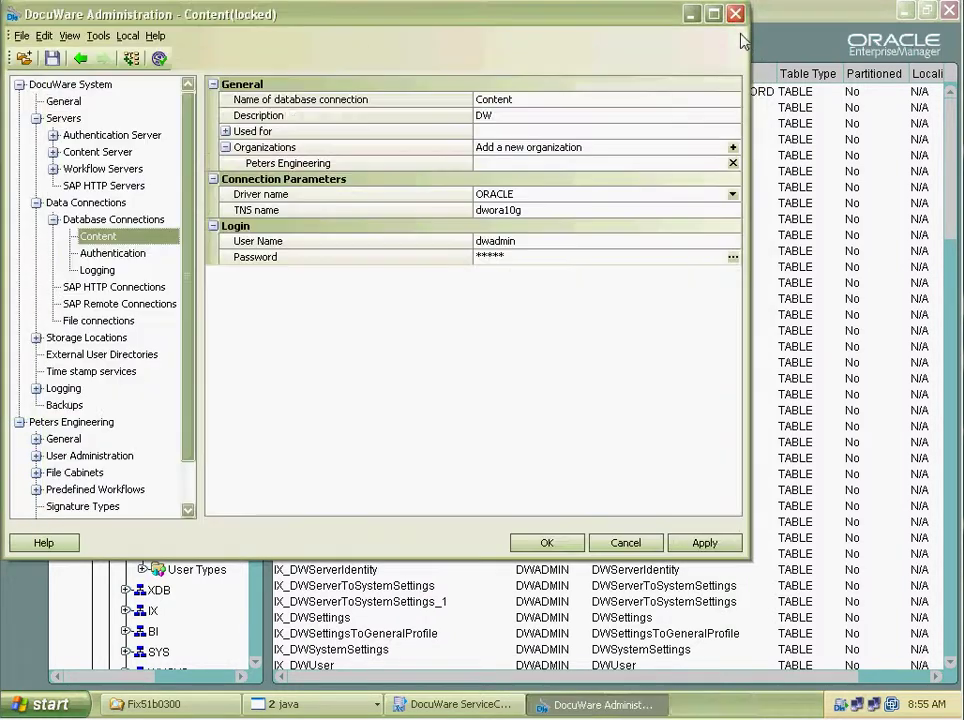
left_click(736, 15)
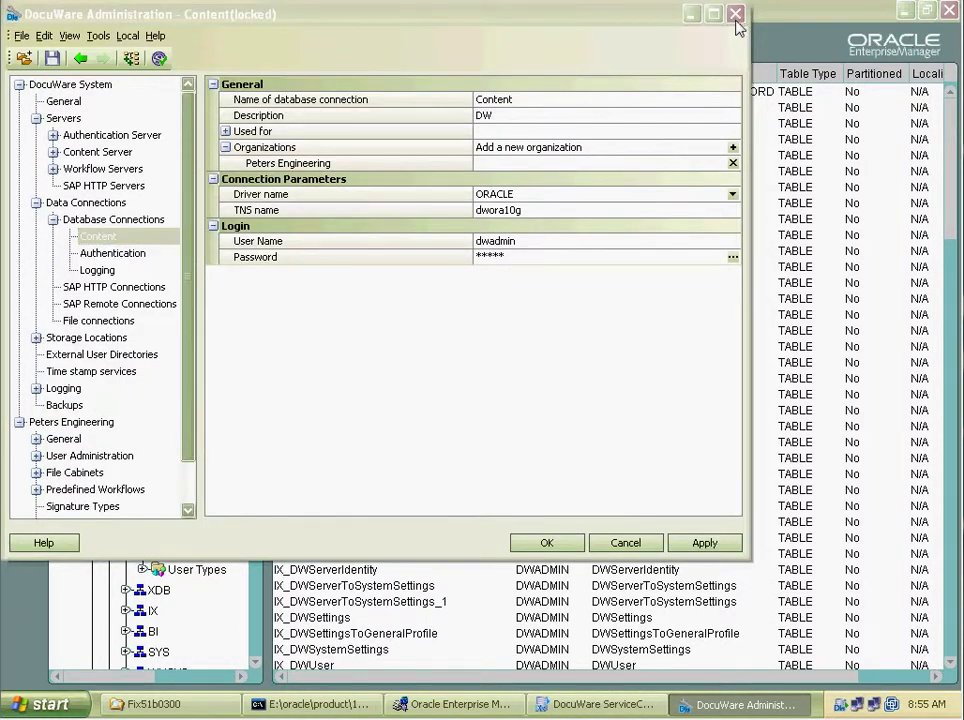
left_click(455, 410)
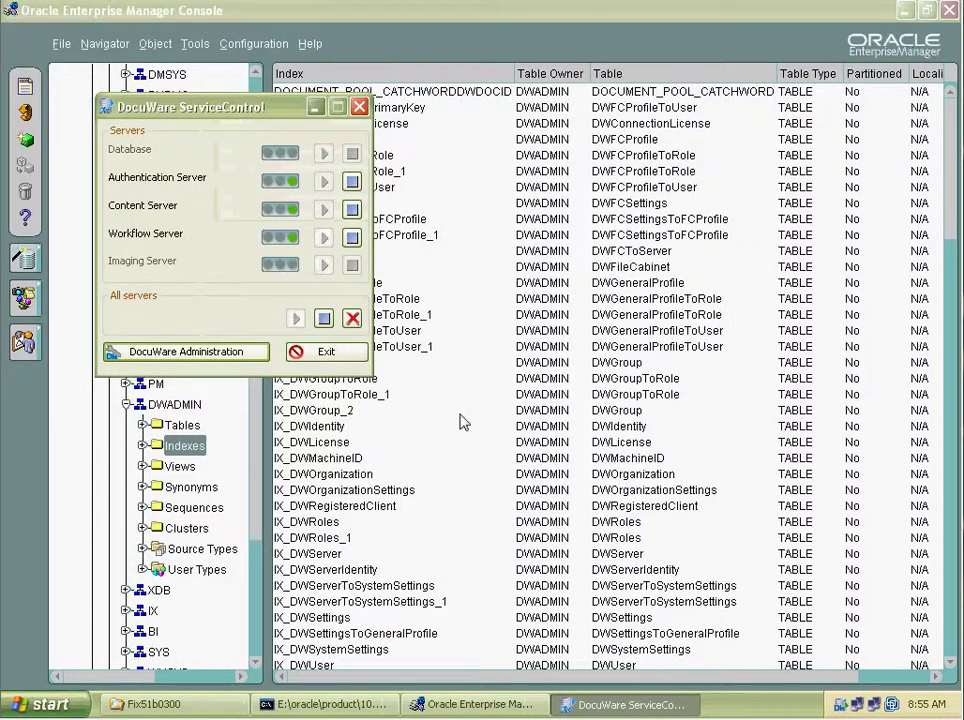
left_click(326, 351)
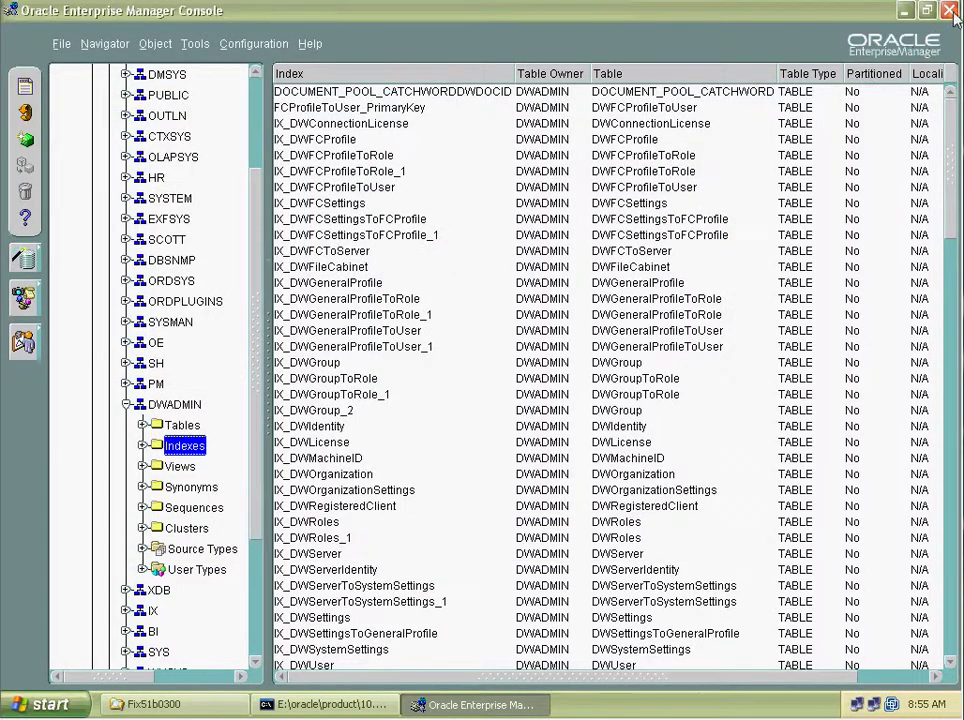
left_click(950, 11)
left_click(946, 30)
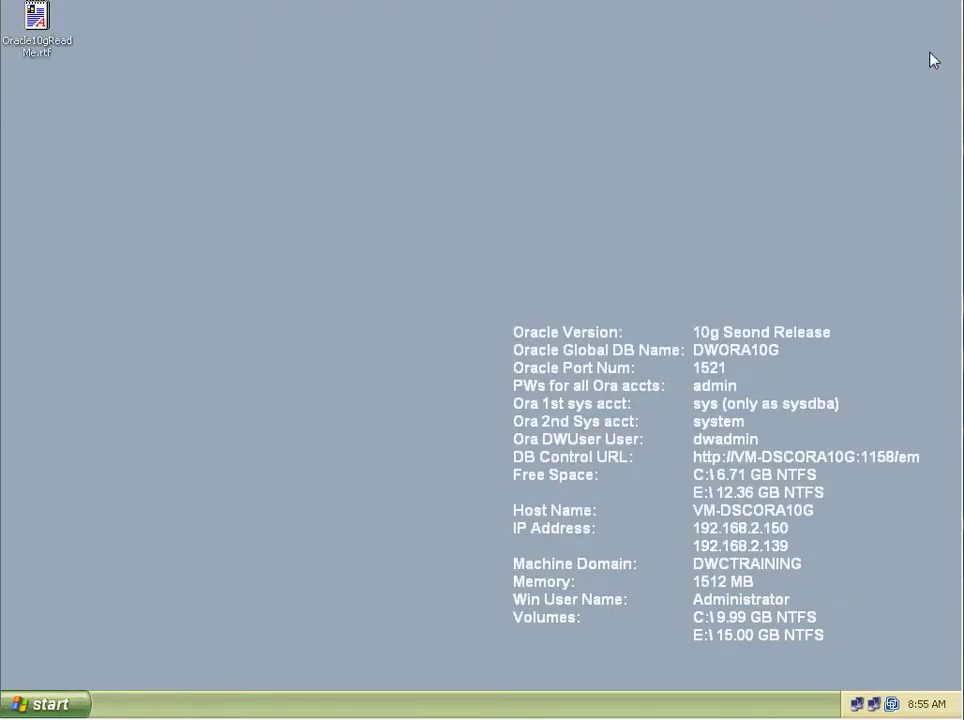